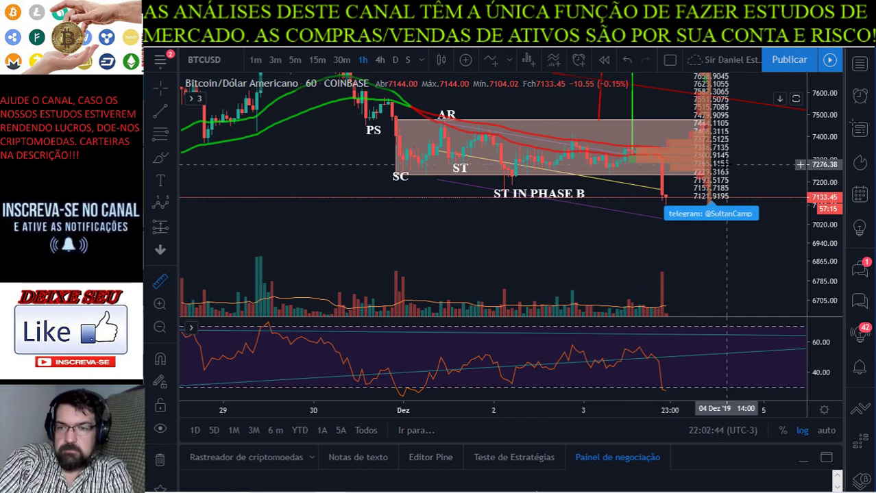
Step: Measure the price range from about 7276 down to about 6997 beside the latest BTCUSD candles
shift+click(727, 164)
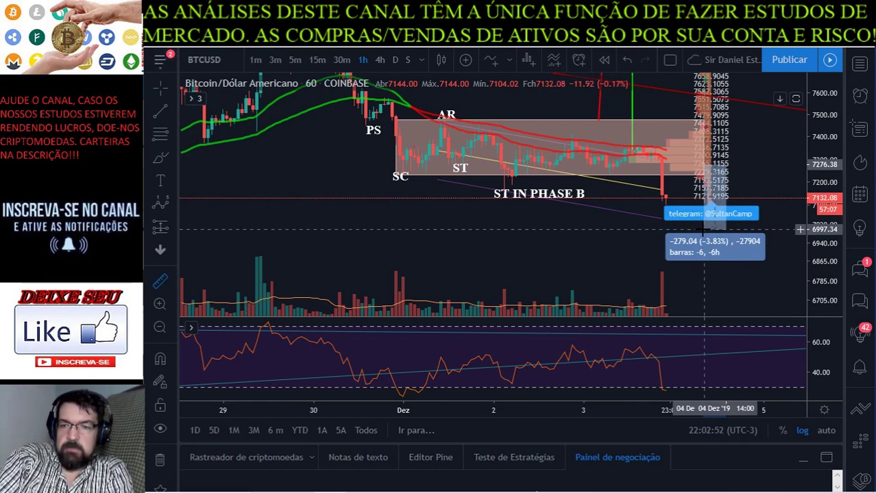
click(701, 232)
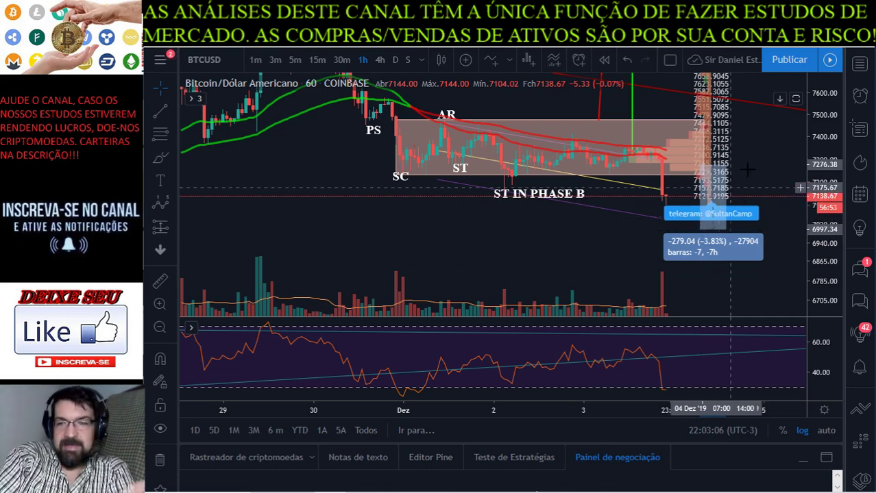
Step: Examine the BTCUSD hourly chart, comparing the late-November lows with the marked Wyckoff range and the latest drop
scroll(745, 244, down, 5)
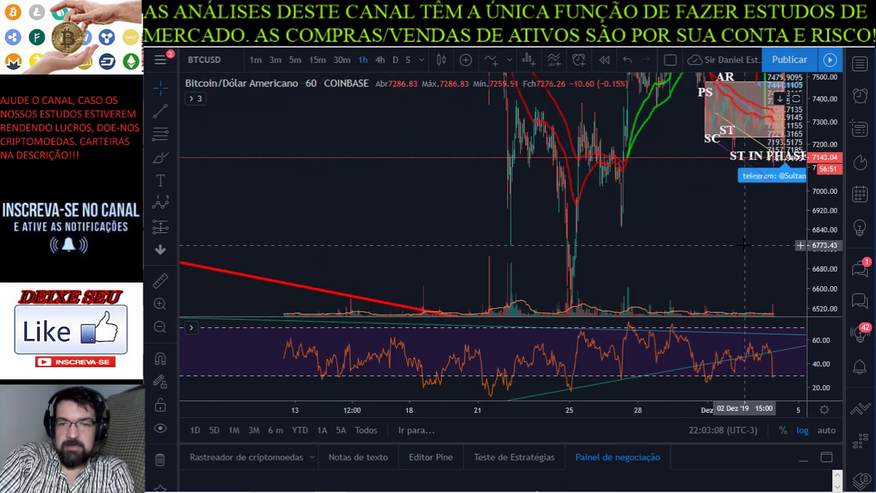
drag(745, 245, 603, 164)
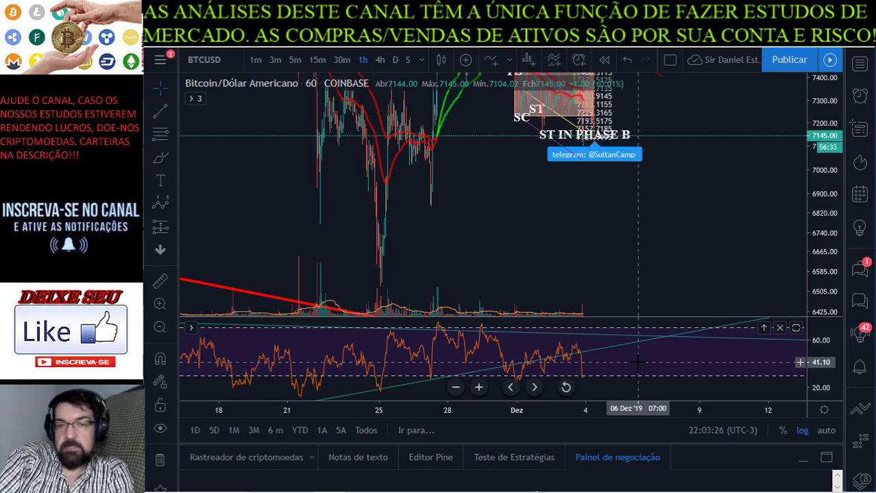
drag(638, 209, 707, 244)
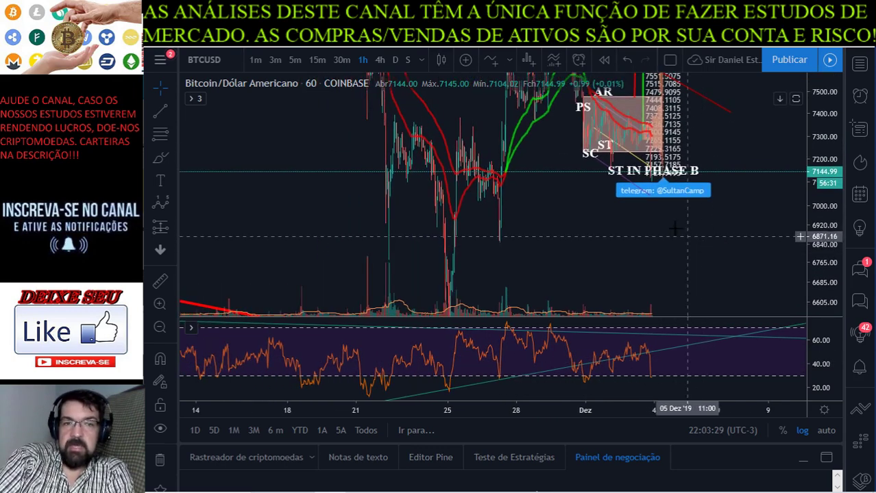
scroll(668, 229, up, 10)
drag(395, 137, 702, 167)
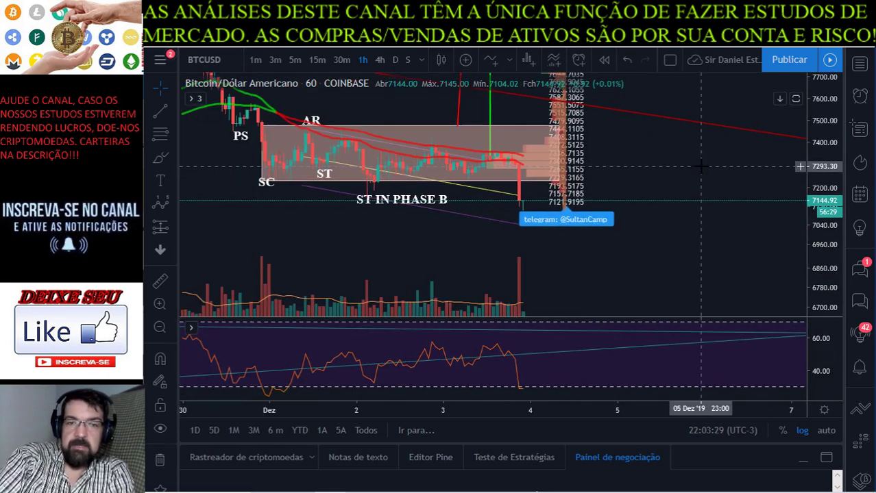
scroll(701, 167, up, 3)
drag(567, 170, 747, 180)
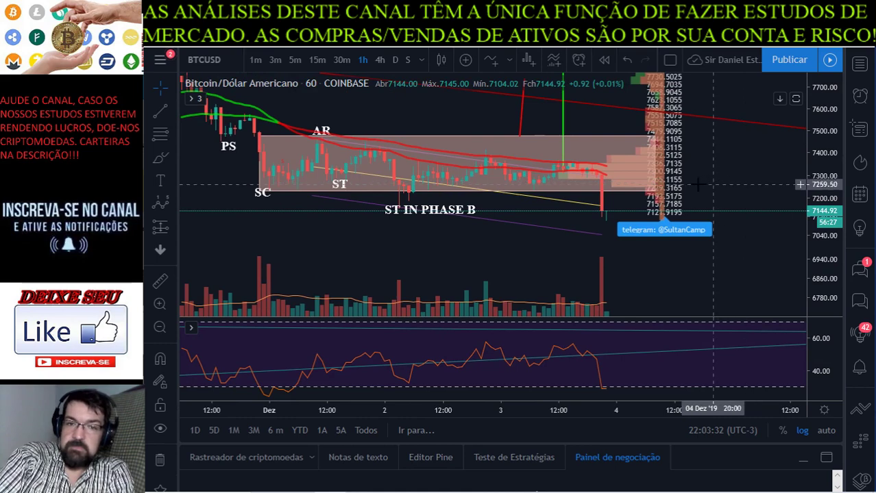
scroll(713, 185, down, 1)
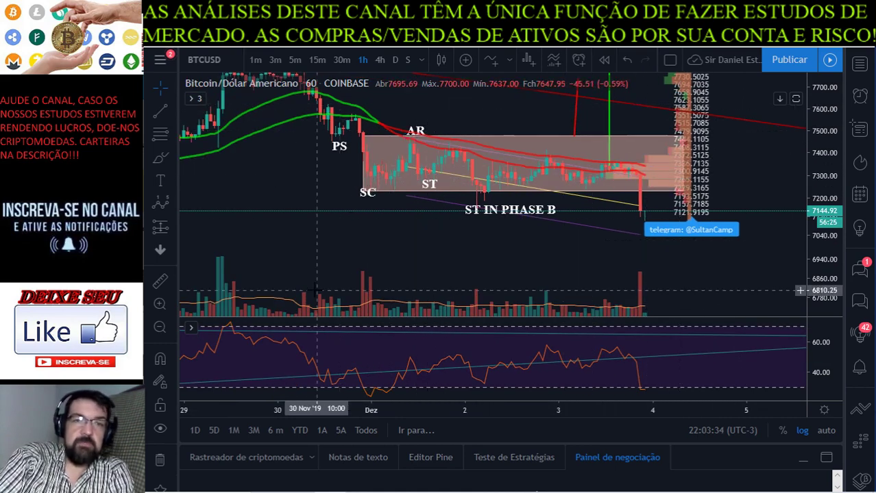
Step: Switch to the LibreOffice Calc spreadsheet and open its Cripto sheet
mouse_move(392, 491)
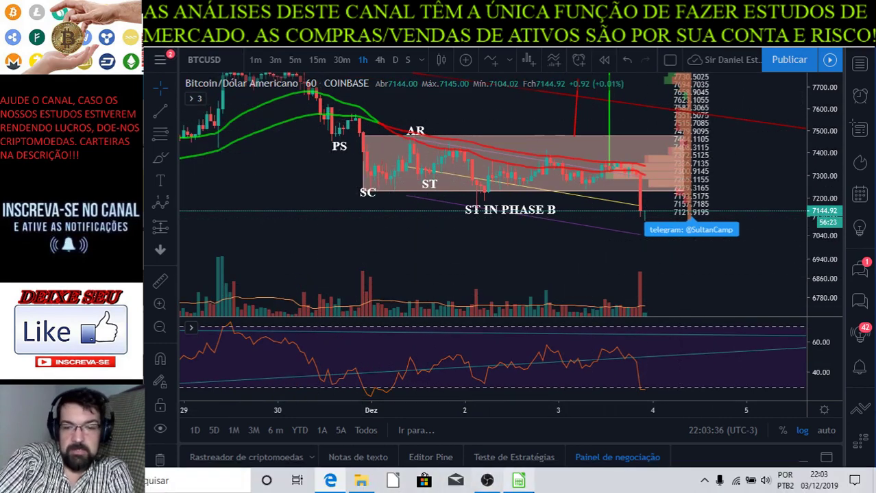
click(520, 482)
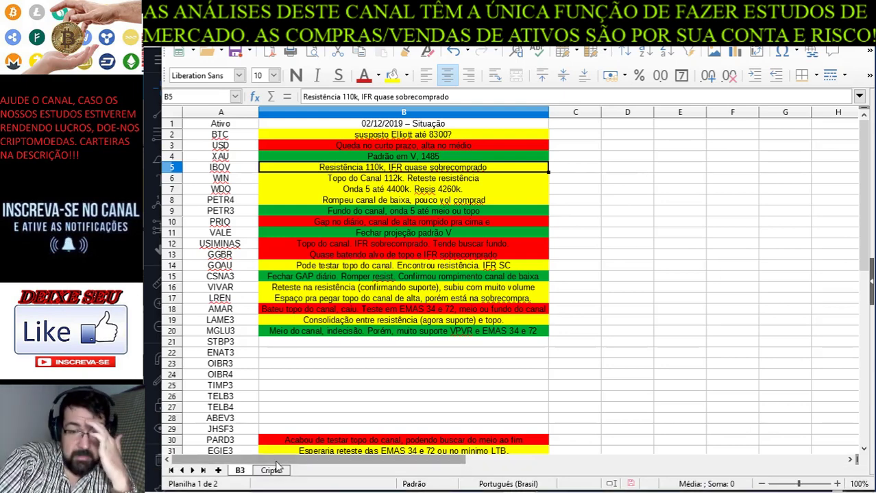
click(270, 471)
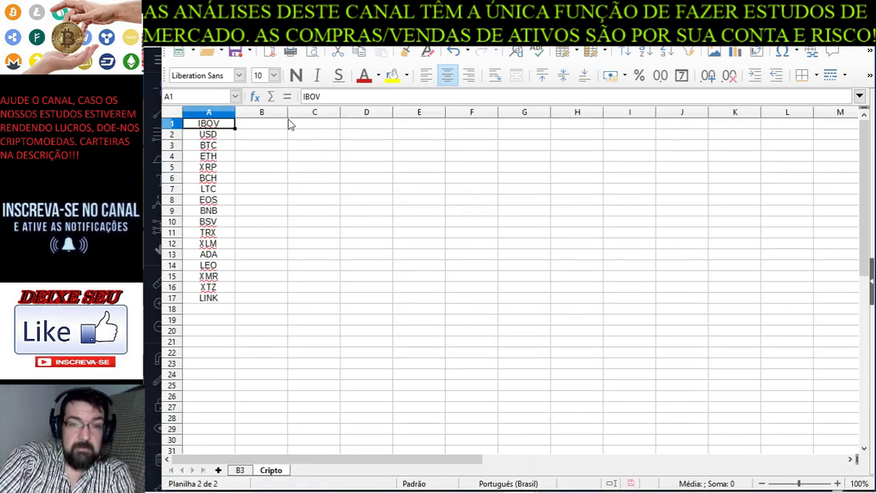
Step: Copy the IBOV situation note from the B3 sheet into cell B1 of the Cripto sheet and fit column B to its content
click(263, 126)
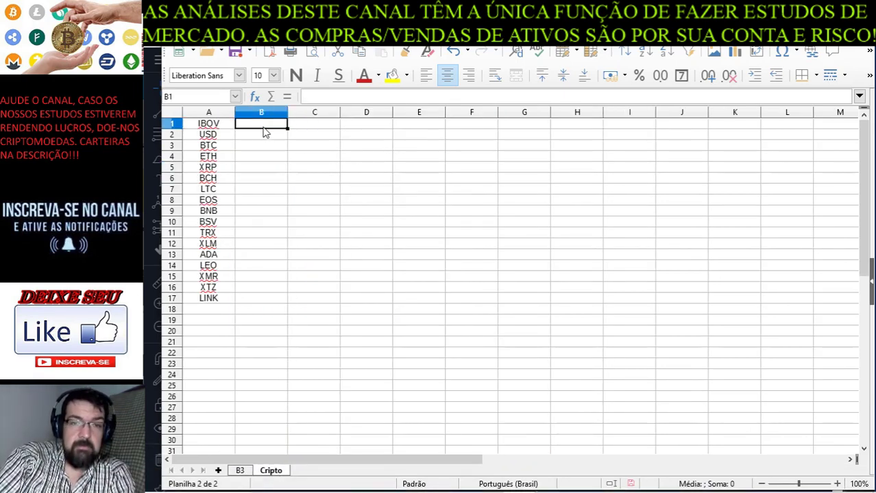
click(240, 471)
click(381, 137)
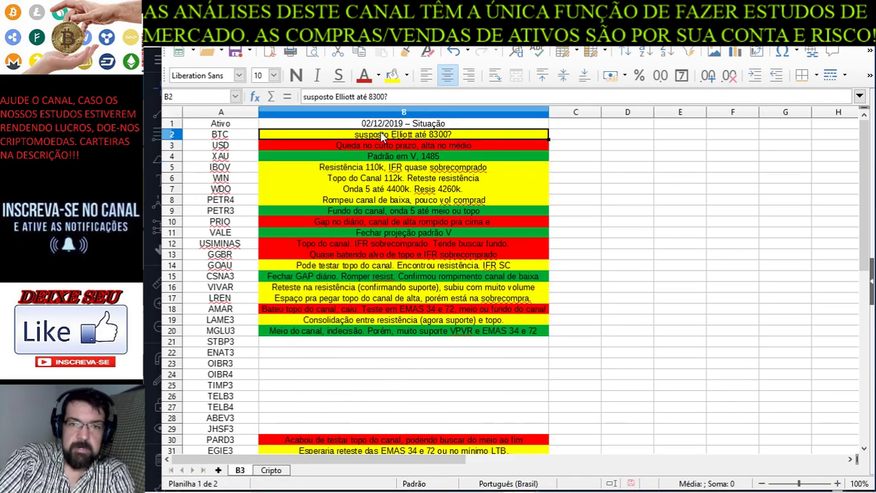
click(364, 167)
key(ctrl+c)
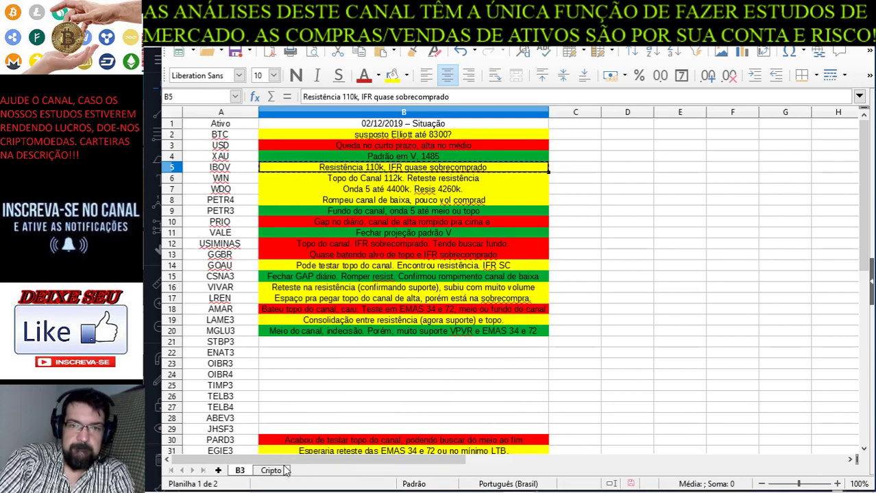
click(271, 470)
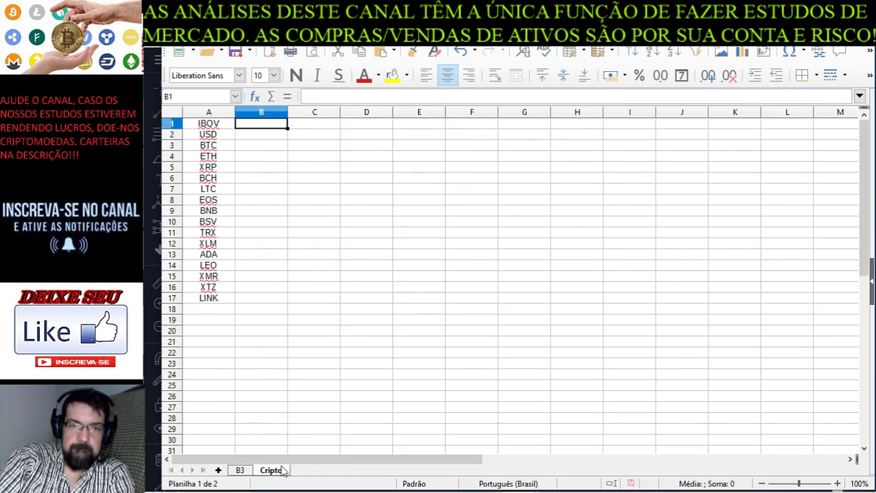
key(ctrl+v)
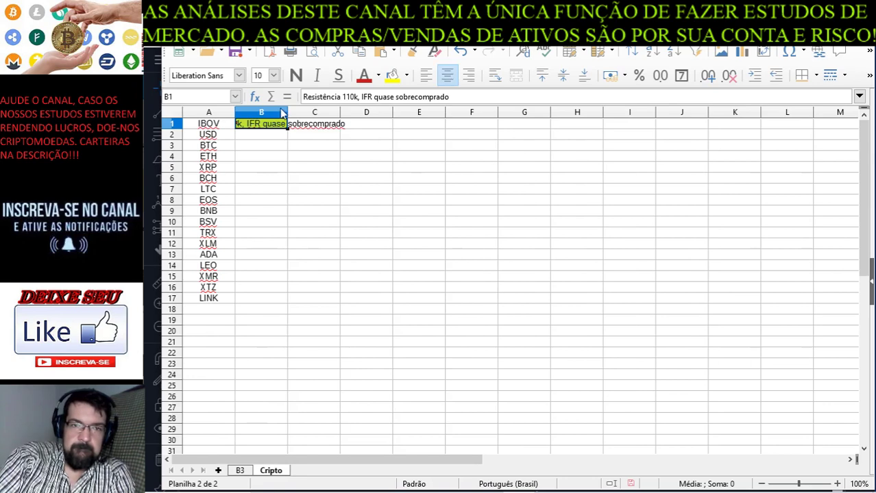
double_click(288, 113)
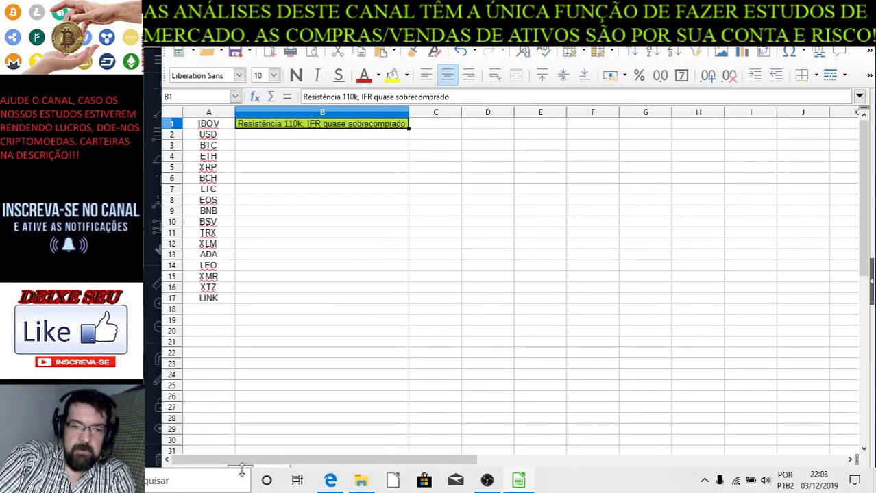
Step: Copy the USD situation note from the B3 sheet into cell B2 of the Cripto sheet
click(240, 469)
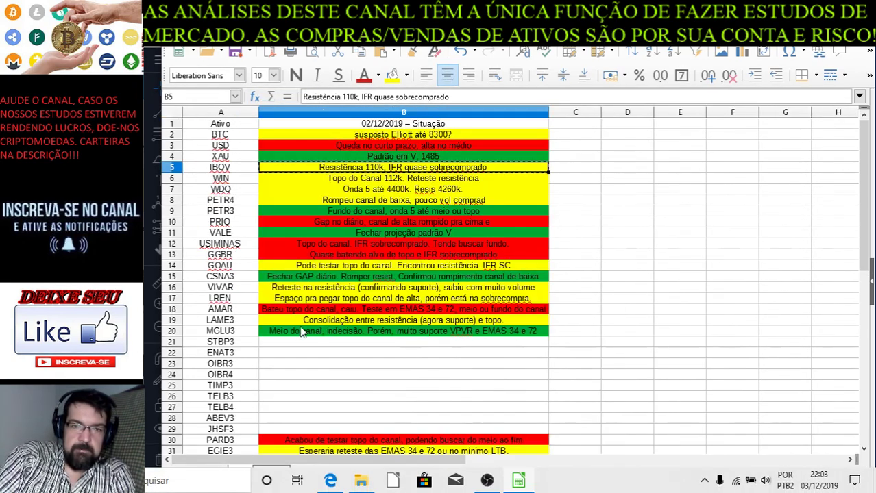
click(339, 137)
click(338, 144)
key(ctrl+c)
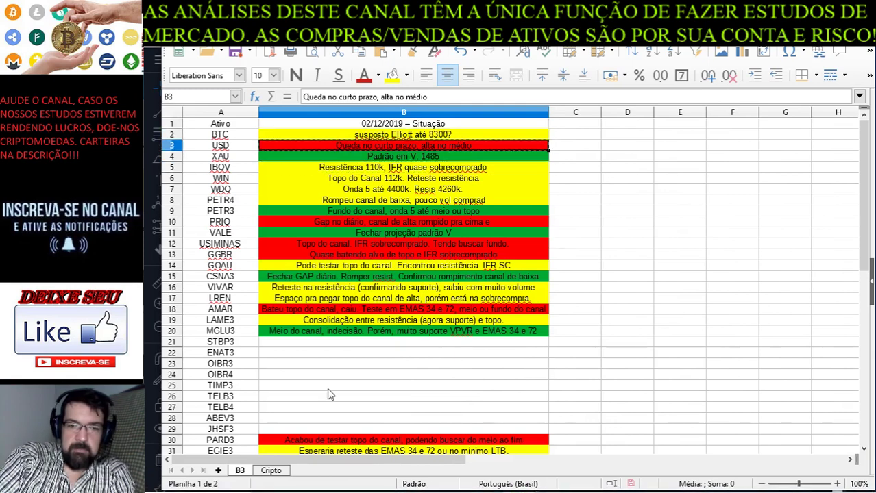
click(270, 473)
click(325, 134)
key(ctrl+v)
click(320, 179)
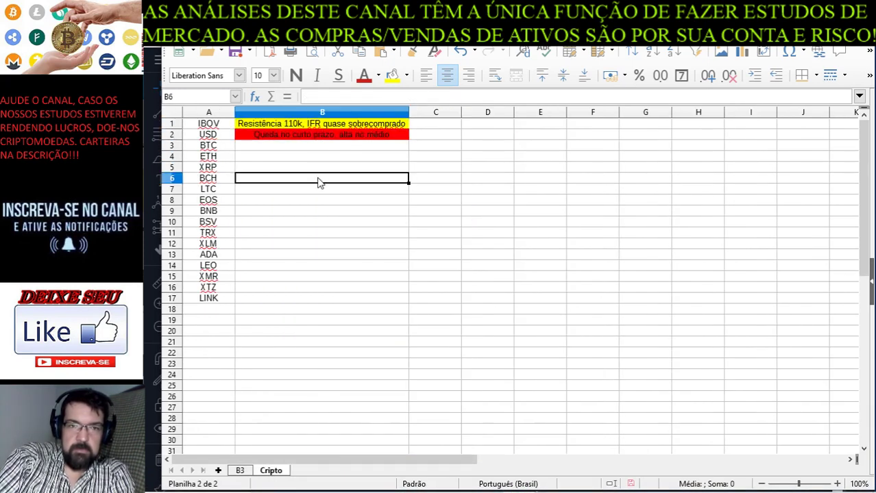
Step: Enter "Acumulação de Wyckoff ou mais queda?" as the BTC note in cell B3
click(325, 147)
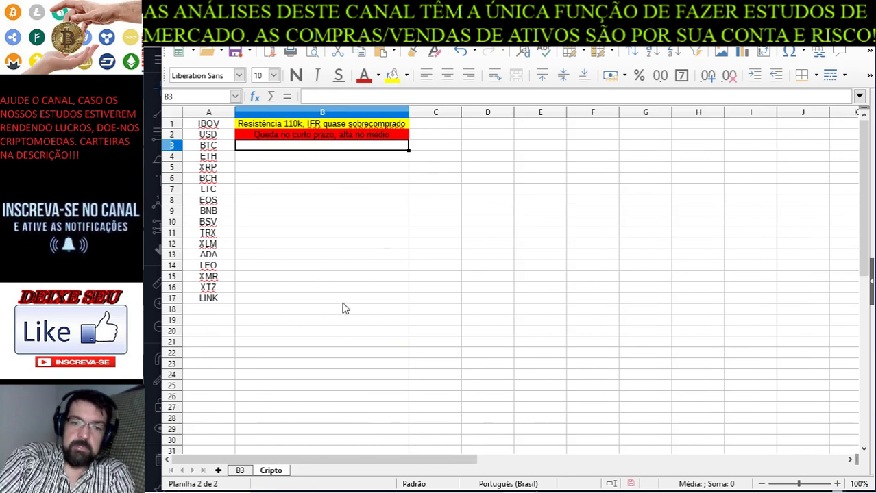
text(A)
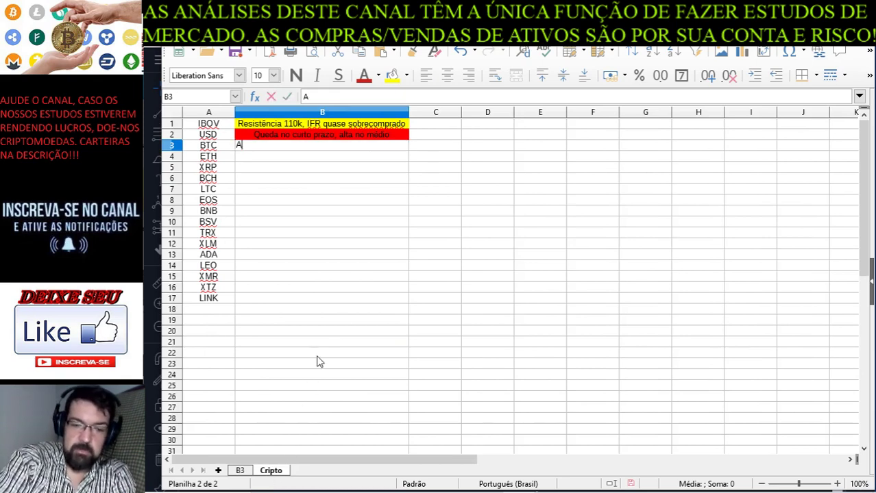
text(cumulação d)
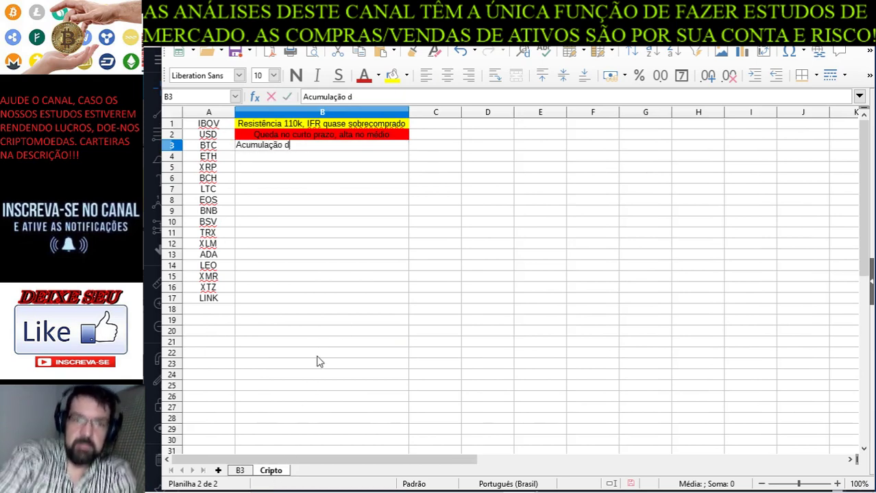
text(e Wyckoff)
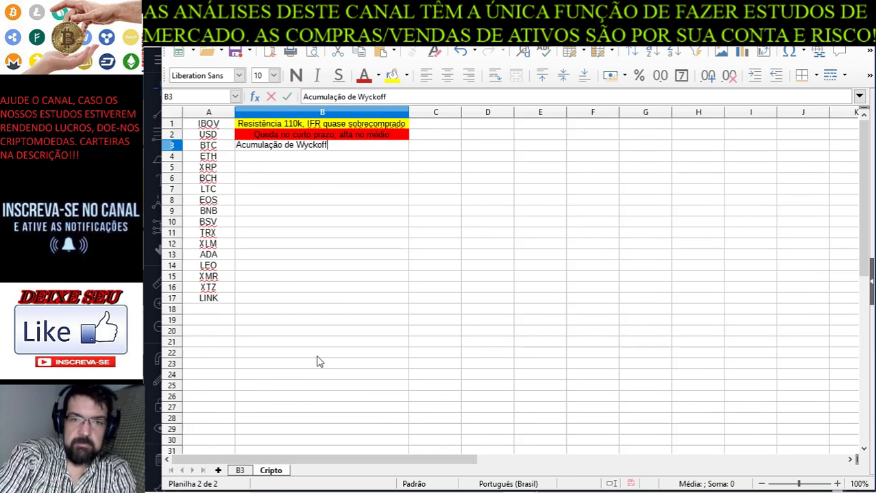
text( ou mais queda?)
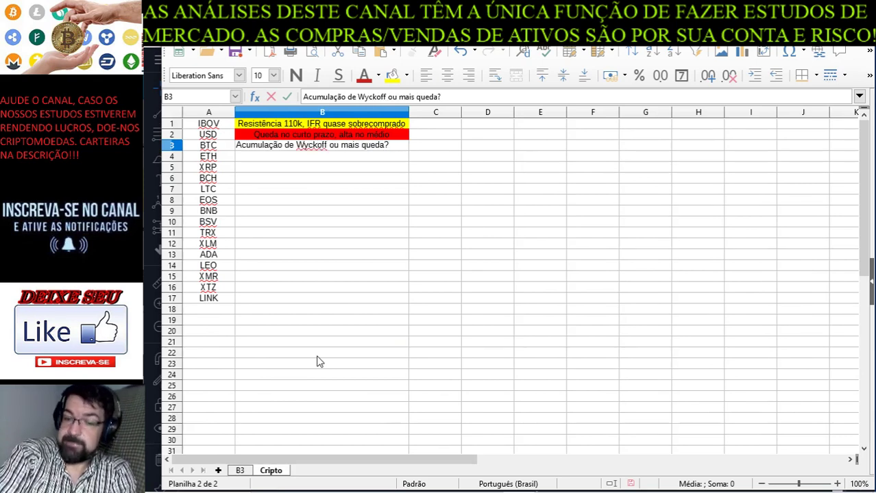
key(Return)
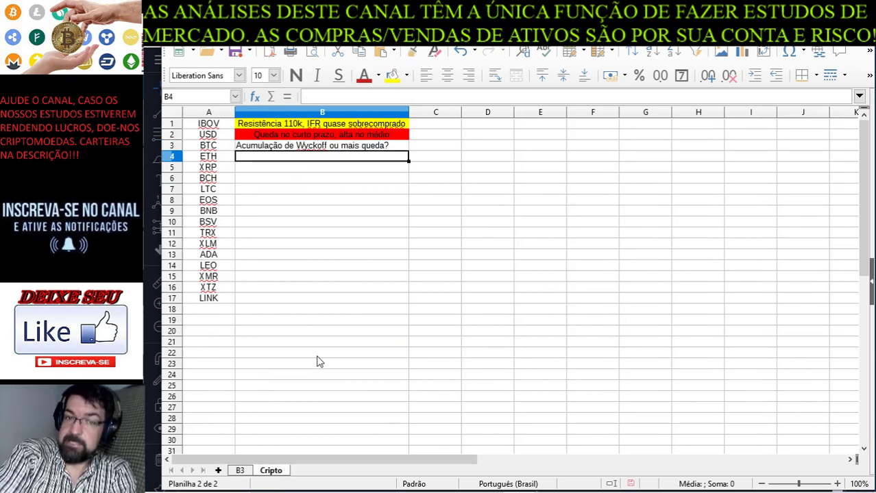
Step: Centre the BTC note in cell B3 and give the cell a yellow background
click(308, 147)
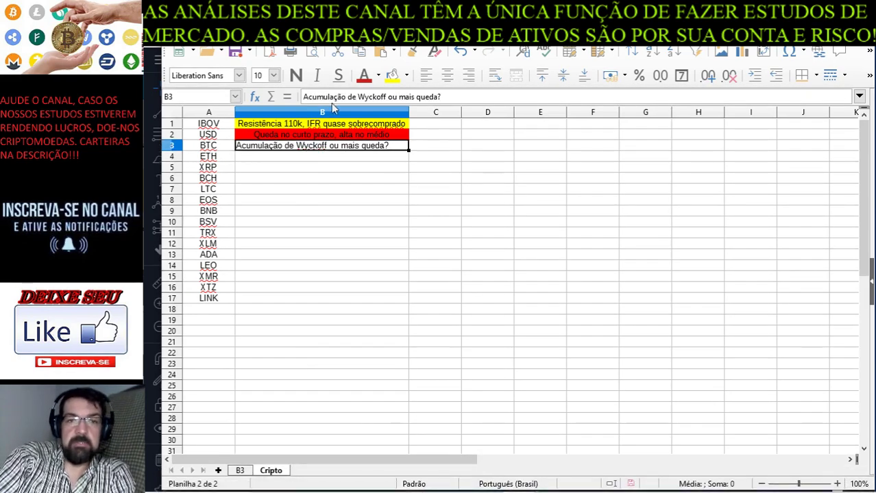
click(447, 76)
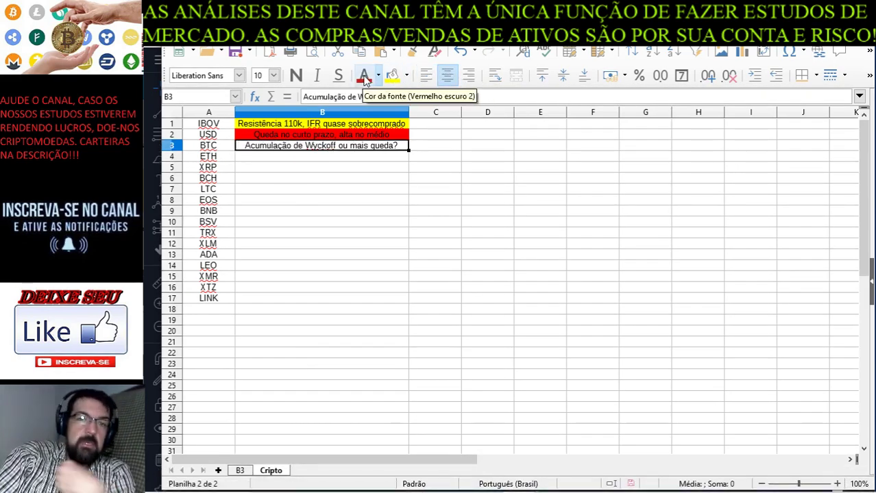
click(407, 76)
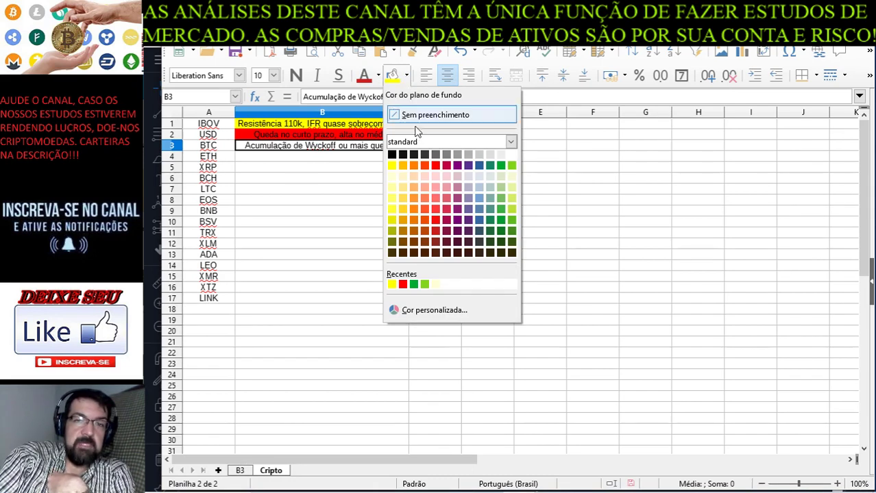
click(389, 162)
Step: Change the BTC note in cell B3 to "Acumulação ou redistribuição de Wyckoff?"
double_click(352, 148)
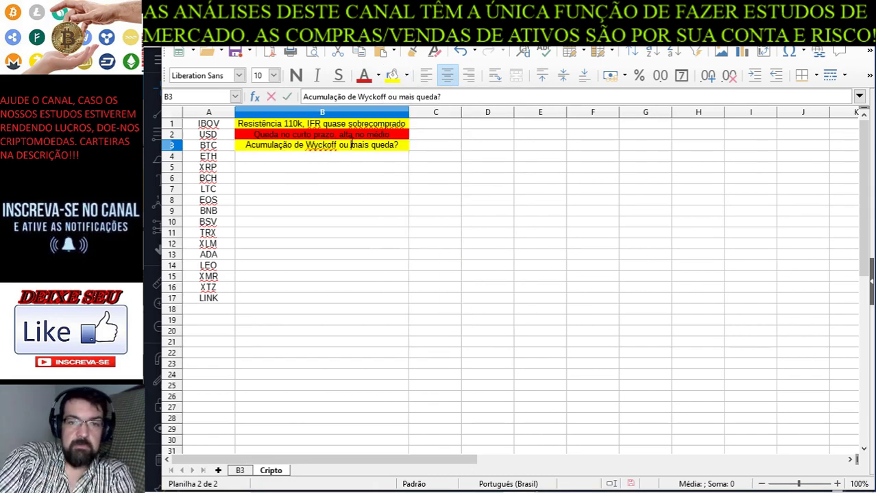
drag(352, 145, 410, 149)
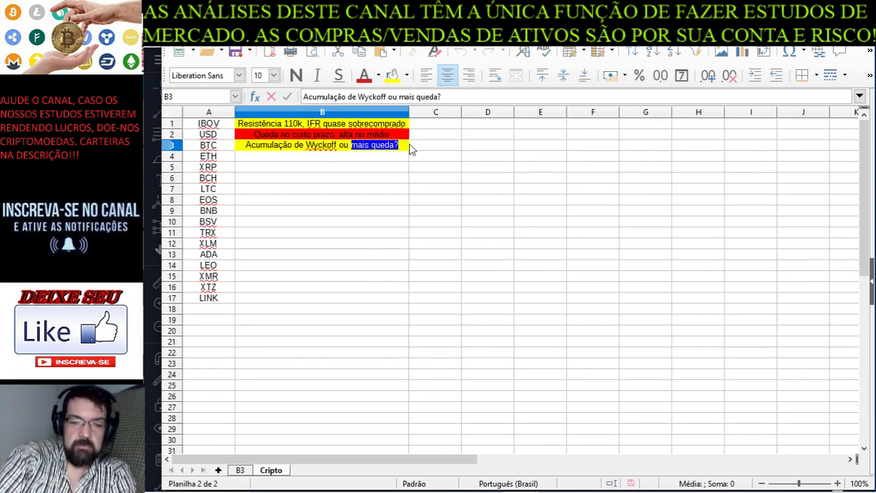
key(ctrl+shift+Left)
key(ctrl+shift+Left)
key(ctrl+shift+Left)
key(ctrl+shift+Left)
key(ctrl+shift+Left)
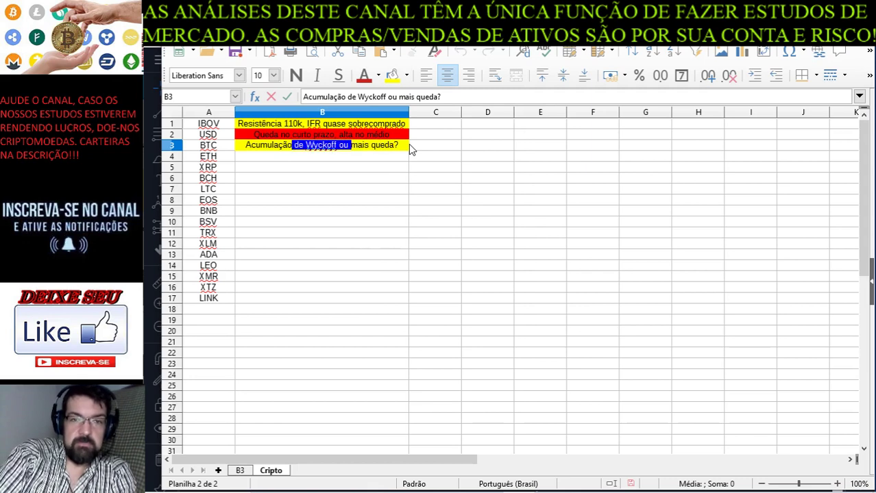
text(ou redistr)
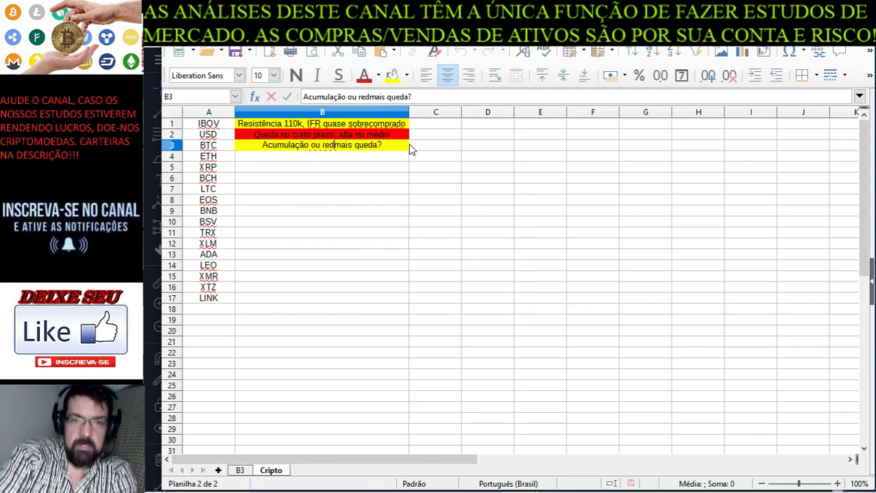
text(ibuição de )
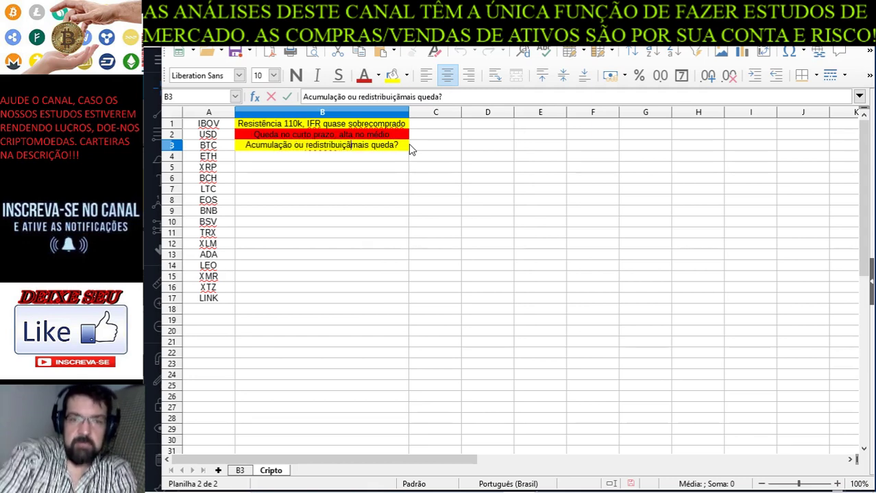
text(Wyckoff)
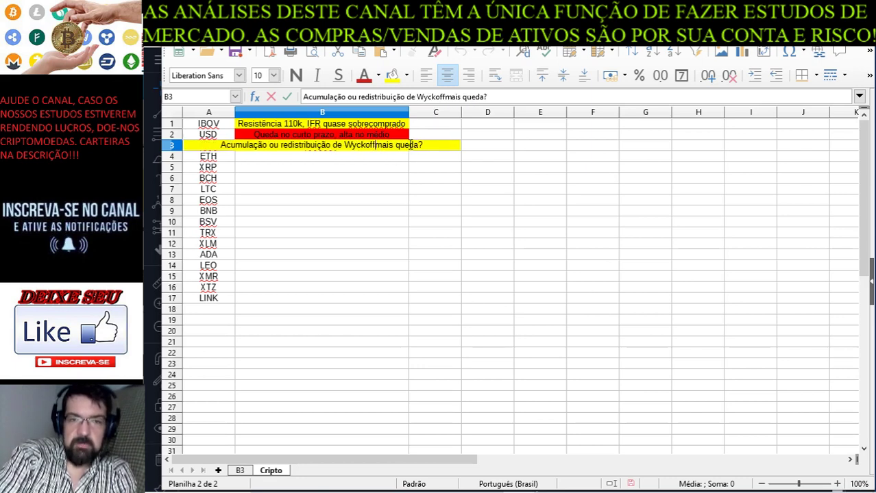
key(Delete)
key(Delete)
key(Delete)
key(Delete)
key(Delete)
key(Delete)
key(Delete)
key(Delete)
key(Delete)
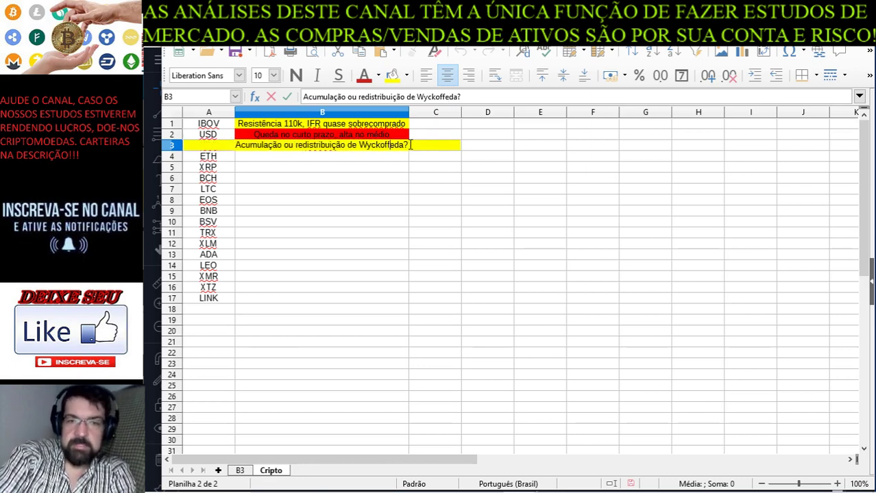
key(Delete)
key(Return)
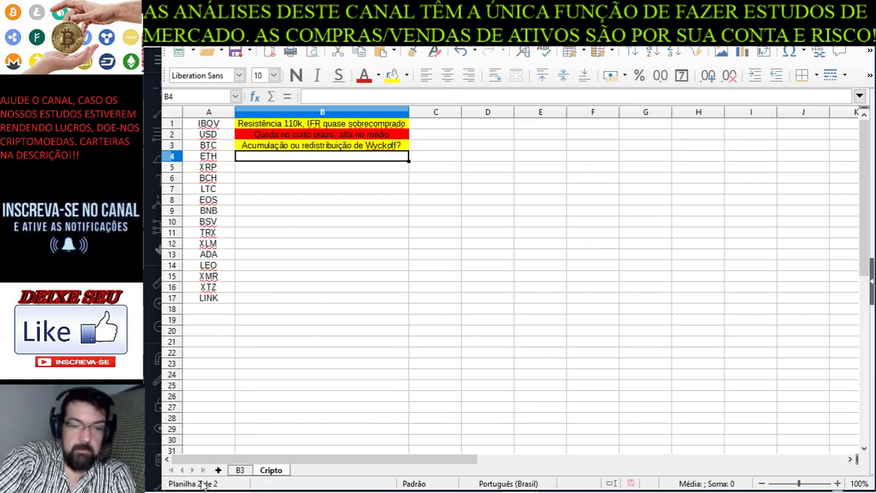
Step: Switch to TradingView, consult the Wyckoff accumulation schematic and label the latest low on the hourly BTCUSD chart "SPRING"
click(145, 437)
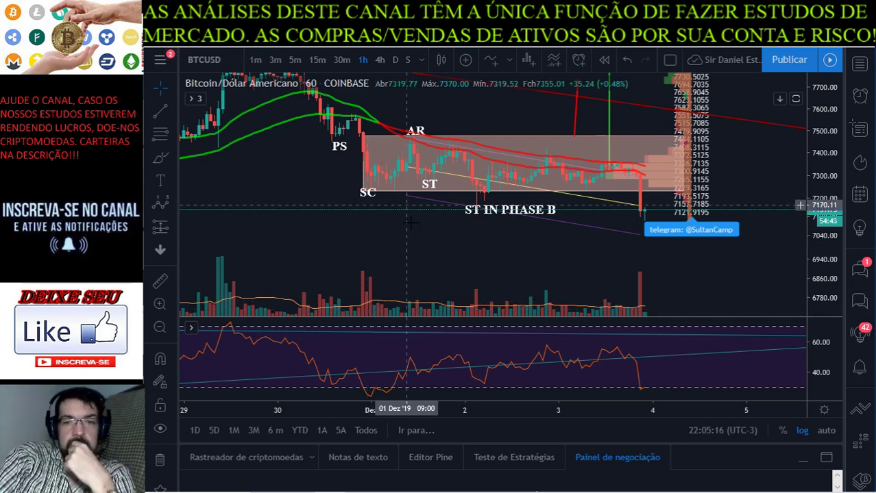
drag(440, 255, 385, 207)
key(ctrl+Tab)
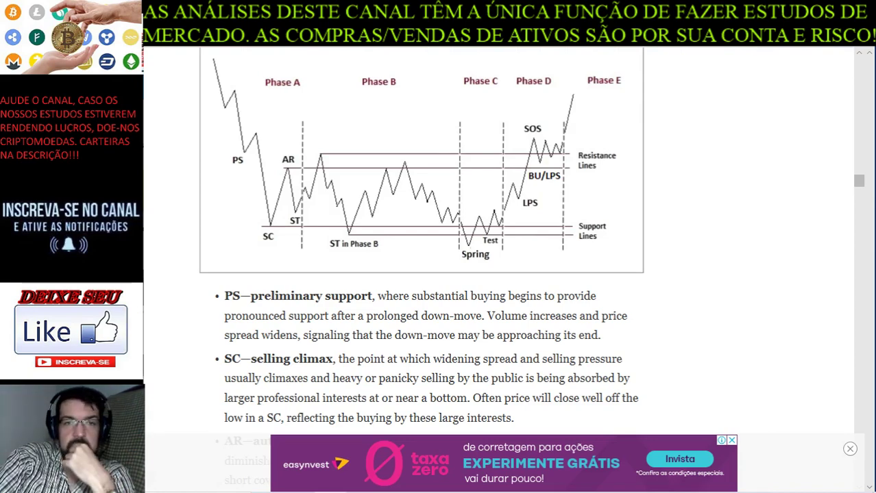
key(alt+Tab)
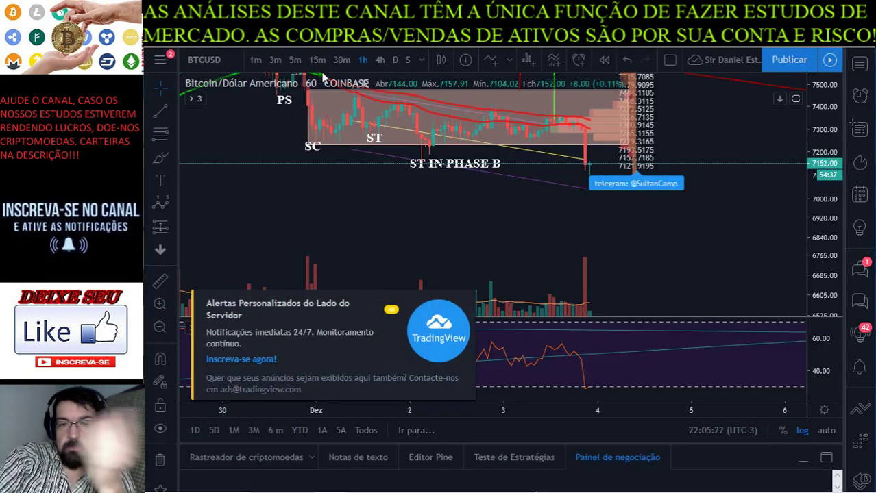
click(161, 179)
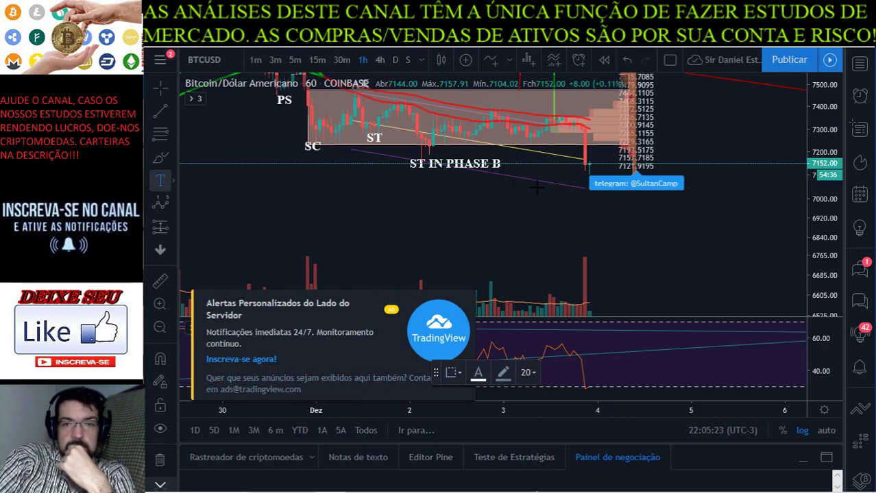
click(577, 182)
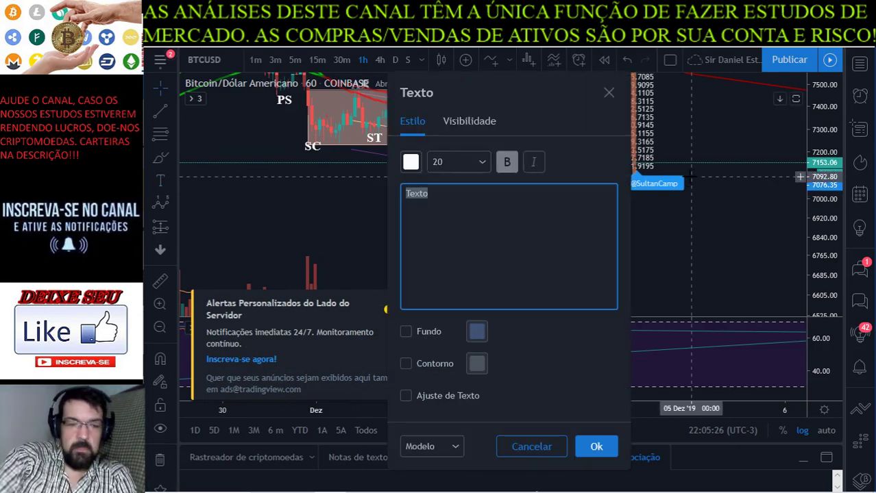
text(SPRING)
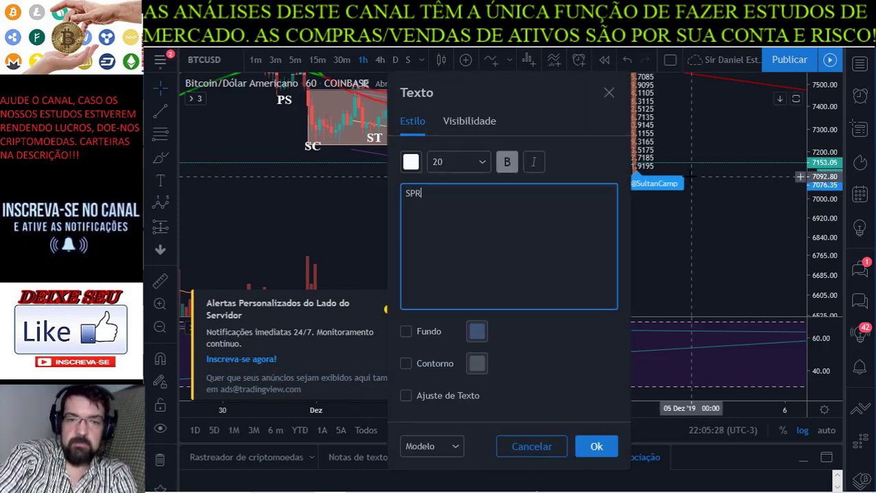
click(599, 450)
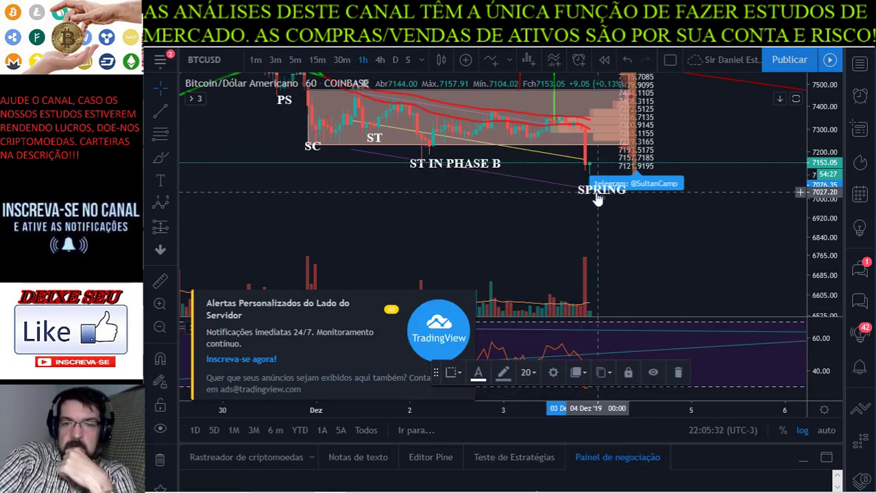
drag(598, 192, 589, 187)
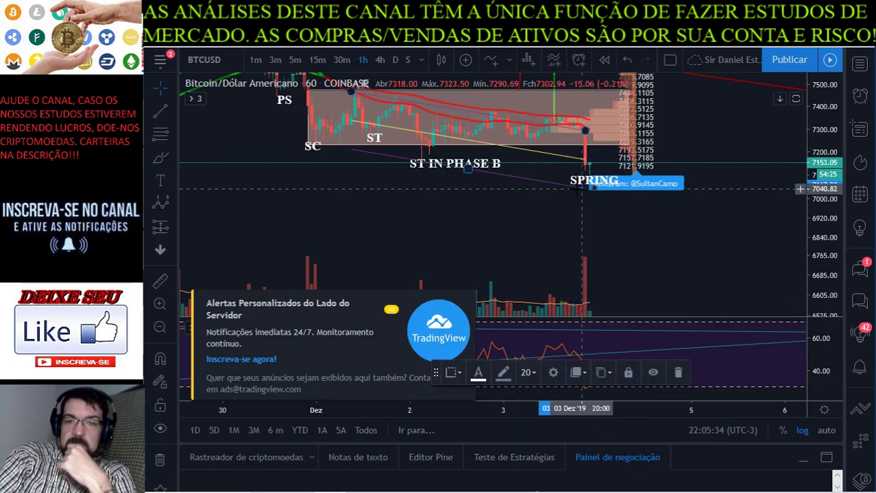
click(566, 198)
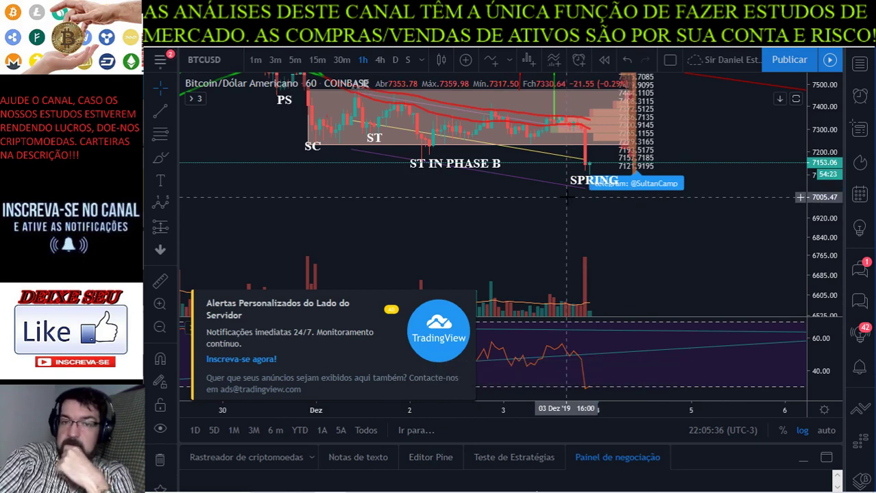
Step: Temporarily hide the chart ads and examine the price action around the SPRING label and the enlarged RSI pane
drag(566, 197, 574, 226)
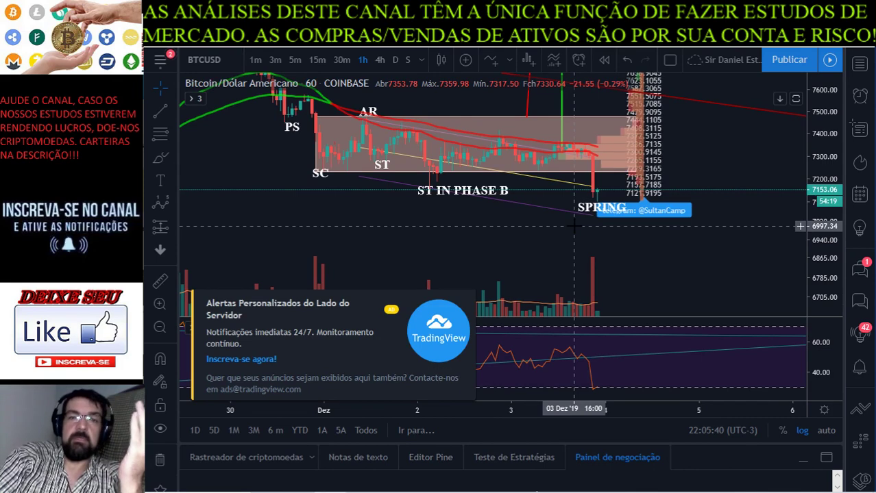
scroll(590, 205, up, 3)
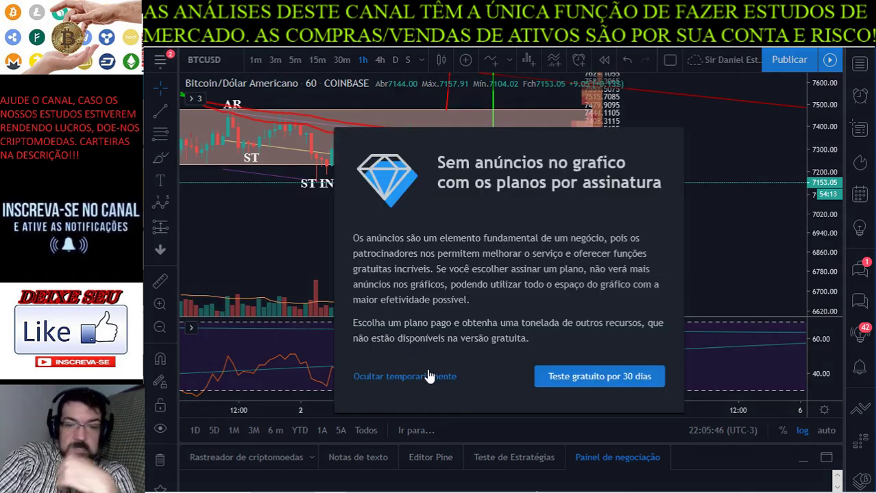
click(427, 376)
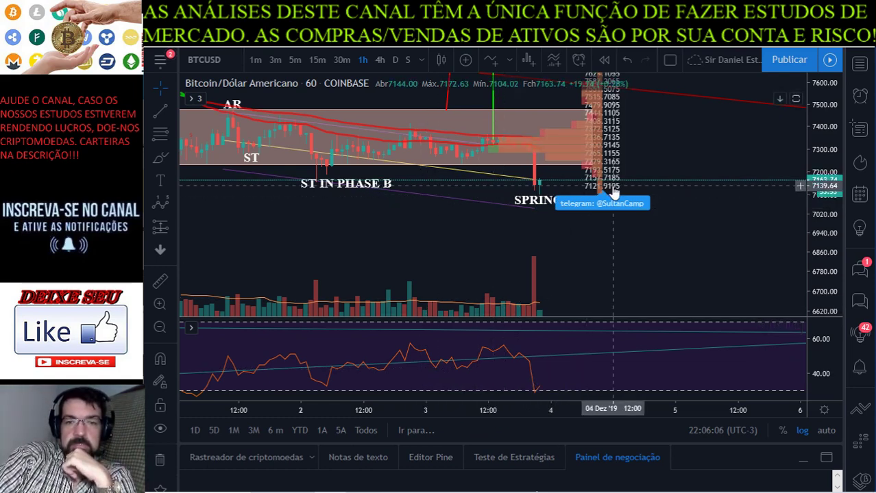
scroll(615, 194, down, 2)
scroll(614, 194, down, 2)
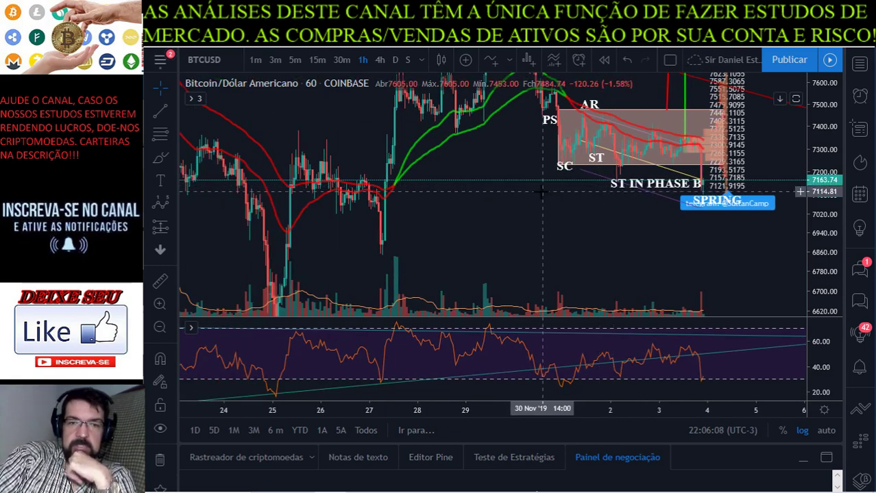
drag(541, 198, 457, 200)
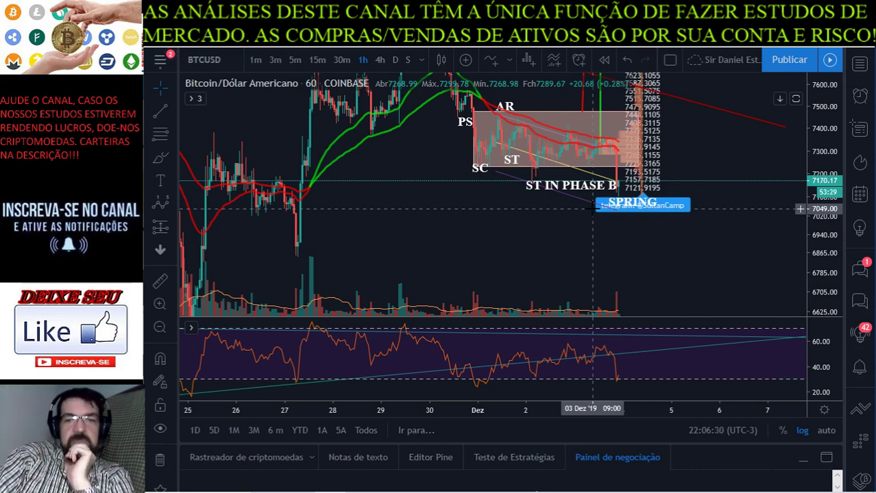
scroll(591, 209, up, 3)
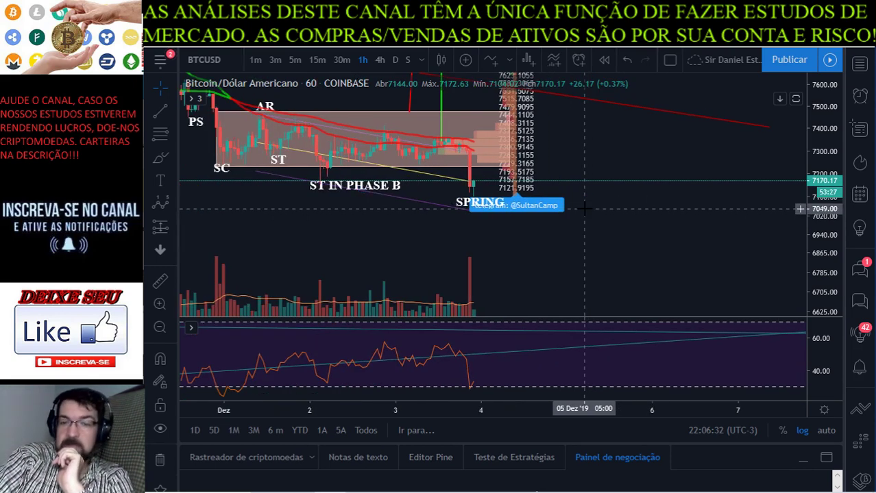
drag(621, 215, 759, 196)
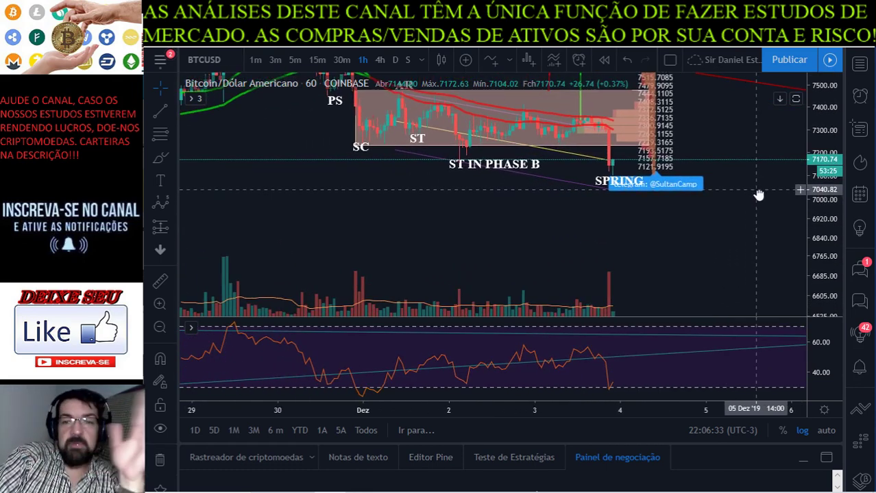
scroll(758, 195, up, 2)
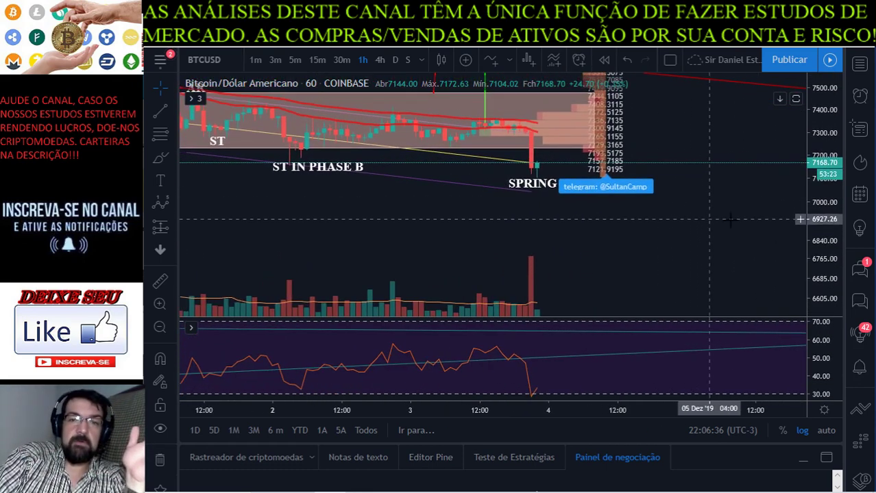
drag(811, 226, 814, 195)
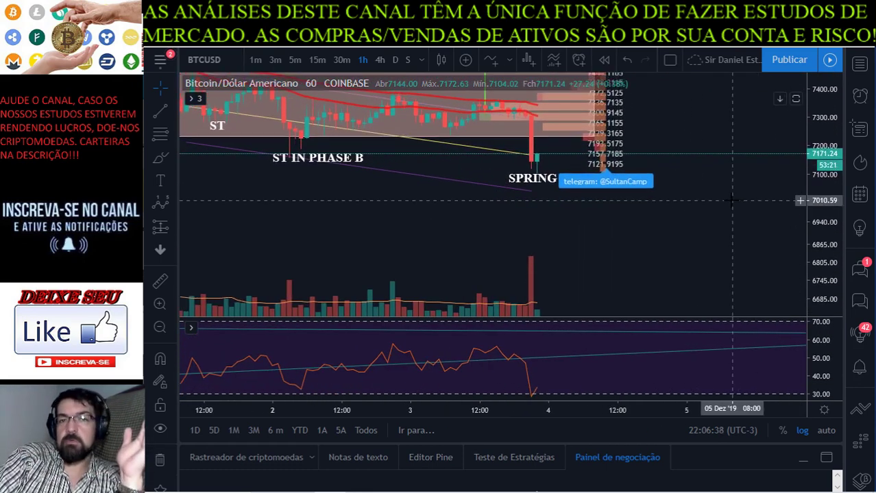
drag(732, 200, 717, 233)
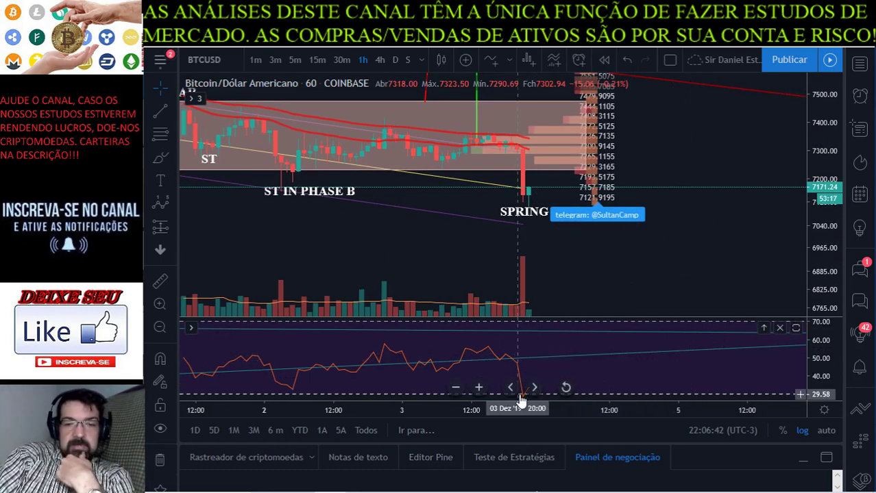
double_click(637, 358)
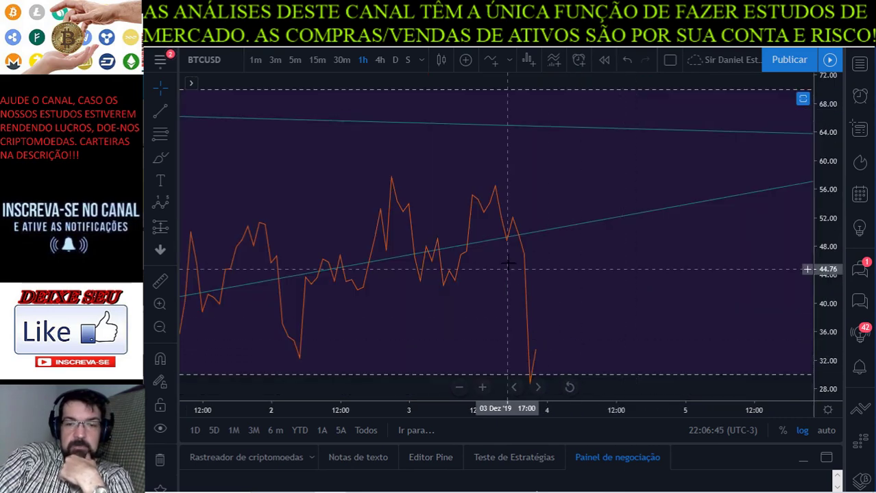
double_click(616, 300)
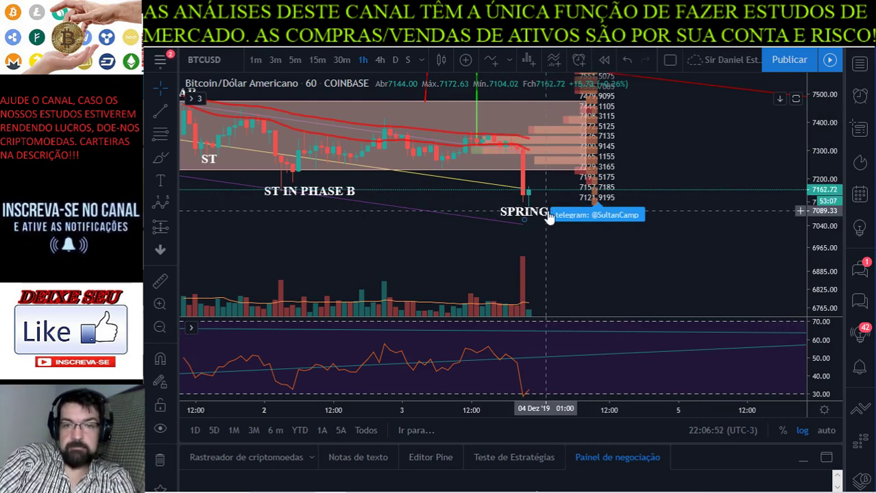
Step: Brush a falling freehand curve over the latest candles near the SPRING label and delete it
click(160, 157)
drag(514, 175, 563, 263)
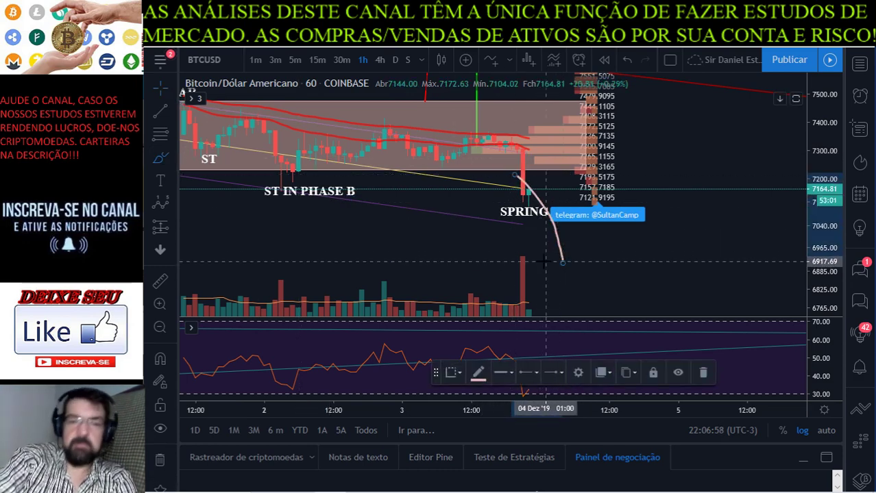
key(Delete)
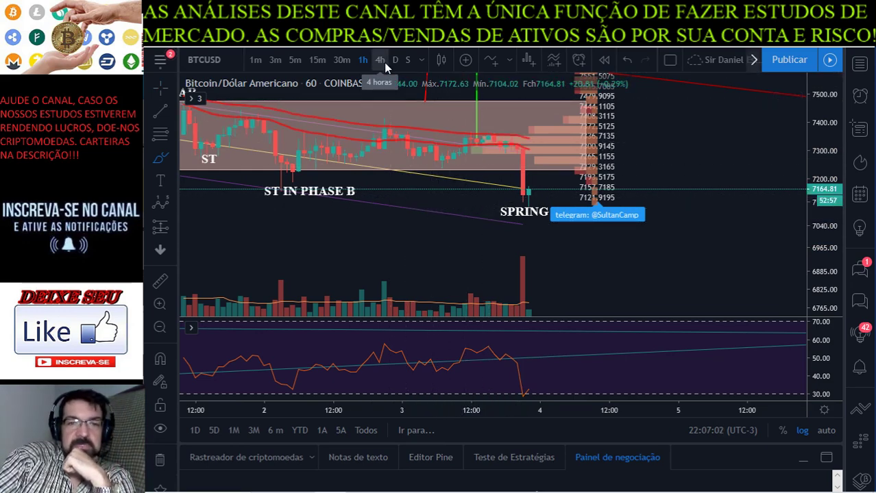
scroll(283, 144, down, 3)
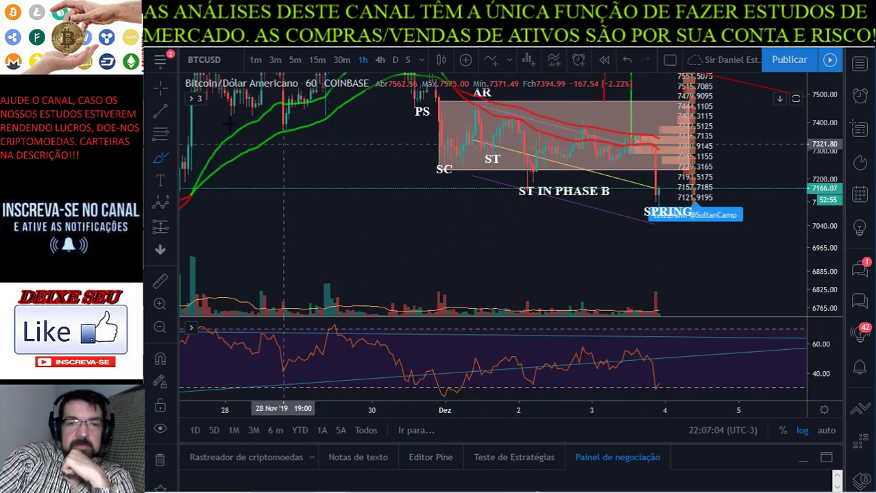
drag(347, 169, 314, 210)
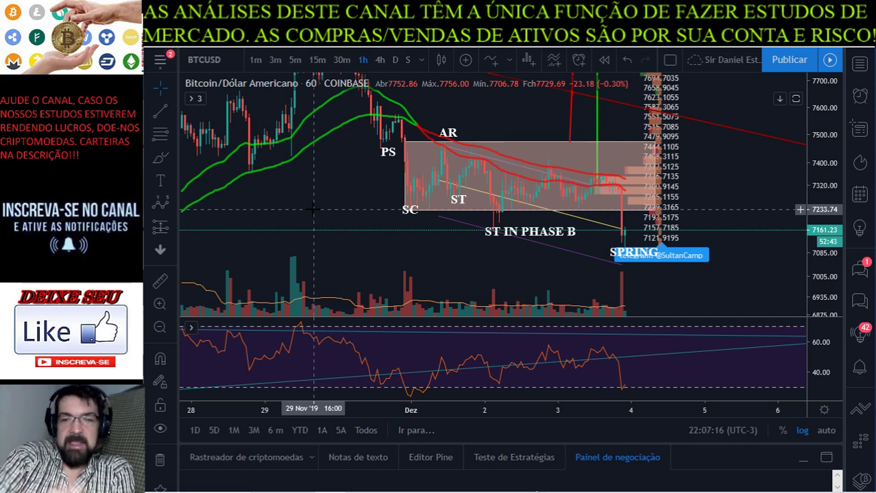
scroll(312, 208, up, 4)
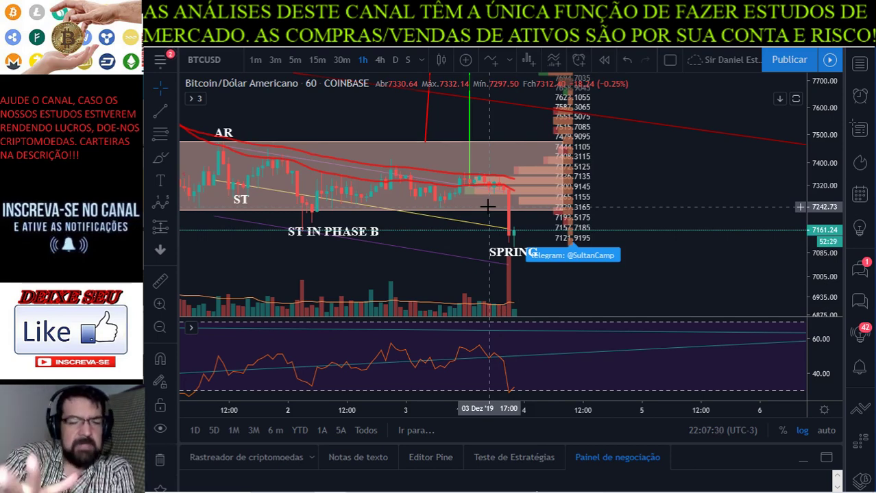
scroll(488, 205, down, 2)
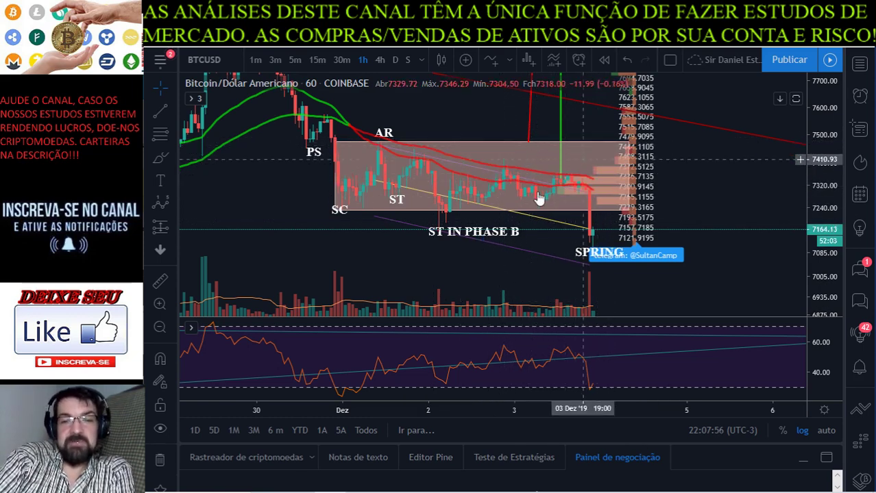
Step: Load the Bitfinex BTCUSD Longs chart to check the trend in long positions
scroll(542, 161, up, 4)
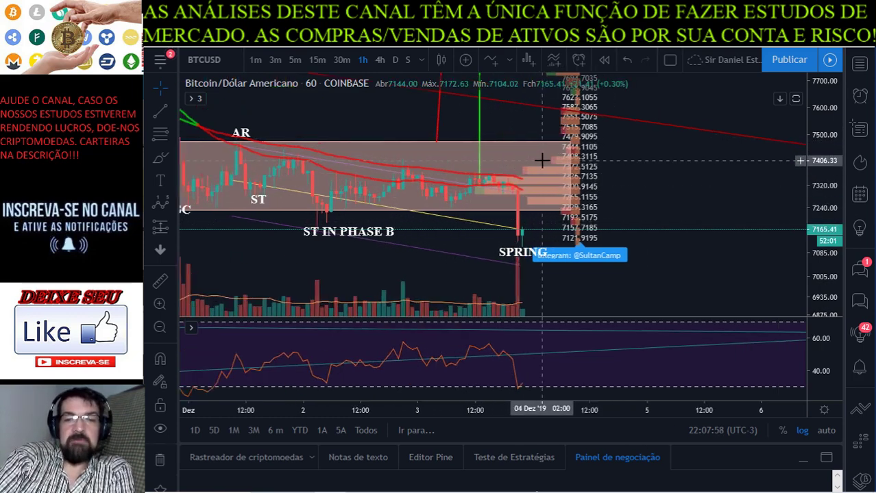
drag(610, 209, 766, 174)
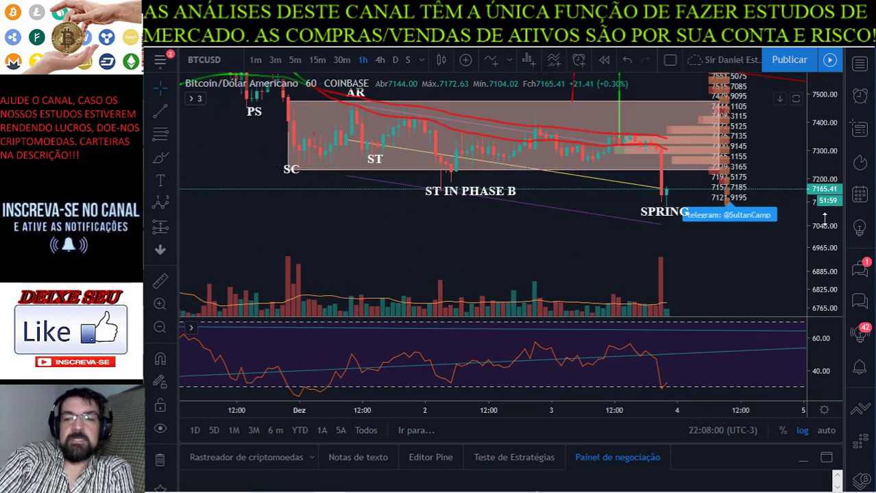
drag(825, 215, 741, 229)
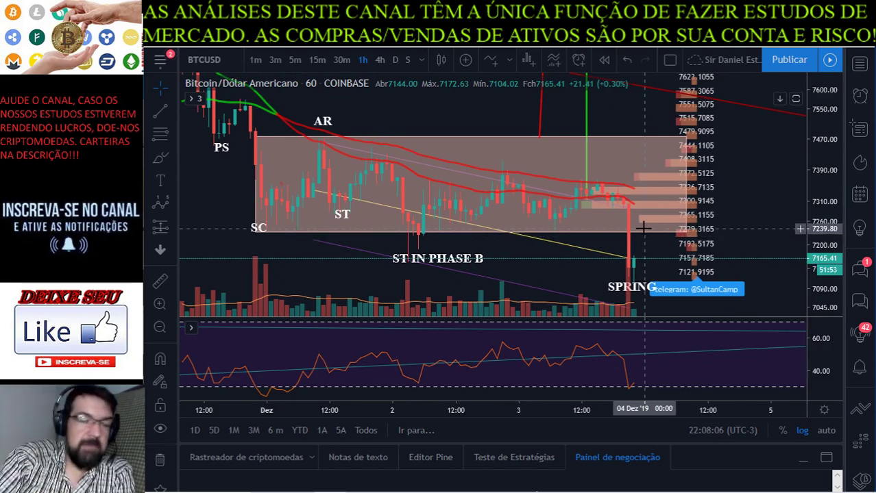
scroll(480, 206, down, 3)
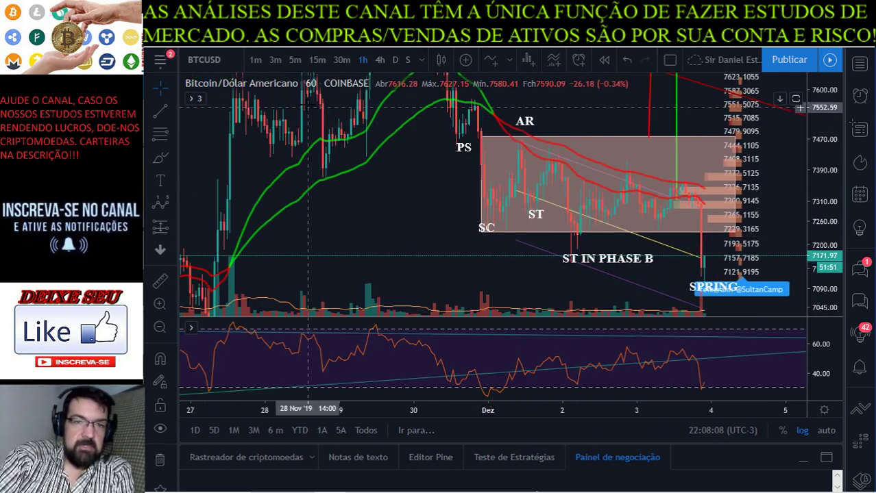
click(199, 60)
text(B)
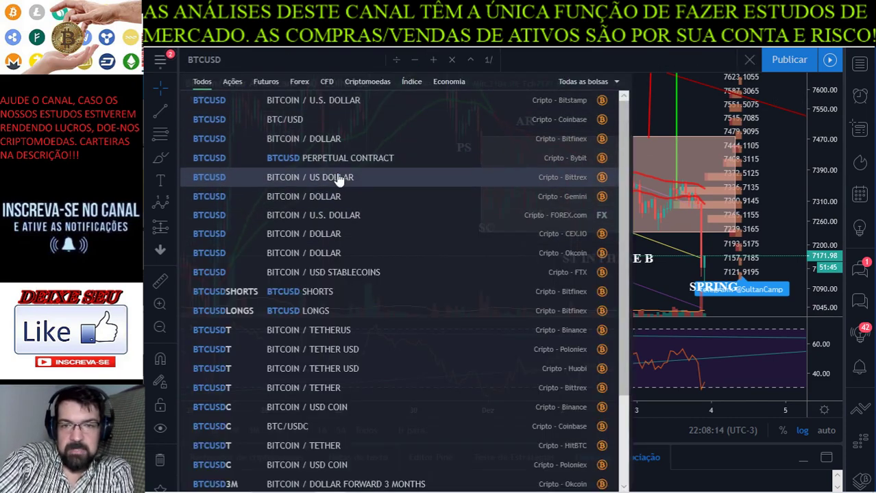
click(362, 313)
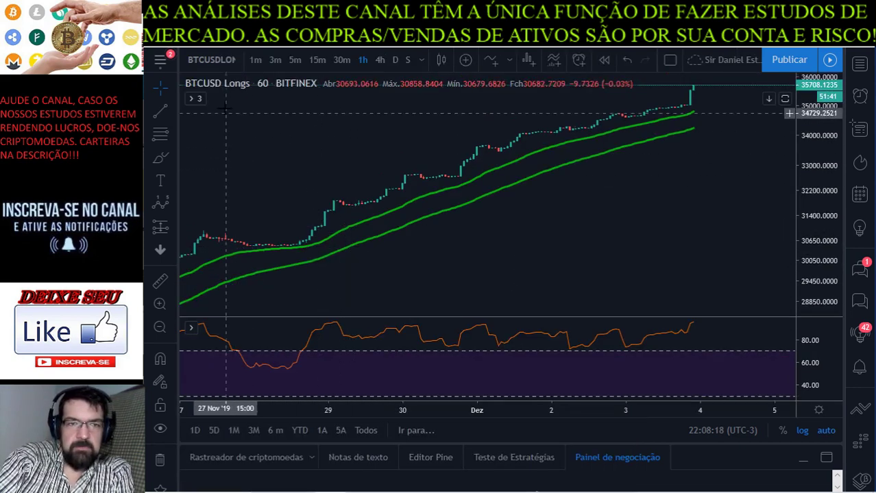
Step: Switch the chart to the Bitfinex BTCUSD pair
click(220, 60)
text(BTCUSD)
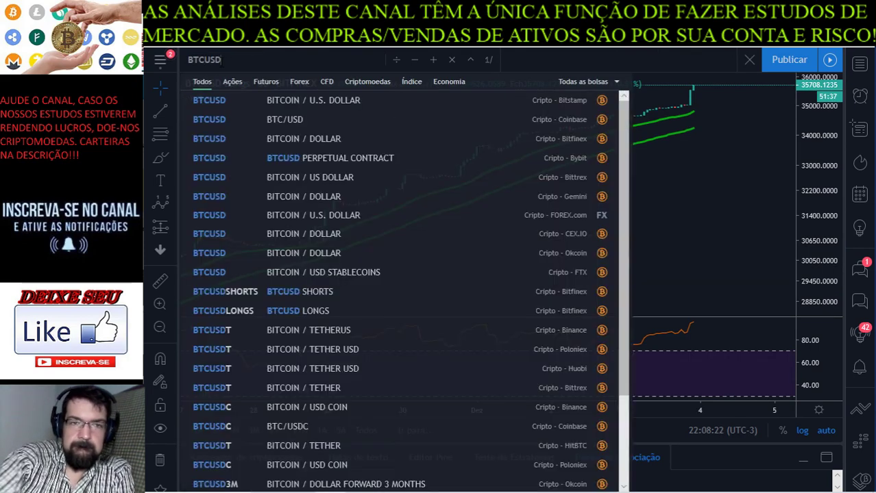
click(232, 138)
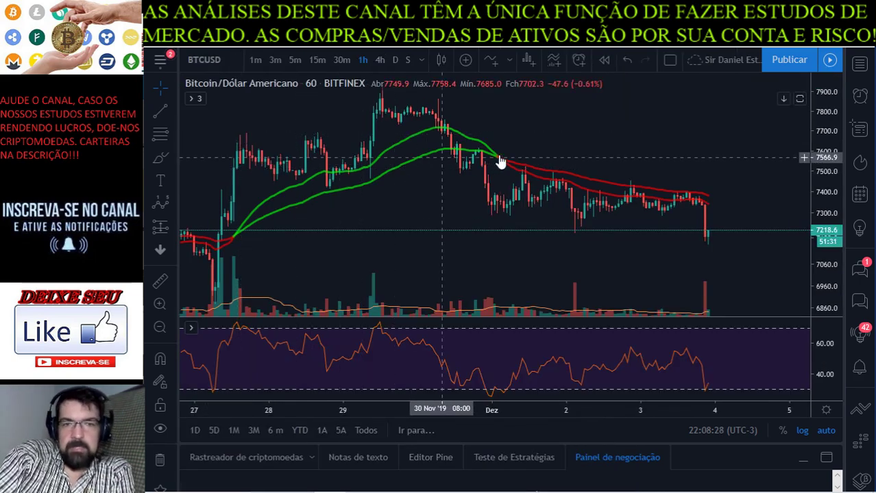
Step: Remove the old Elliott wave, Fibonacci and other drawings from the hourly Bitfinex BTCUSD chart
scroll(504, 156, down, 5)
scroll(508, 157, down, 5)
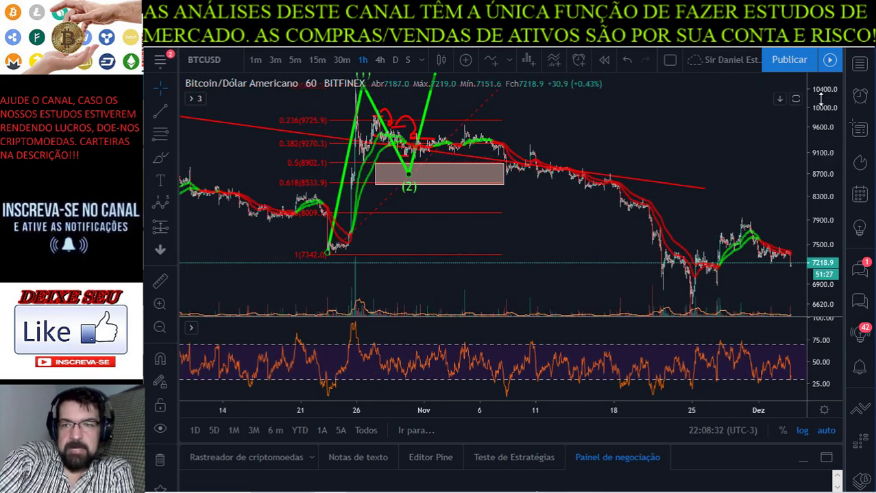
drag(819, 105, 808, 243)
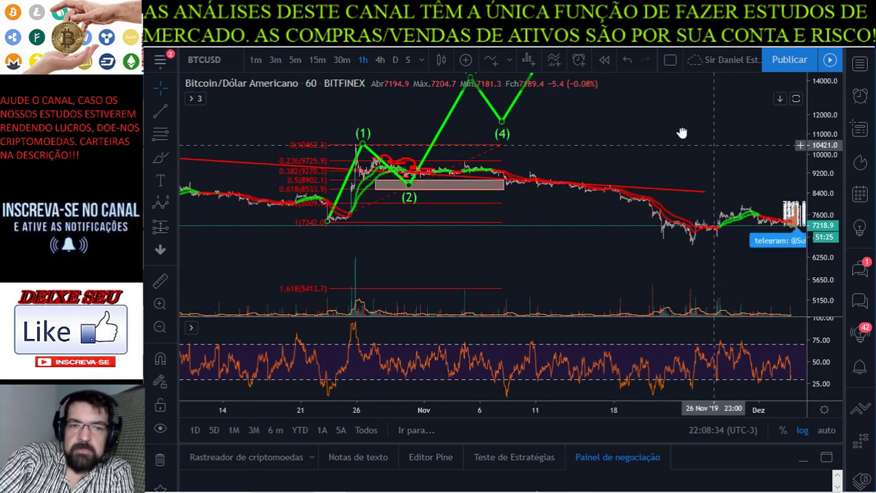
drag(607, 143, 579, 172)
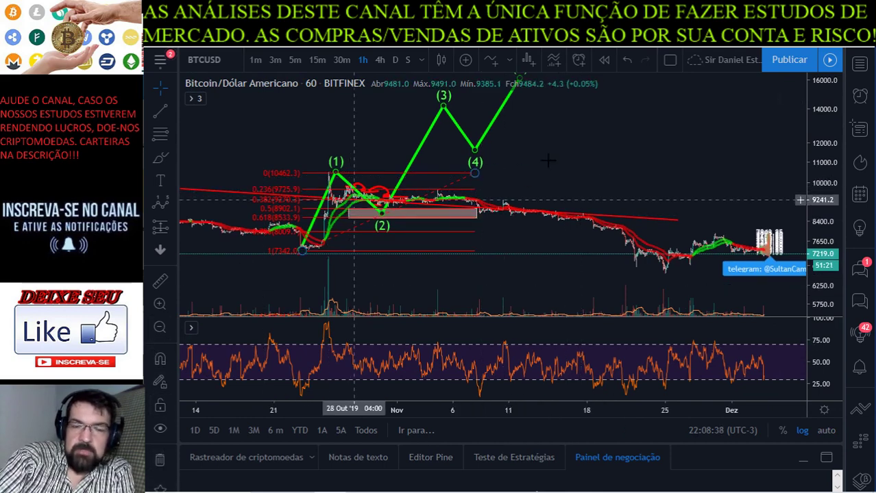
drag(631, 182, 633, 235)
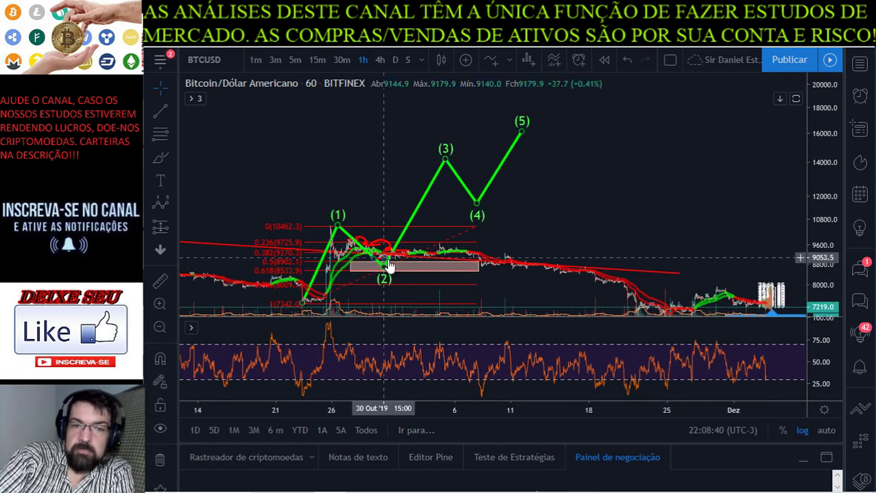
click(161, 459)
drag(637, 189, 552, 113)
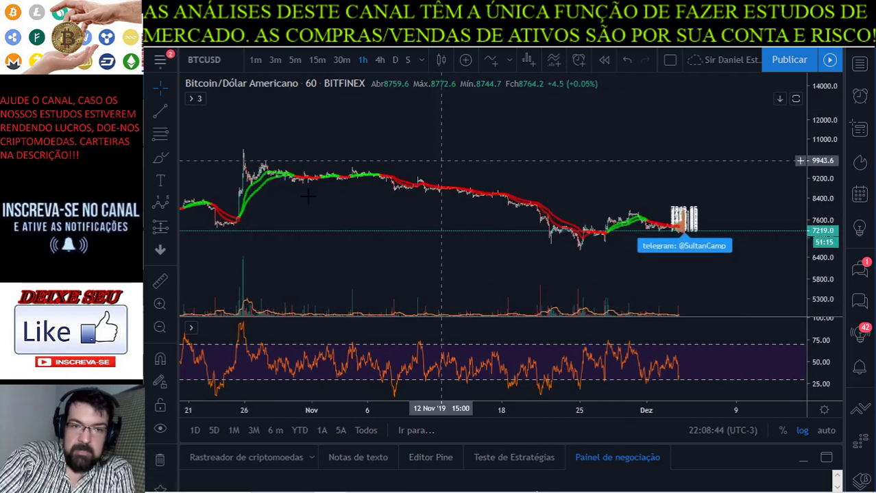
Step: Switch the Bitfinex BTCUSD chart to the daily timeframe and examine the trend from the late-2017 peak through 2019
scroll(614, 135, down, 3)
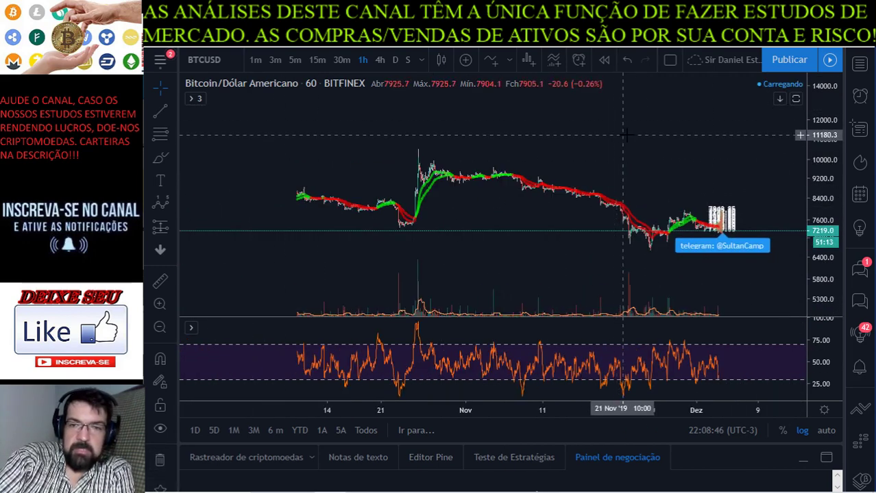
drag(361, 160, 530, 146)
click(393, 61)
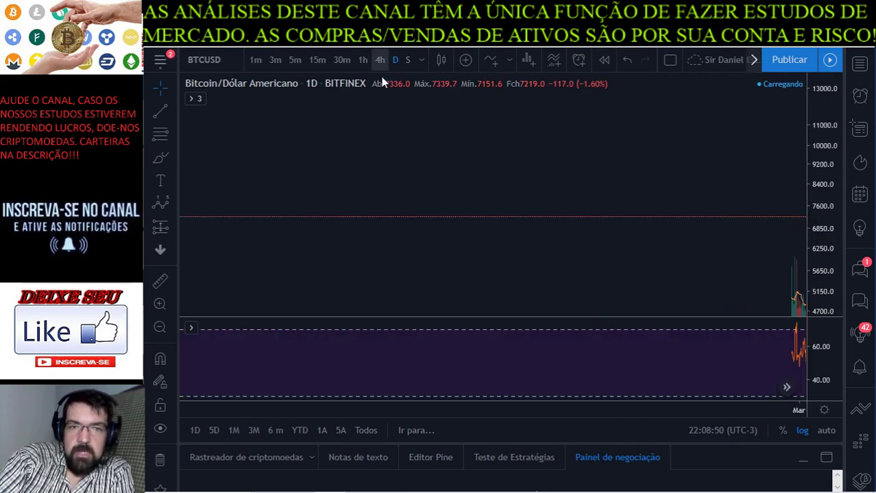
scroll(754, 171, up, 5)
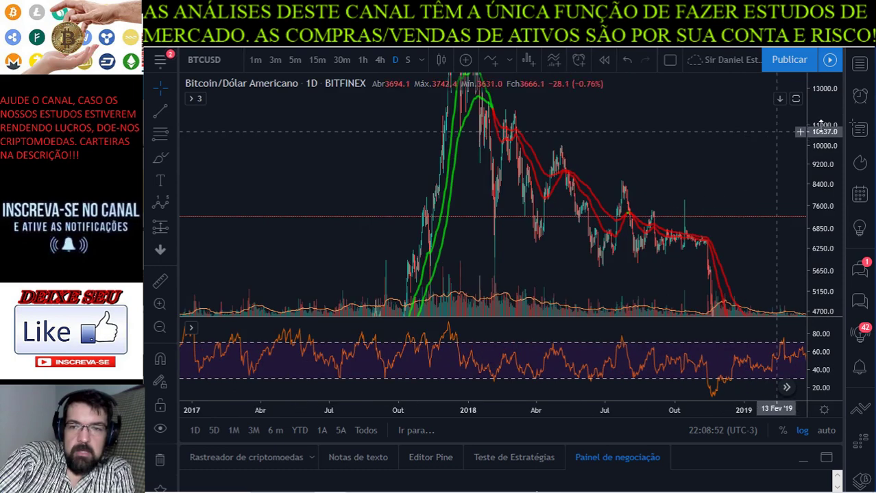
drag(816, 173, 803, 252)
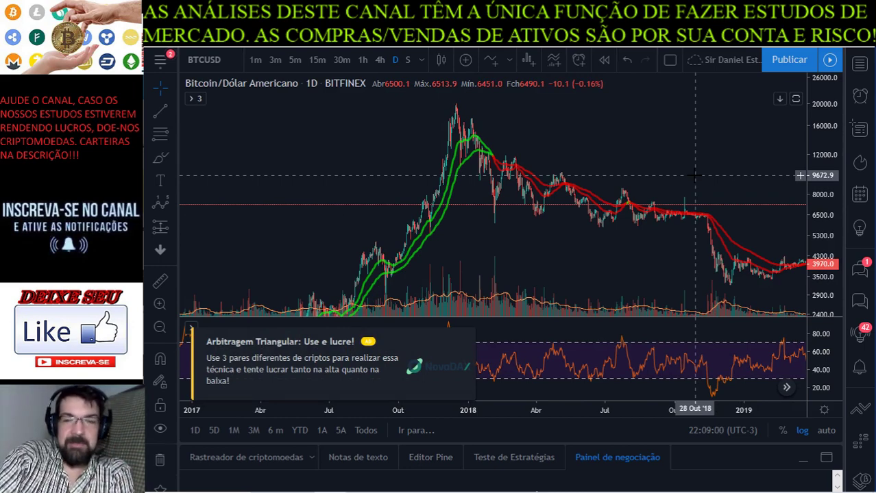
scroll(696, 175, up, 3)
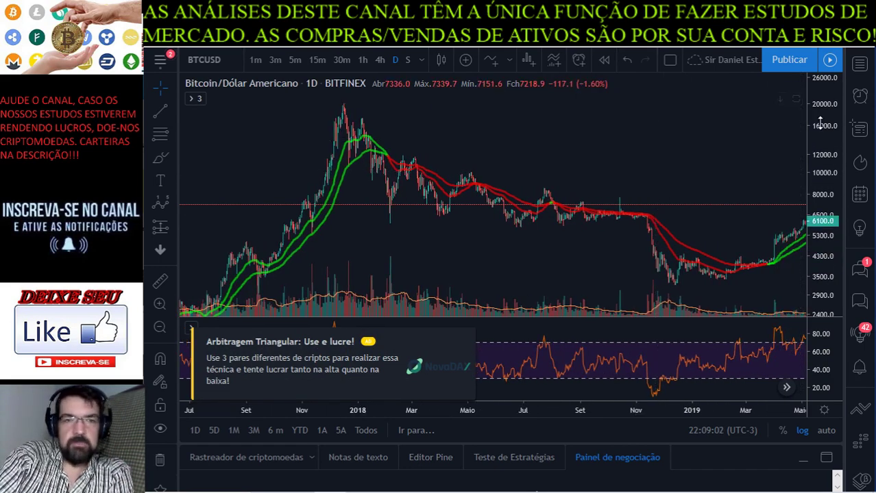
drag(821, 123, 799, 162)
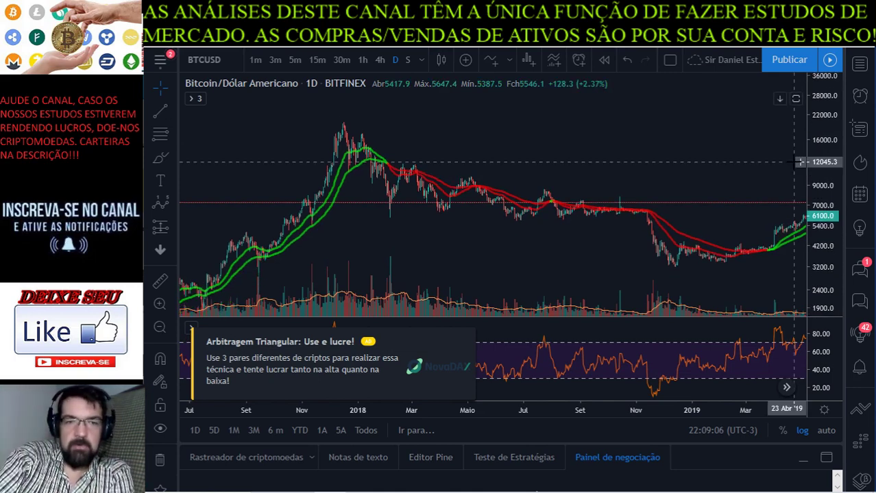
drag(674, 154, 409, 153)
scroll(502, 121, down, 3)
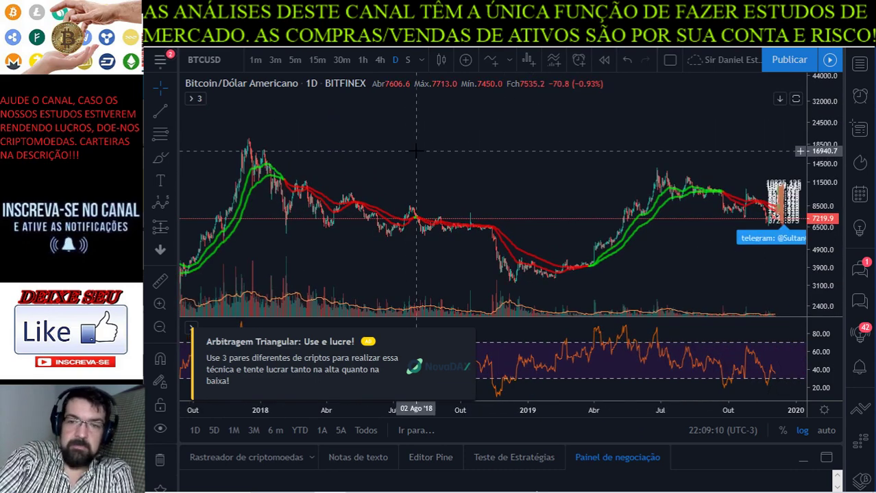
Step: Examine the latest daily candles and the price area beneath the November 2019 low
scroll(416, 150, down, 4)
drag(579, 168, 407, 120)
scroll(540, 121, up, 4)
drag(540, 121, 541, 128)
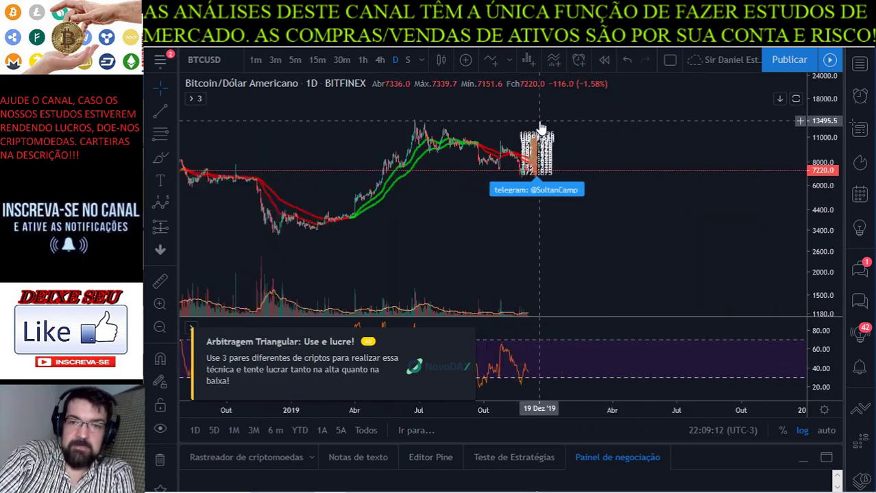
scroll(538, 129, up, 3)
drag(448, 223, 803, 233)
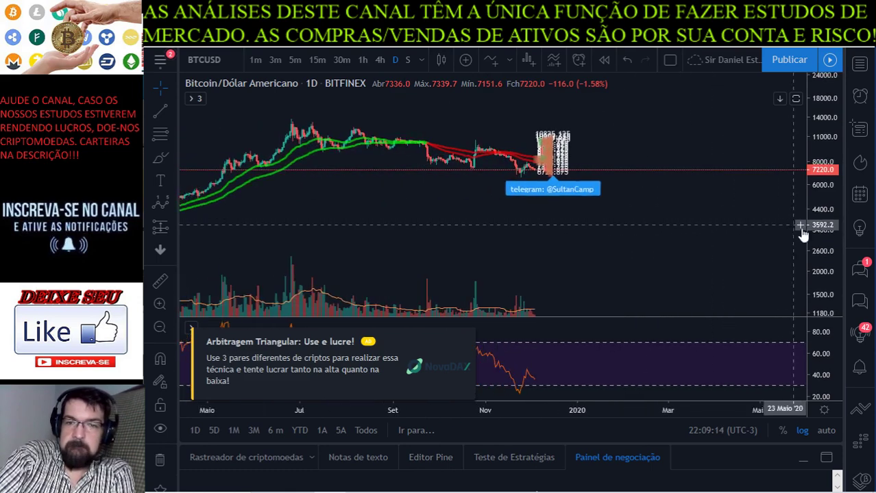
drag(828, 263, 801, 67)
scroll(627, 168, up, 5)
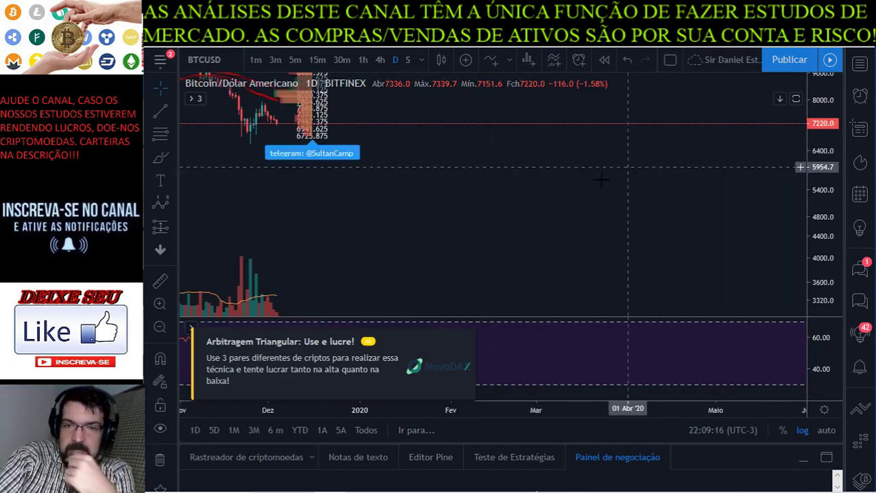
drag(368, 231, 700, 256)
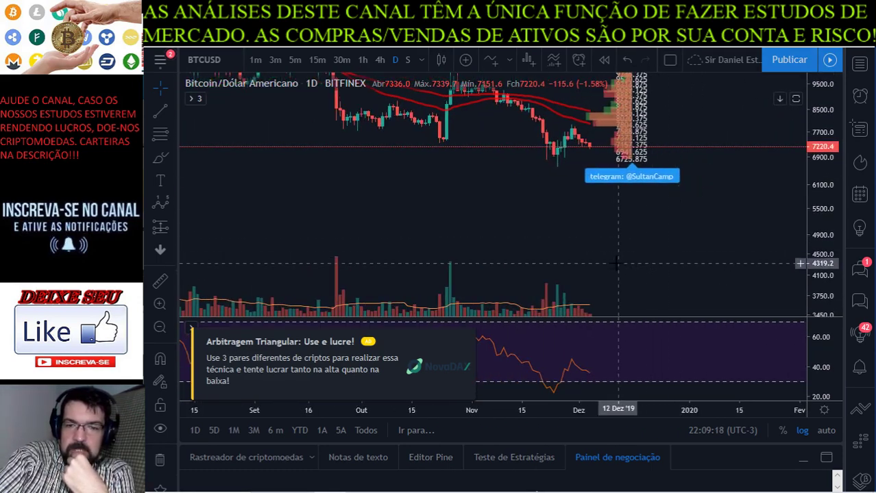
drag(617, 263, 670, 284)
drag(803, 274, 816, 192)
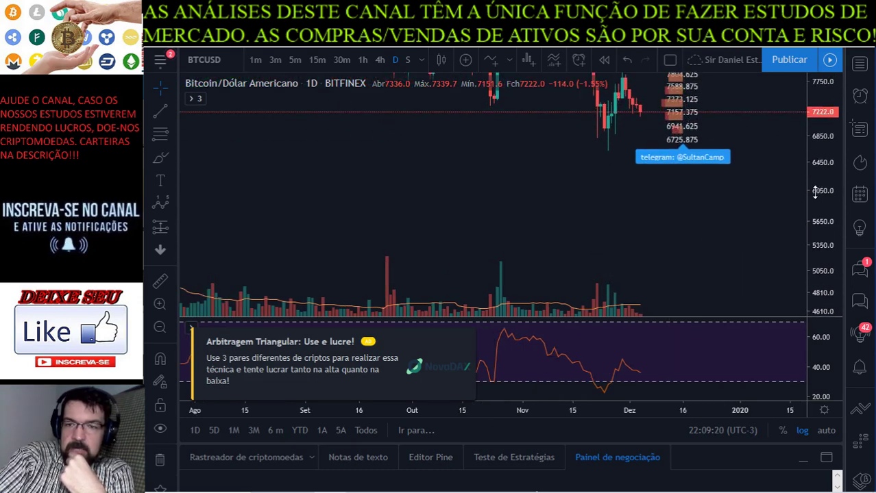
drag(736, 230, 646, 282)
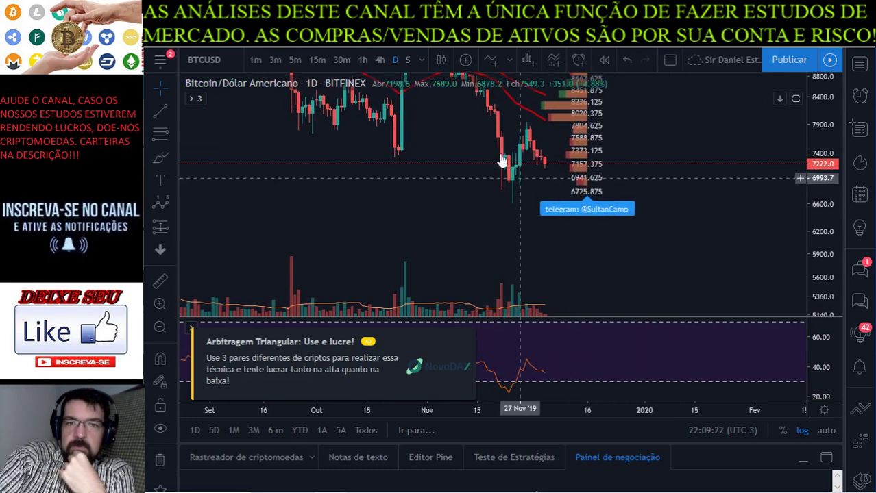
Step: Switch the chart to the 4-hour timeframe and frame the price action since the late-November low
click(381, 62)
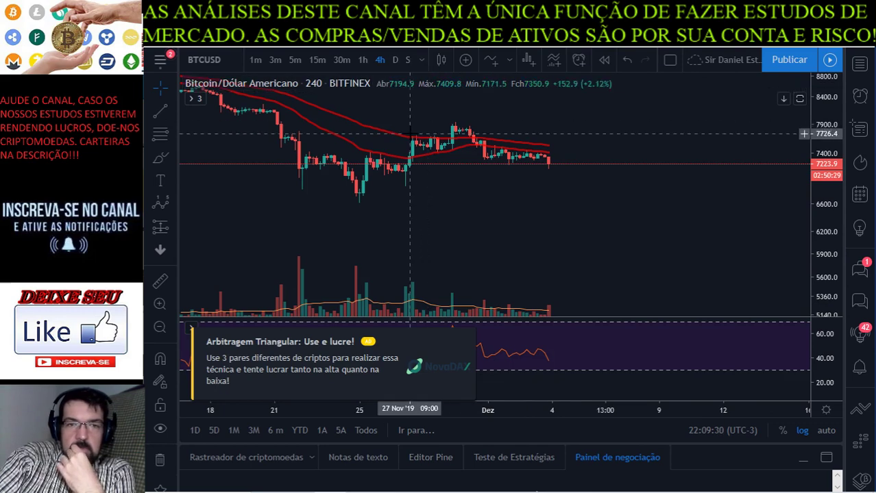
scroll(411, 133, down, 2)
scroll(411, 133, down, 1)
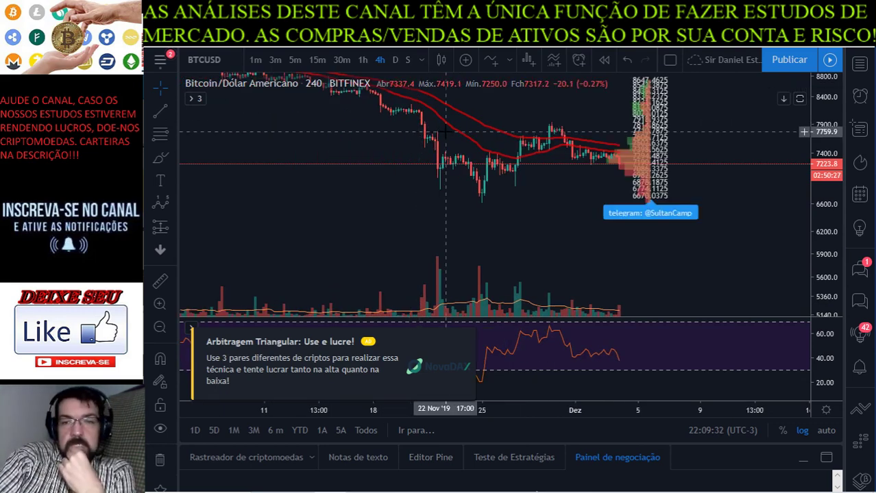
scroll(595, 179, up, 2)
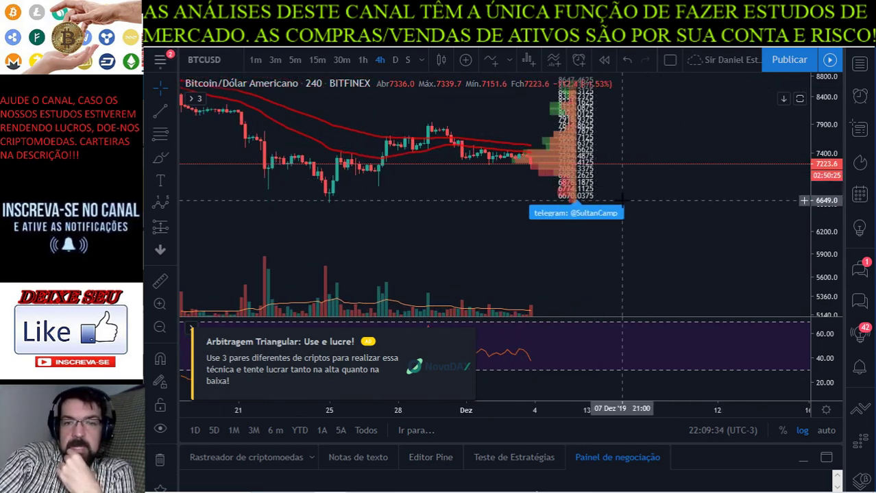
drag(622, 201, 724, 208)
drag(824, 234, 814, 140)
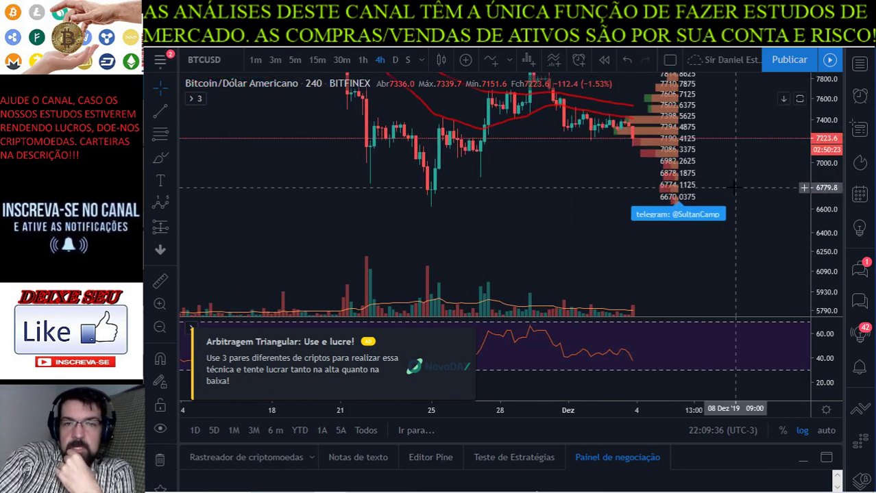
scroll(726, 180, up, 4)
drag(706, 165, 748, 251)
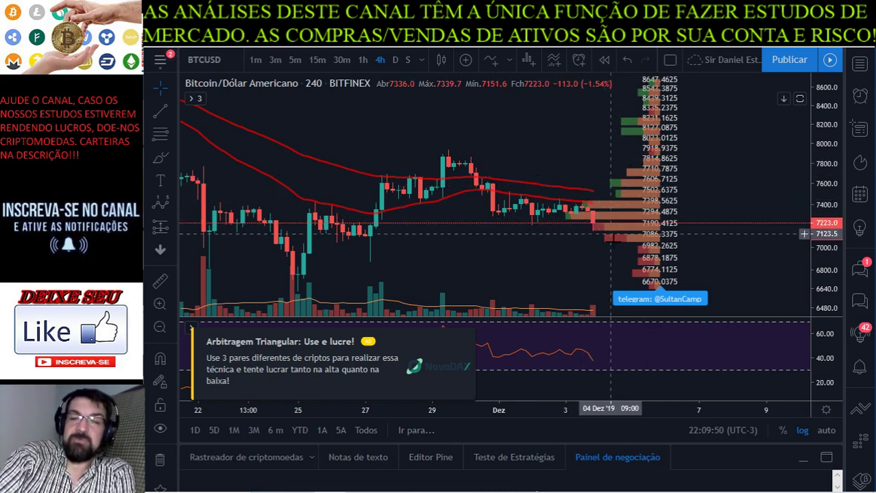
Step: Dismiss the ad covering the RSI pane and examine the 4-hour price and RSI history since October
click(466, 337)
scroll(554, 331, down, 3)
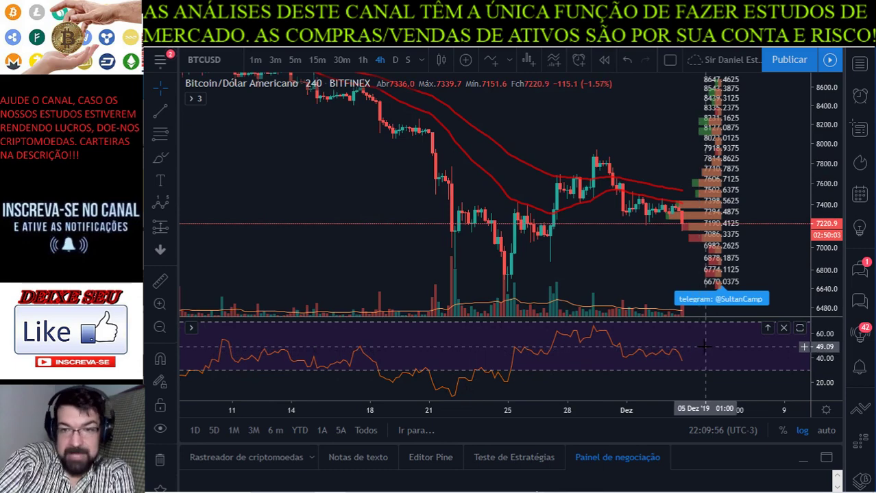
scroll(469, 117, down, 5)
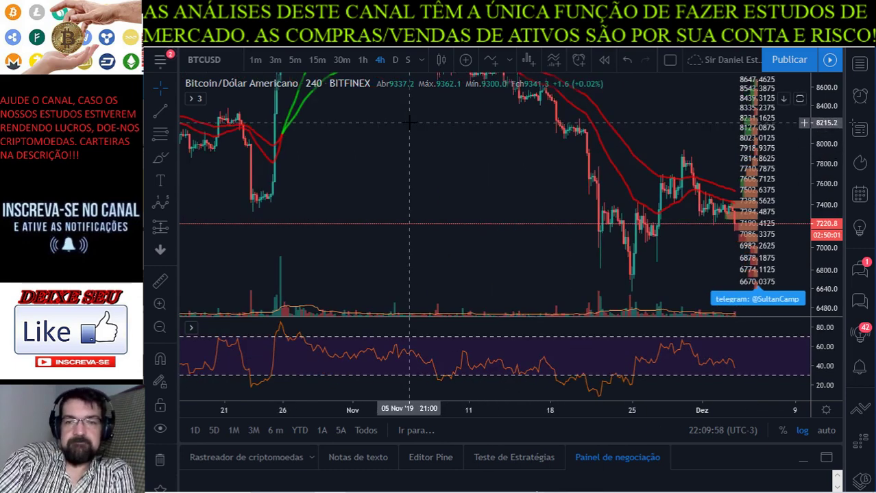
scroll(588, 129, up, 5)
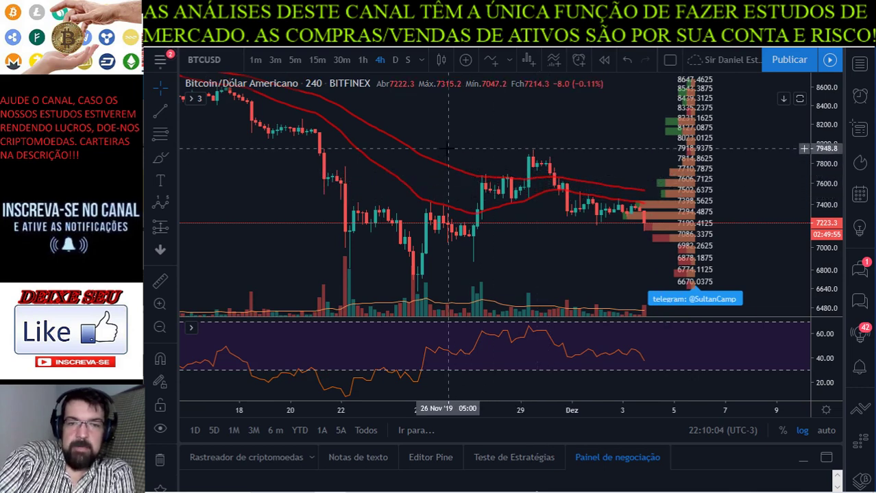
Step: Draw an Elliott impulse wave (12345) from the late-November low near 6614 to the 29 November peak near 7922
click(160, 204)
click(409, 292)
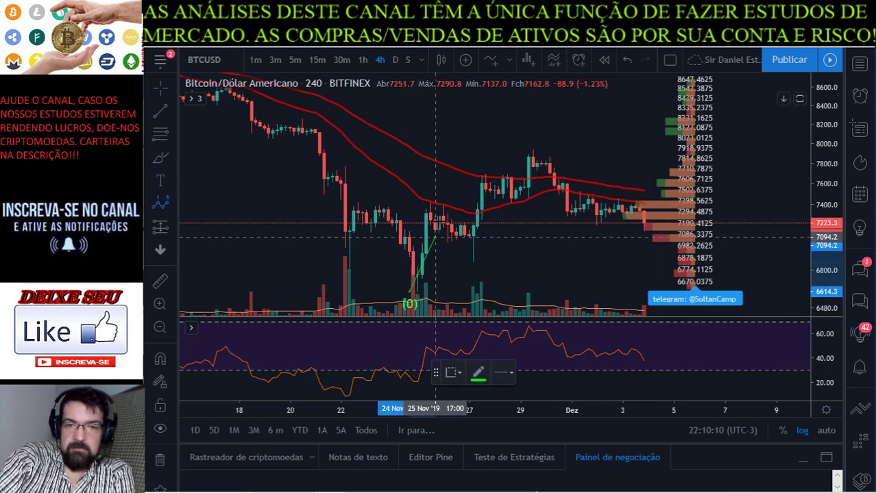
click(439, 204)
click(472, 261)
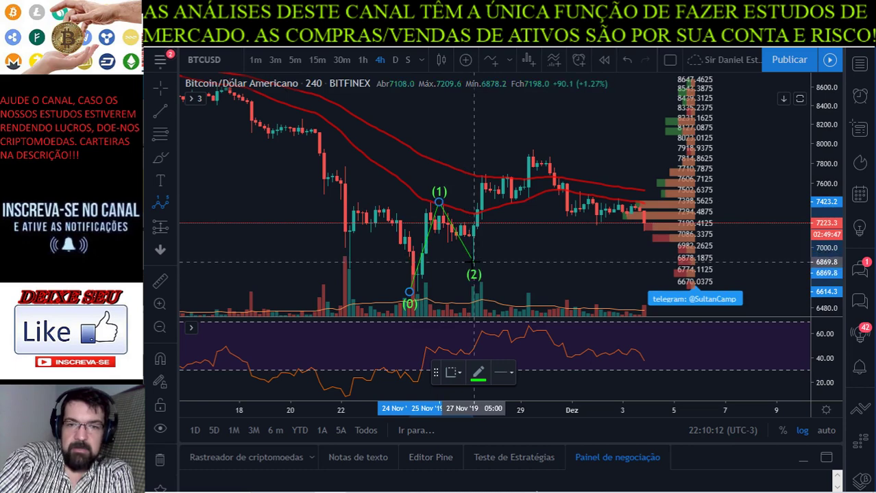
click(499, 173)
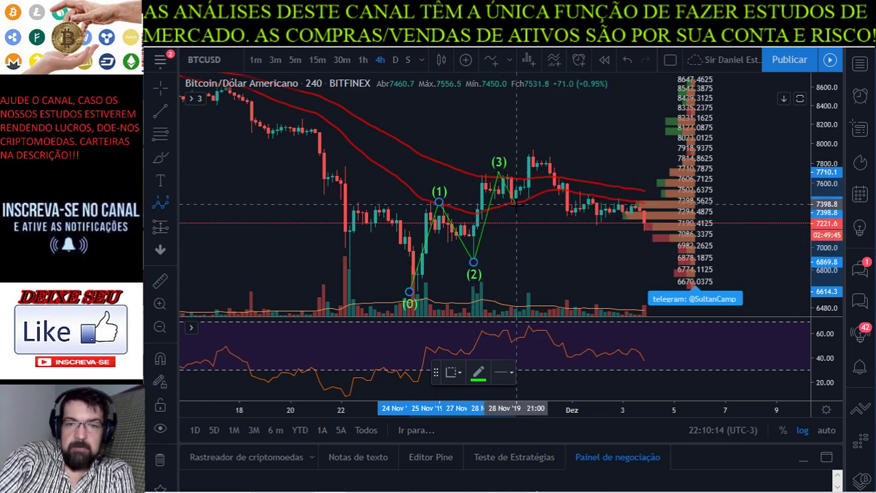
click(516, 209)
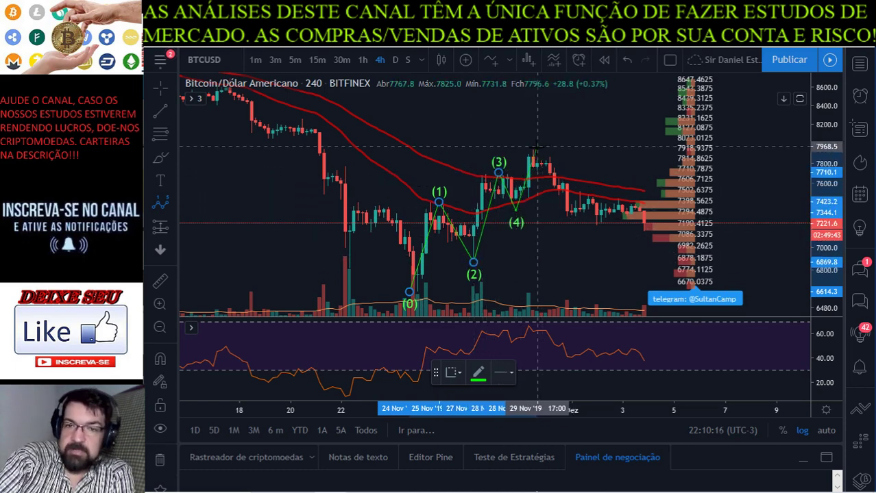
click(532, 150)
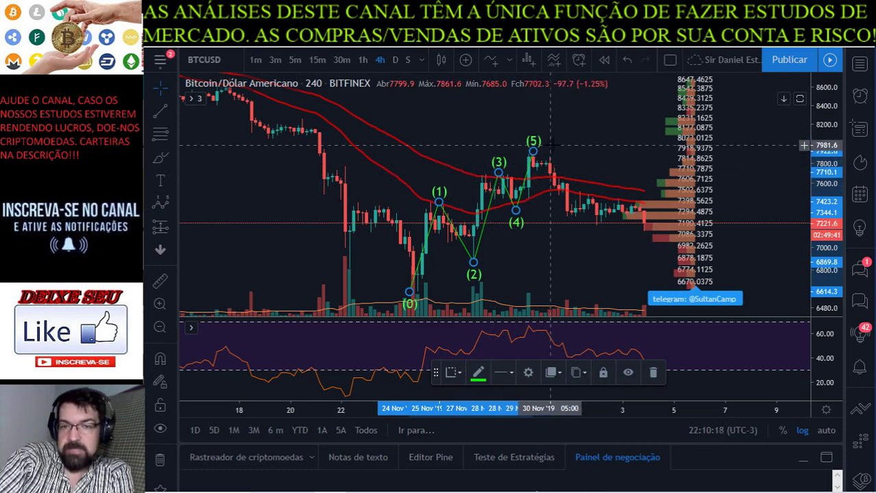
Step: Draw a corrective Elliott wave (ABC) from about 7838 after the wave 5 peak, with A near 7290, B at 7528 and C near 6864
drag(576, 144, 534, 141)
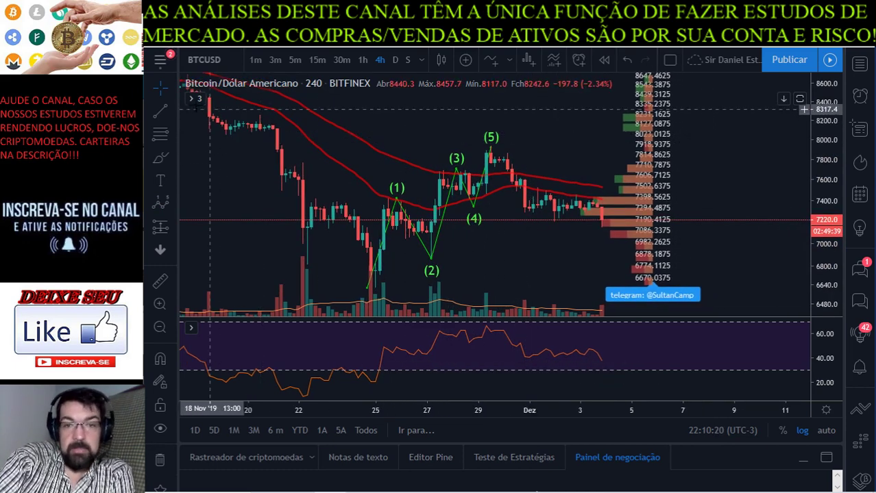
click(174, 207)
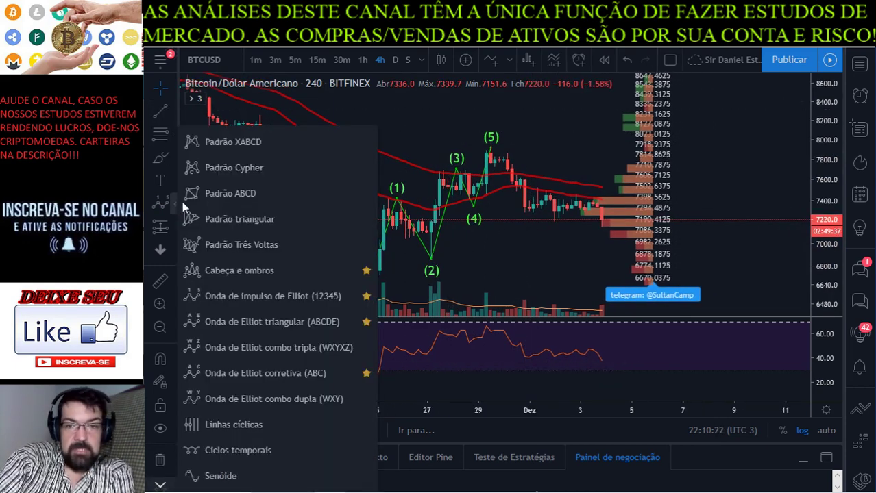
click(254, 373)
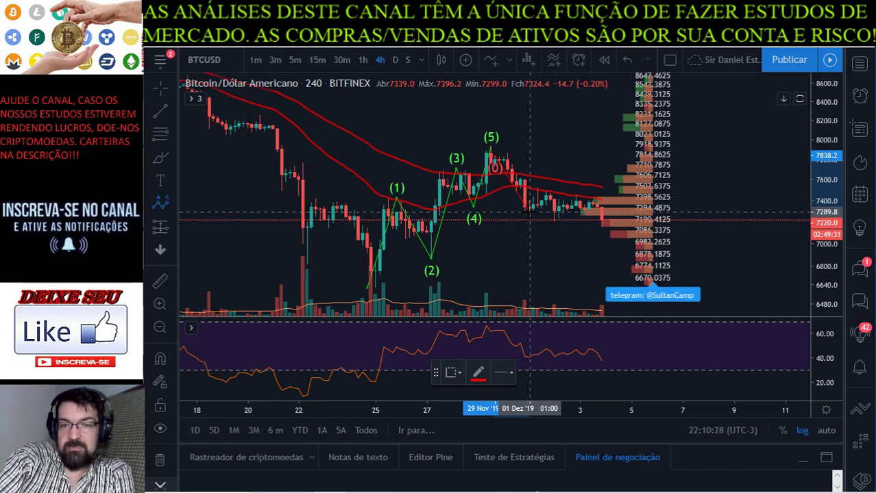
click(530, 212)
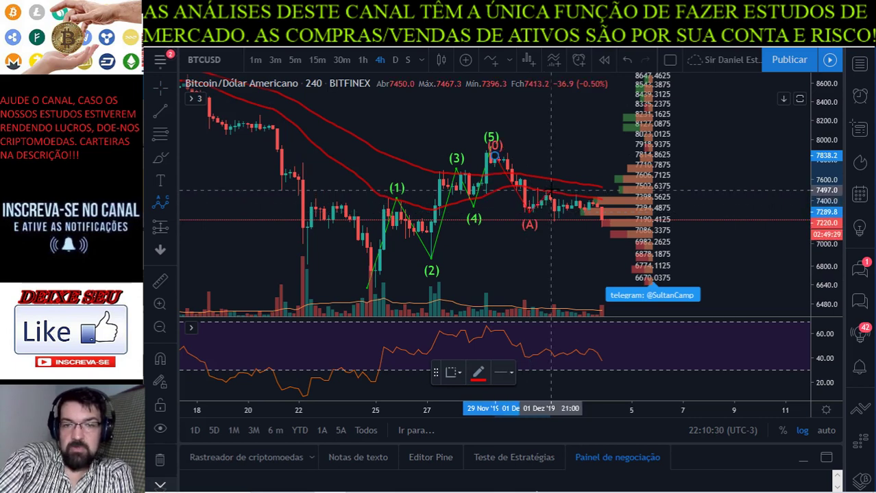
click(551, 180)
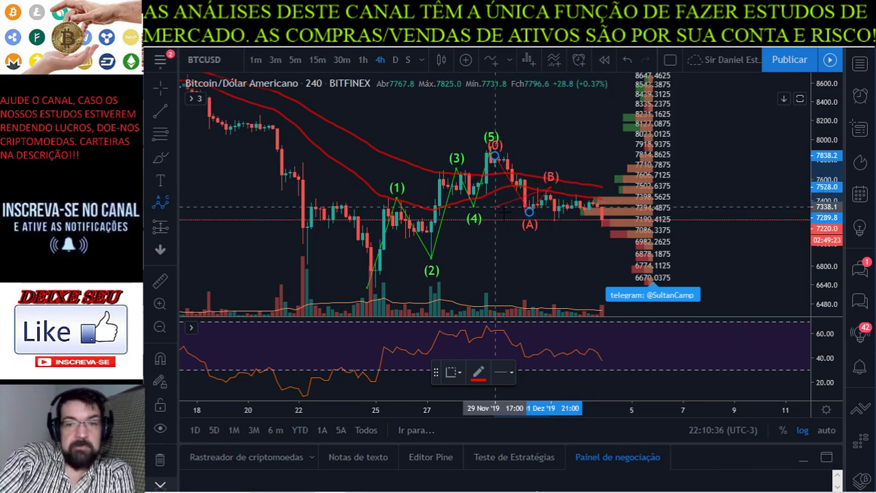
click(615, 258)
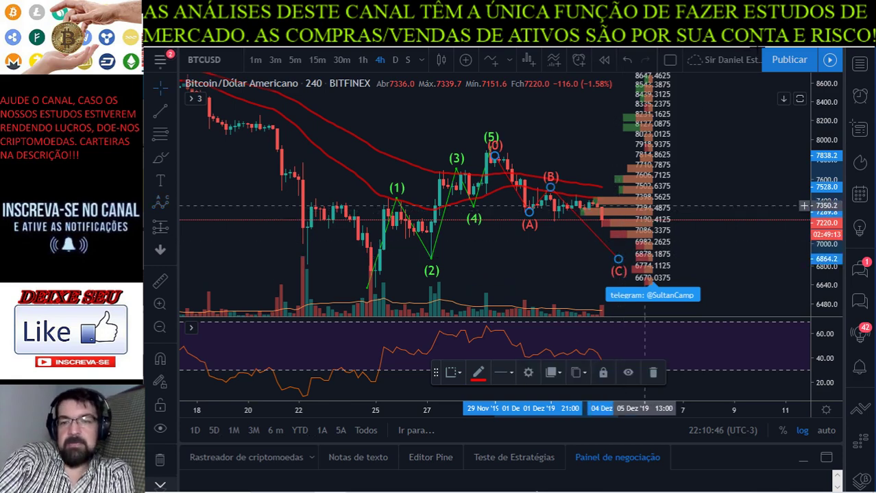
Step: Examine the impulse and corrective wave counts against the 4-hour price and RSI history since September
scroll(753, 151, down, 2)
drag(754, 151, 624, 135)
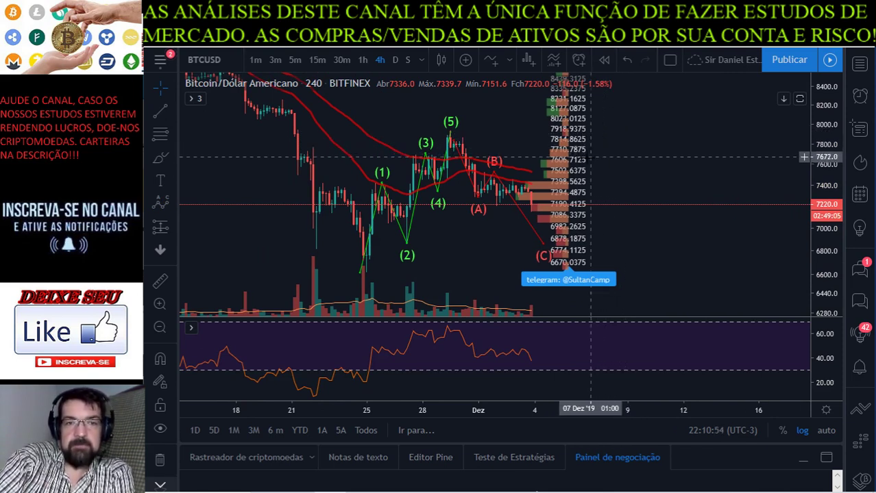
scroll(428, 194, down, 1)
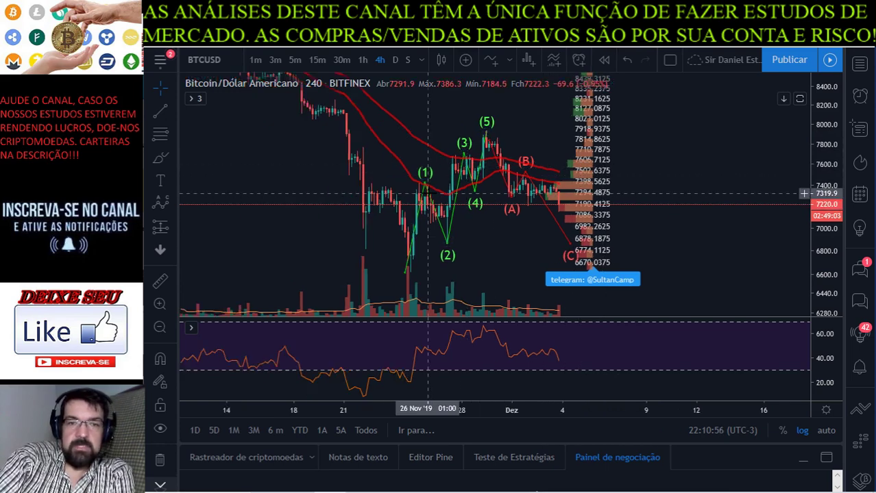
scroll(428, 194, down, 2)
scroll(459, 194, down, 2)
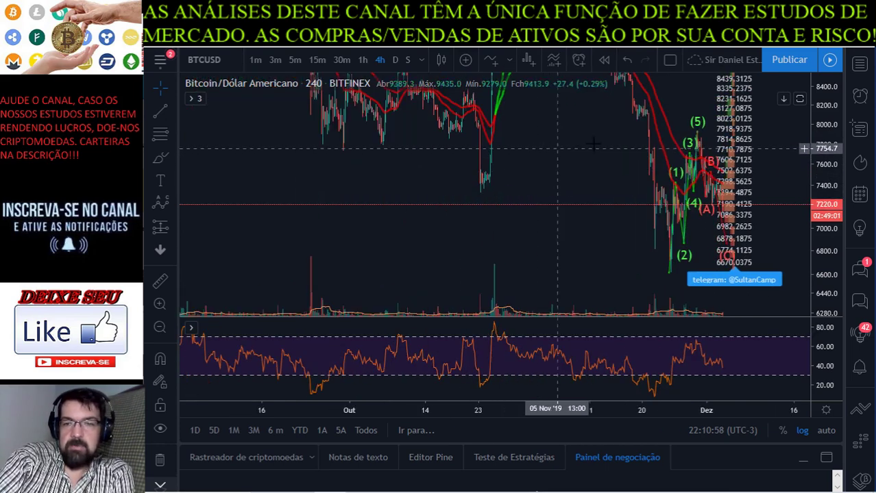
scroll(706, 152, up, 4)
scroll(704, 151, up, 5)
scroll(534, 167, down, 4)
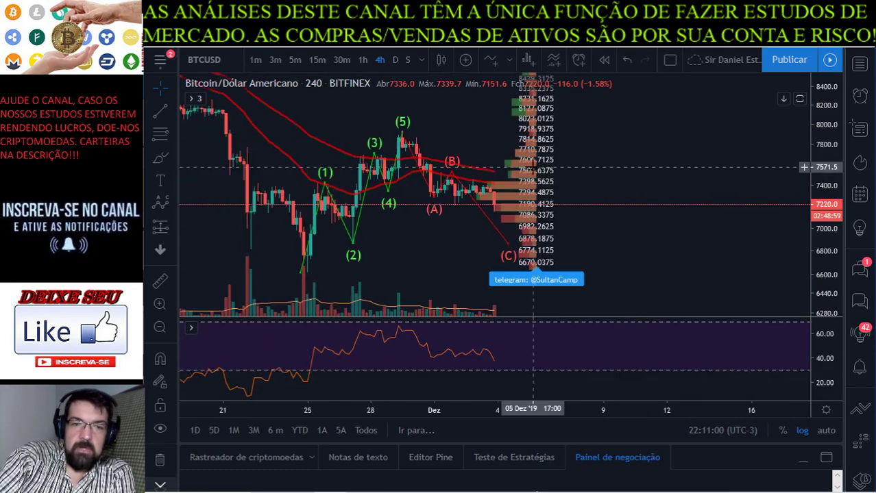
Step: Switch the chart to the 1-hour timeframe and frame the impulse and corrective waves with the latest candles
click(361, 60)
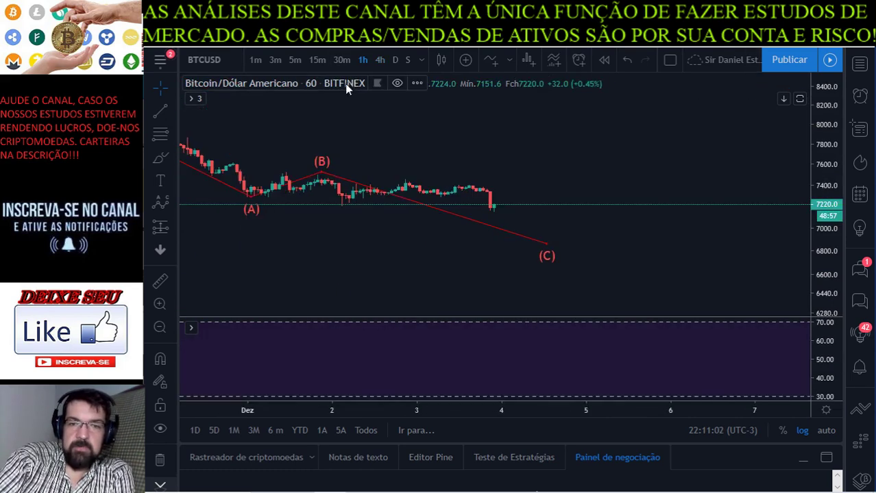
scroll(434, 127, down, 1)
drag(571, 266, 446, 233)
drag(825, 244, 775, 147)
scroll(723, 138, up, 5)
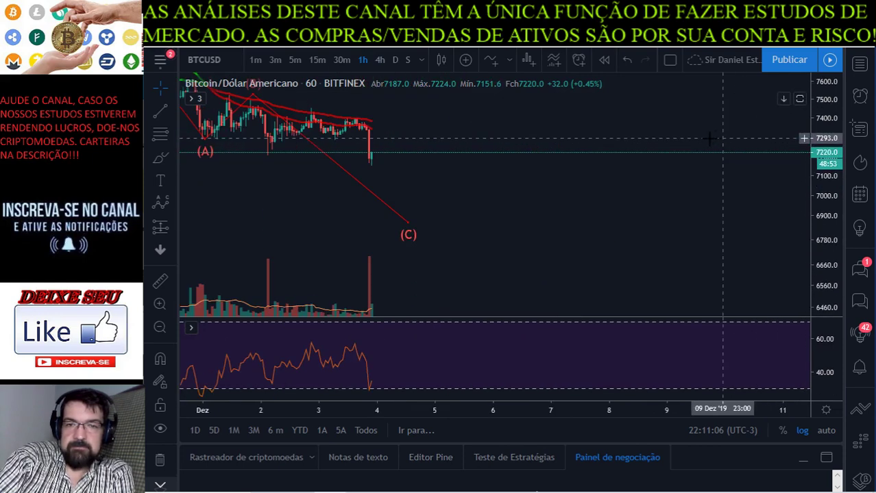
drag(550, 129, 637, 179)
scroll(637, 179, down, 3)
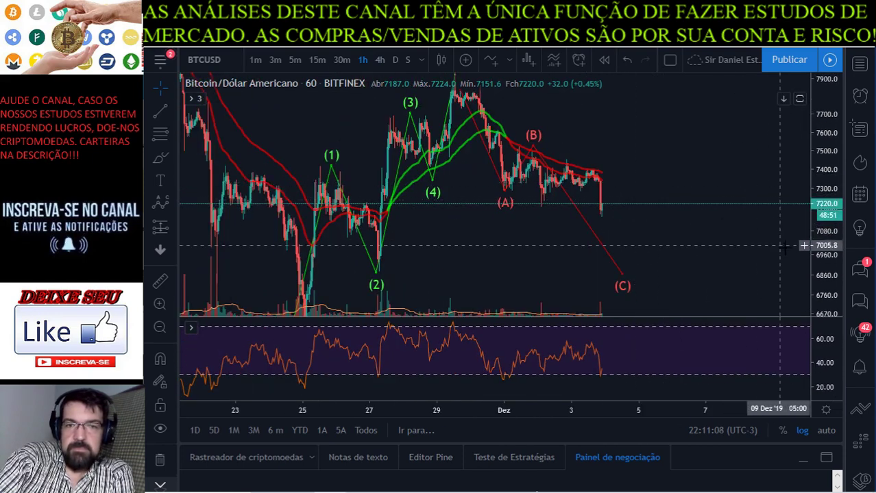
drag(740, 150, 576, 163)
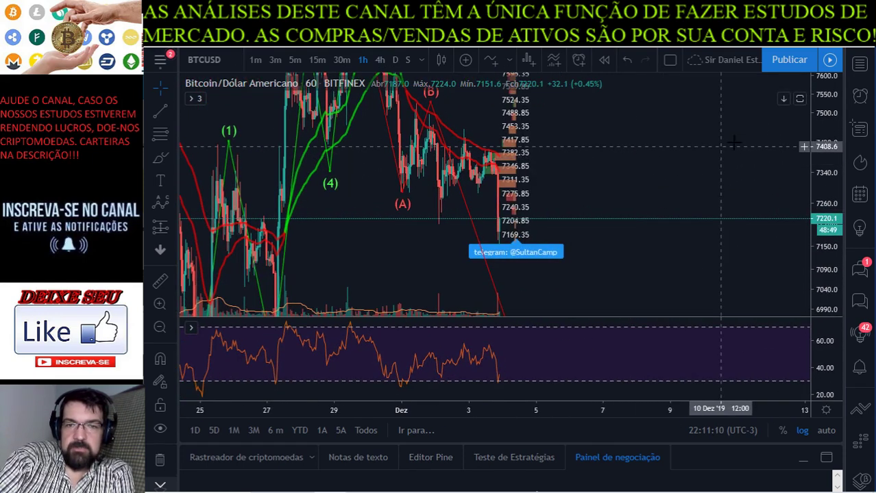
drag(815, 206, 815, 235)
scroll(673, 153, down, 1)
drag(674, 155, 658, 184)
drag(814, 145, 812, 205)
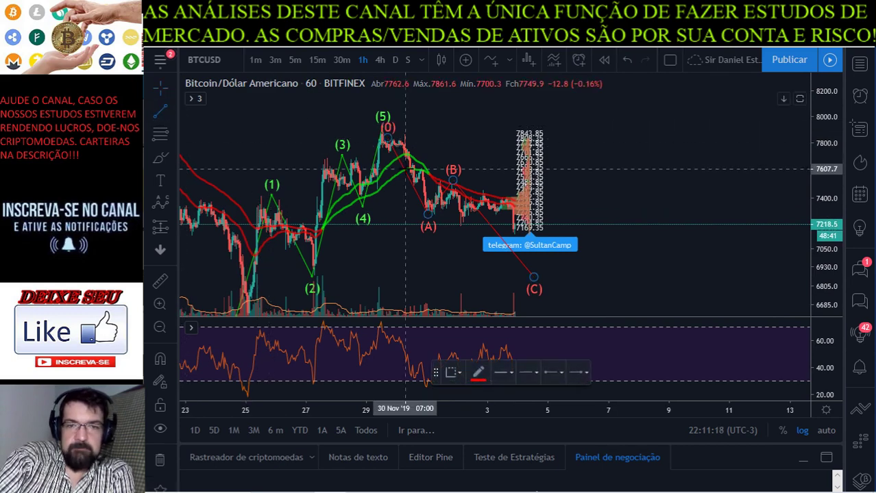
Step: Draw a descending parallel channel over the December candles, its upper edge running from about 7510 to 7365 and its lower edge beneath the latest low
click(174, 113)
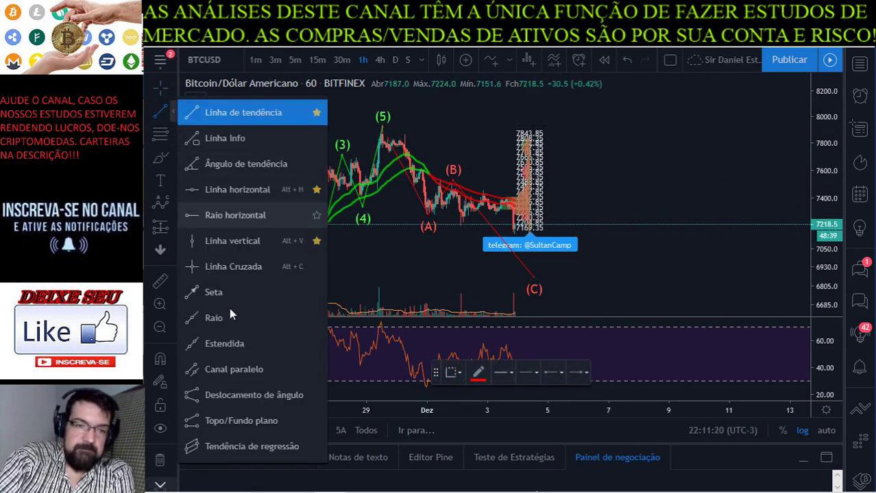
click(221, 368)
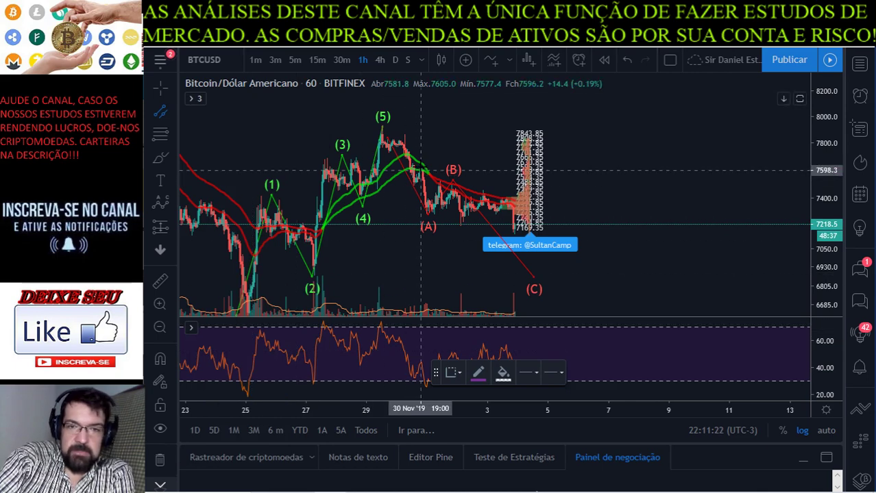
click(421, 167)
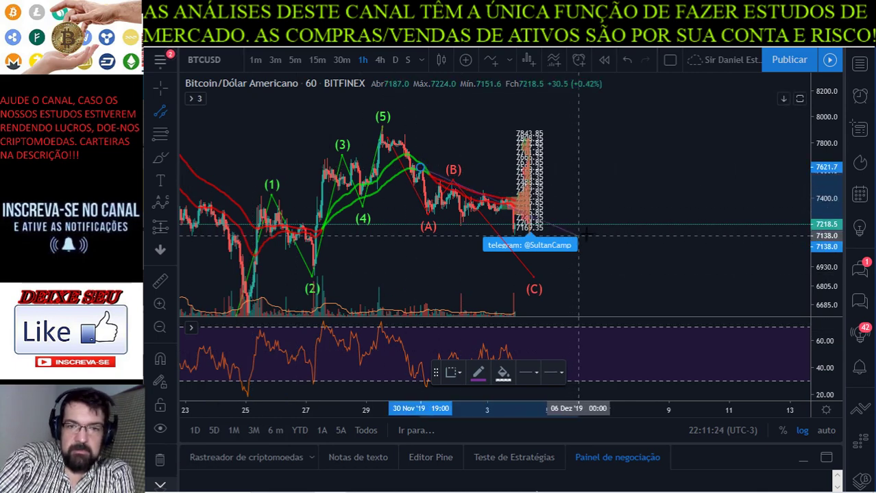
key(Escape)
click(161, 113)
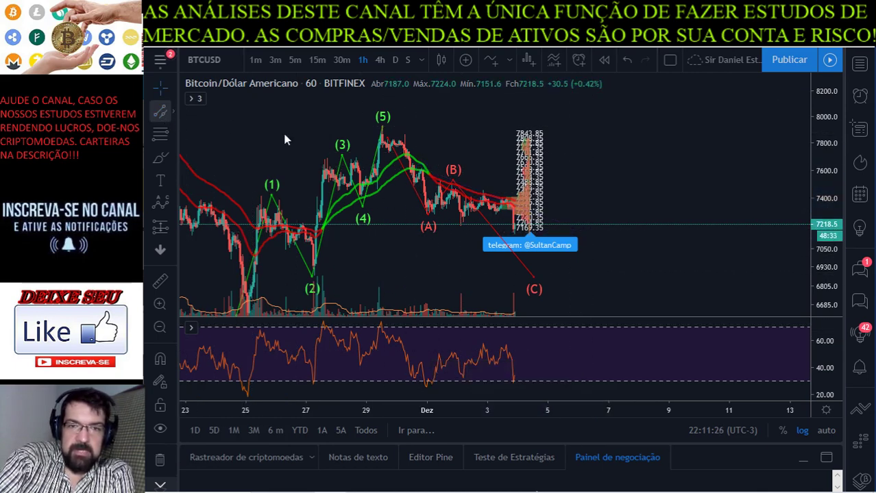
click(437, 183)
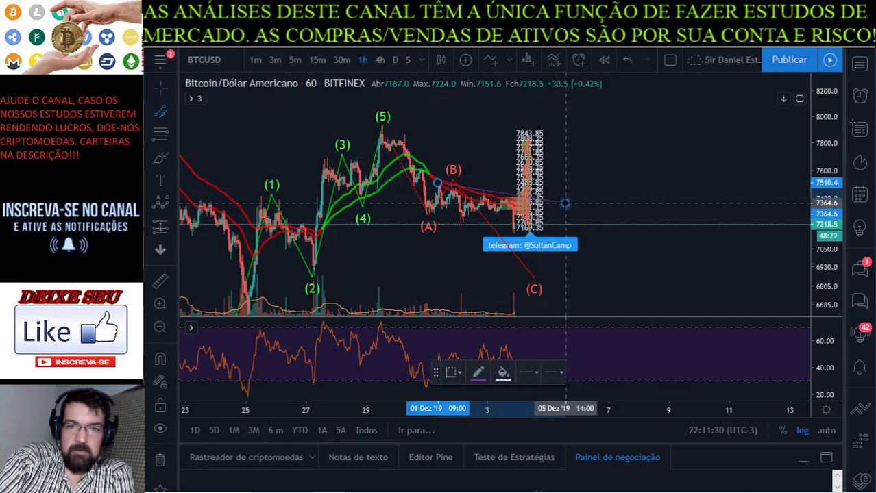
click(564, 204)
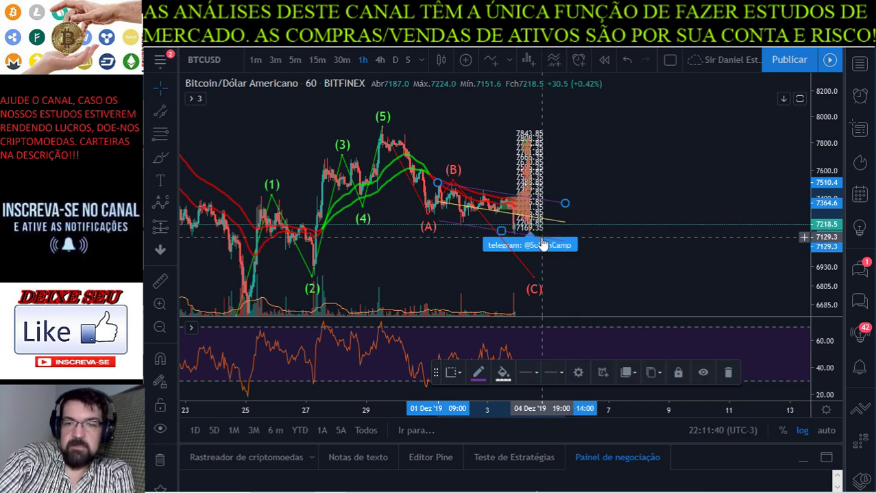
Step: Draw a descending trend line along the first drop, from about 7854 on 30 November to about 7208 on 1 December
scroll(455, 168, up, 4)
drag(456, 167, 647, 174)
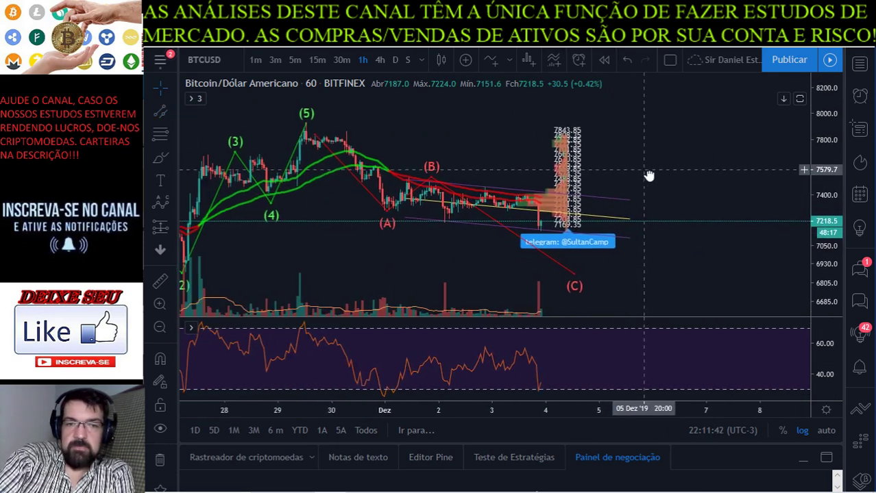
scroll(335, 141, down, 3)
drag(334, 141, 264, 137)
click(175, 112)
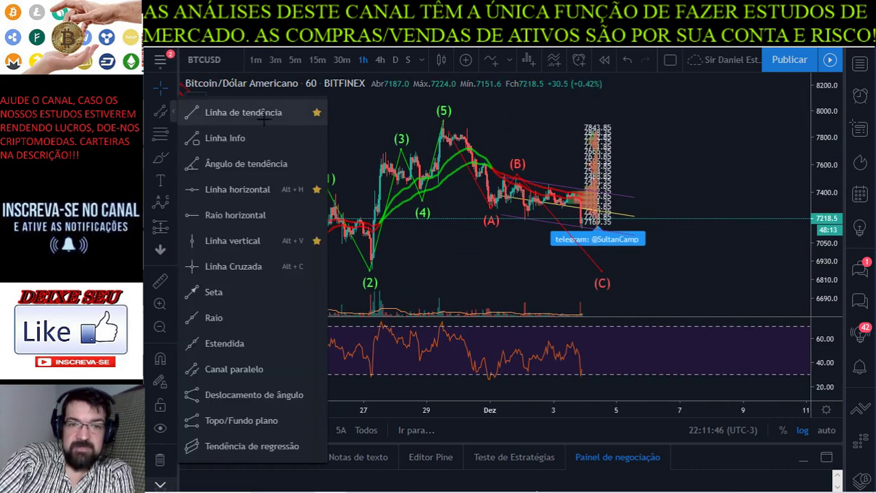
click(206, 112)
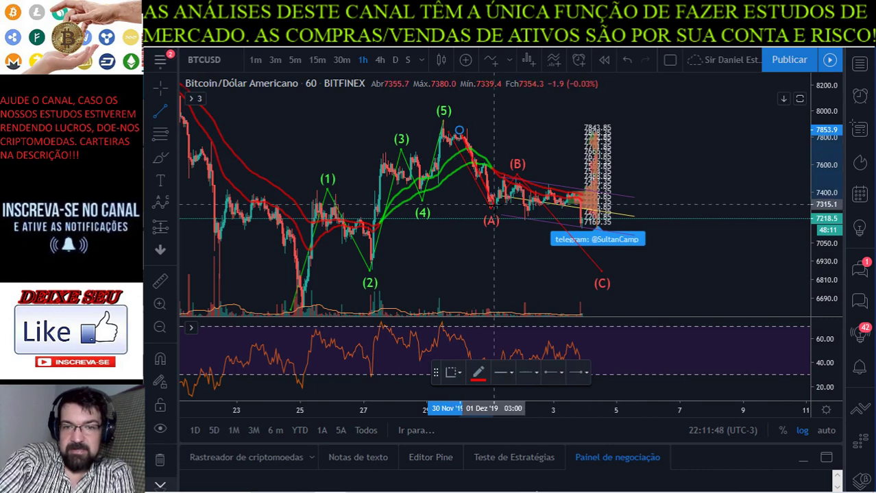
click(505, 219)
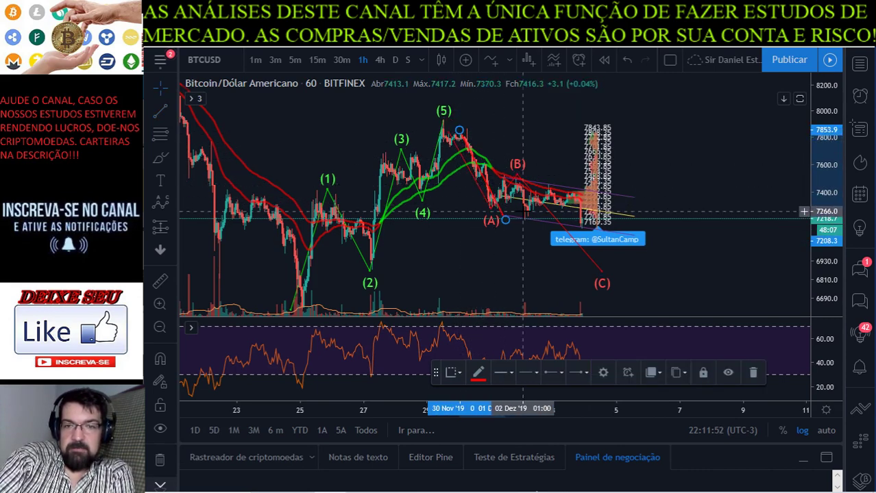
Step: Brush a freehand curve showing a drop, a slow decline and a rebound in the empty area after the latest candles, and delete it
scroll(593, 226, up, 3)
scroll(593, 226, up, 2)
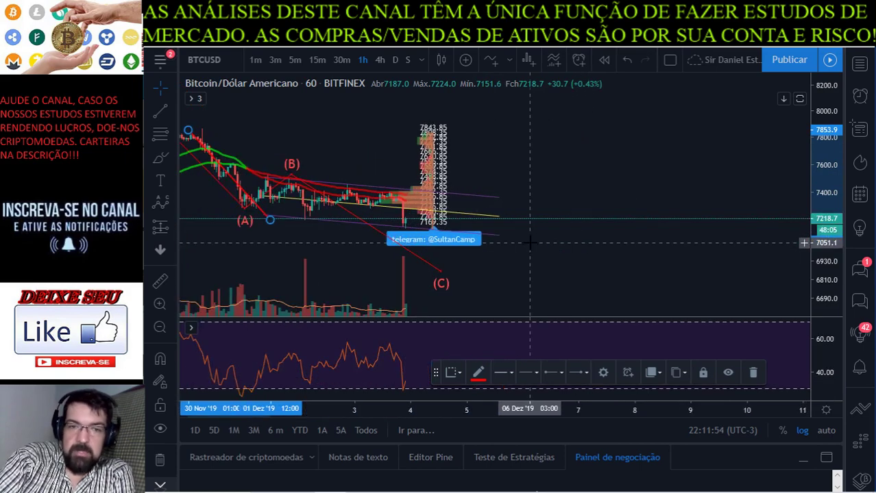
drag(568, 263, 690, 235)
drag(826, 262, 815, 221)
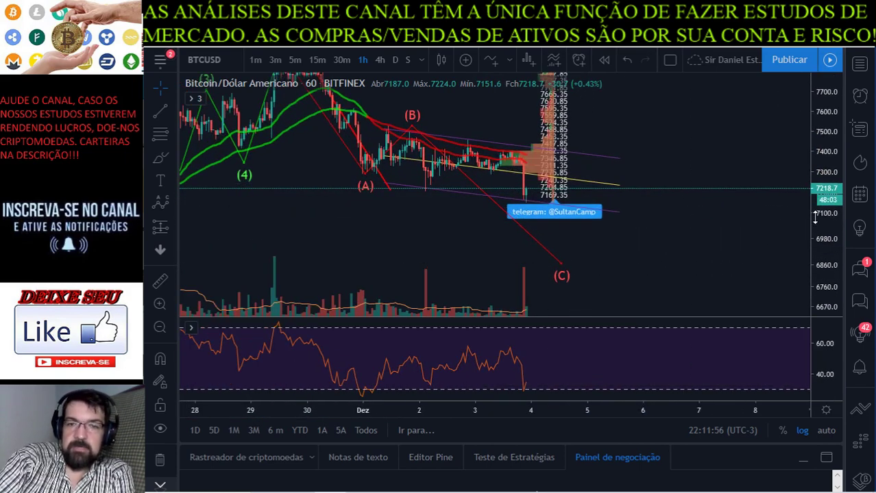
drag(737, 235, 595, 282)
scroll(578, 240, down, 5)
mouse_move(703, 159)
mouse_down()
mouse_move(681, 172)
mouse_move(340, 186)
mouse_up()
click(160, 157)
mouse_move(348, 118)
mouse_down()
mouse_move(369, 200)
mouse_move(435, 227)
mouse_move(498, 145)
mouse_up()
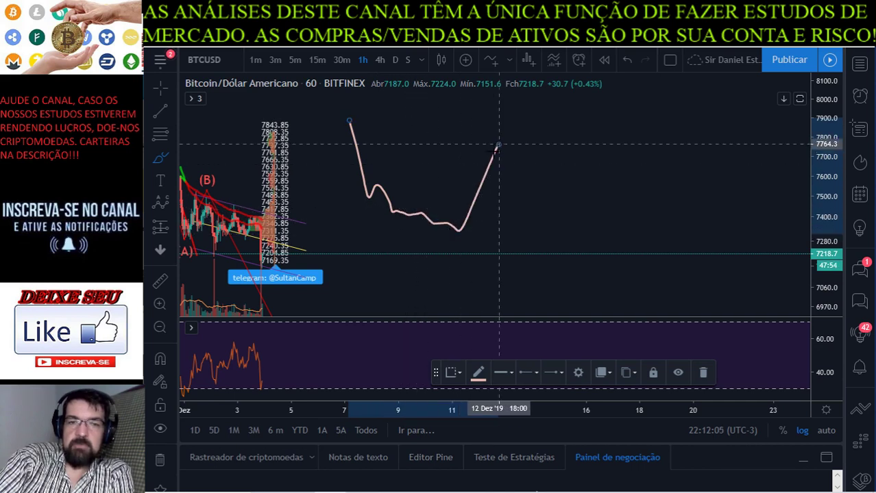
click(163, 89)
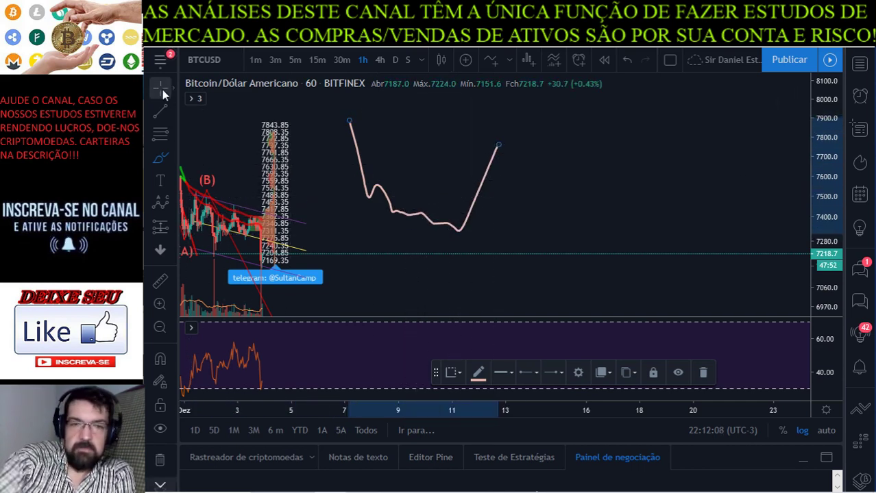
key(Delete)
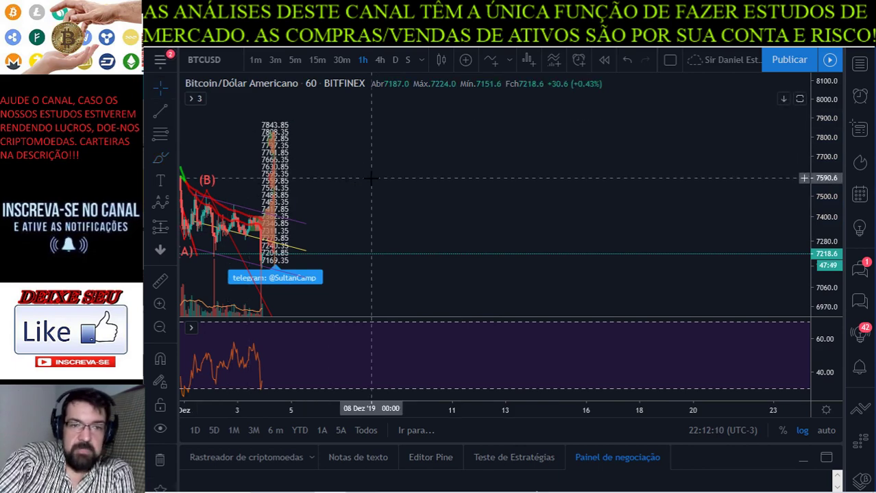
Step: Switch the chart to the daily timeframe and frame the price action from the mid-2019 top to the December candles
drag(372, 179, 551, 149)
scroll(553, 149, down, 4)
scroll(552, 148, down, 6)
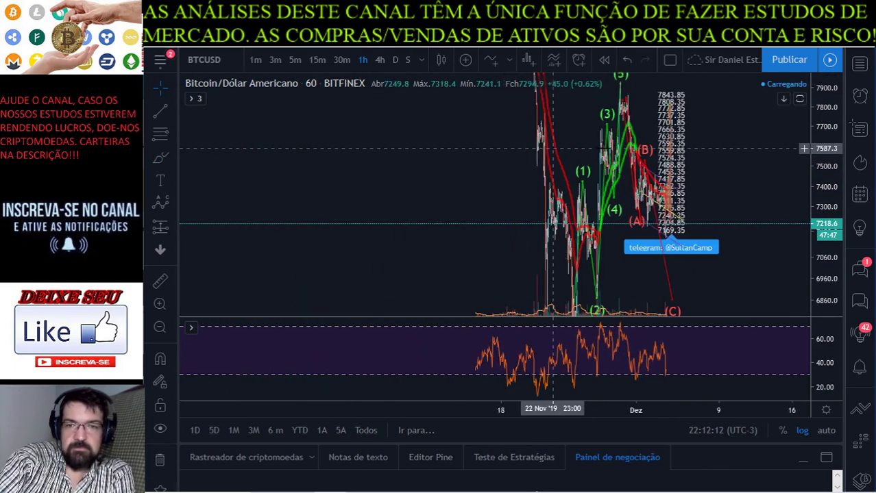
scroll(726, 253, down, 3)
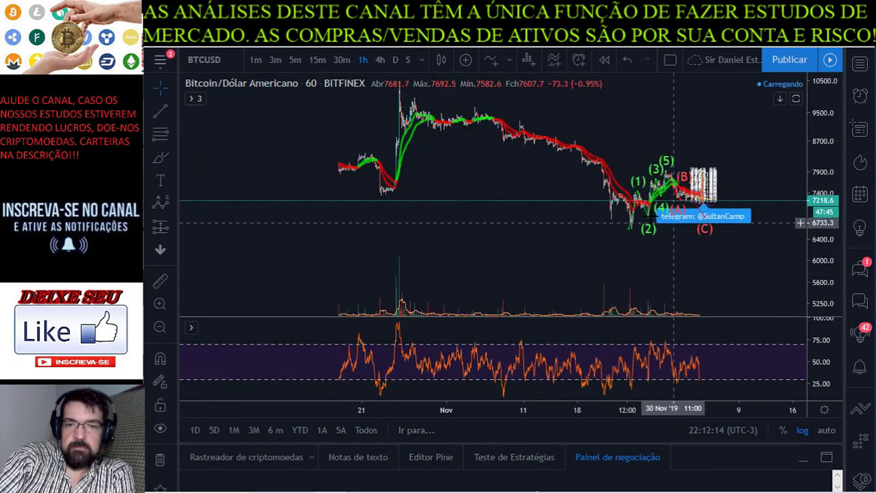
drag(522, 251, 434, 297)
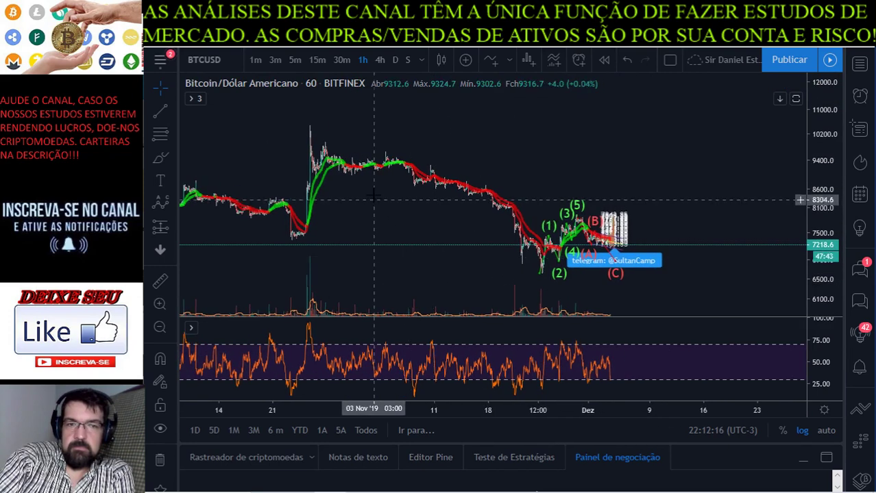
click(400, 59)
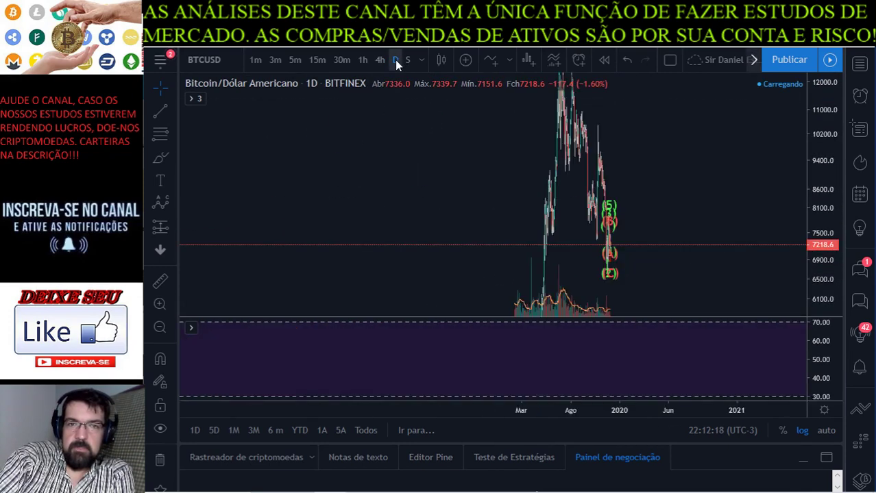
drag(822, 149, 774, 317)
scroll(720, 234, up, 4)
scroll(604, 170, up, 3)
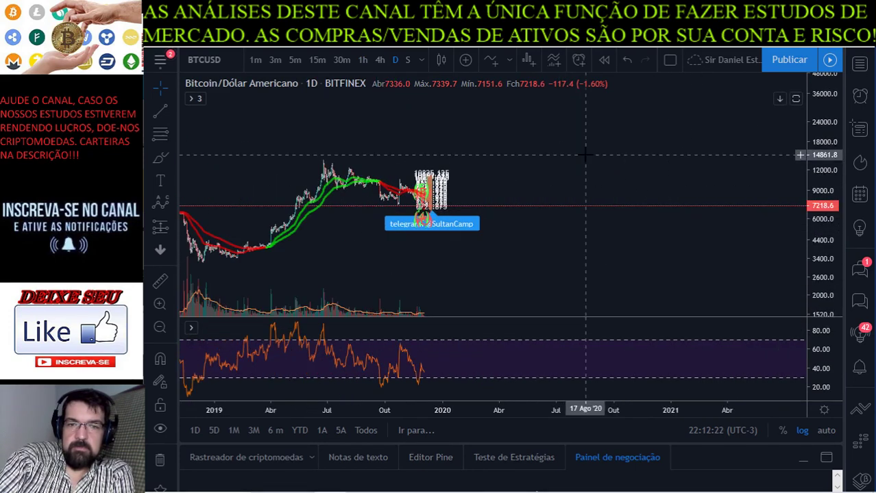
drag(473, 150, 631, 165)
drag(821, 280, 809, 80)
scroll(709, 113, up, 6)
drag(483, 148, 689, 154)
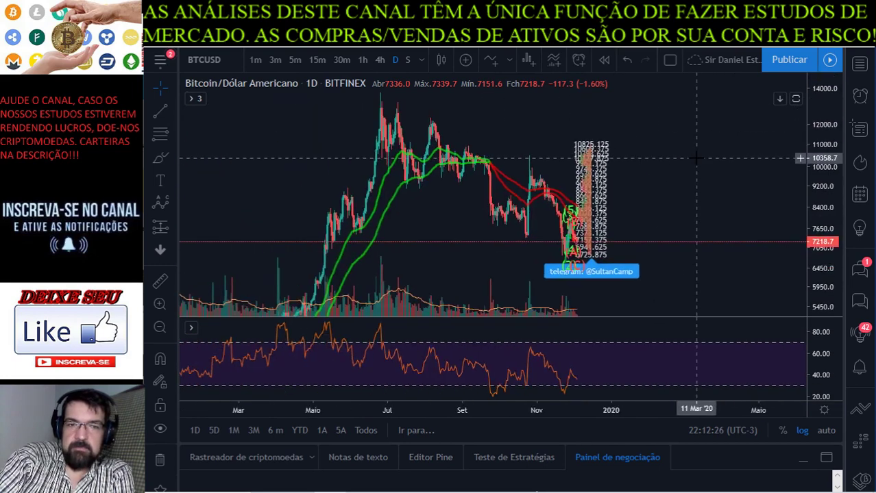
Step: Expand the indicator list and hide the Viper indicator on the daily chart
scroll(685, 154, up, 3)
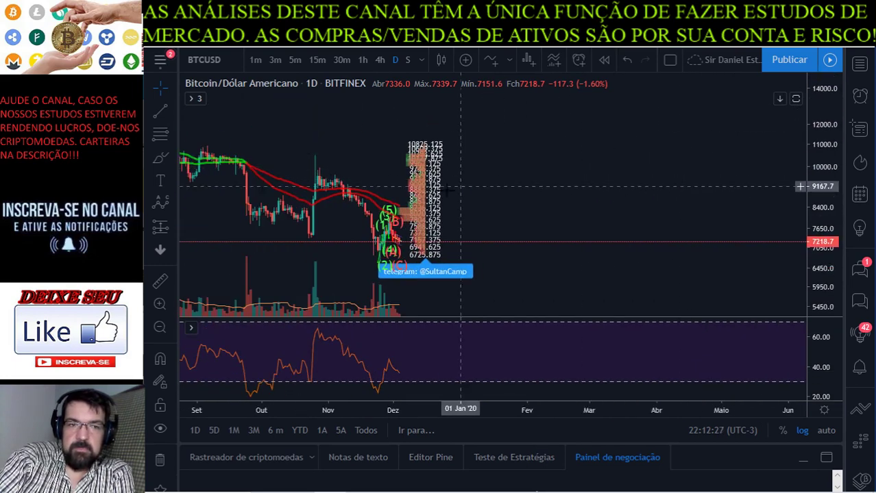
click(193, 98)
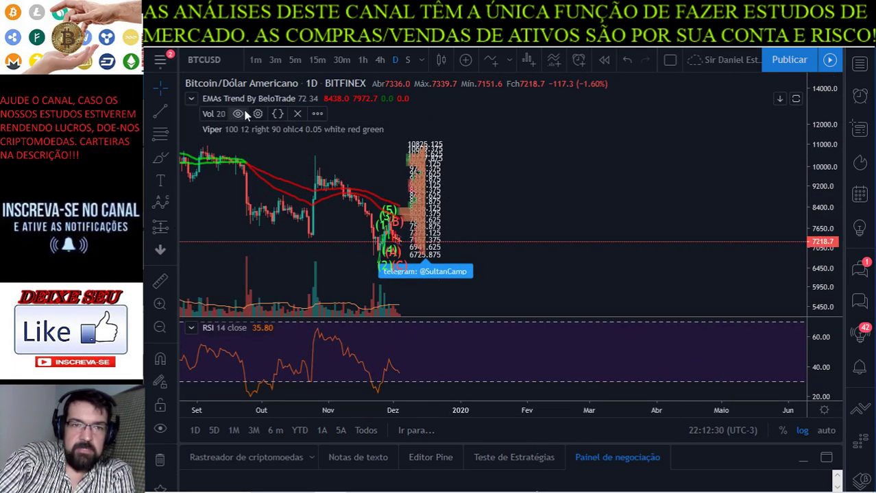
click(397, 130)
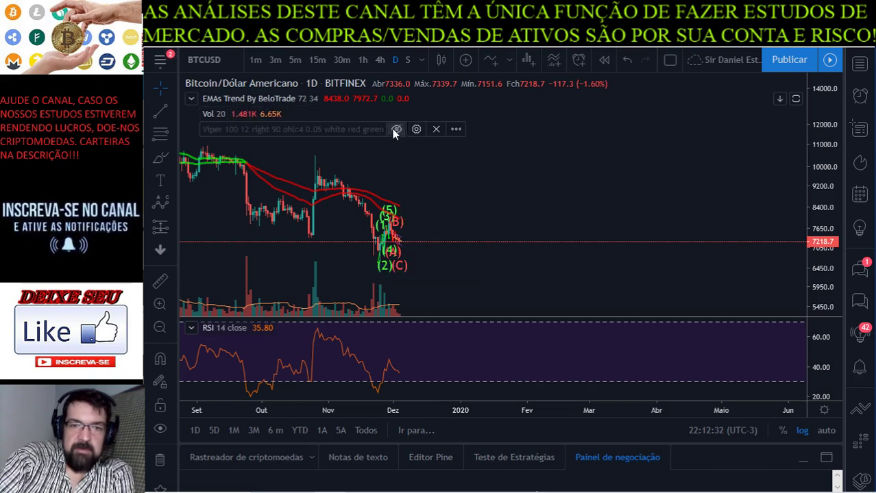
Step: Draw a descending parallel channel from about 13725 on 26 June 2019 to about 8129 on 29 January 2020, with its lower edge near the November low
drag(463, 195, 655, 195)
scroll(723, 168, down, 2)
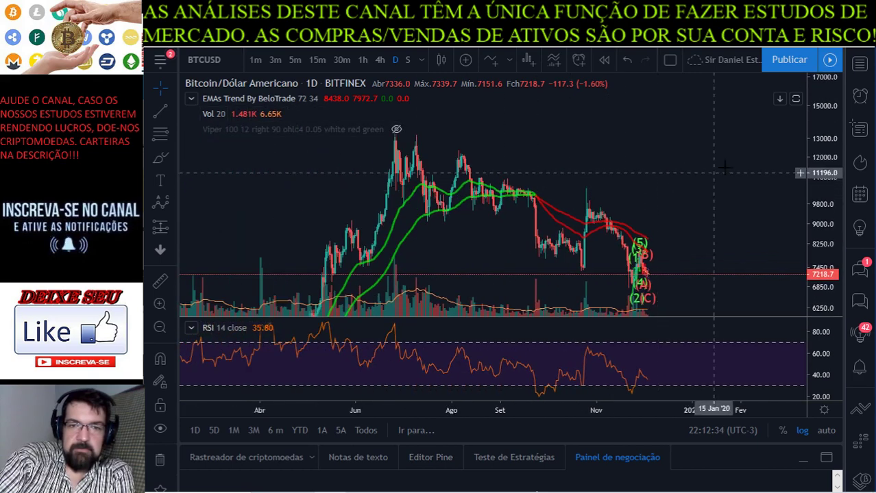
drag(822, 132, 818, 206)
drag(690, 176, 618, 188)
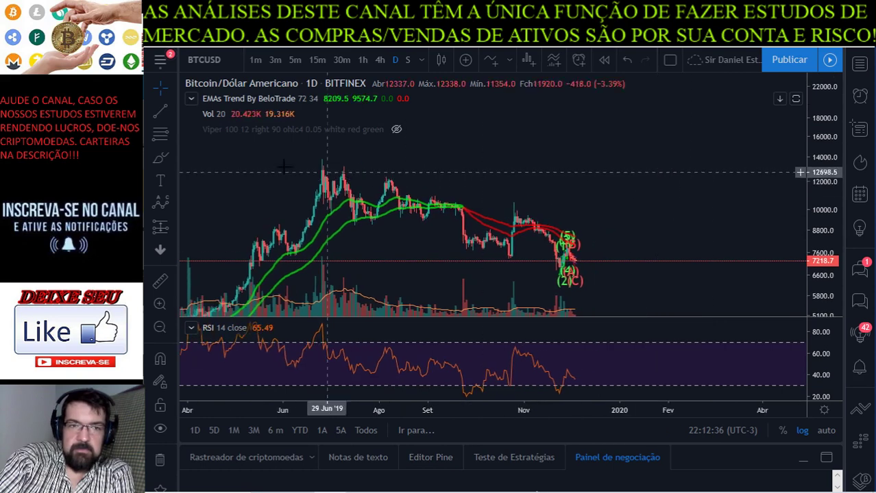
click(168, 108)
click(171, 111)
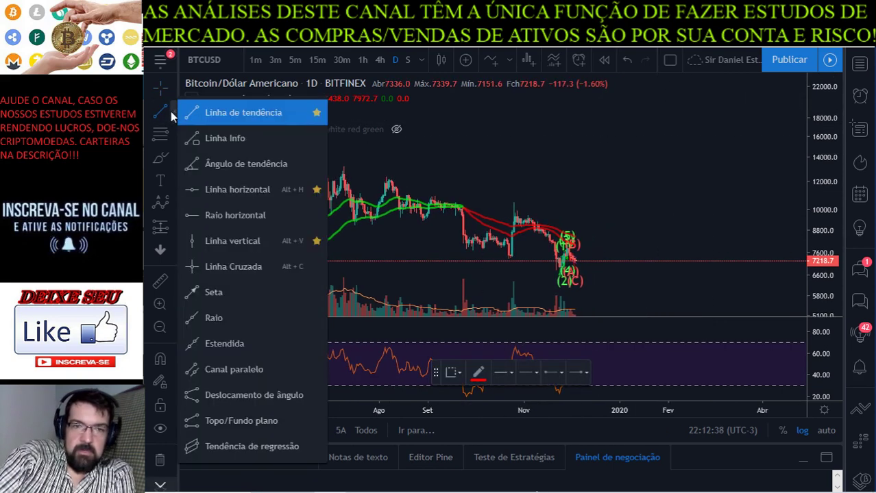
click(224, 371)
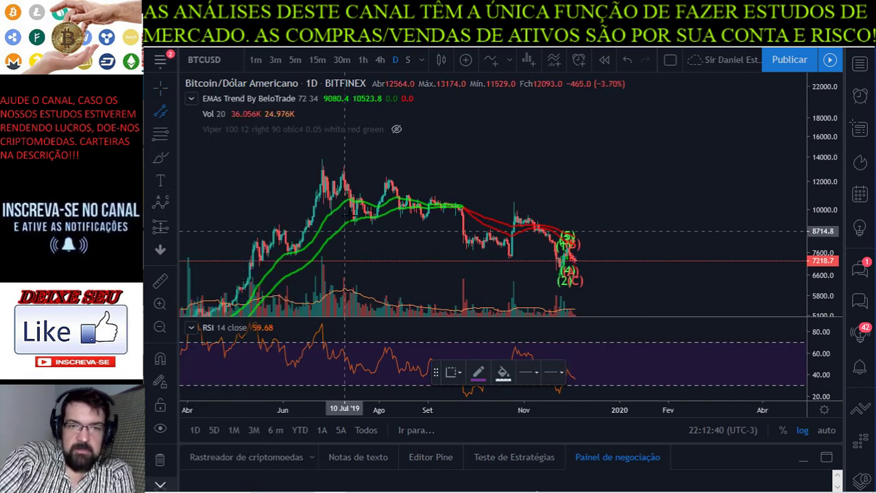
click(321, 161)
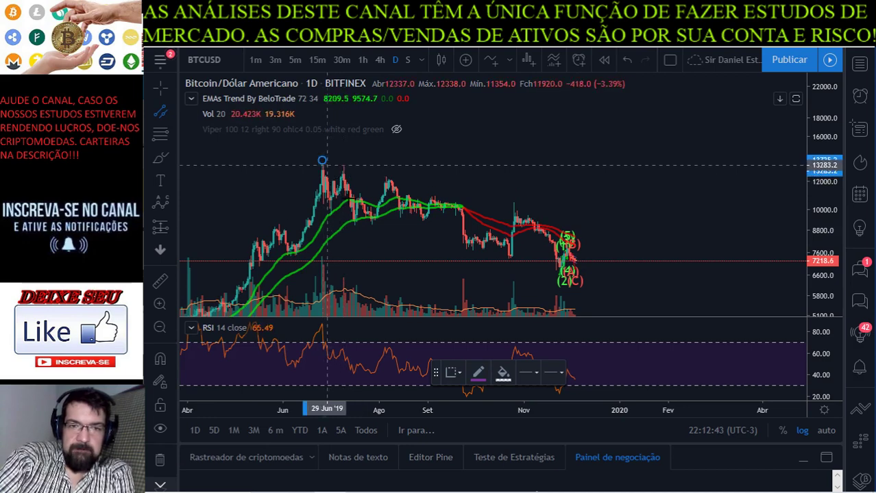
click(662, 241)
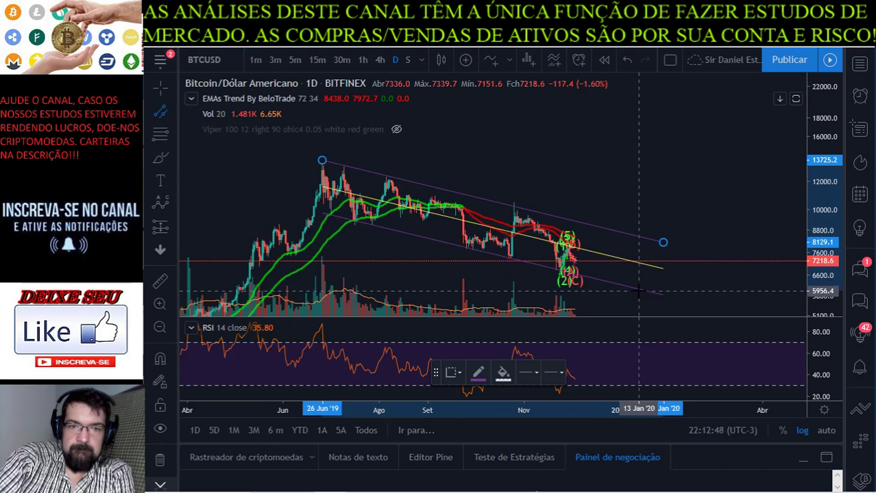
click(638, 292)
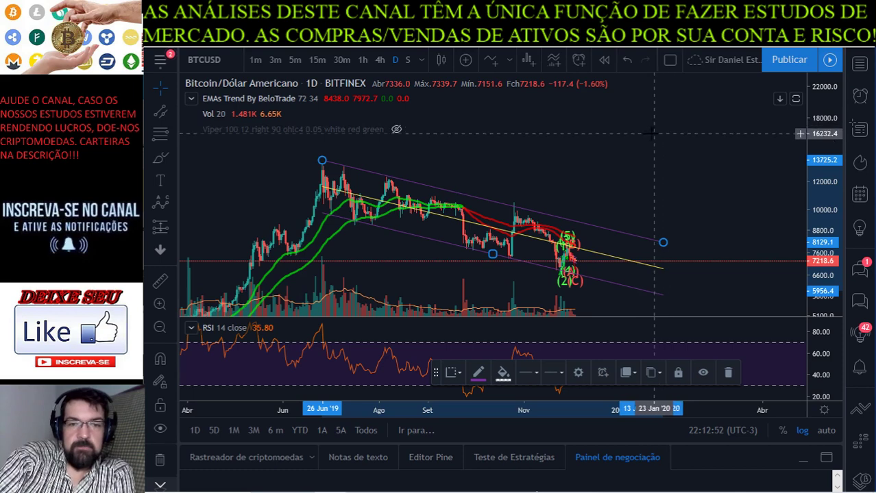
Step: Lower the bottom edge of the descending daily channel slightly so it runs just beneath the October and November lows
scroll(631, 139, up, 2)
drag(511, 161, 716, 132)
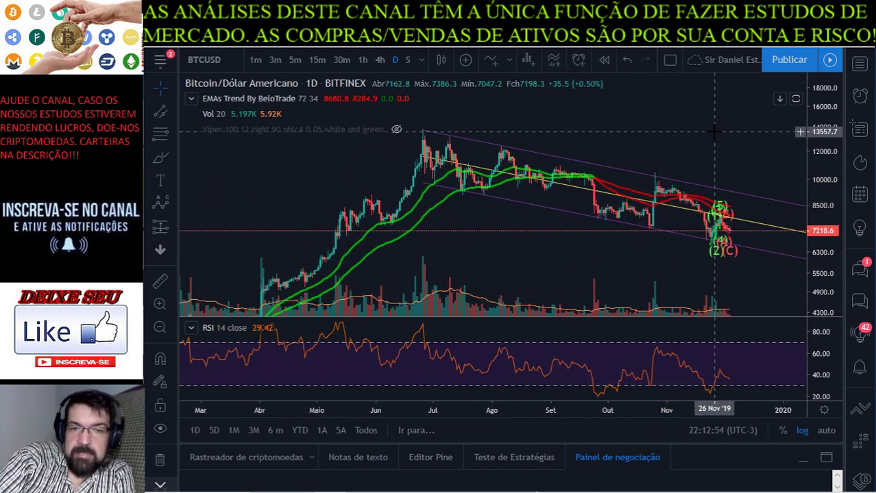
scroll(715, 131, up, 1)
scroll(716, 131, up, 2)
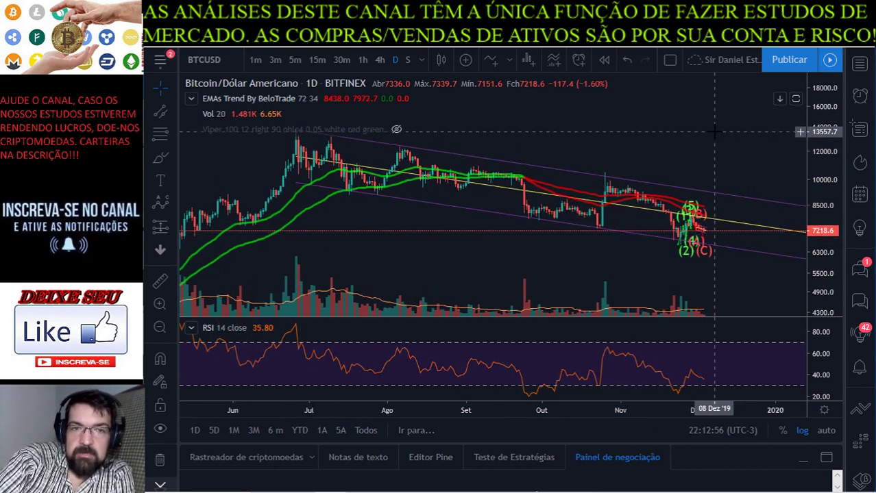
scroll(716, 130, up, 4)
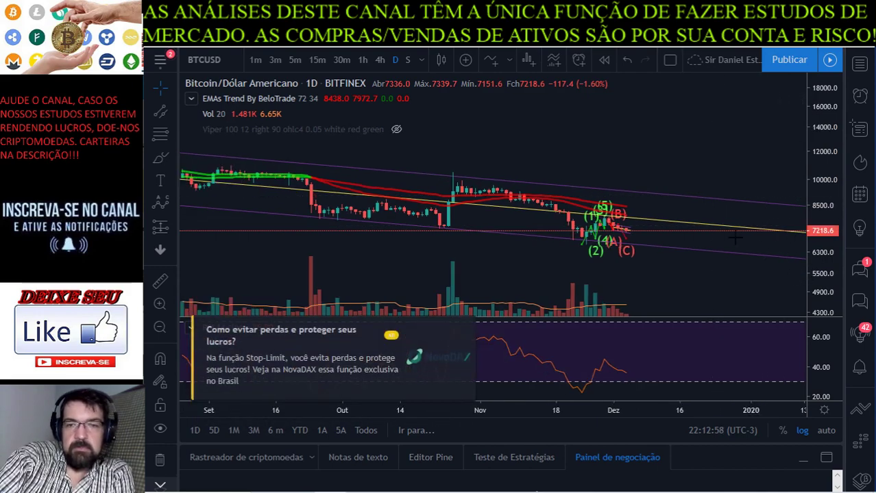
scroll(720, 234, down, 5)
scroll(689, 239, up, 2)
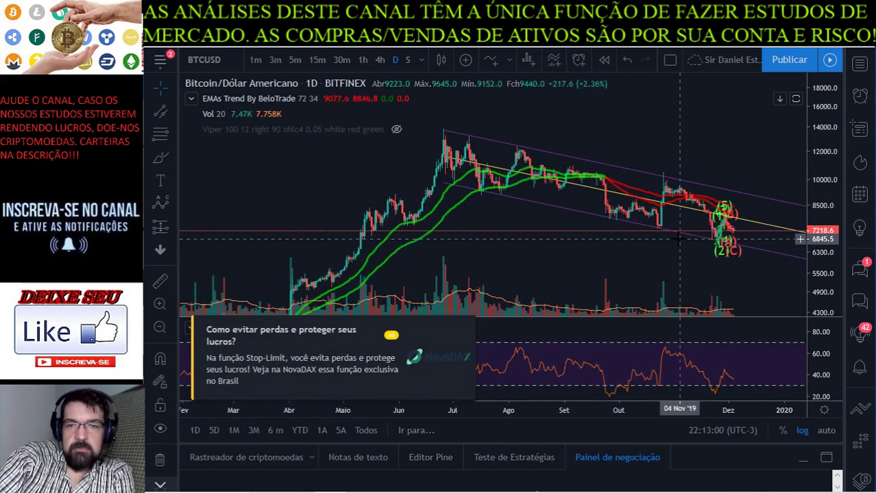
scroll(680, 239, down, 4)
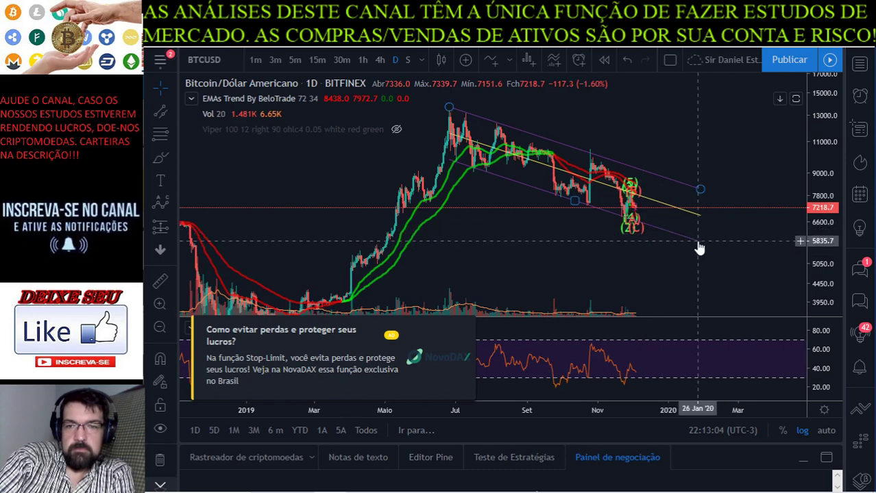
click(575, 202)
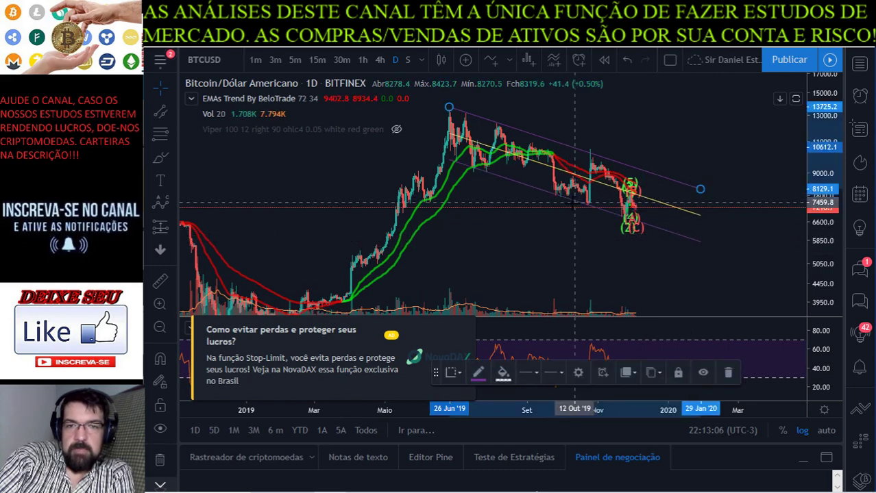
drag(575, 203, 570, 206)
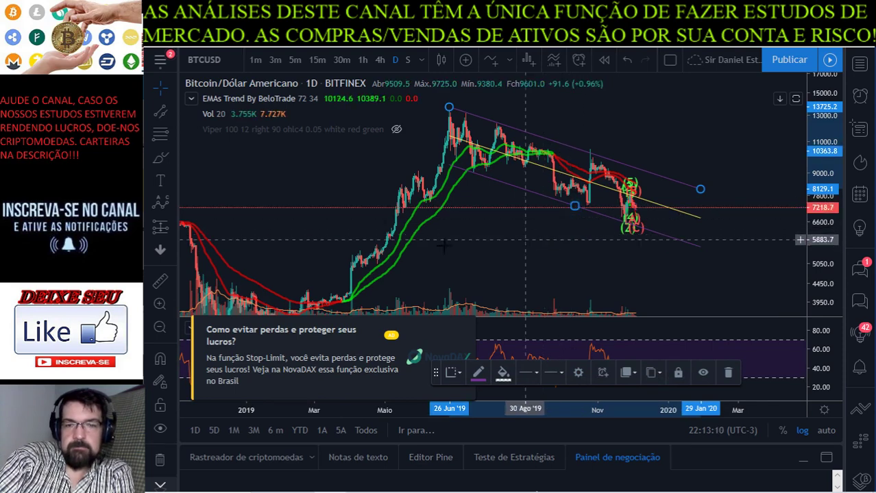
Step: Brush freehand loops around the October decline before the big rally and around the latest decline after wave (5)
click(157, 310)
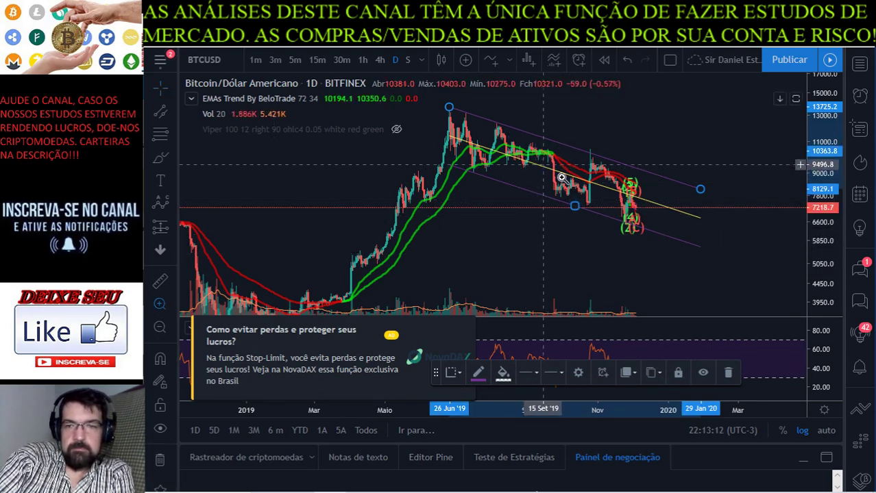
drag(539, 166, 676, 247)
scroll(675, 246, up, 3)
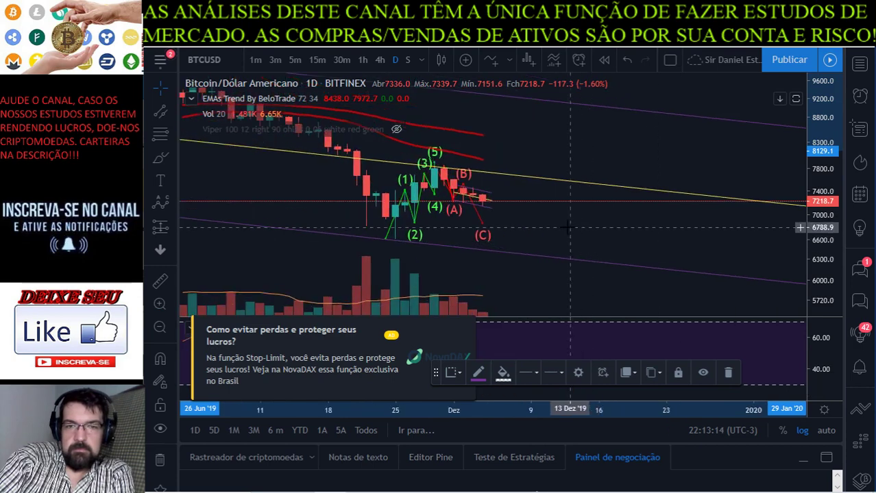
scroll(390, 238, down, 3)
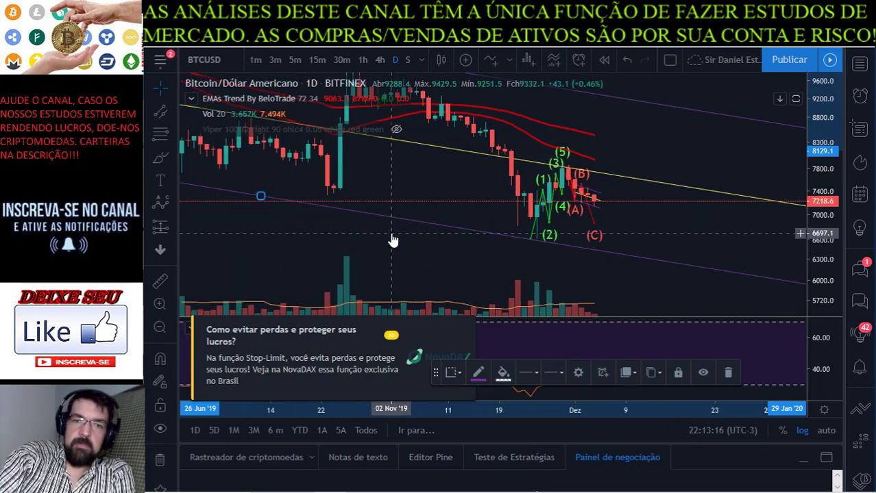
scroll(376, 171, down, 2)
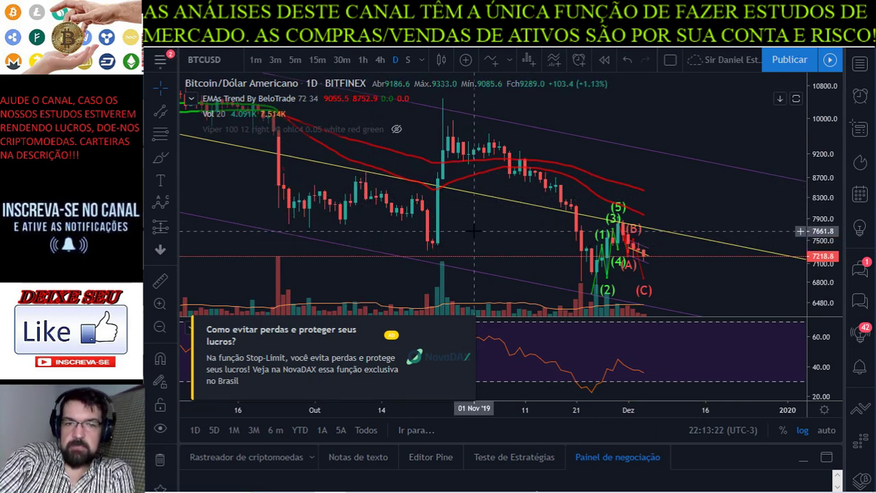
drag(480, 235, 505, 224)
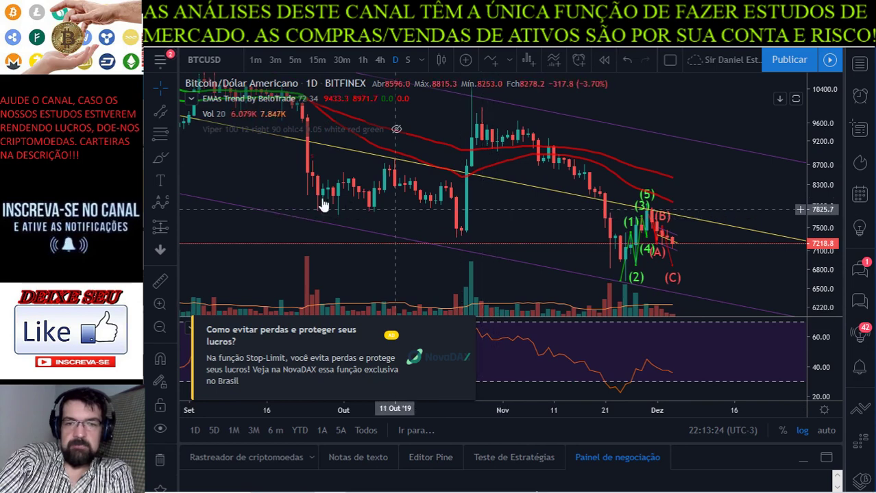
click(161, 157)
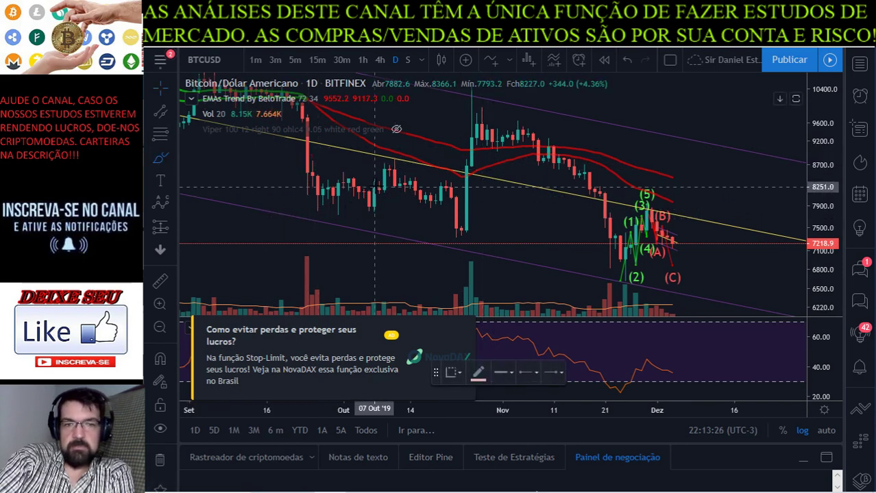
mouse_move(385, 173)
mouse_down()
mouse_move(408, 162)
mouse_move(441, 167)
mouse_move(465, 206)
mouse_move(453, 239)
mouse_move(382, 164)
mouse_up()
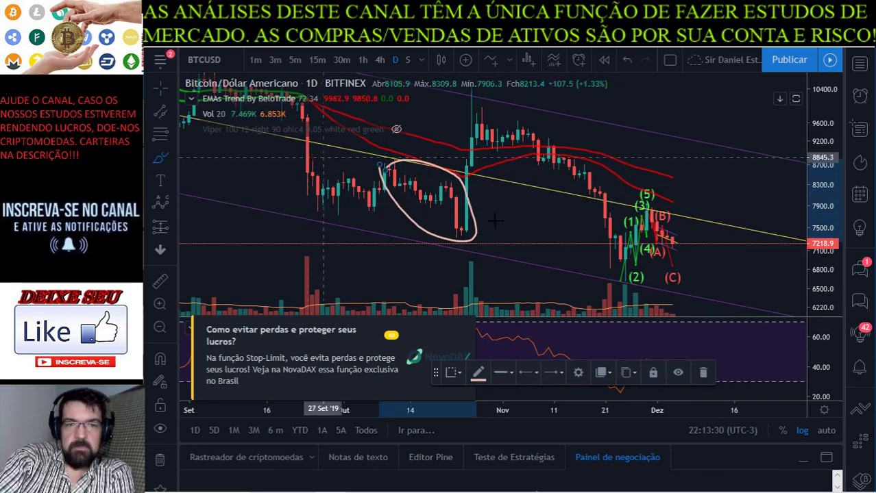
mouse_move(648, 210)
mouse_down()
mouse_move(708, 247)
mouse_move(678, 259)
mouse_move(643, 233)
mouse_up()
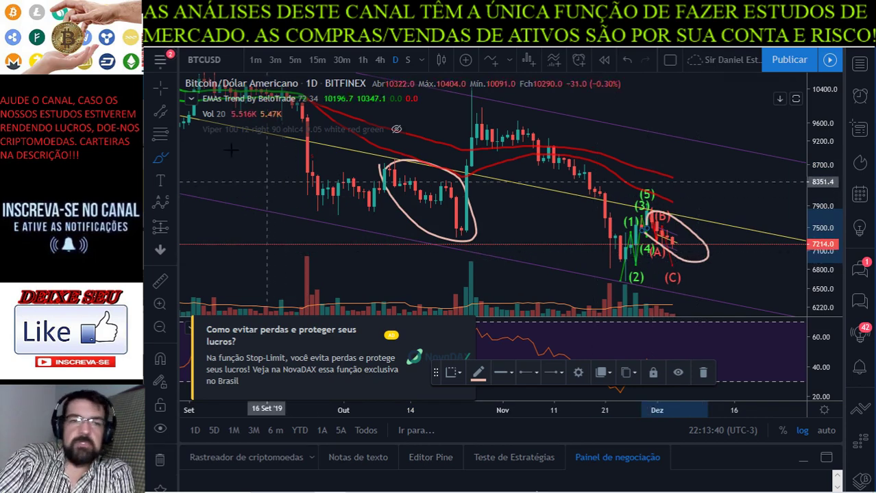
click(157, 92)
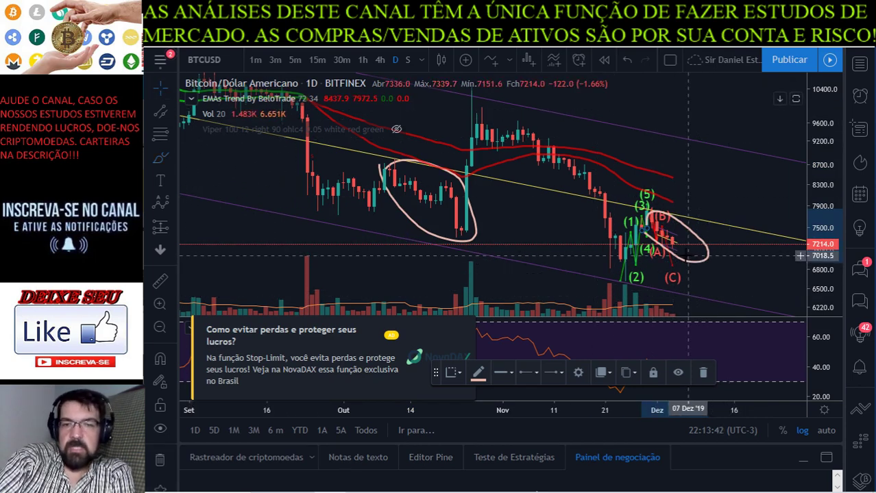
Step: Compare the two circled declines within the descending daily channel, including the space ahead of the latest candles
drag(718, 195, 686, 199)
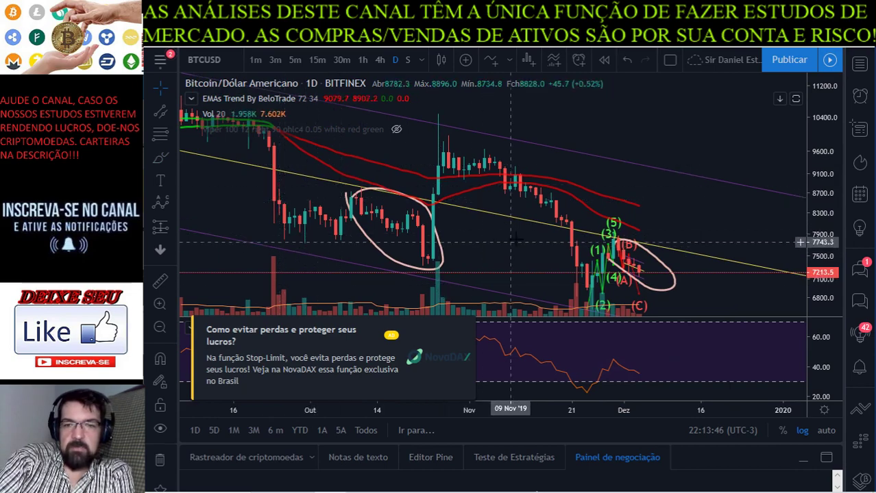
scroll(521, 240, down, 2)
drag(575, 237, 554, 227)
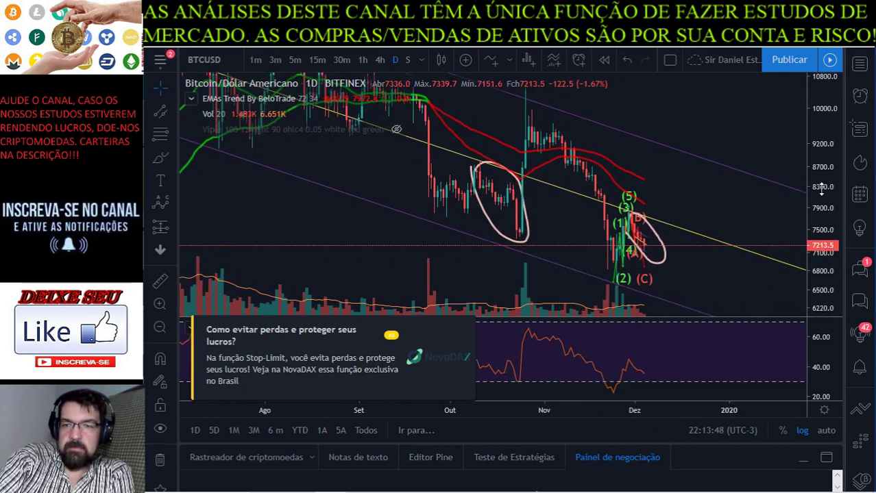
drag(821, 185, 821, 239)
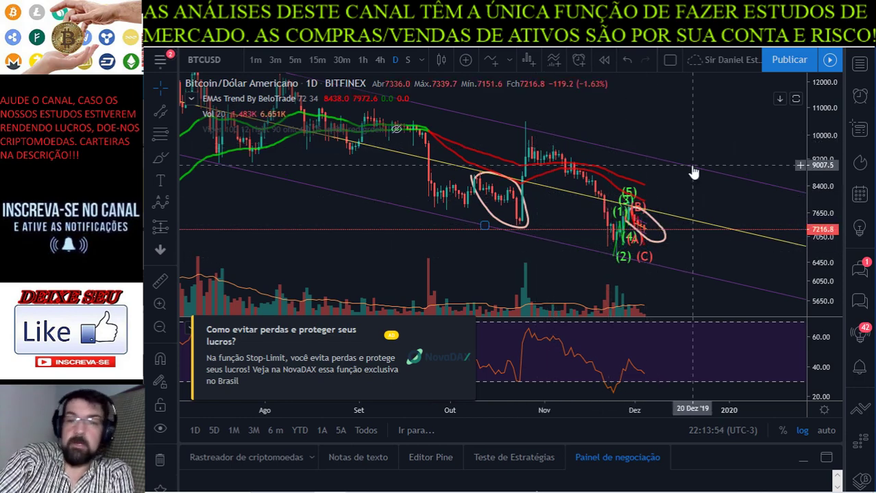
Step: Bring the whole descending channel since June into view and dismiss the advertisement covering the RSI pane
scroll(693, 173, down, 2)
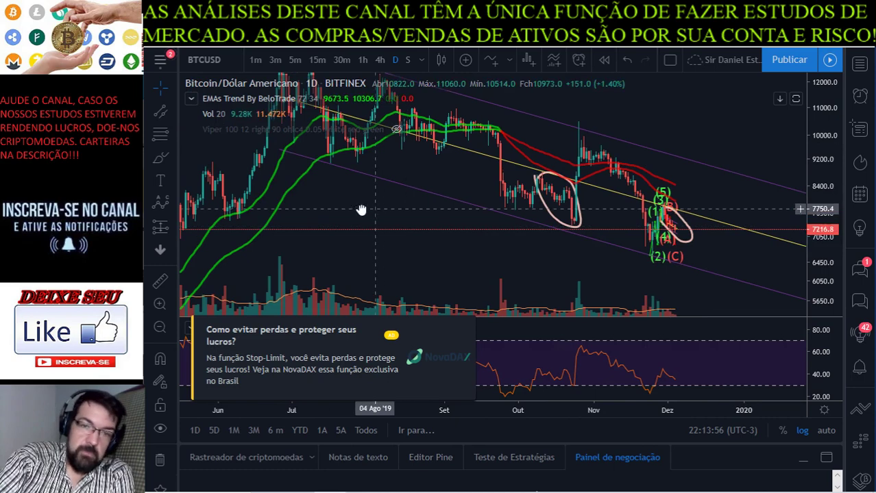
drag(361, 210, 349, 202)
drag(837, 141, 811, 230)
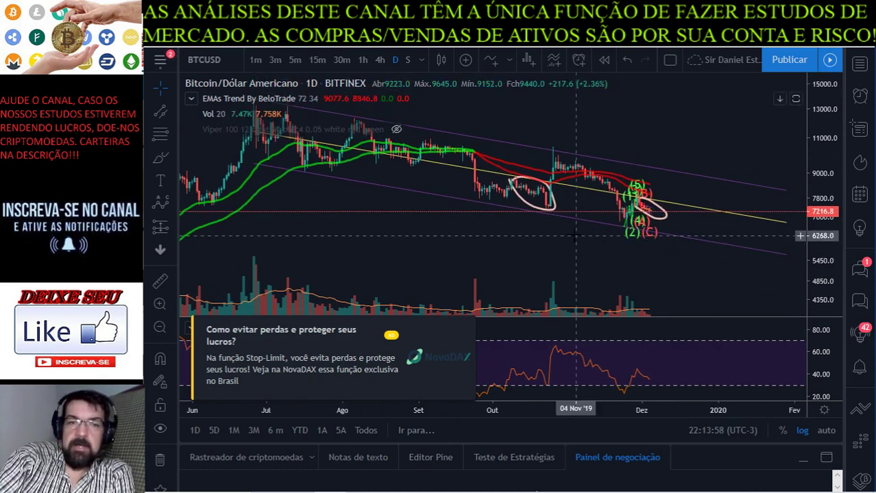
scroll(576, 236, down, 3)
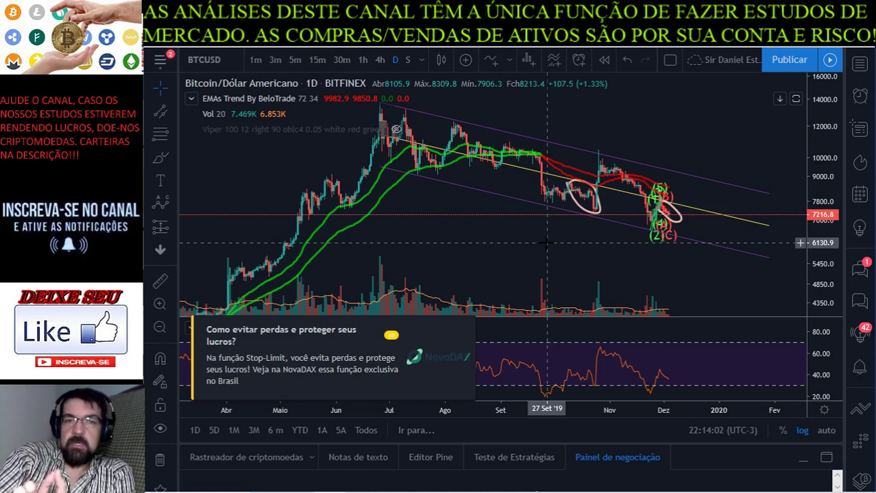
click(467, 326)
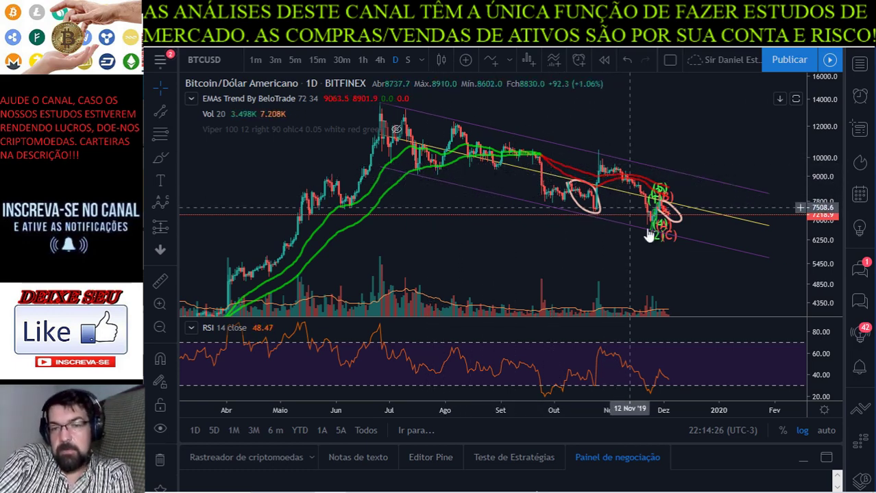
Step: Examine the daily channel against price history and RSI back to 2018, down to the latest candles and wave labels
scroll(665, 253, right, 3)
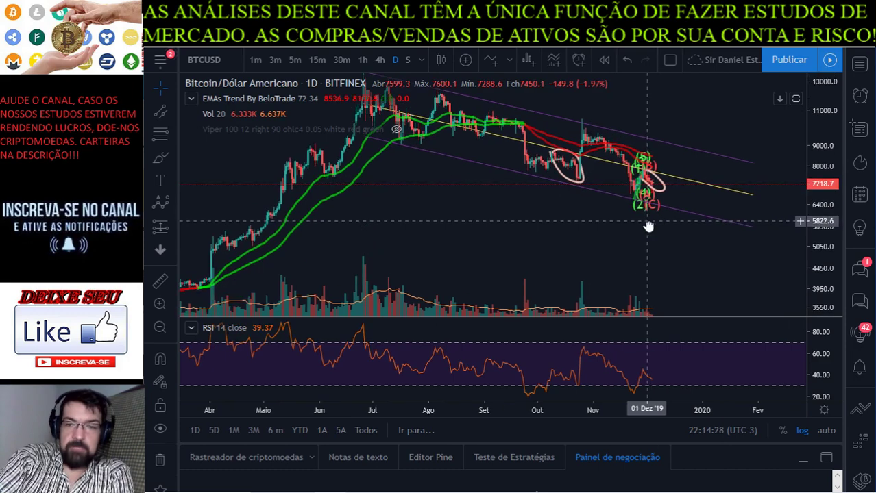
scroll(666, 253, down, 5)
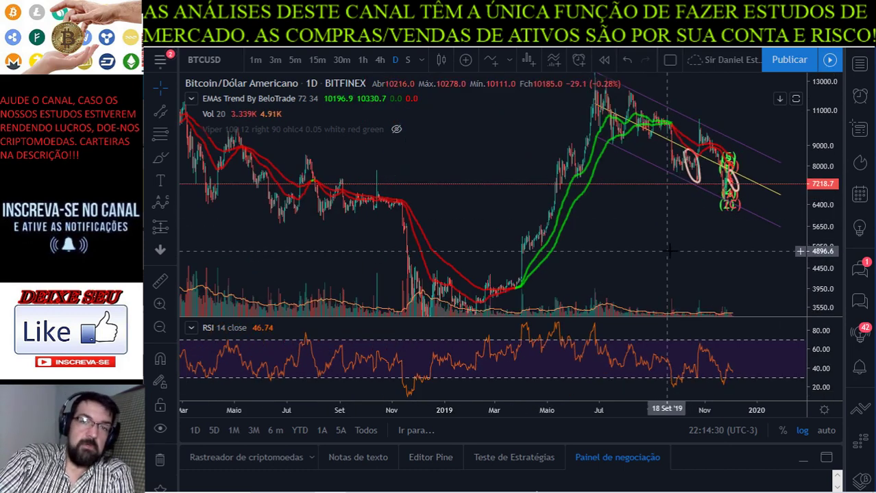
scroll(729, 234, up, 3)
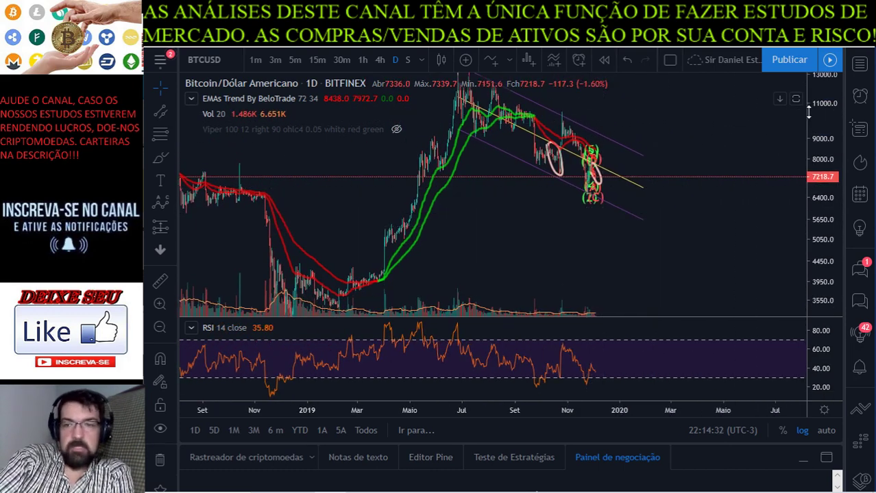
drag(815, 113, 810, 198)
scroll(692, 151, up, 3)
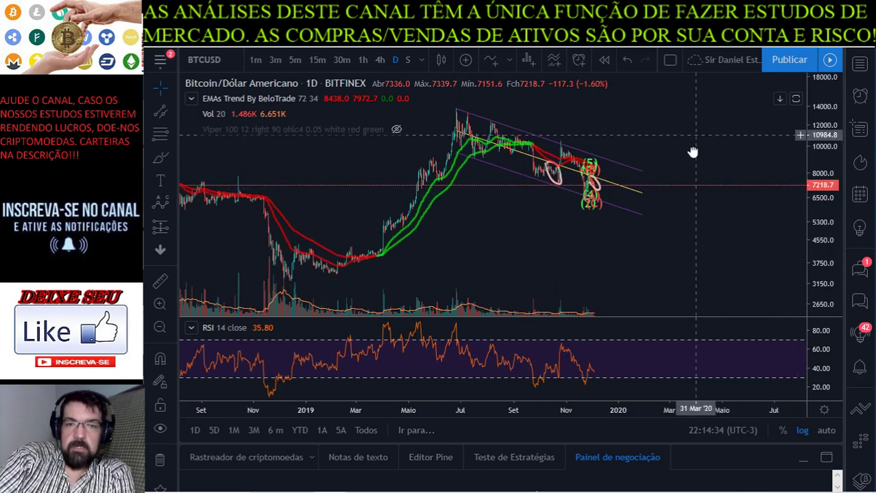
drag(621, 148, 660, 151)
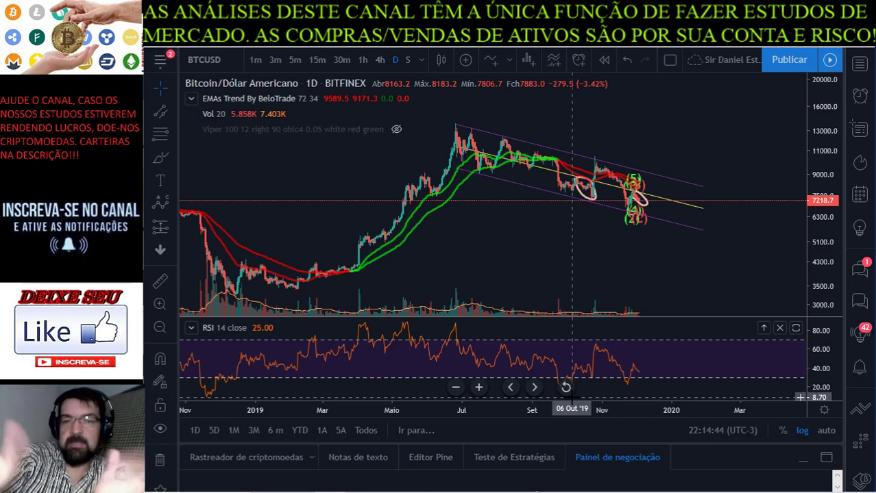
scroll(585, 257, up, 5)
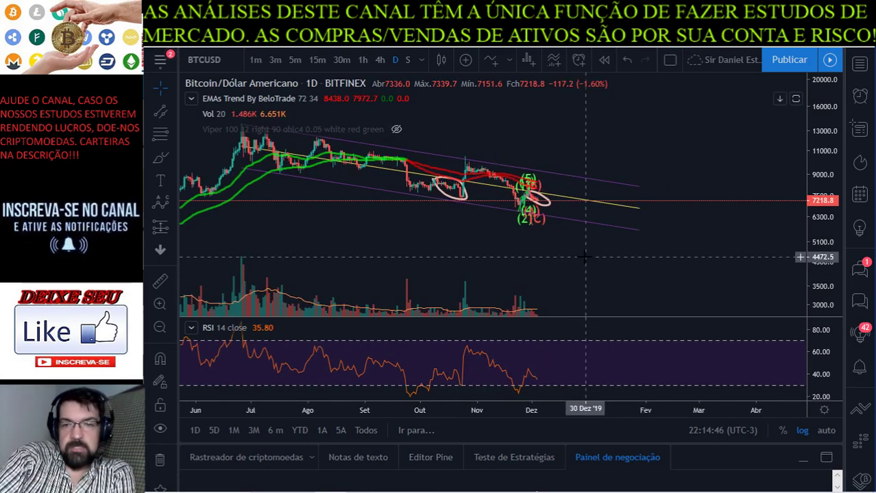
drag(470, 257, 744, 275)
scroll(574, 267, up, 5)
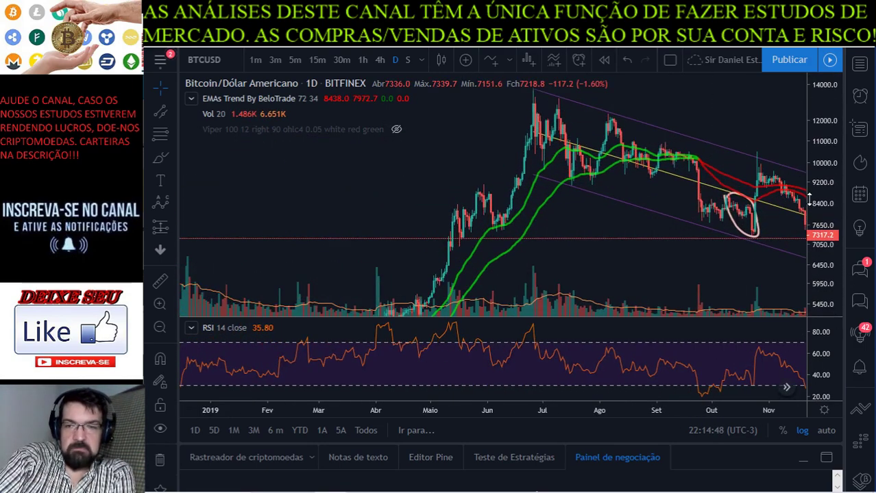
drag(577, 268, 489, 214)
scroll(320, 180, up, 5)
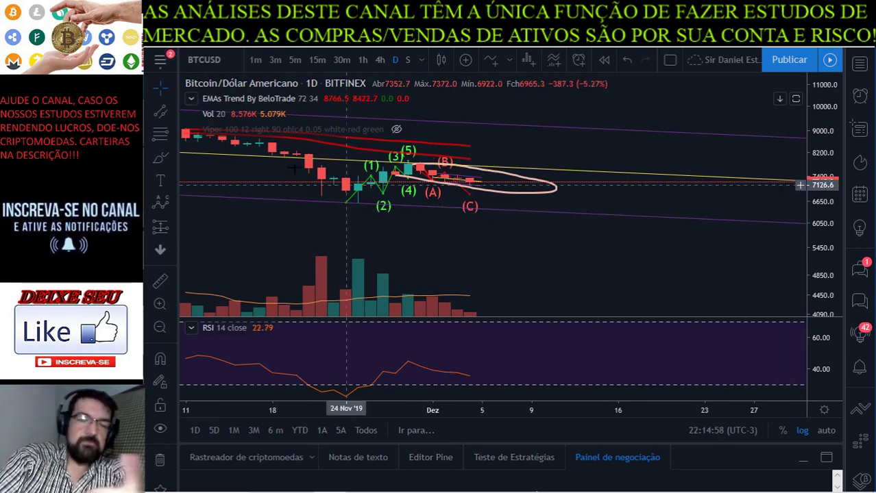
Step: Switch the chart to the 1-hour timeframe and rescale prices to examine the latest drop within its small descending channel
click(362, 61)
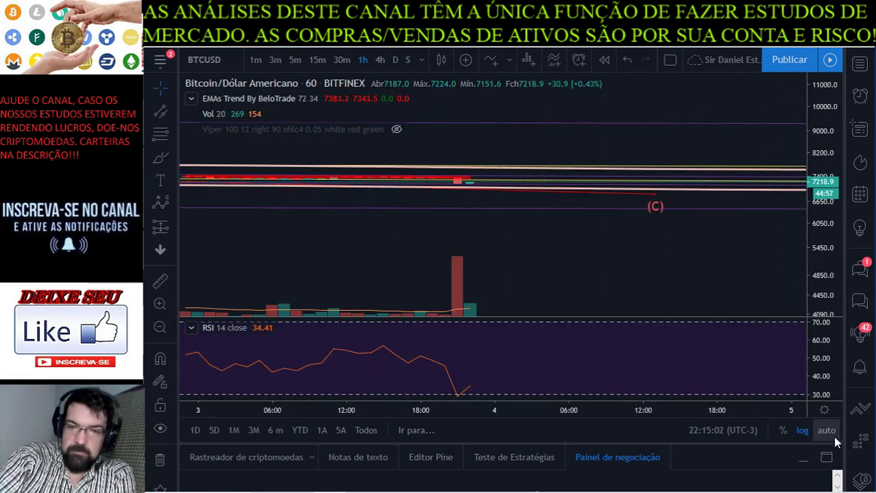
click(832, 435)
scroll(688, 267, down, 8)
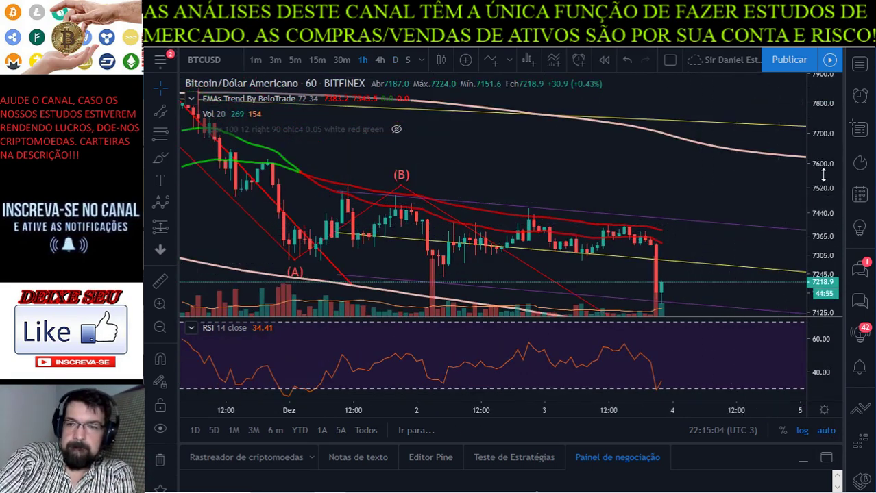
drag(823, 173, 821, 238)
scroll(744, 229, up, 7)
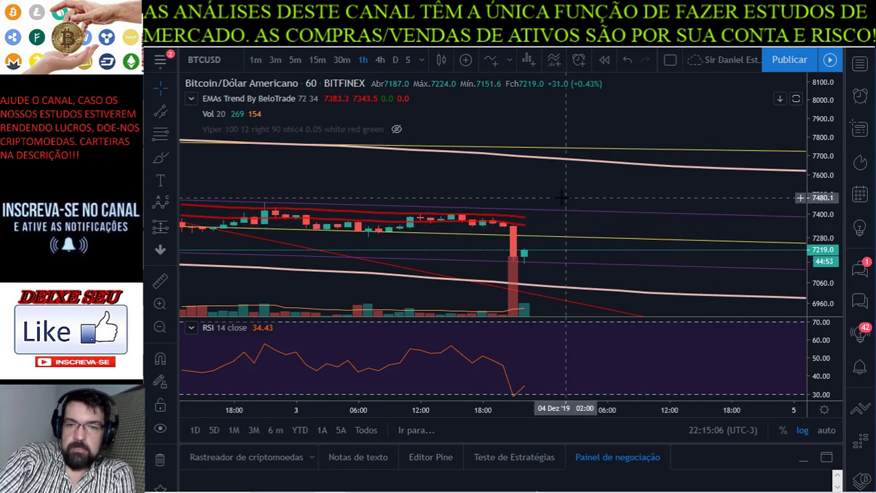
drag(561, 196, 557, 152)
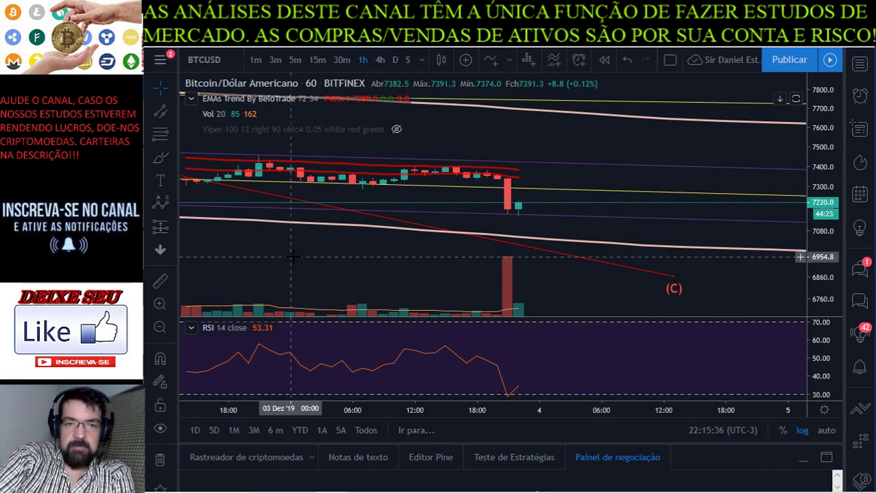
Step: Review the full hourly Elliott wave count and circled decline, and remove all drawings from the chart
scroll(294, 255, down, 10)
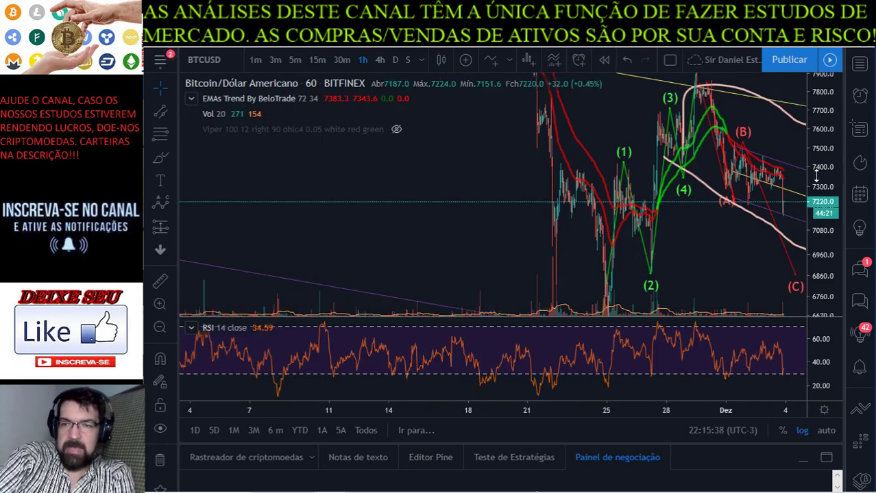
scroll(743, 244, down, 5)
drag(730, 240, 511, 244)
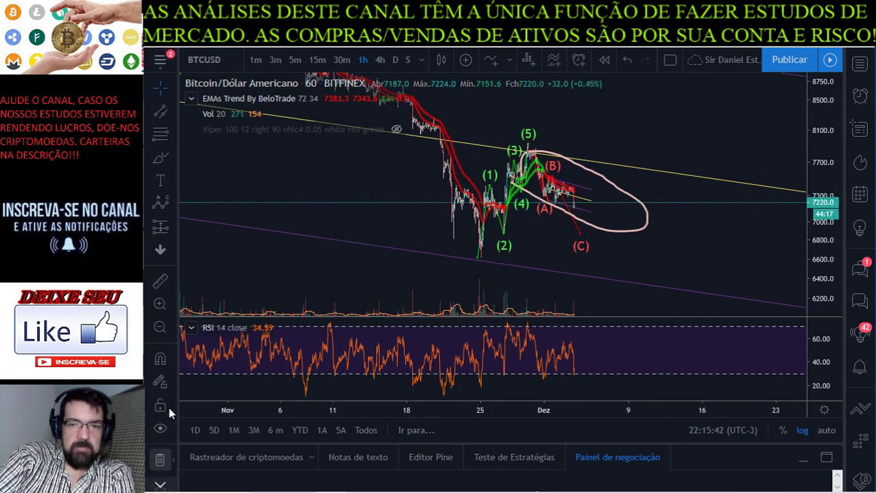
click(161, 460)
Step: Draw a Fibonacci retracement on the hourly chart from the 6611.3 low to the 7945.1 high and compare price with its levels
click(164, 133)
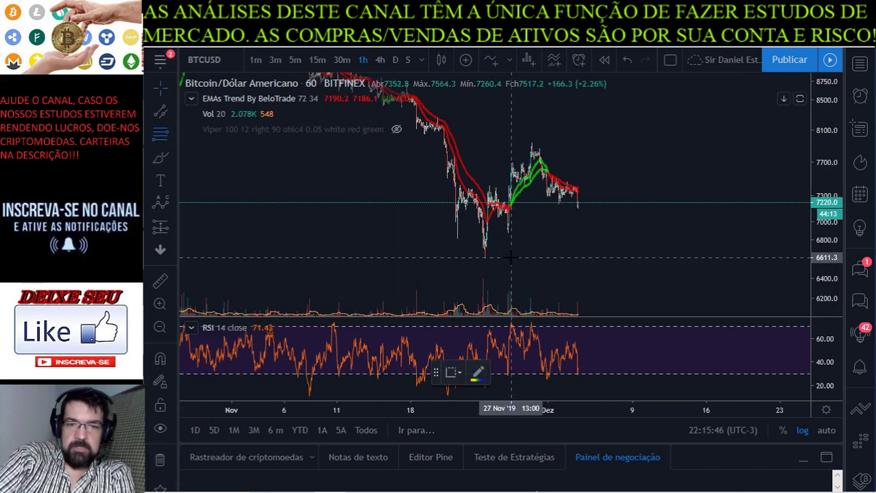
click(510, 257)
click(743, 143)
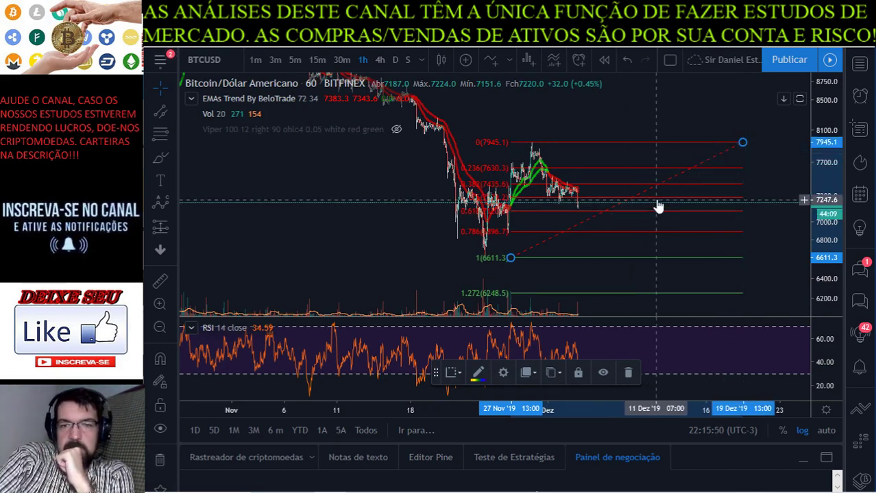
click(640, 235)
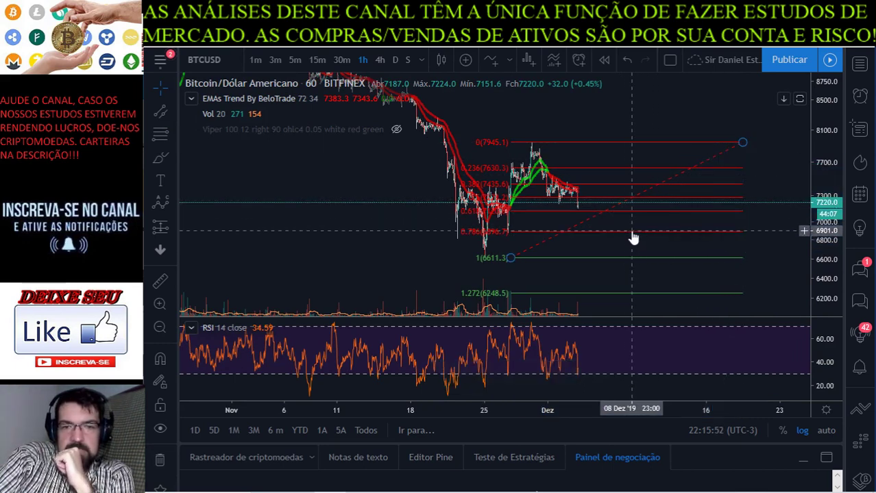
scroll(631, 233, up, 2)
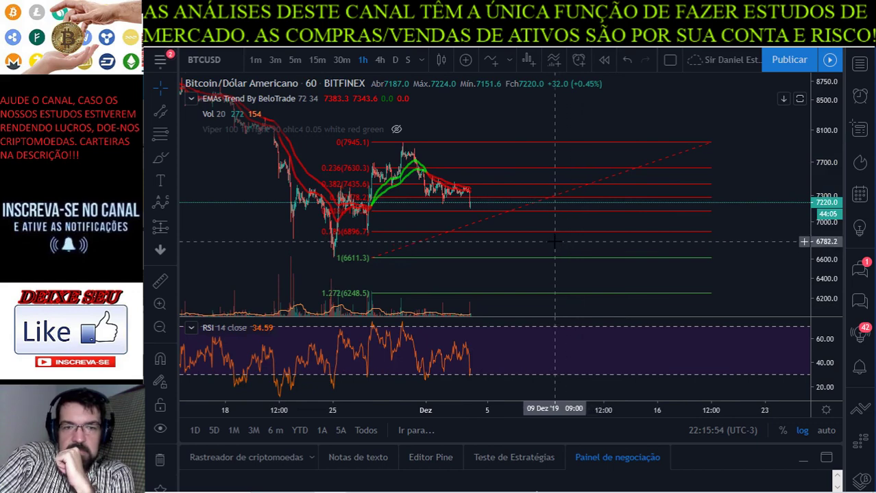
scroll(670, 234, down, 3)
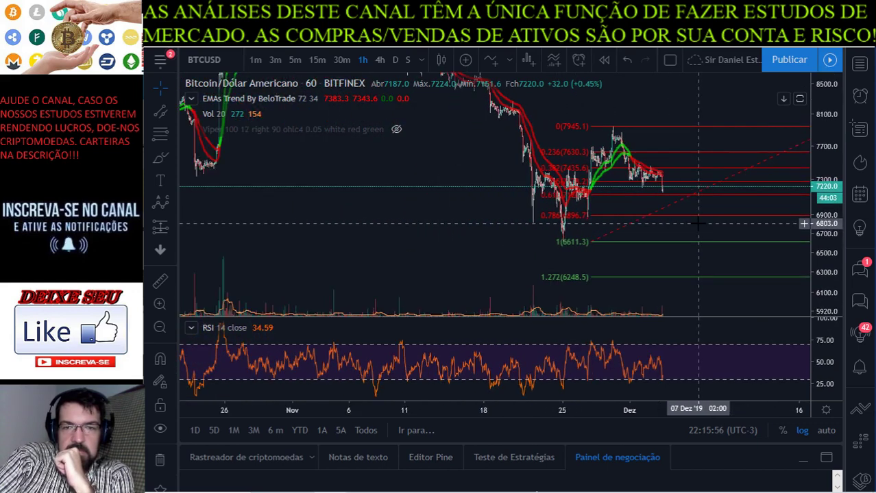
scroll(698, 222, down, 2)
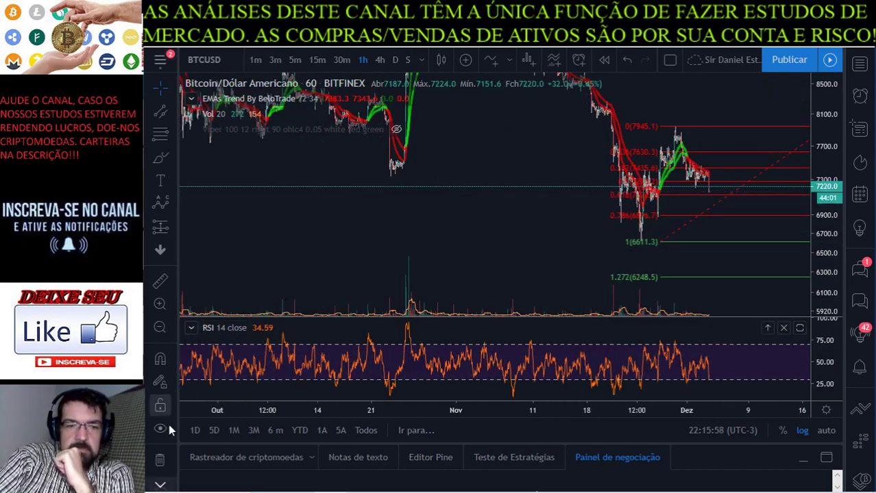
Step: Clear the hourly retracement, return to the daily timeframe and compress the price scale to show the full 2018–2019 swings
click(396, 59)
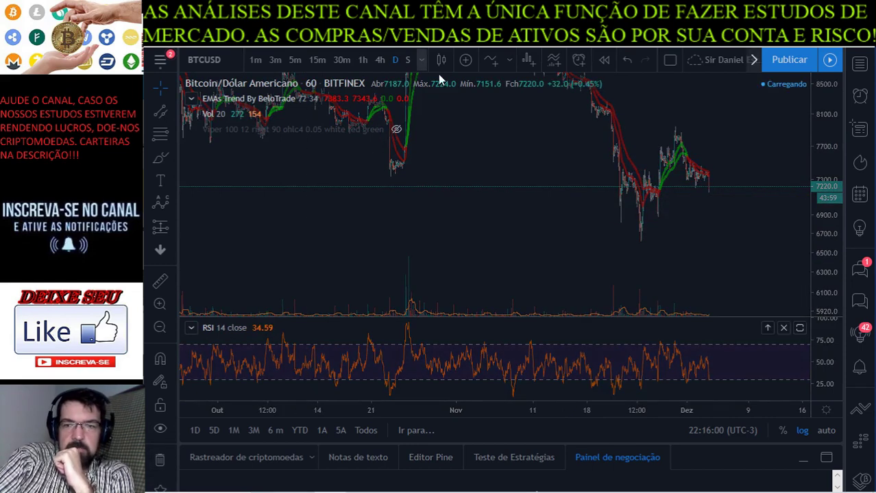
click(800, 98)
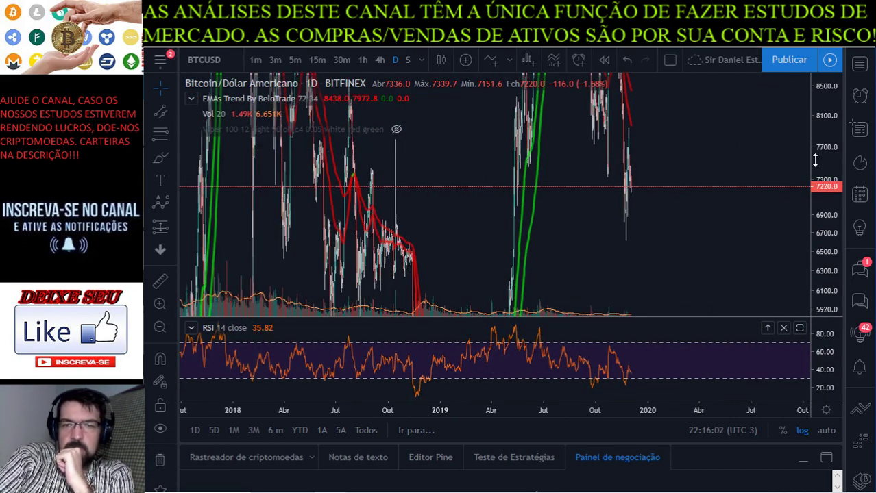
drag(819, 139, 818, 201)
Step: Draw a Fibonacci retracement on the daily chart from the 3230.0 low to the 13750.0 high of June 2019
click(160, 133)
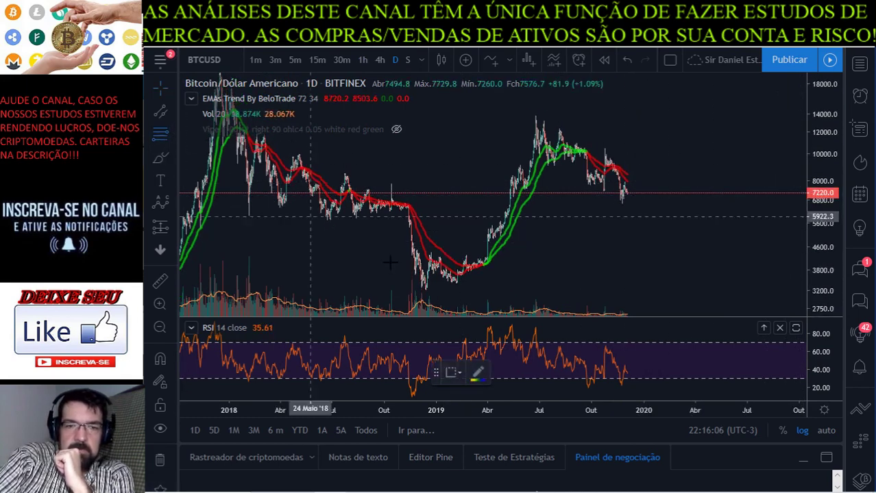
click(433, 289)
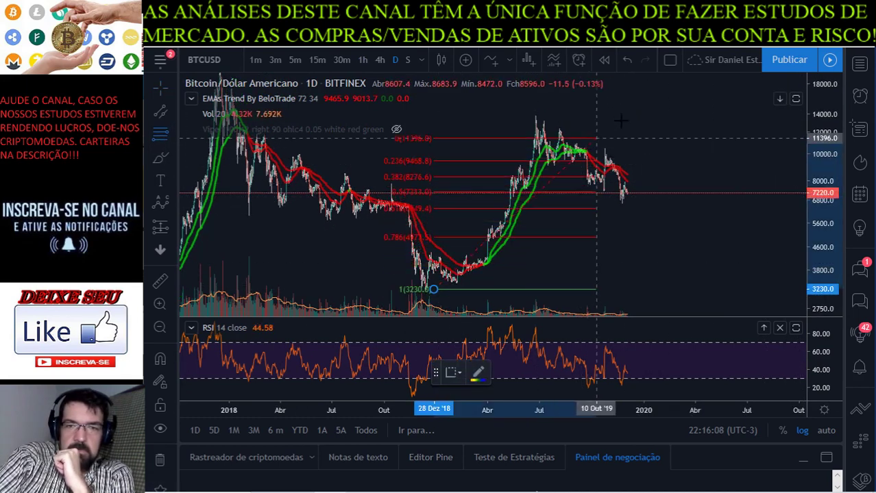
click(642, 121)
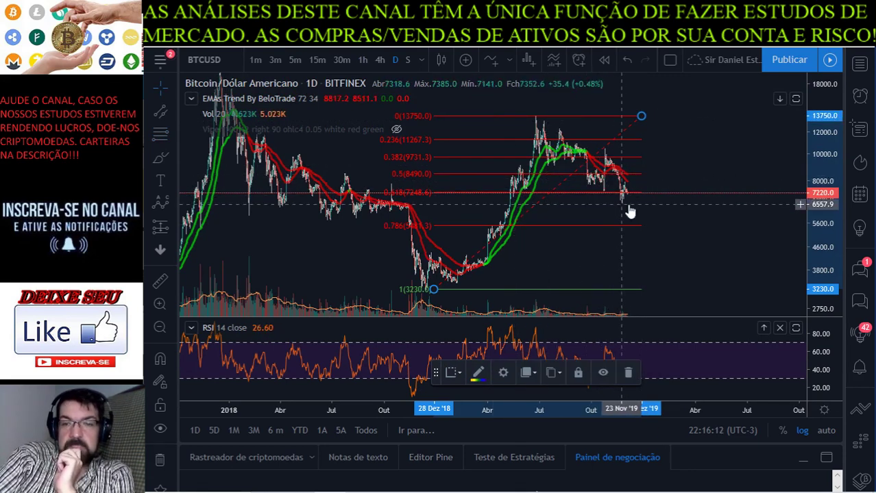
Step: Examine the latest daily candles against the 0.618 and 0.786 retracement levels and the preceding highs
scroll(620, 200, up, 2)
scroll(620, 200, up, 5)
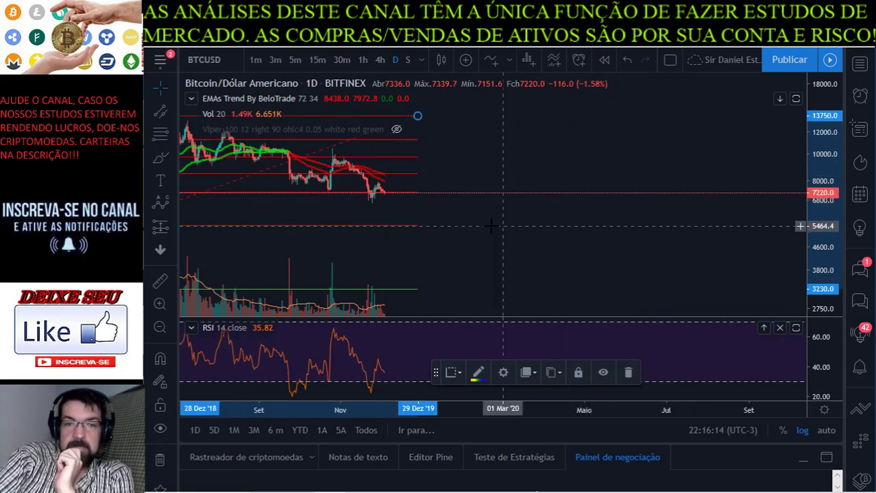
drag(472, 225, 777, 217)
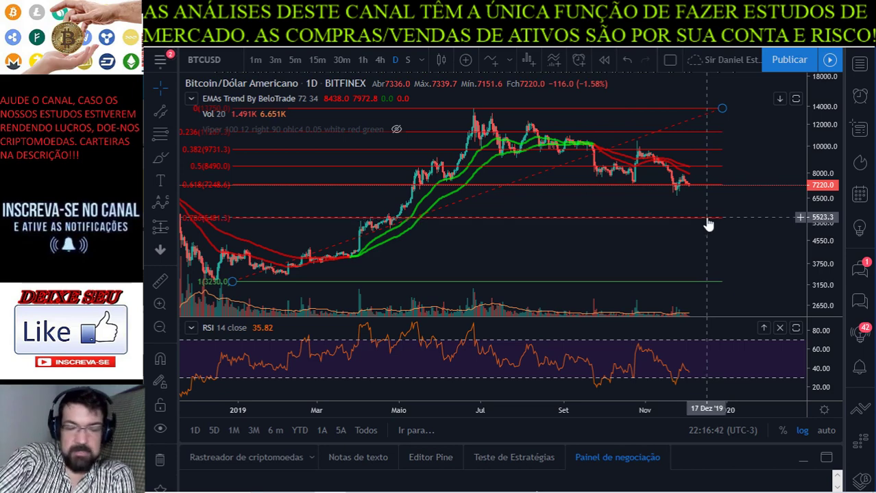
scroll(709, 225, down, 1)
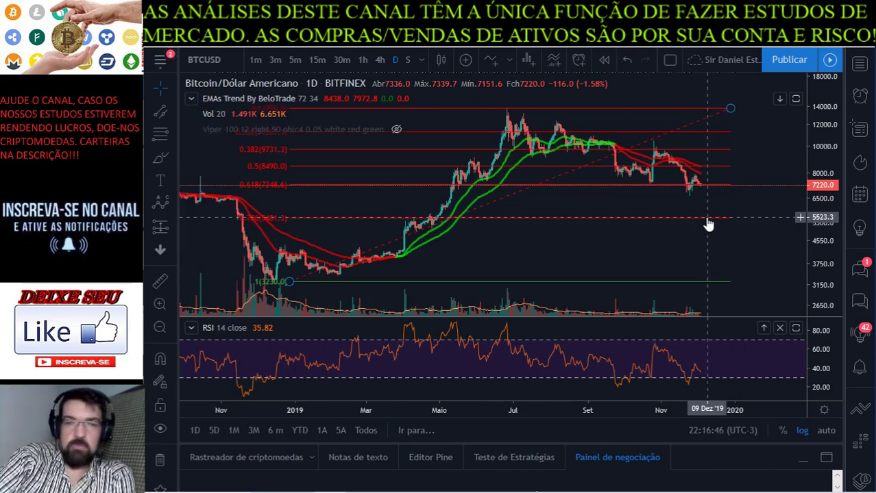
scroll(709, 225, up, 1)
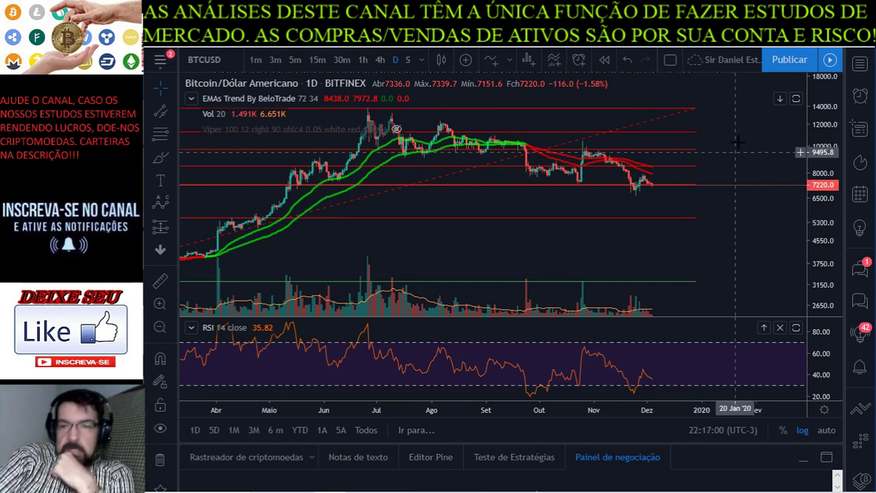
drag(739, 144, 739, 166)
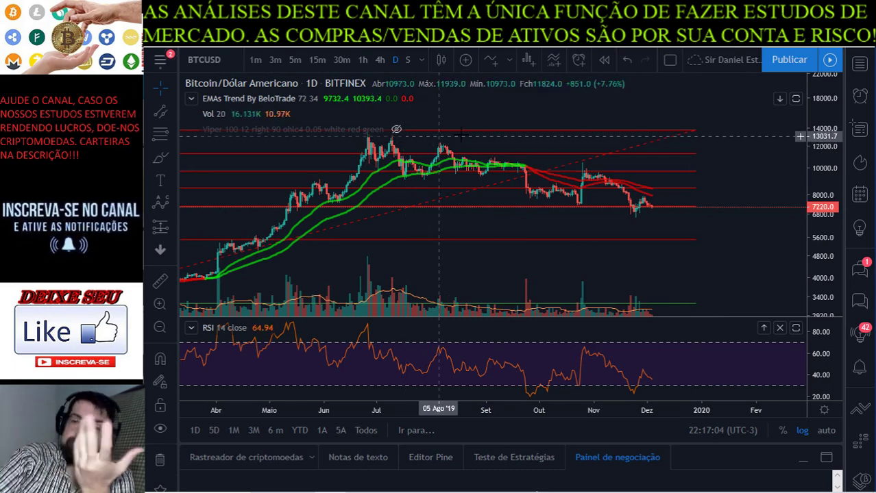
scroll(418, 140, down, 4)
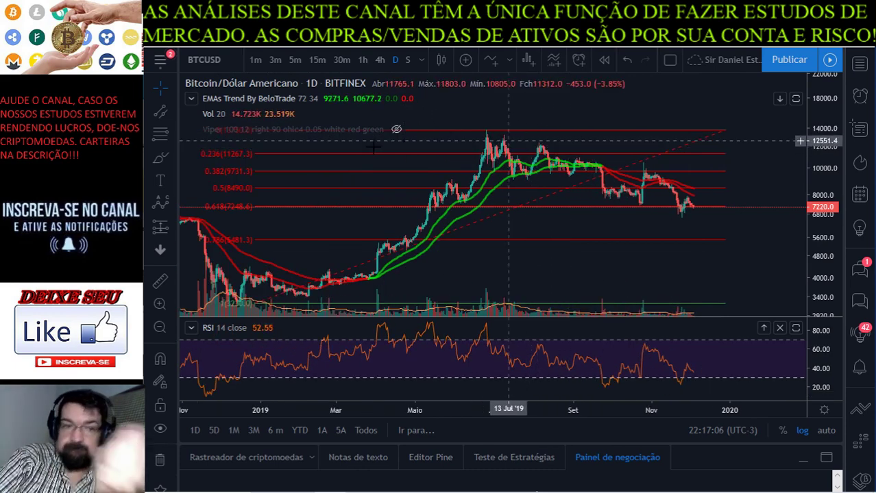
Step: Measure the price decline from 12351.0 on 13 July 2019 to 6664.3 on 22 December 2019, and clear the measurement
click(159, 281)
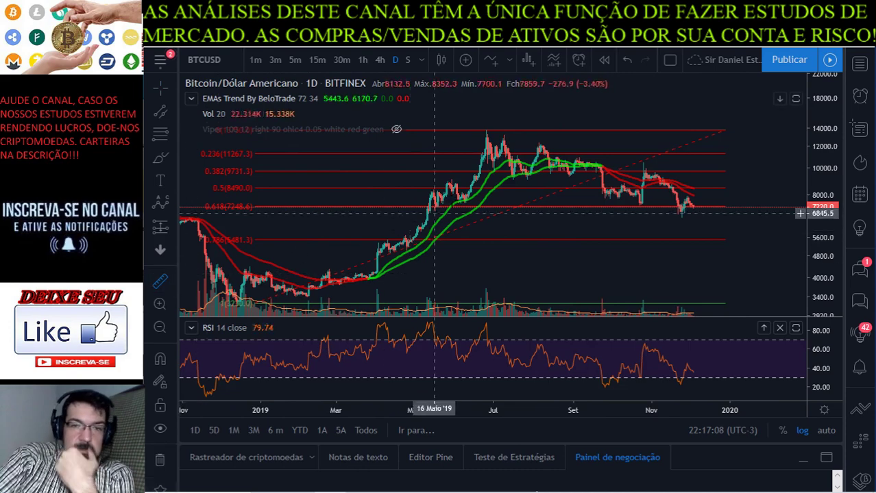
click(509, 143)
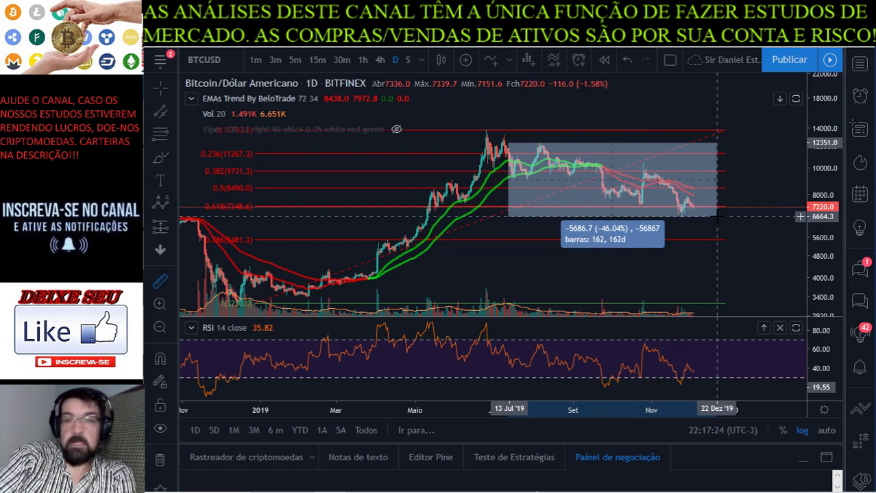
click(666, 110)
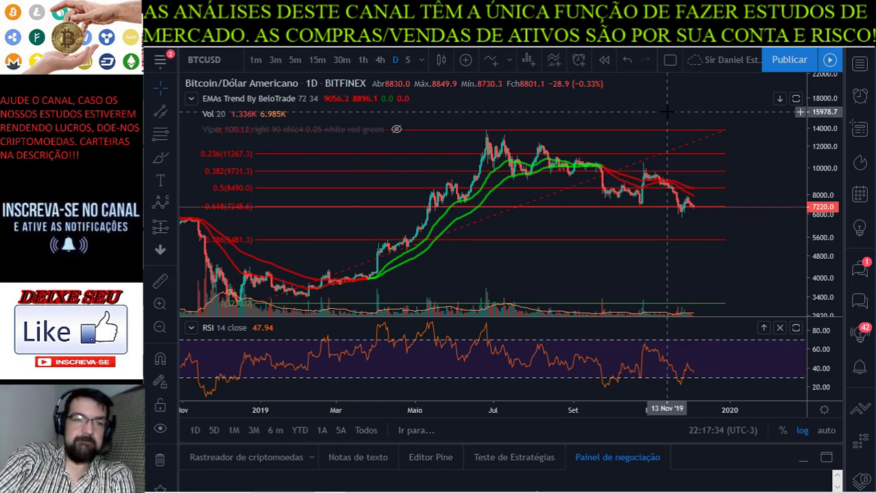
Step: Dismiss the advertisement and draw a horizontal brush line at about 6631 under the November 2019 low, extending to 20 December 2019
scroll(547, 243, down, 3)
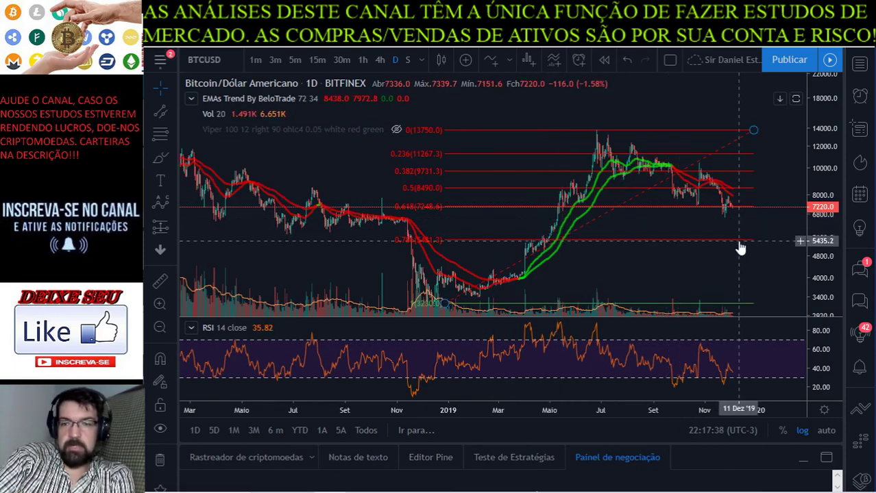
scroll(741, 248, up, 3)
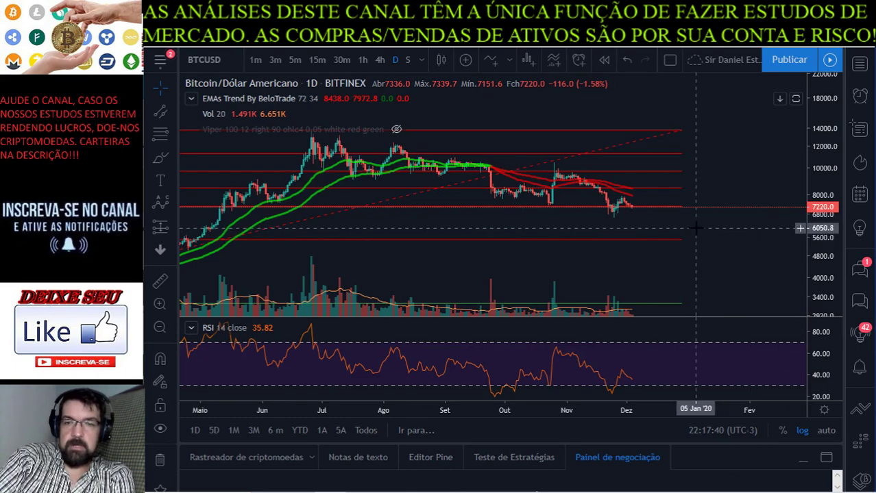
scroll(754, 221, up, 3)
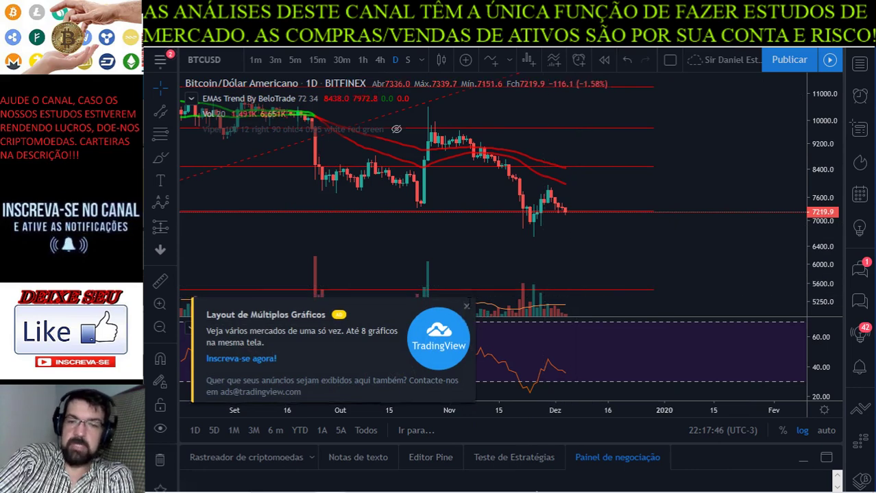
click(467, 306)
click(413, 375)
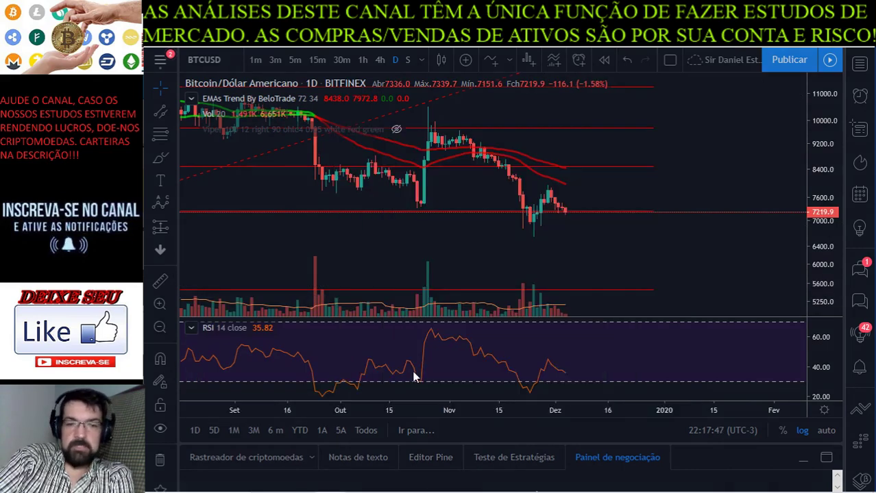
click(157, 157)
click(516, 236)
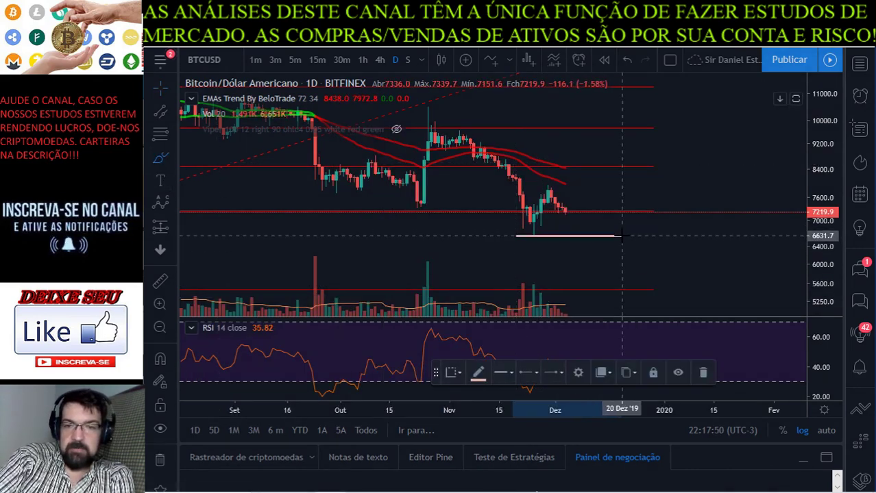
click(622, 236)
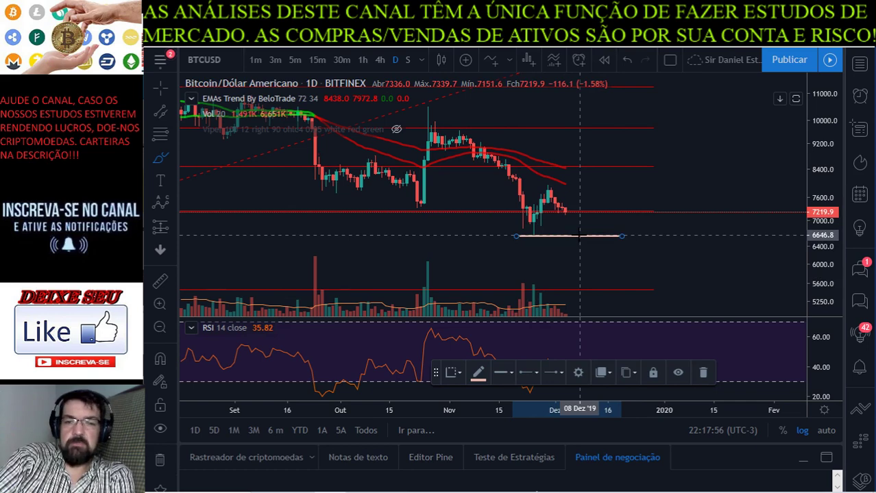
Step: Sketch a V-shaped rebound from the latest candle off the support line, and remove a trial downward stroke toward the 0.786 level
mouse_move(568, 209)
mouse_down()
mouse_move(579, 235)
mouse_move(618, 177)
mouse_up()
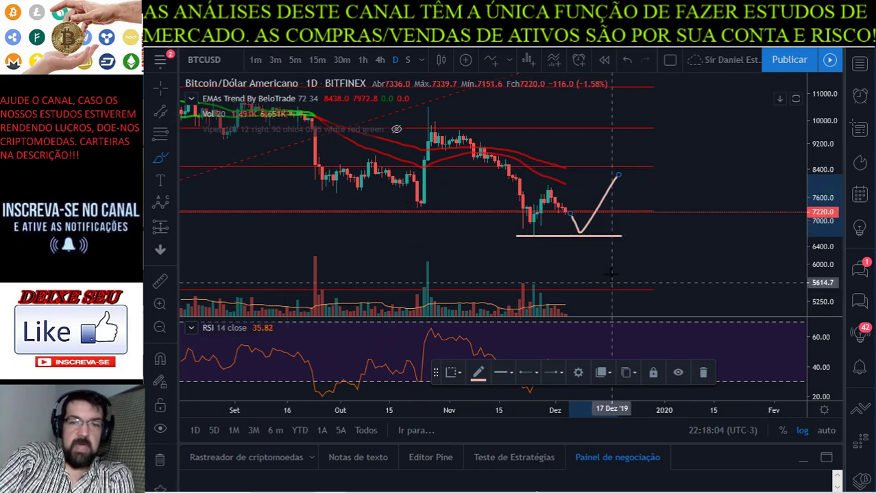
drag(566, 236, 569, 290)
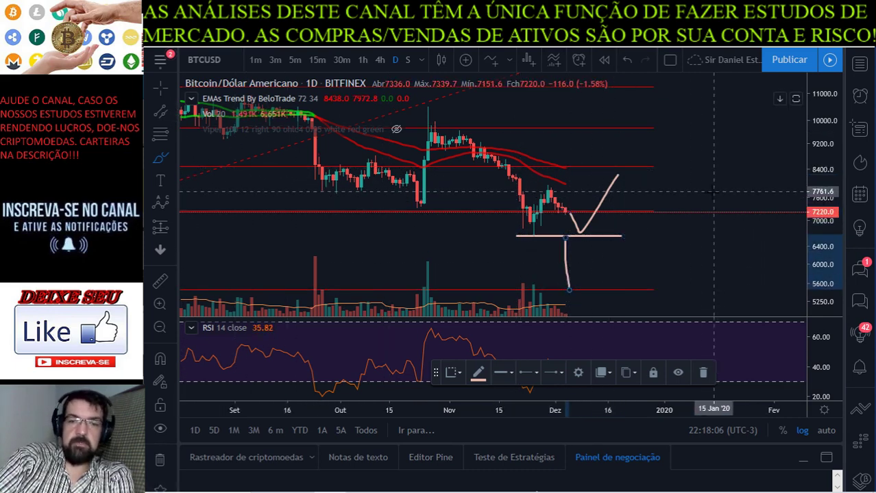
key(Delete)
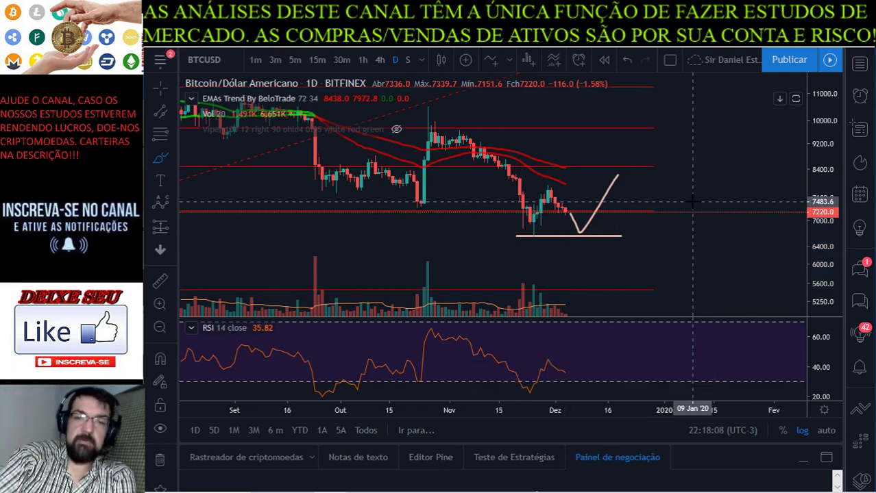
Step: Examine the sketched rebound against the 2019 swings, moving averages and daily Fibonacci levels
scroll(263, 113, down, 2)
scroll(264, 113, down, 2)
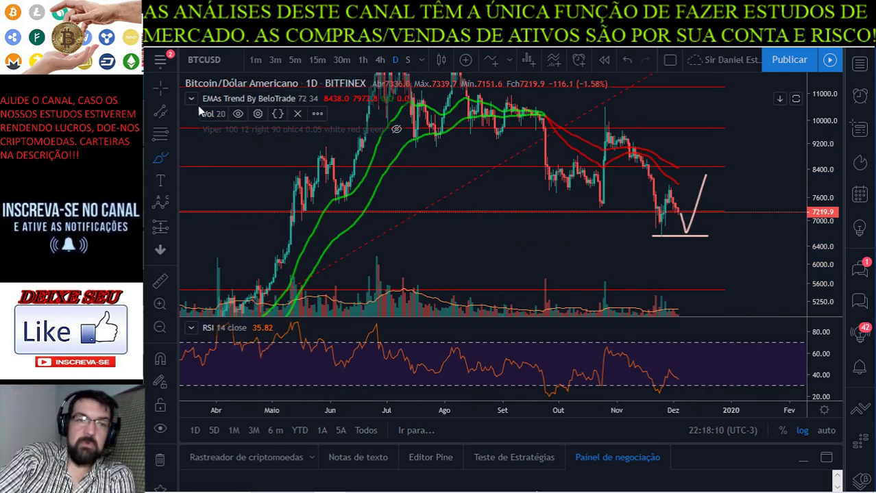
scroll(483, 176, down, 4)
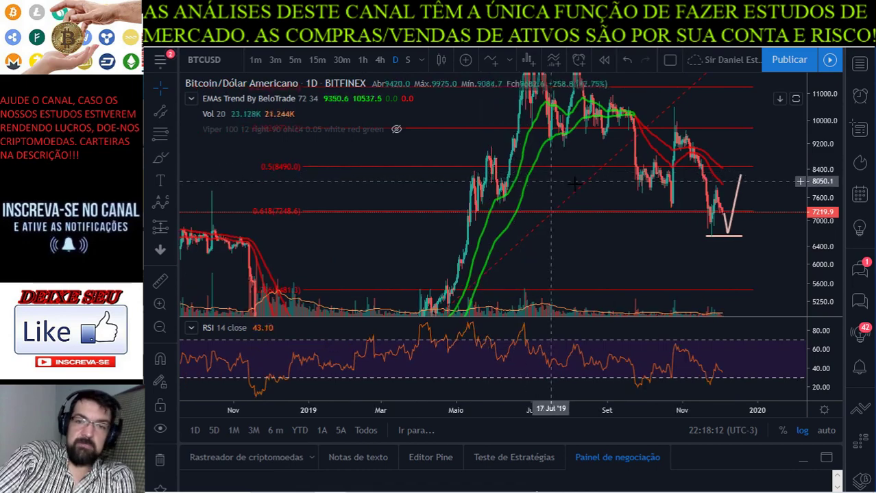
mouse_move(582, 182)
mouse_down()
mouse_move(560, 189)
mouse_move(596, 183)
mouse_up()
drag(811, 112, 812, 191)
drag(731, 179, 685, 198)
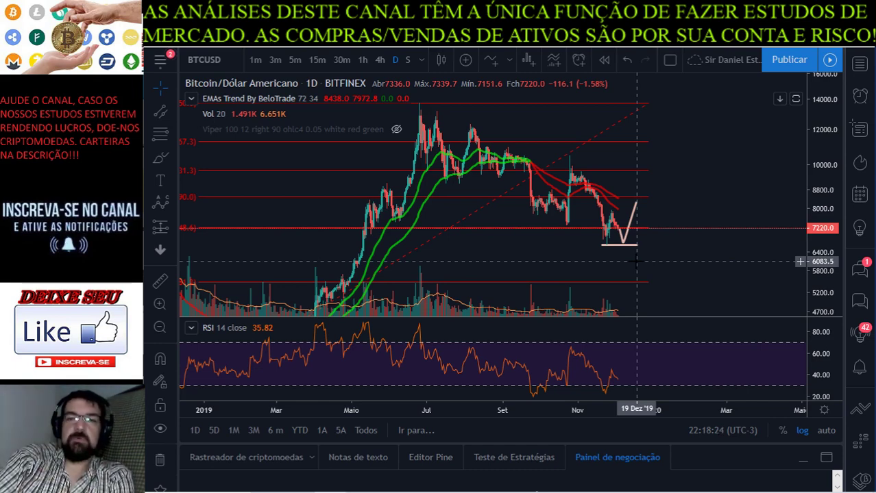
mouse_move(237, 115)
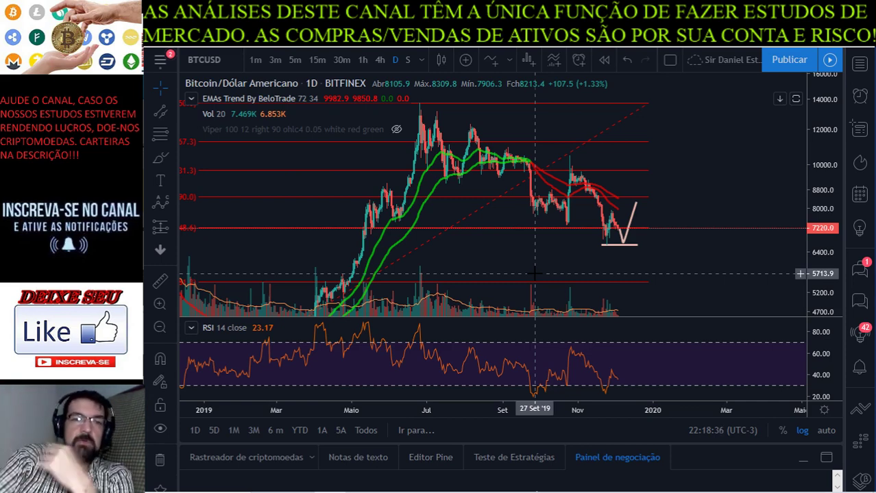
Step: Try a trend line from the December 2017 high at 19766.5 past the June 2019 top to 10021.9 on 30 October 2020
scroll(631, 204, down, 3)
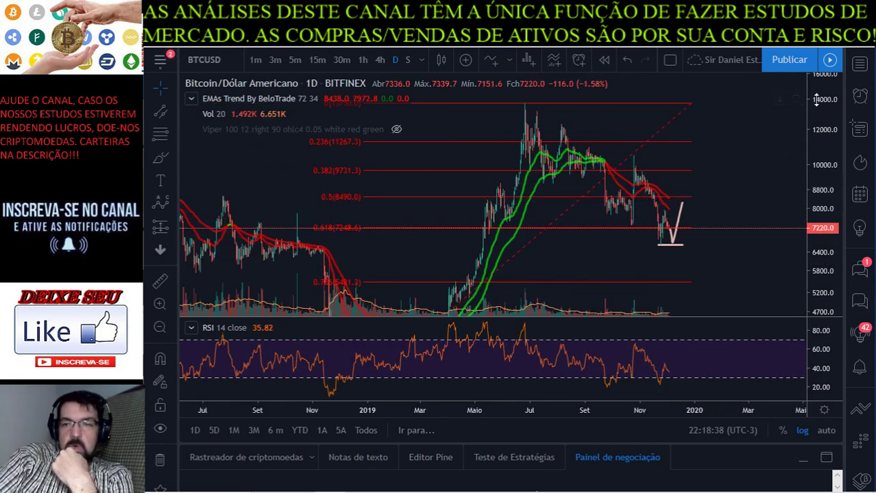
drag(817, 99, 810, 228)
scroll(768, 281, down, 5)
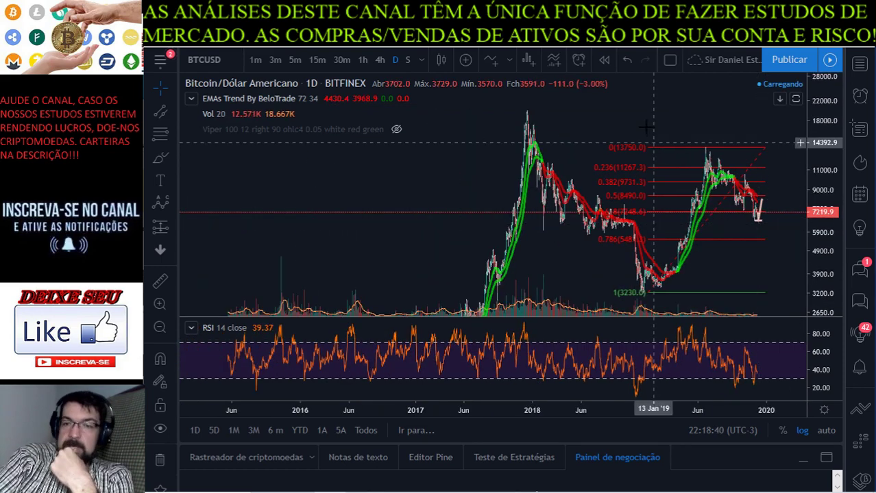
drag(660, 149, 538, 140)
drag(822, 103, 813, 220)
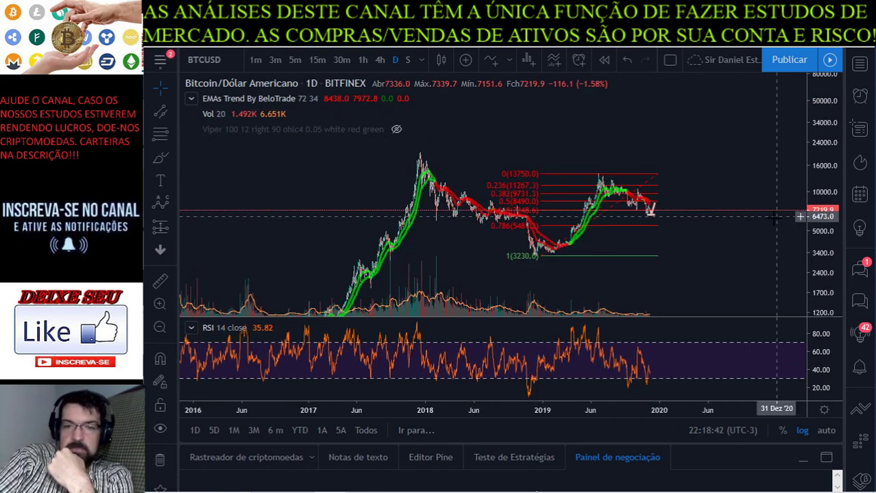
click(172, 115)
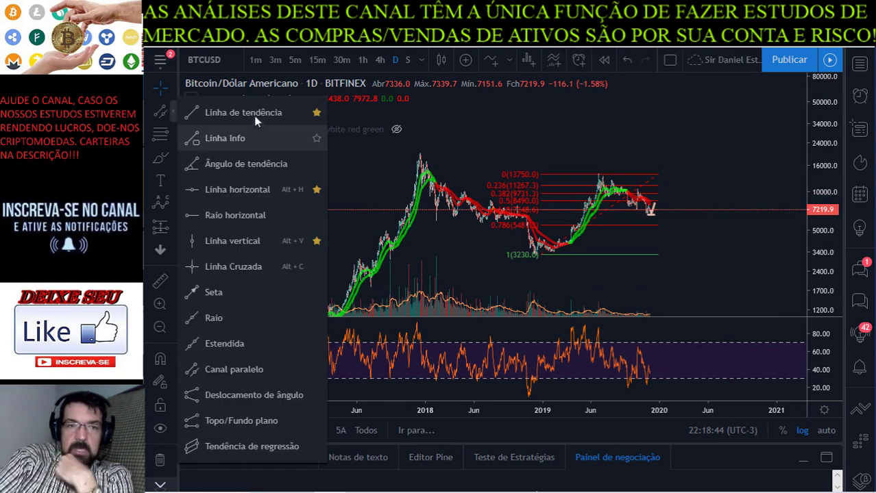
click(246, 116)
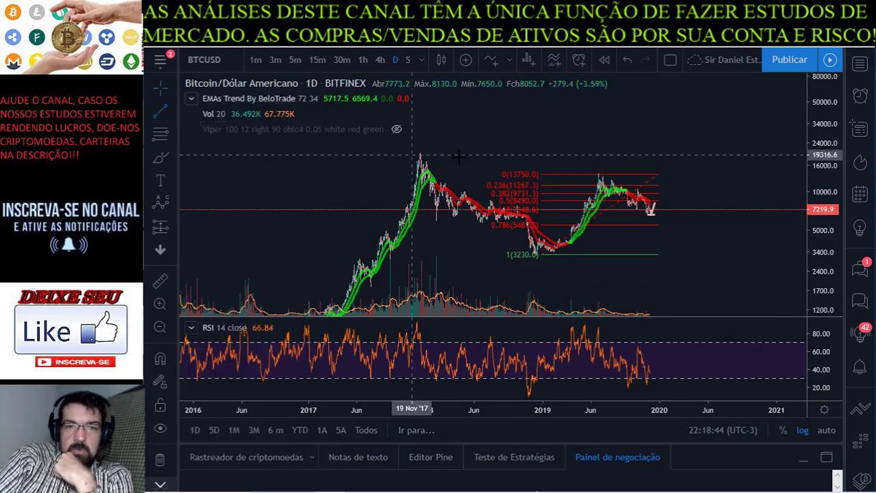
click(420, 153)
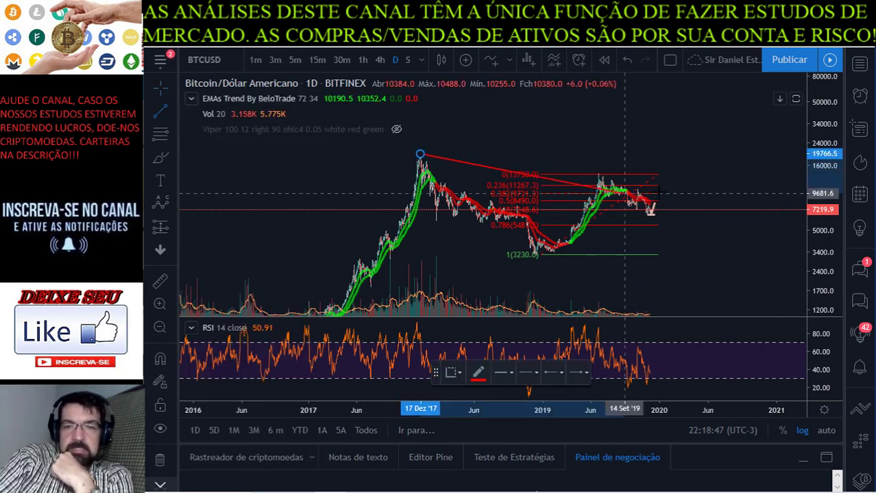
click(755, 192)
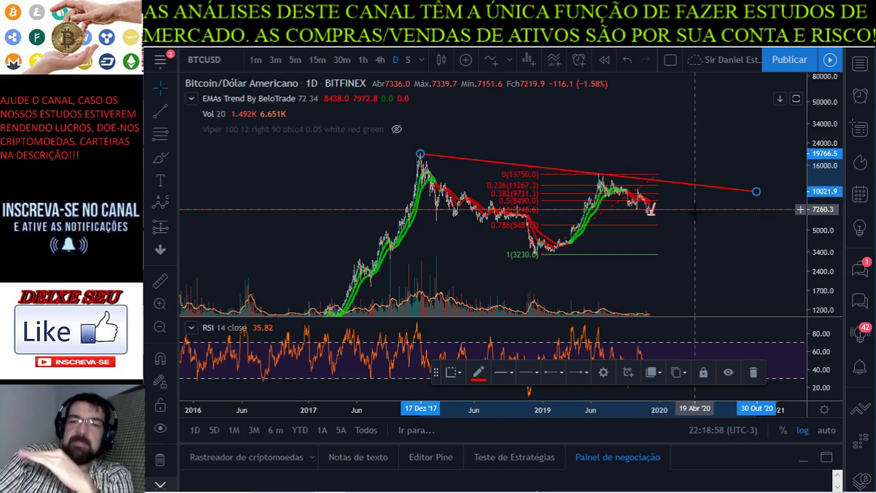
scroll(685, 210, up, 2)
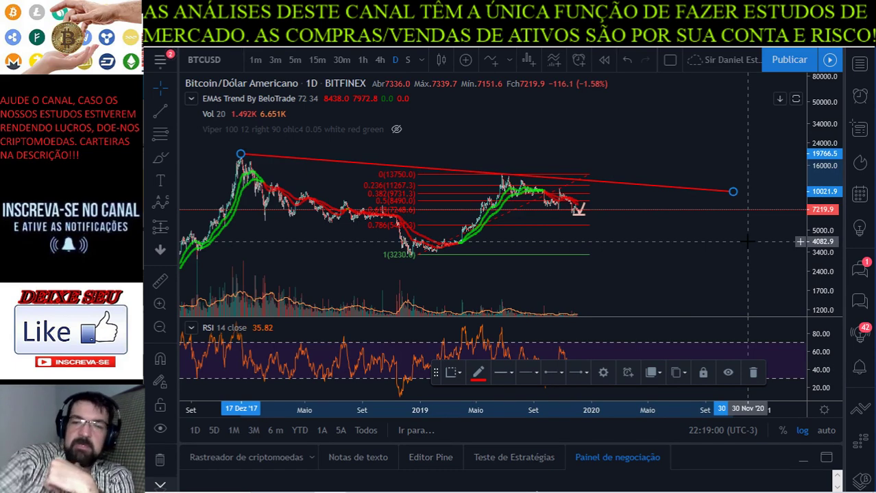
key(Delete)
Step: Draw a descending parallel channel from the June 2019 high at 13945.3 to 5548.3, with its lower boundary beneath the November 2019 low
click(160, 304)
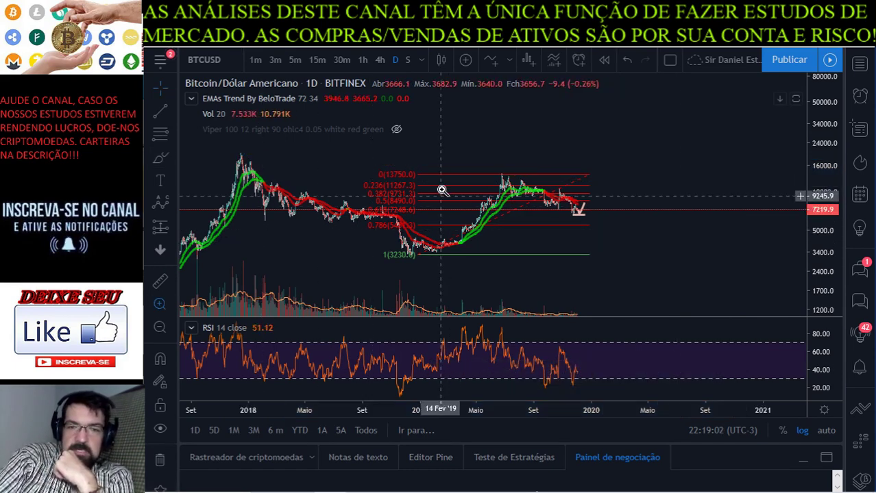
drag(449, 159, 687, 286)
scroll(651, 225, down, 4)
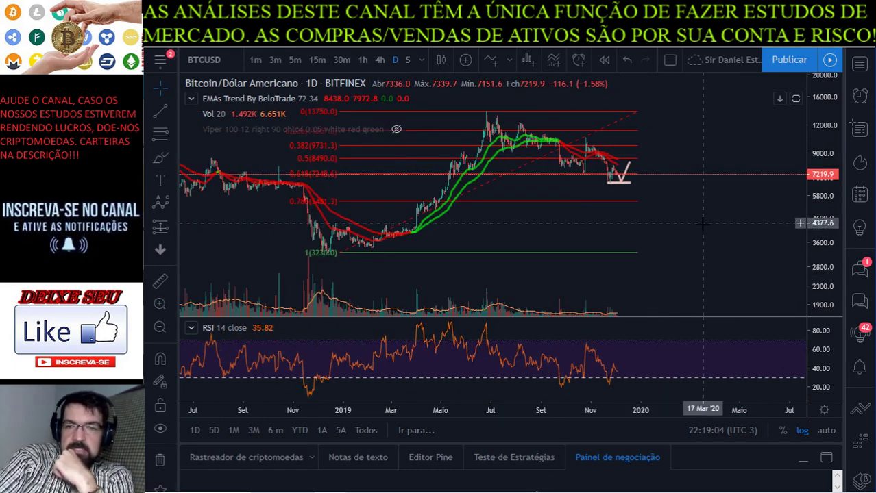
drag(702, 223, 640, 280)
click(172, 113)
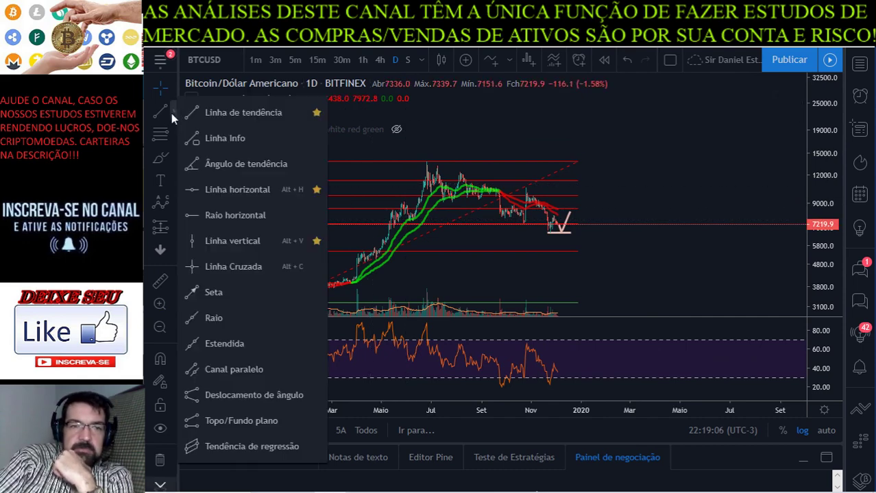
click(221, 368)
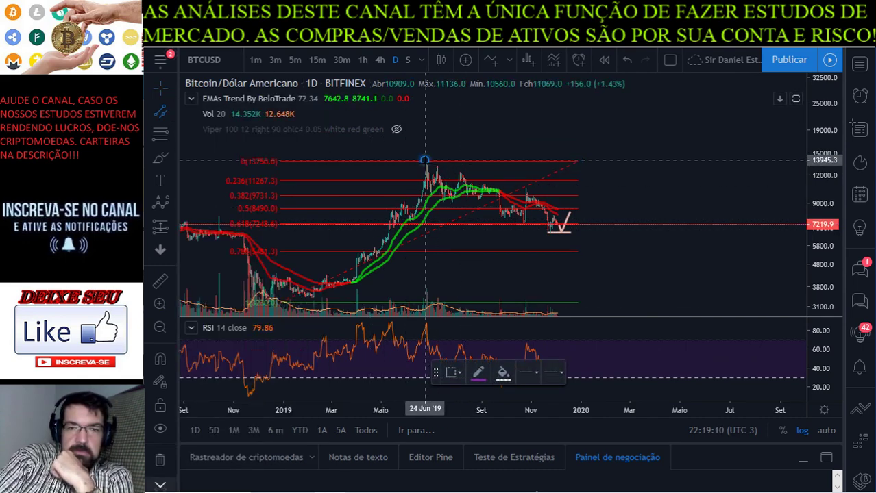
click(425, 161)
click(712, 249)
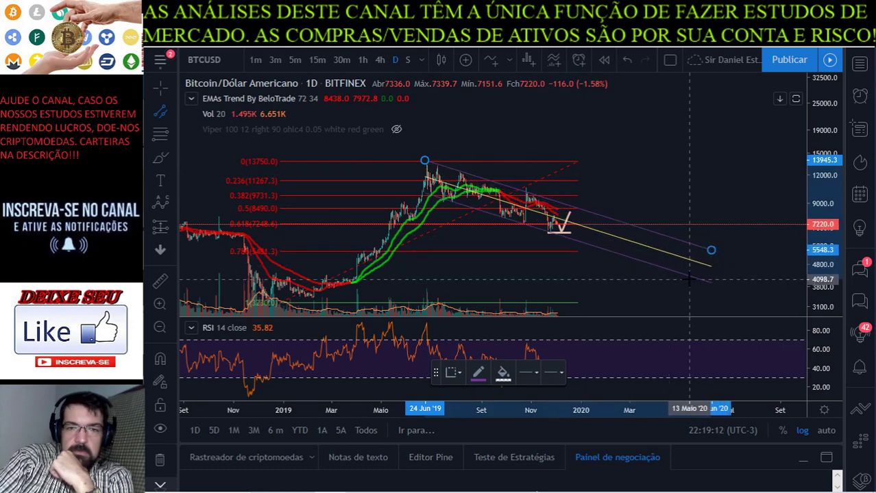
click(688, 281)
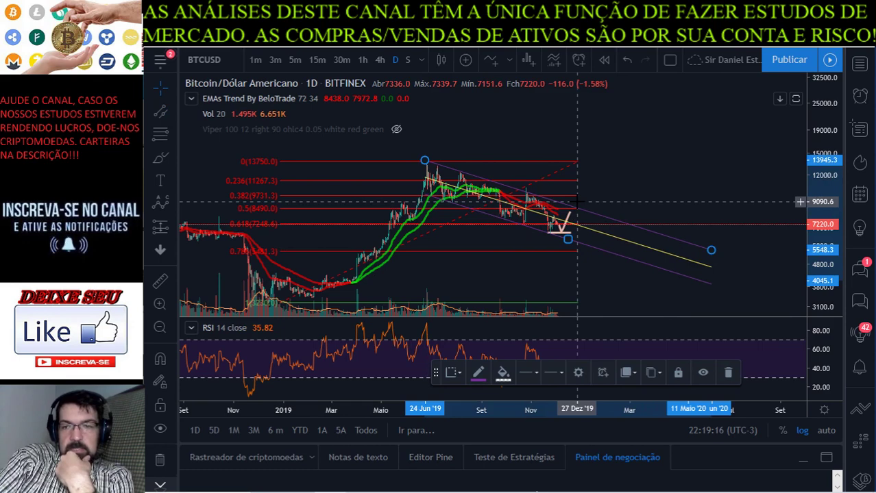
Step: Examine the daily candles and sketched rebound against the descending channel's boundaries and midline
scroll(577, 201, up, 5)
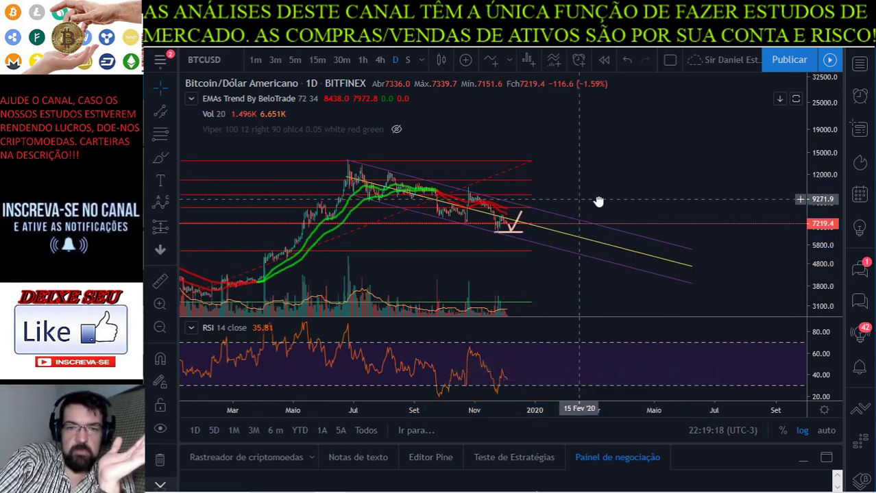
drag(672, 176, 693, 174)
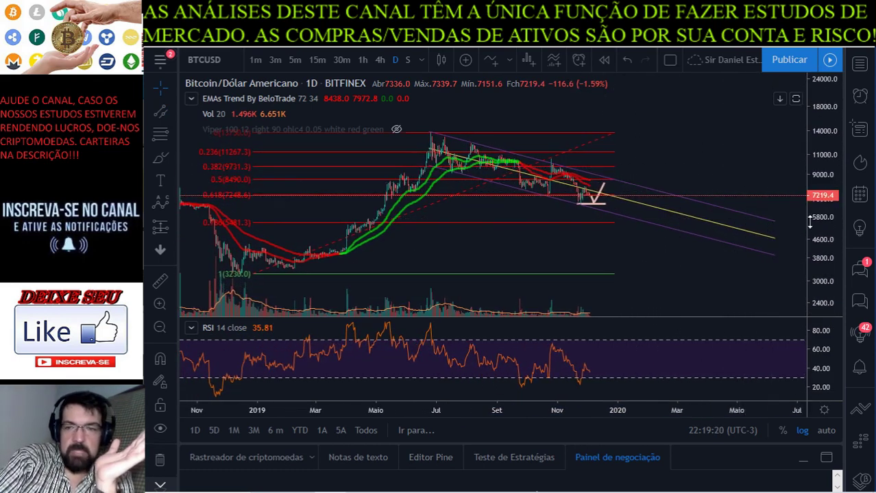
drag(815, 225, 814, 81)
scroll(737, 140, up, 4)
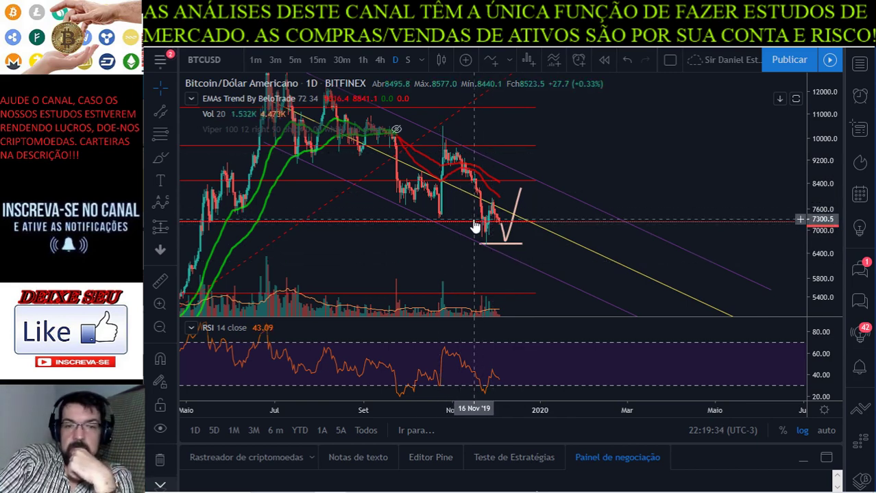
scroll(490, 179, down, 1)
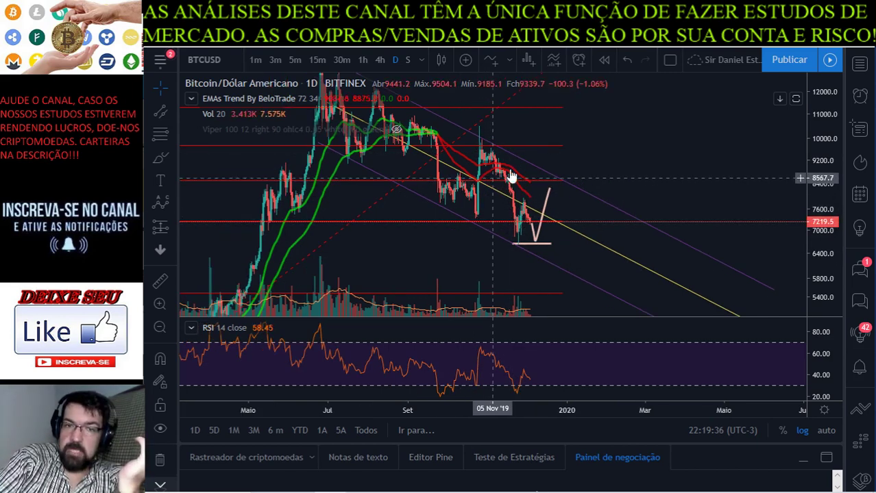
drag(649, 125, 643, 173)
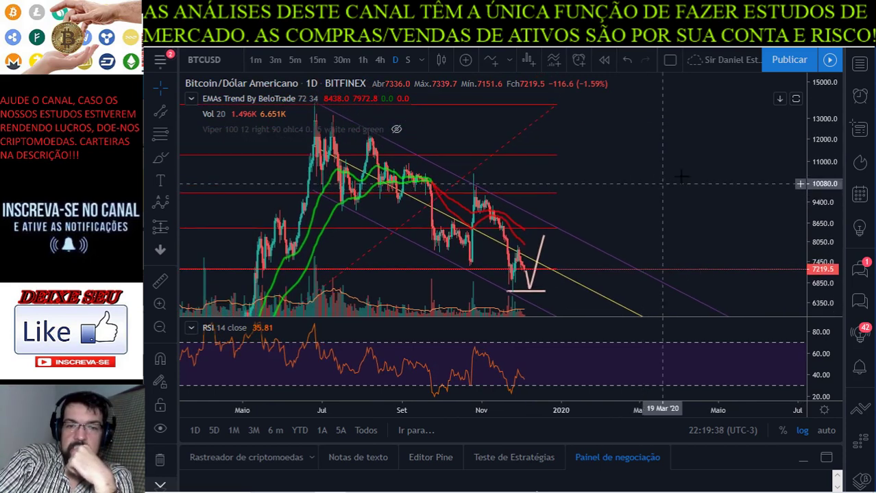
Step: Brush three zigzags over the daily swings inside the descending channel, from July 2019 to a projected December rebound at about 8800
drag(801, 128, 803, 200)
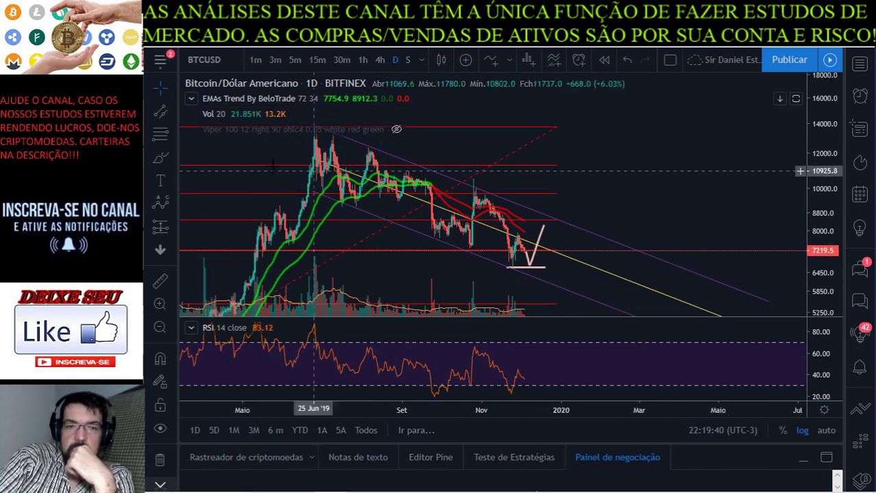
click(160, 157)
mouse_move(328, 146)
mouse_down()
mouse_move(336, 206)
mouse_move(344, 171)
mouse_up()
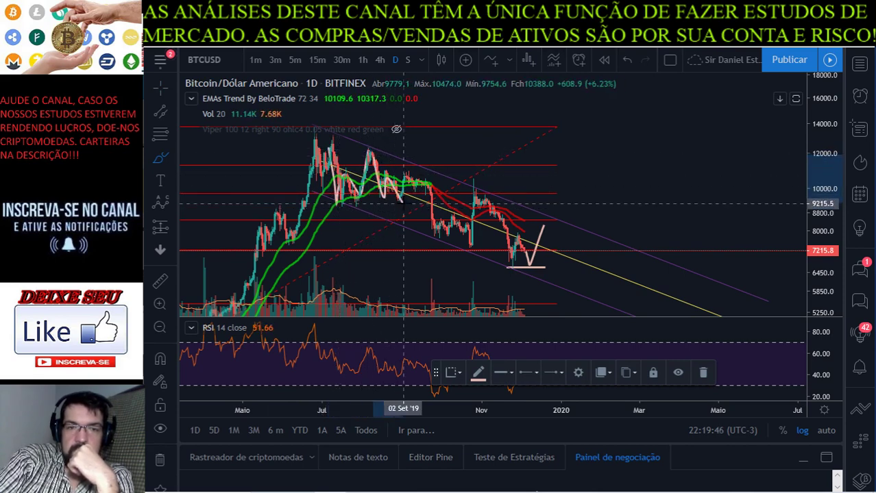
mouse_move(428, 196)
mouse_down()
mouse_move(445, 243)
mouse_move(457, 218)
mouse_move(474, 249)
mouse_move(478, 182)
mouse_up()
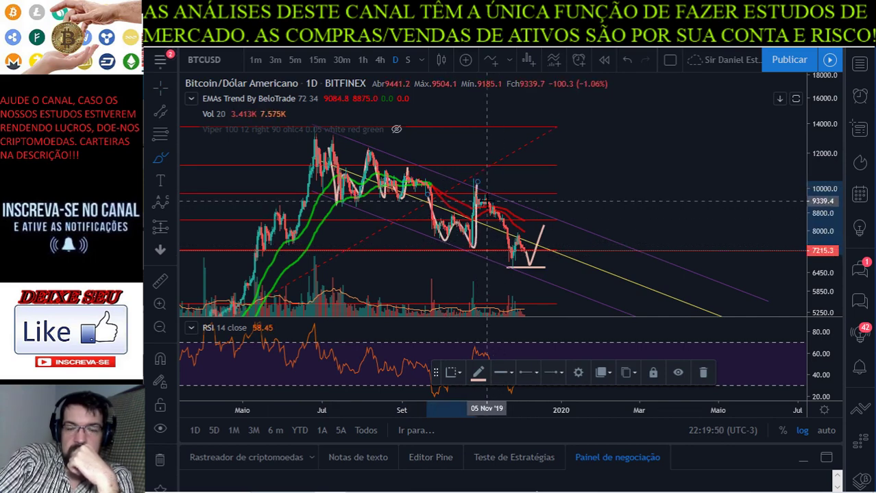
drag(522, 260, 545, 216)
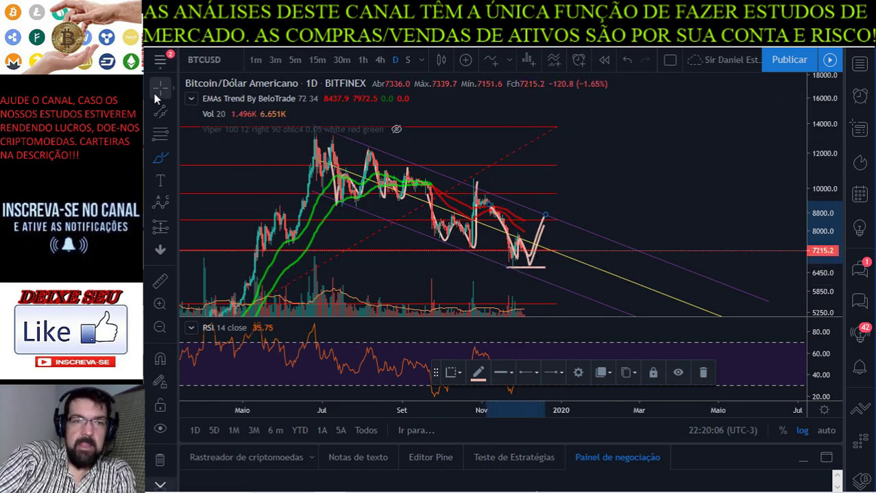
scroll(667, 146, down, 4)
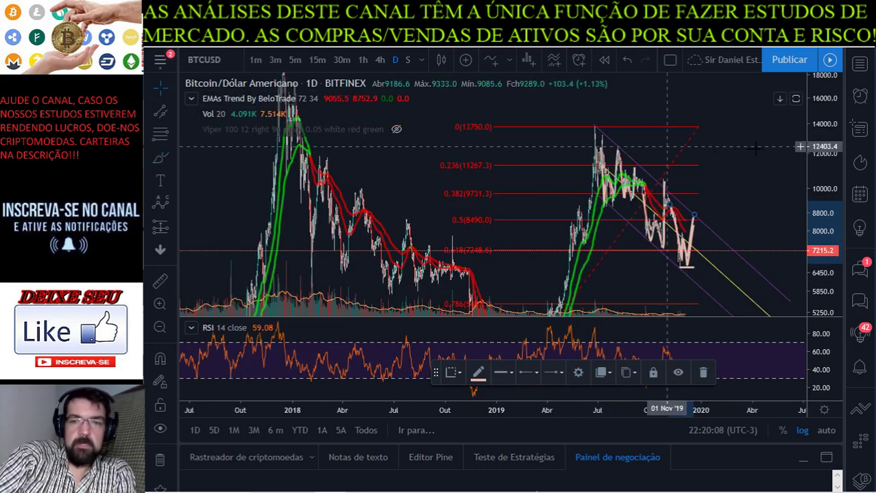
drag(825, 111, 799, 223)
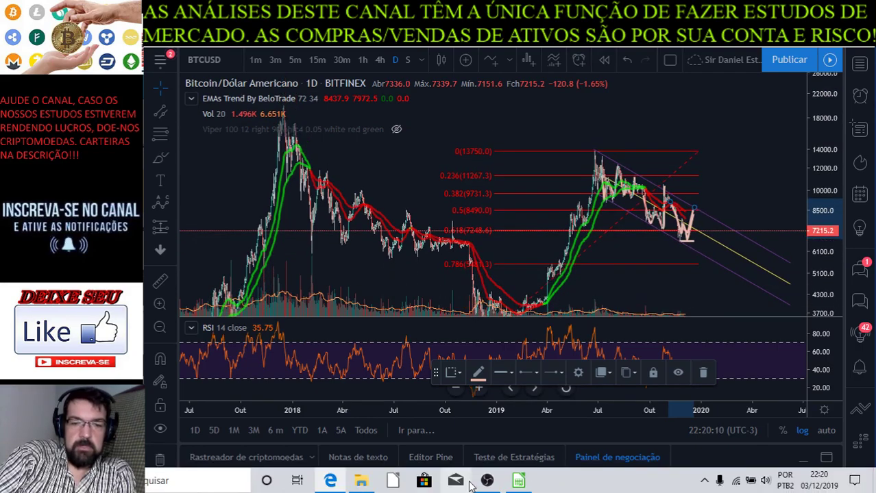
click(519, 481)
click(520, 481)
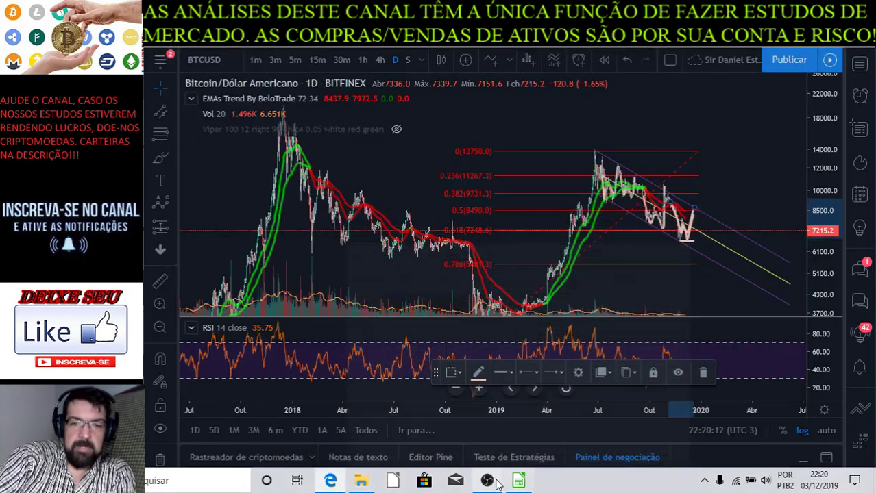
click(486, 481)
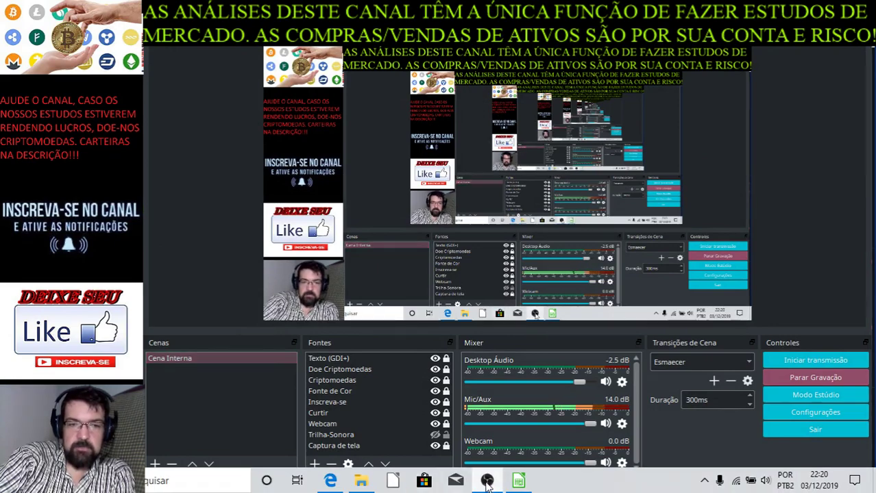
click(457, 481)
Step: Load the BitMEX ETHUSD perpetual contract on the chart
click(214, 53)
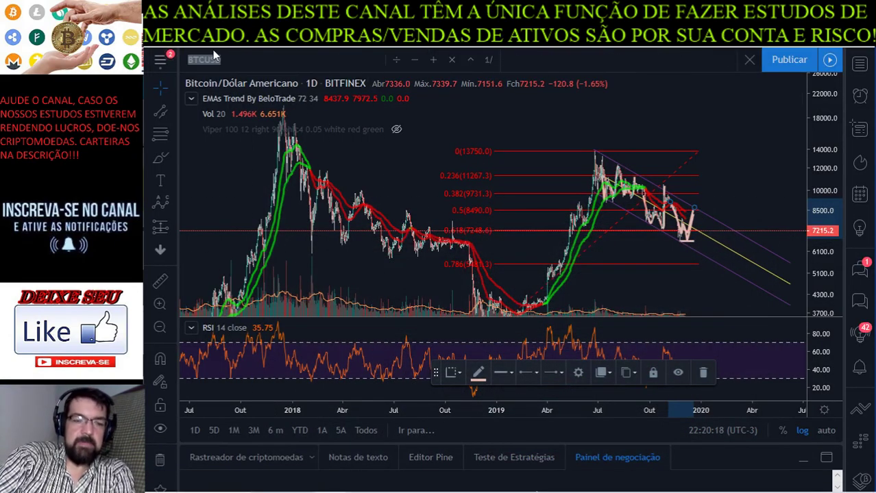
text(ETHUSD)
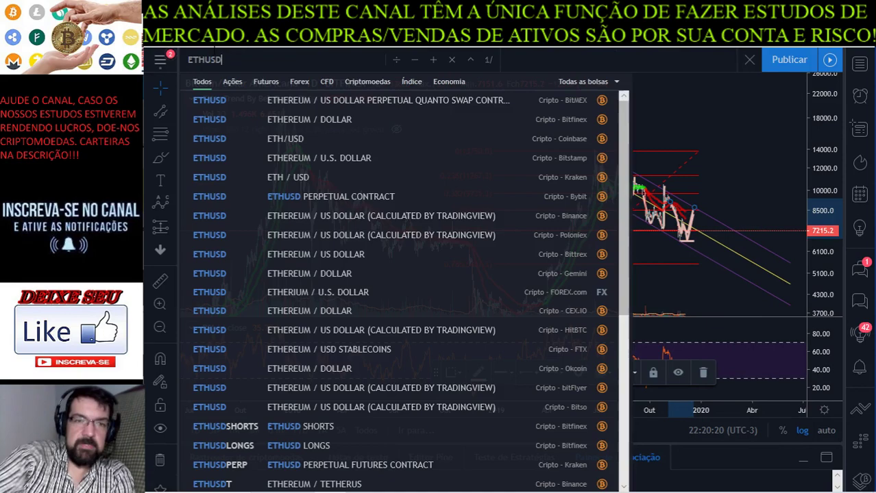
click(219, 108)
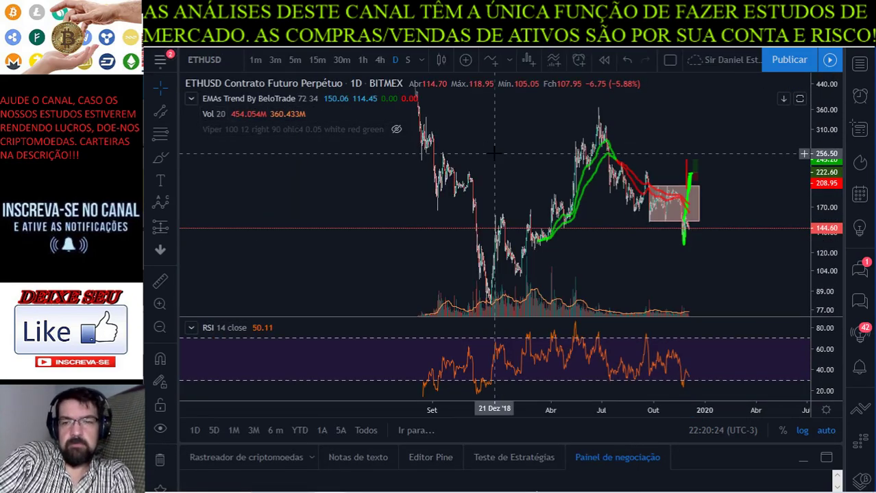
Step: Examine Ethereum's daily candles against the shaded consolidation box, moving averages and earlier green projection with its long position
scroll(494, 153, up, 10)
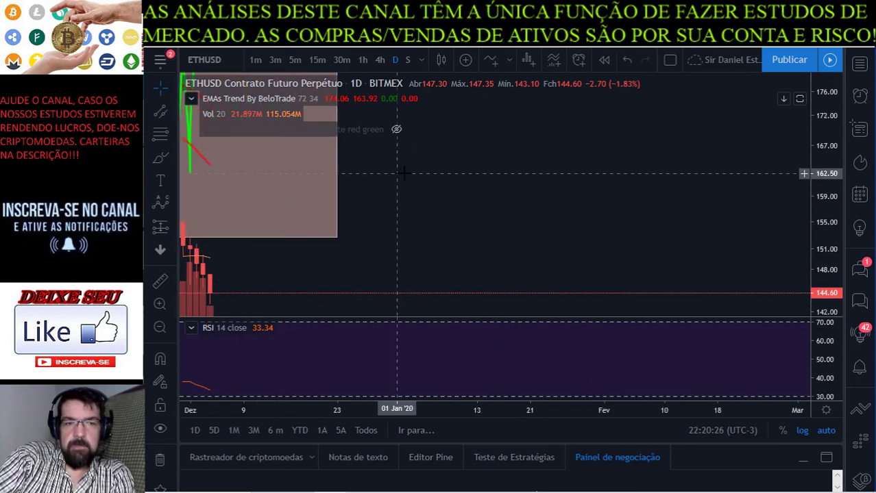
scroll(587, 188, down, 8)
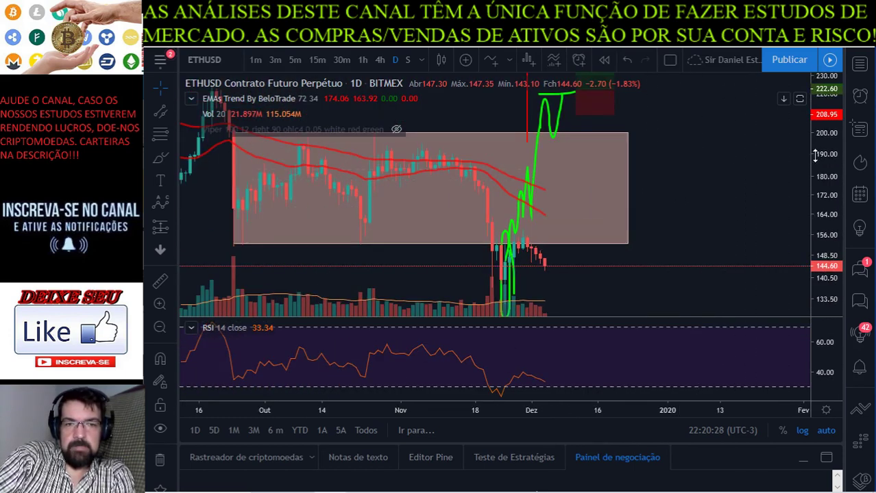
drag(833, 146, 823, 215)
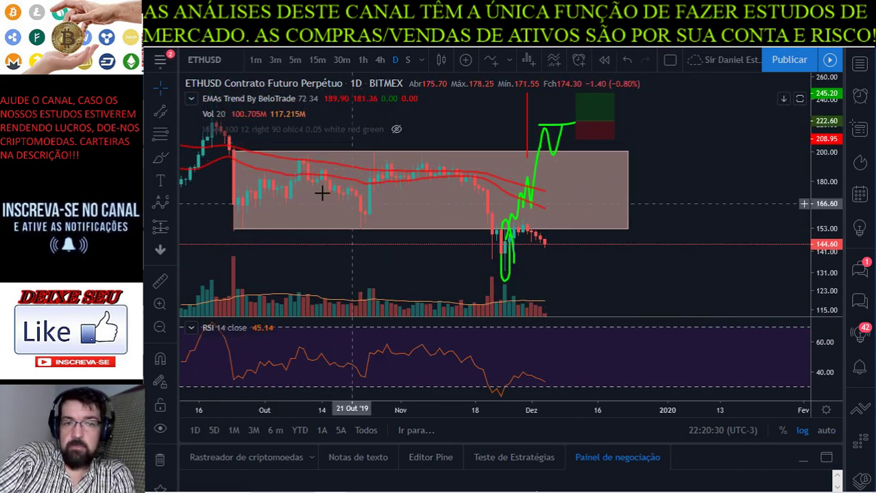
scroll(384, 197, down, 5)
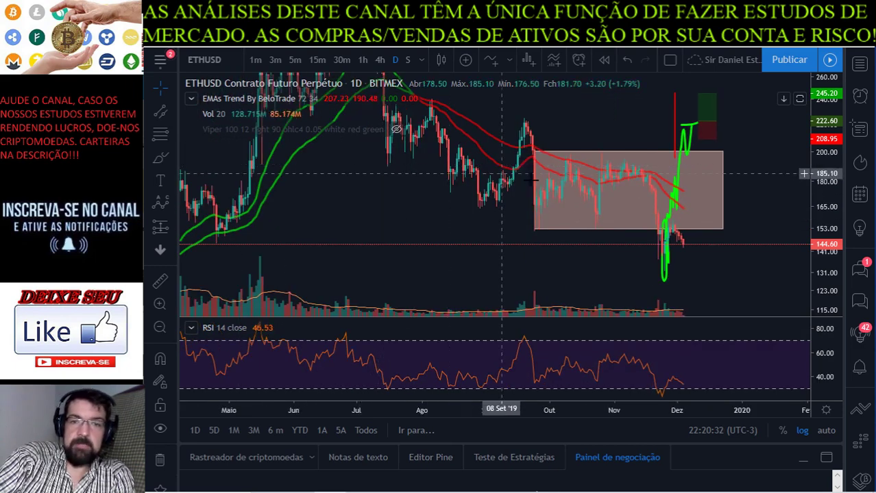
scroll(598, 190, up, 5)
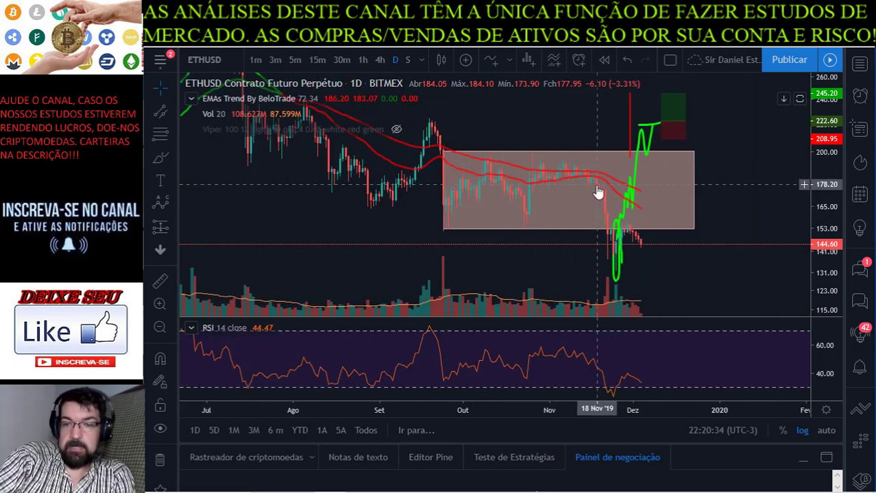
scroll(561, 196, up, 3)
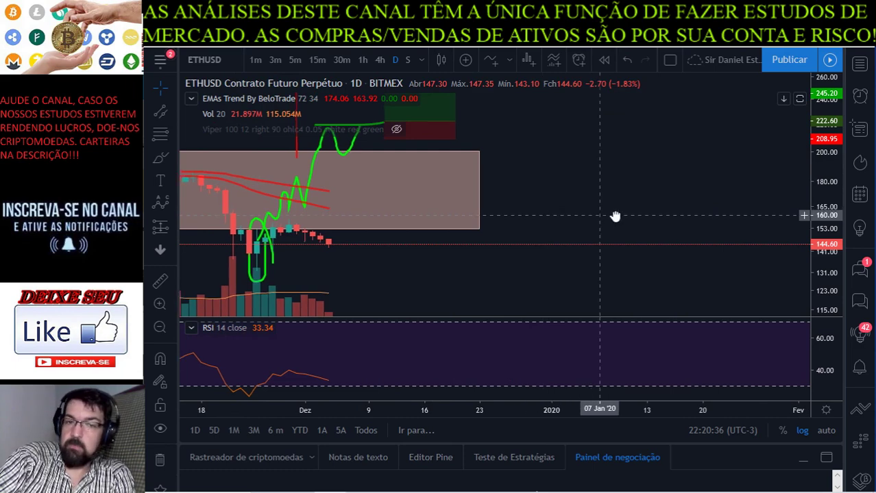
drag(614, 215, 716, 185)
scroll(723, 196, down, 3)
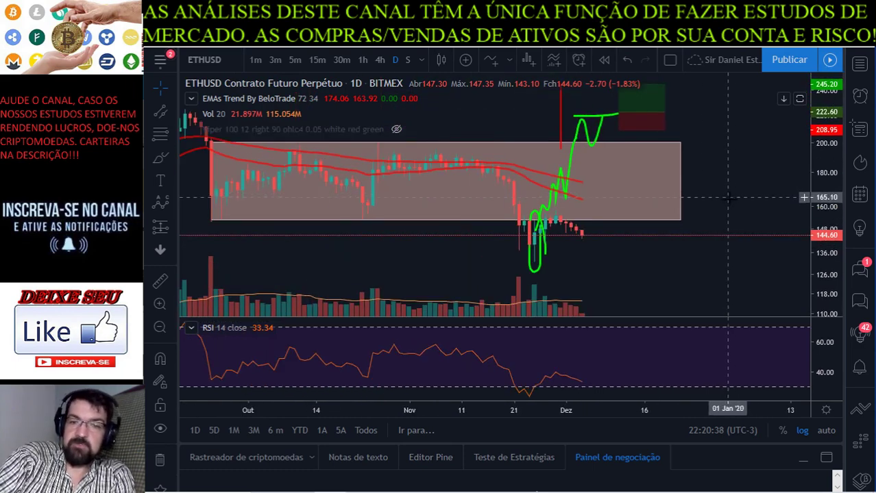
drag(827, 187, 825, 215)
mouse_move(743, 218)
mouse_down()
mouse_move(731, 203)
mouse_move(729, 213)
mouse_up()
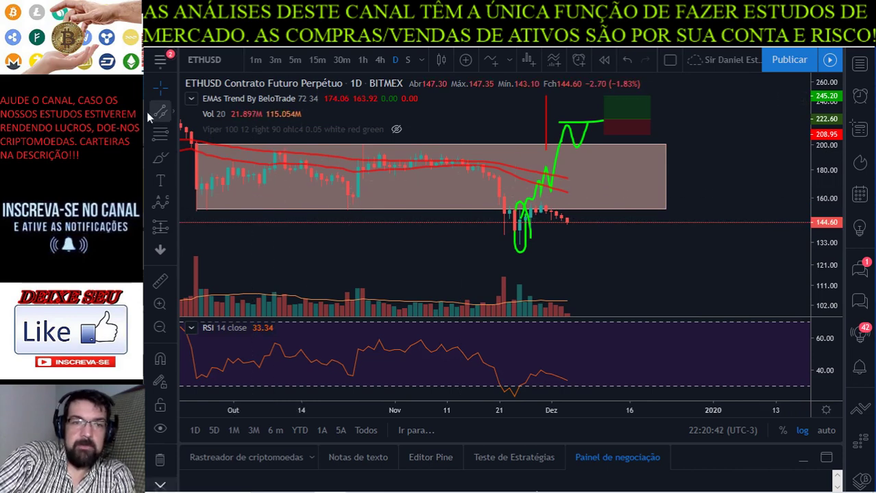
Step: Brush the swing from the 22 November breakdown through the low and rebound into a projected decline, with a horizontal support line at about 128
click(159, 158)
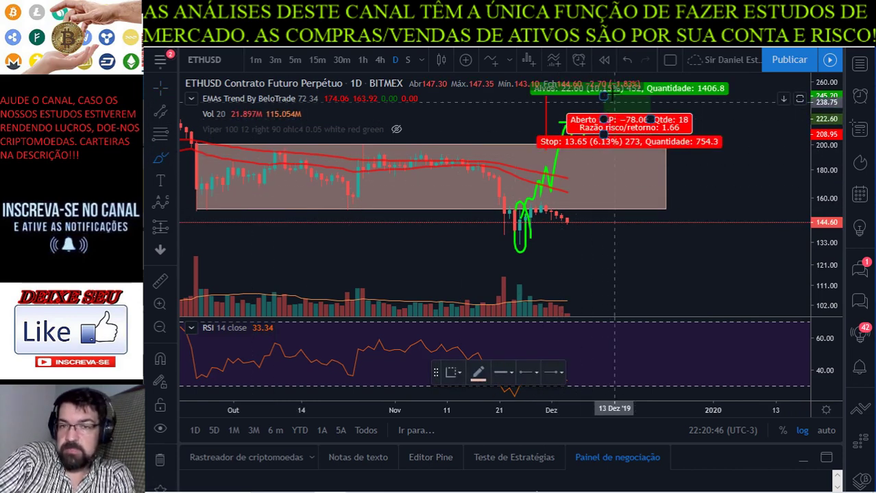
scroll(554, 214, up, 4)
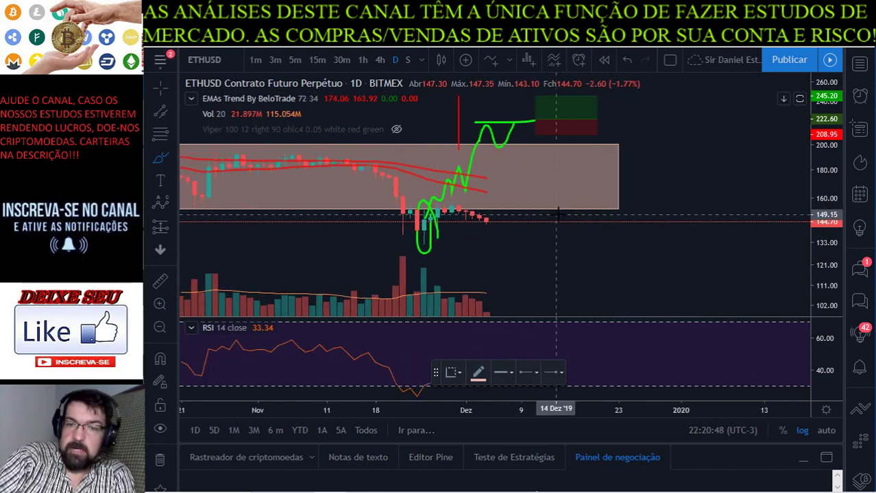
click(160, 87)
drag(507, 254, 637, 244)
click(160, 159)
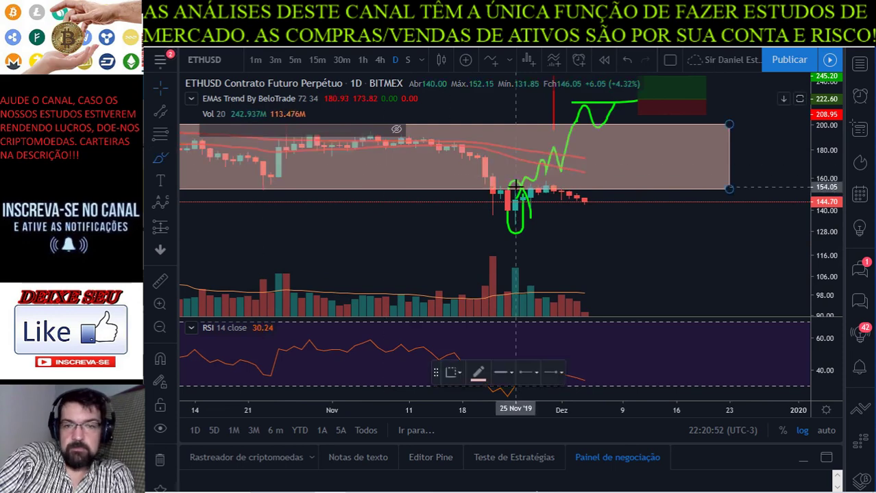
mouse_move(492, 186)
mouse_down()
mouse_move(519, 231)
mouse_move(555, 184)
mouse_move(599, 219)
mouse_up()
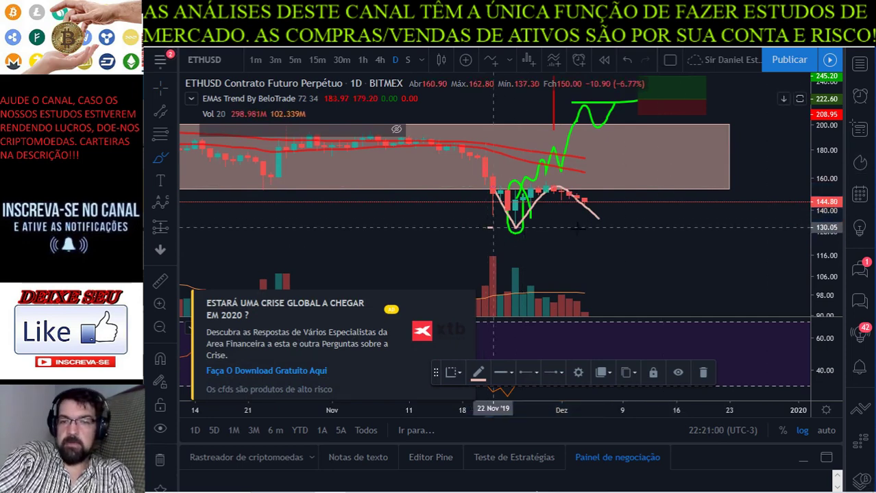
drag(487, 229, 683, 229)
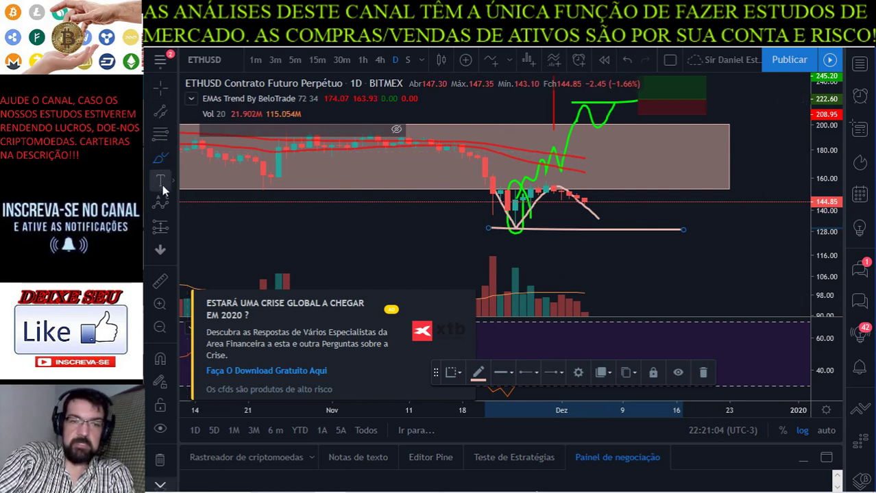
Step: Place a short position on the brushed support line with its entry at 127.65
click(172, 229)
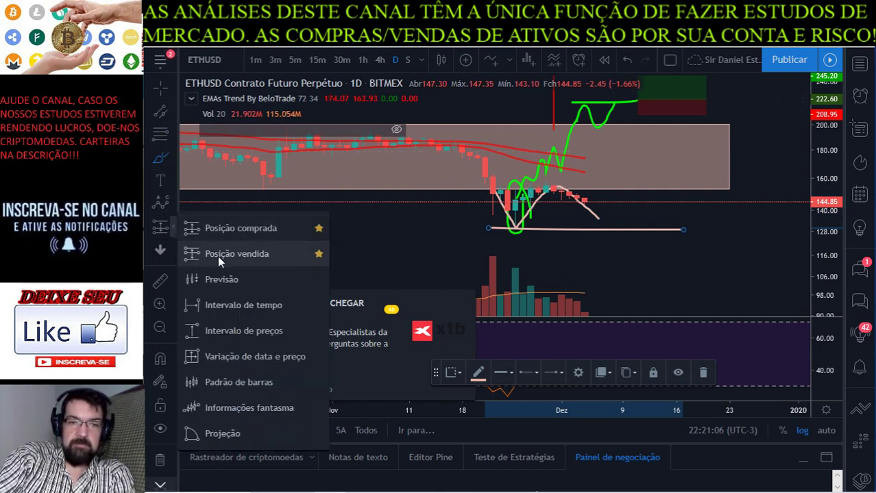
click(218, 255)
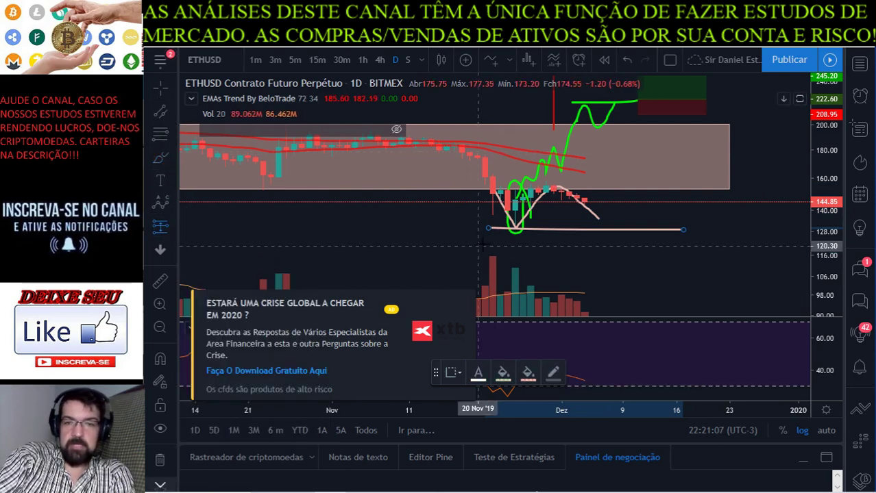
click(569, 232)
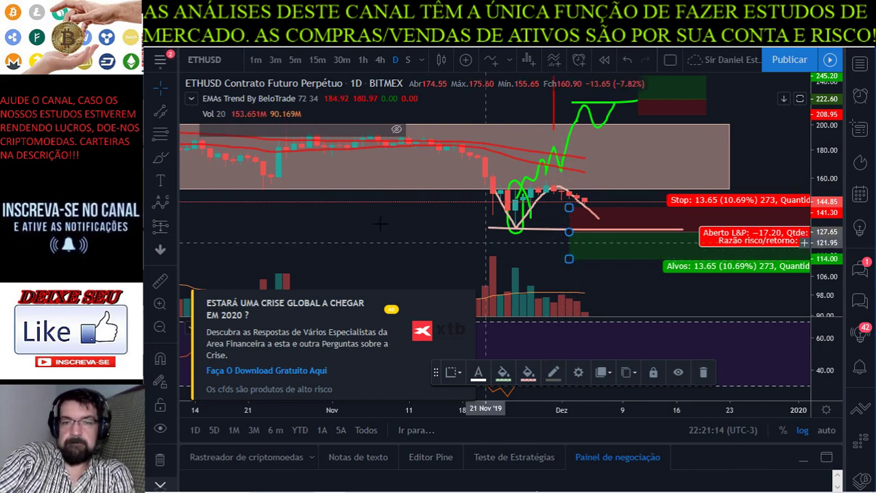
Step: Draw a vertical trend line spanning the consolidation box's height, move it beneath the support line, and extend the short position's target to 100.50
click(169, 111)
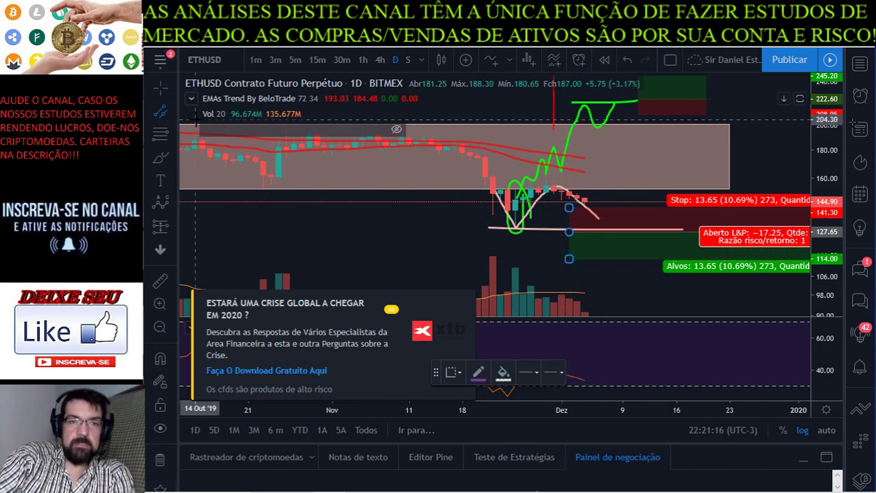
click(175, 114)
click(199, 111)
scroll(419, 130, down, 7)
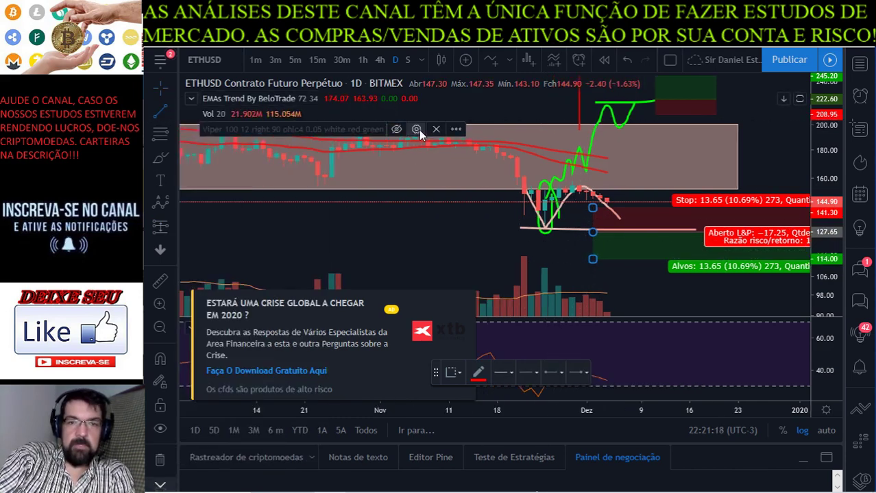
click(583, 122)
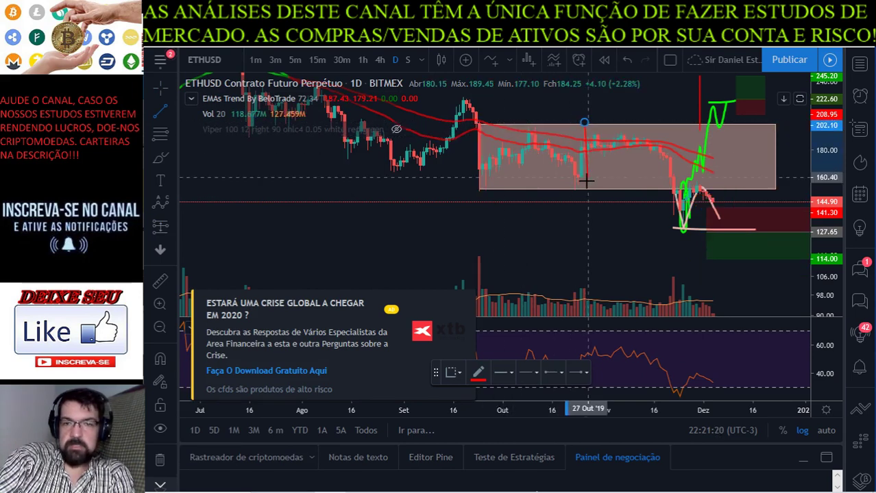
click(584, 188)
drag(583, 175, 707, 290)
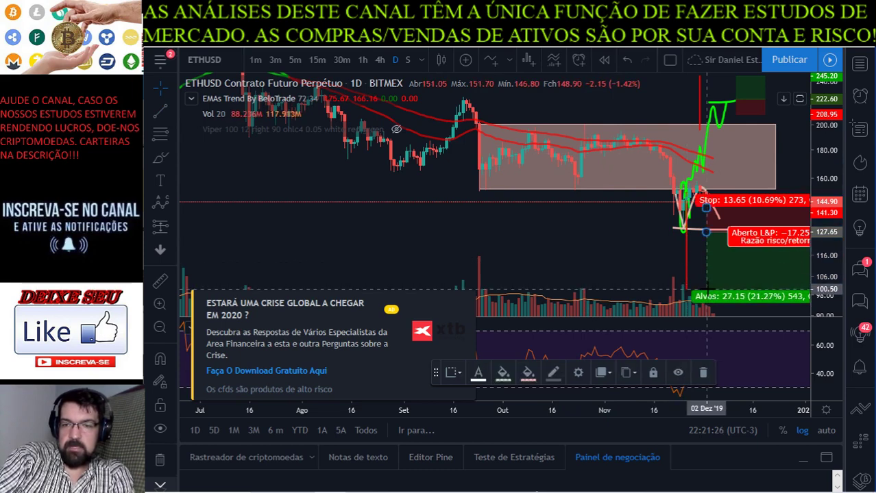
drag(619, 248, 464, 186)
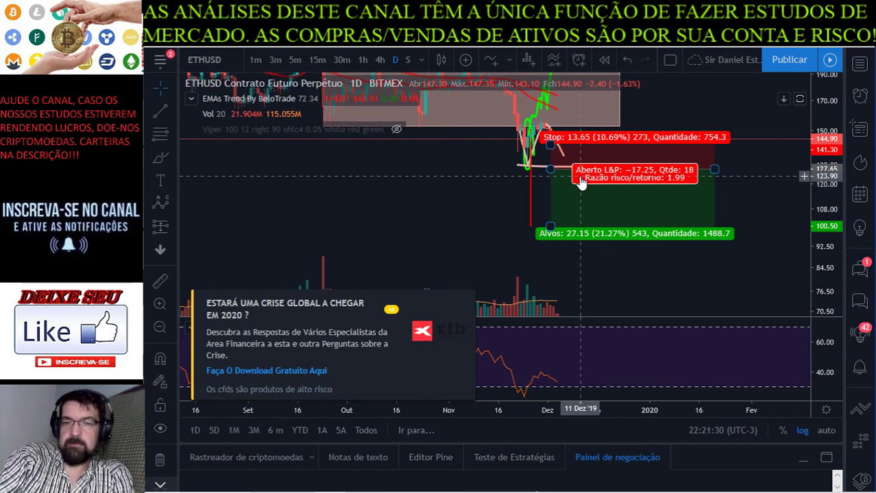
scroll(508, 184, down, 3)
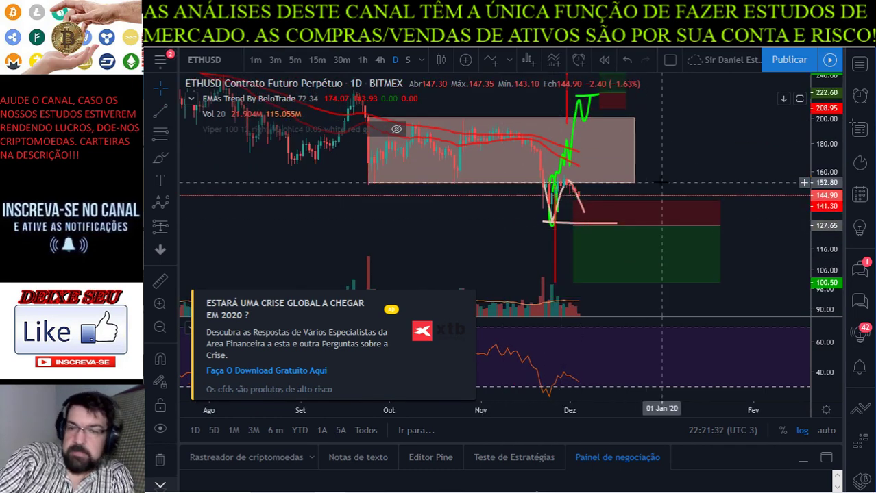
scroll(644, 205, up, 2)
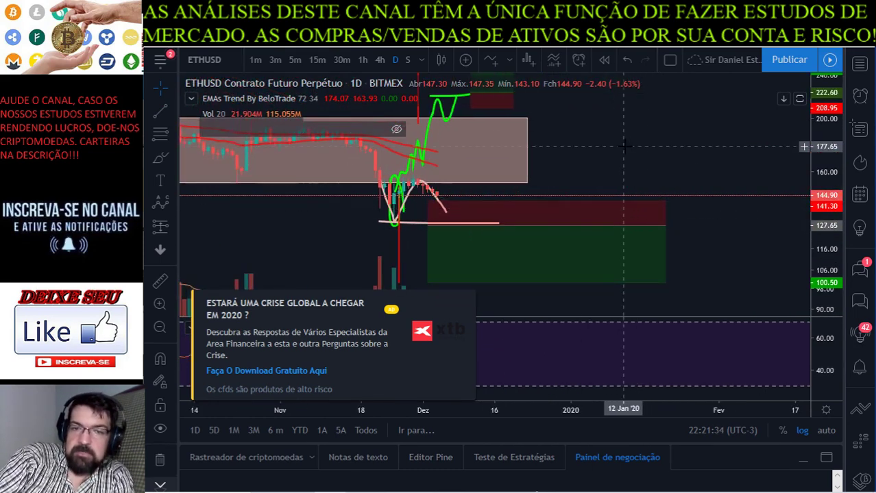
drag(624, 146, 706, 136)
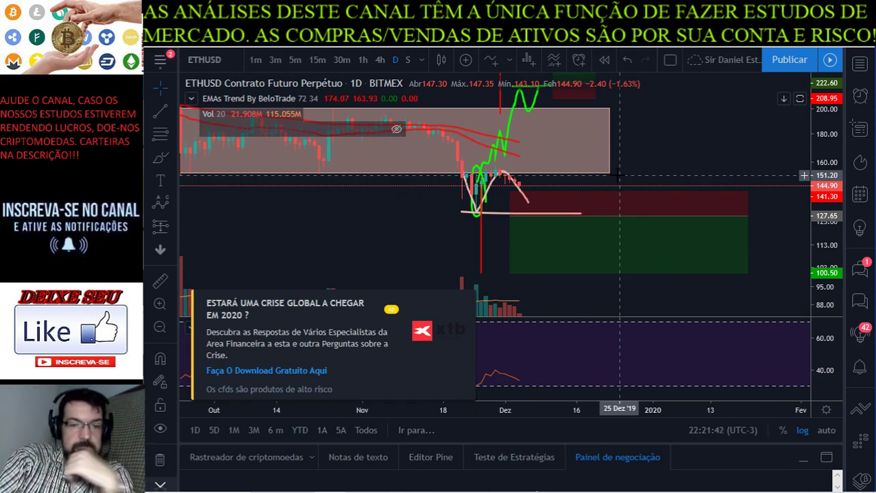
Step: Dismiss the advertisement covering the chart and check the short position's stop, target and risk/reward ratio against the daily candles
click(464, 302)
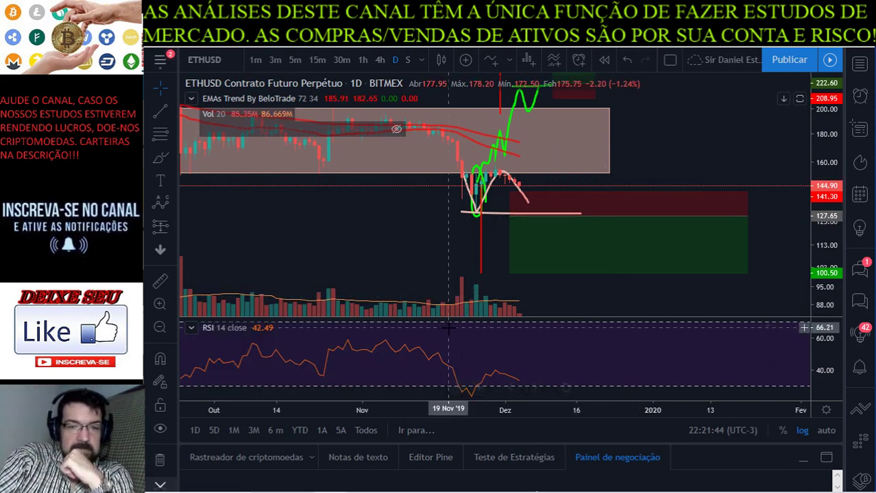
mouse_move(549, 231)
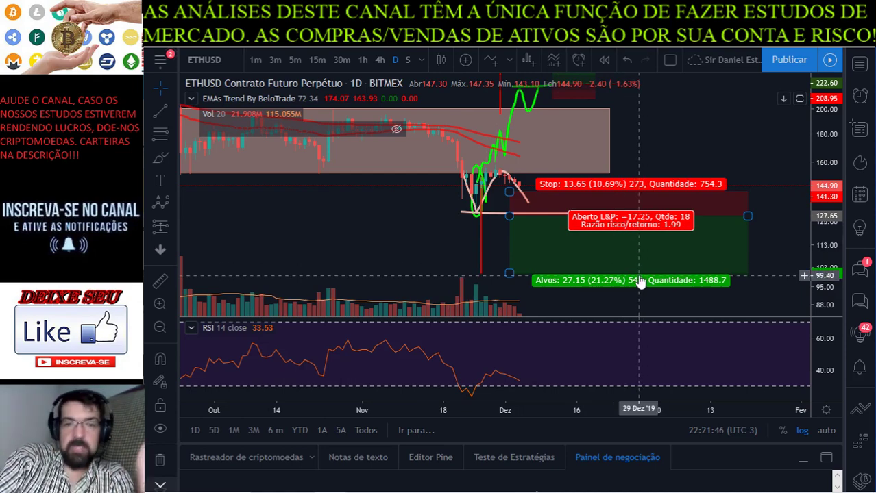
click(439, 236)
scroll(425, 246, down, 2)
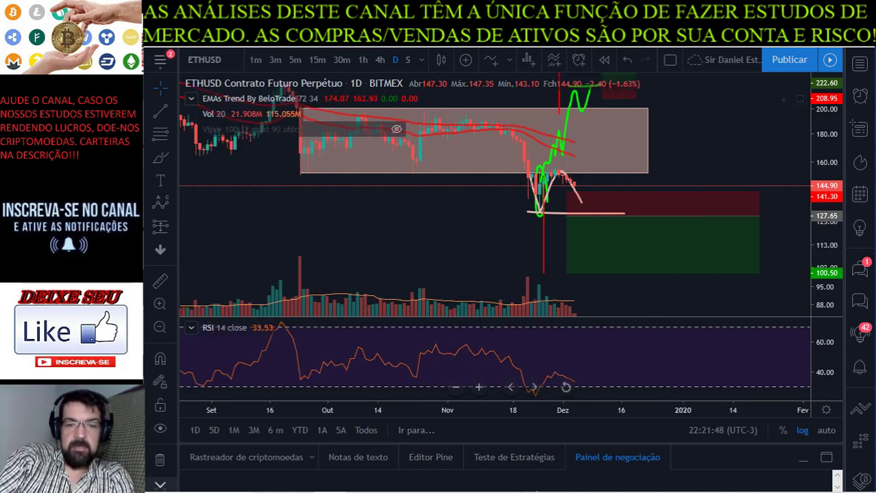
Step: Switch to the LibreOffice Calc Cripto sheet and enter the ETH note "Possível redistribuição/confirmando pivô de baixa" in B4
click(518, 479)
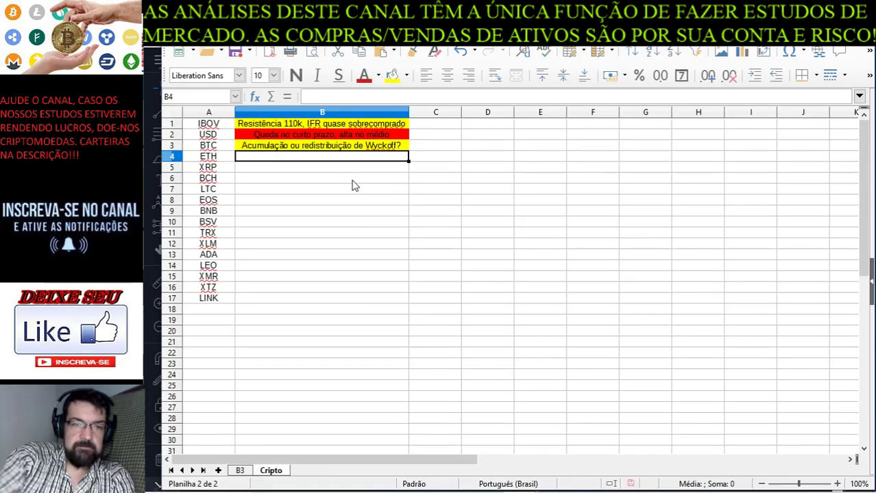
text(Pos)
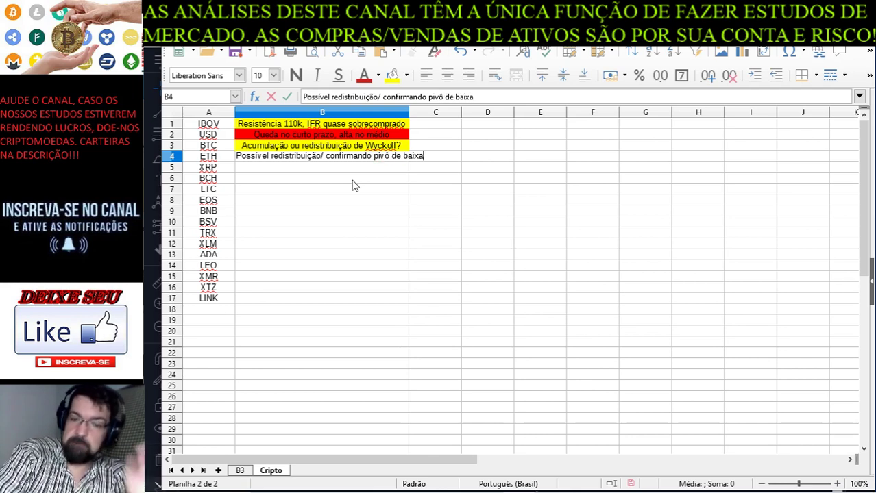
key(Return)
double_click(324, 157)
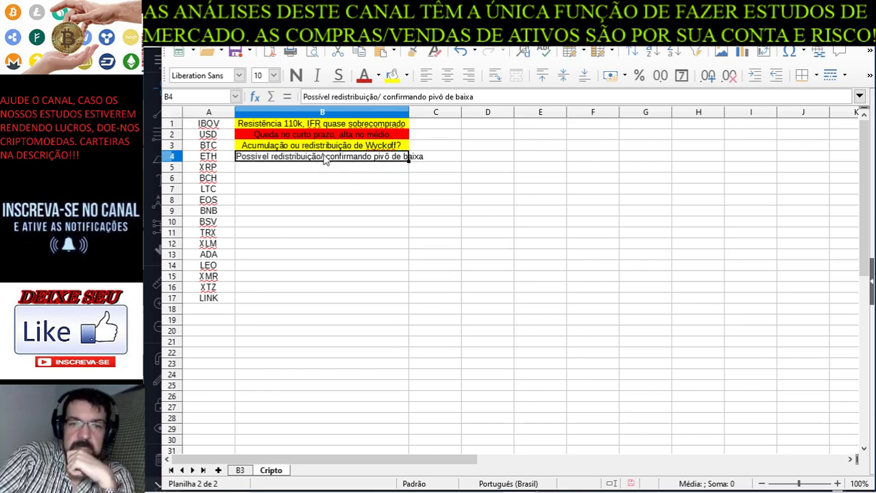
key(Delete)
key(Return)
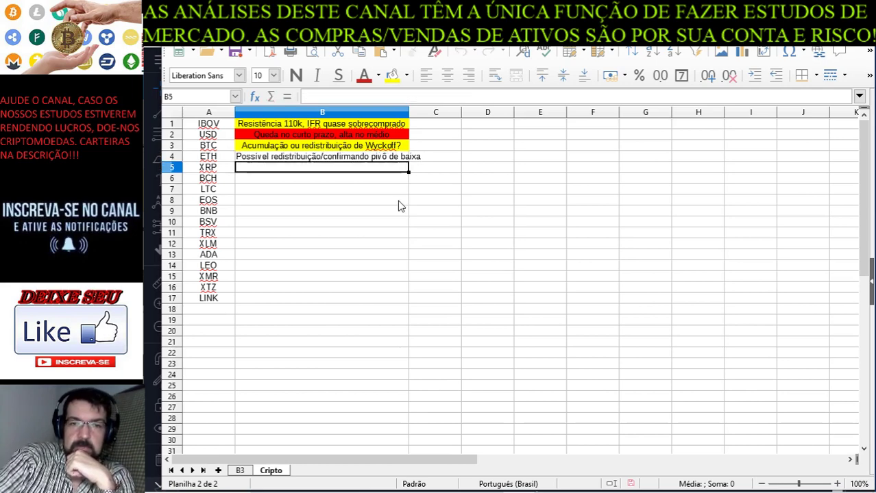
Step: Widen column B to fit the ETH note and fill cell B4 with a red background
drag(409, 116, 427, 115)
click(398, 157)
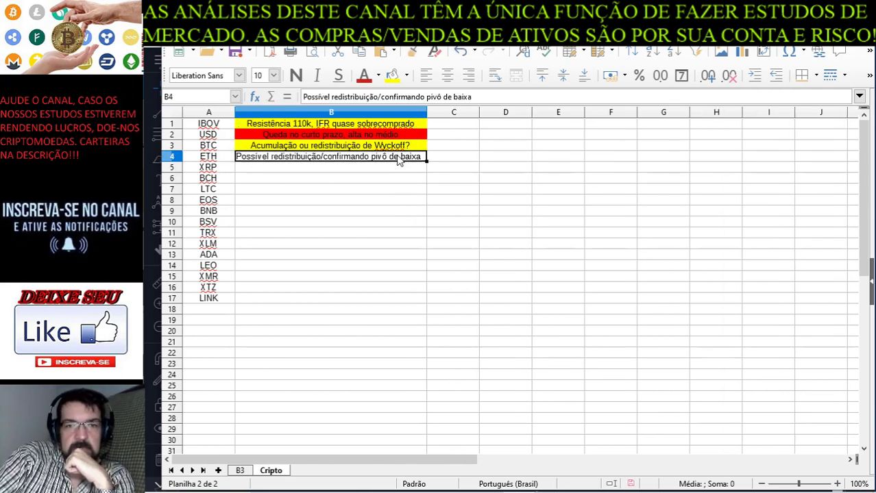
click(407, 75)
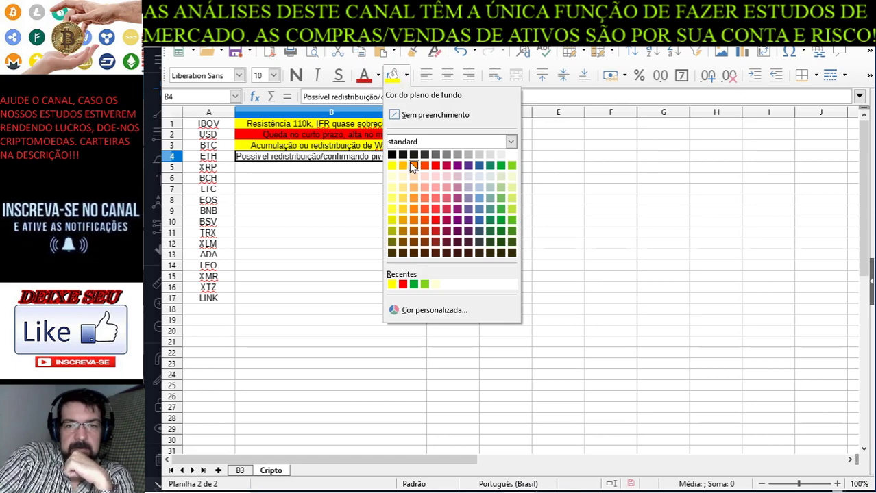
click(435, 166)
click(358, 171)
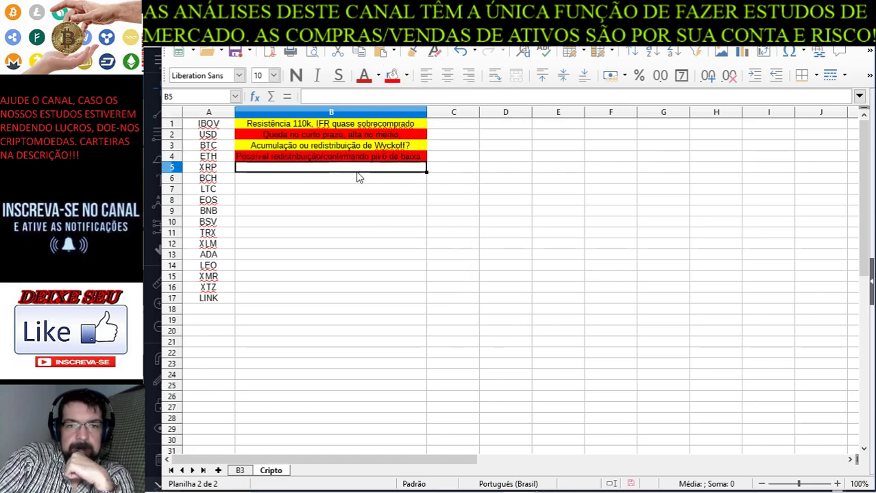
Step: Return to the TradingView chart and view Ethereum's daily candles around the November decline more closely
click(152, 454)
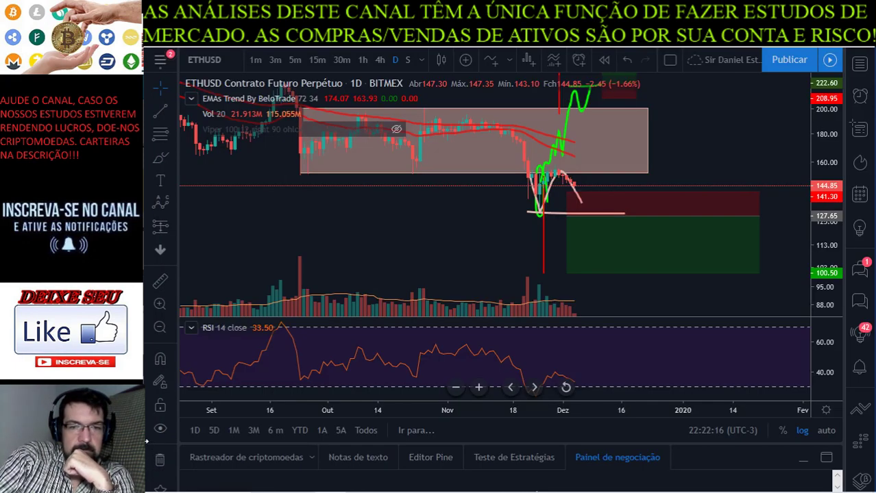
scroll(443, 223, up, 2)
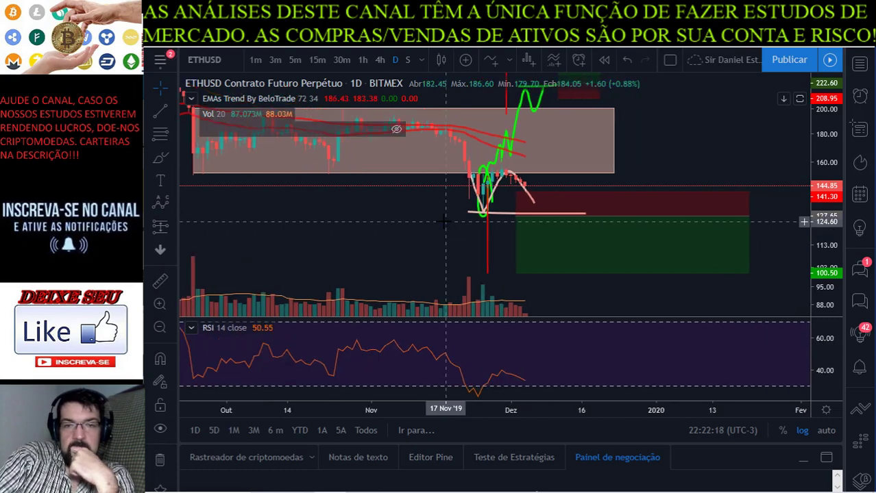
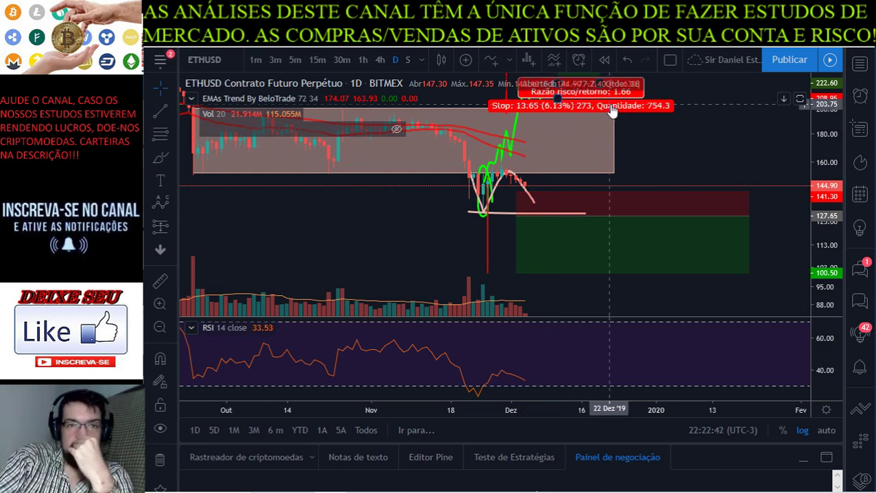
Step: Examine Ethereum's daily RSI in an enlarged pane, comparing the November low with earlier swings since May, and return to the price chart
drag(653, 127, 704, 176)
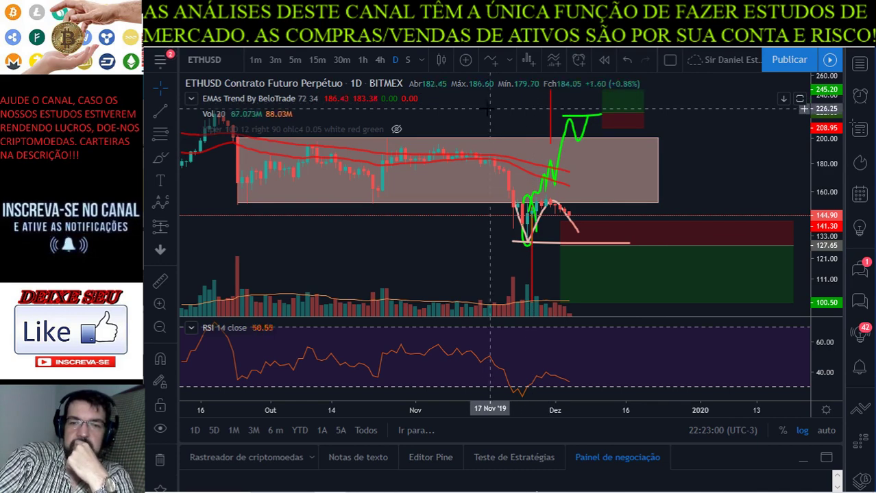
scroll(664, 192, down, 2)
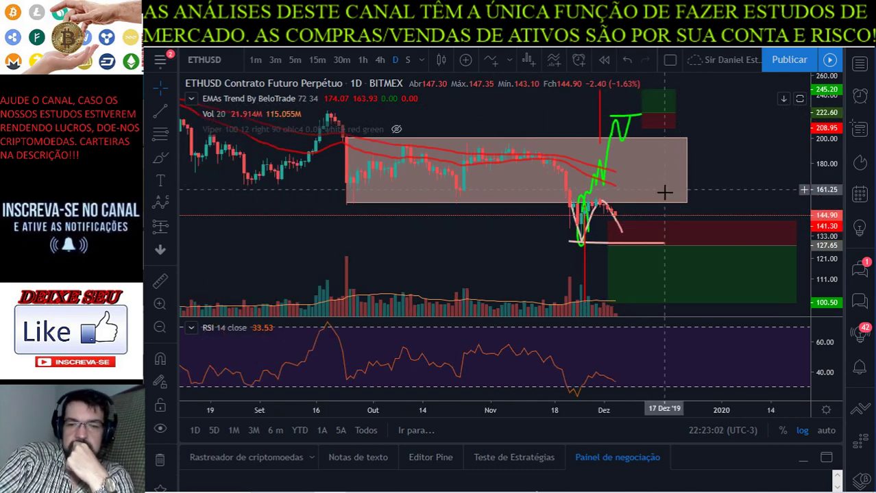
double_click(643, 341)
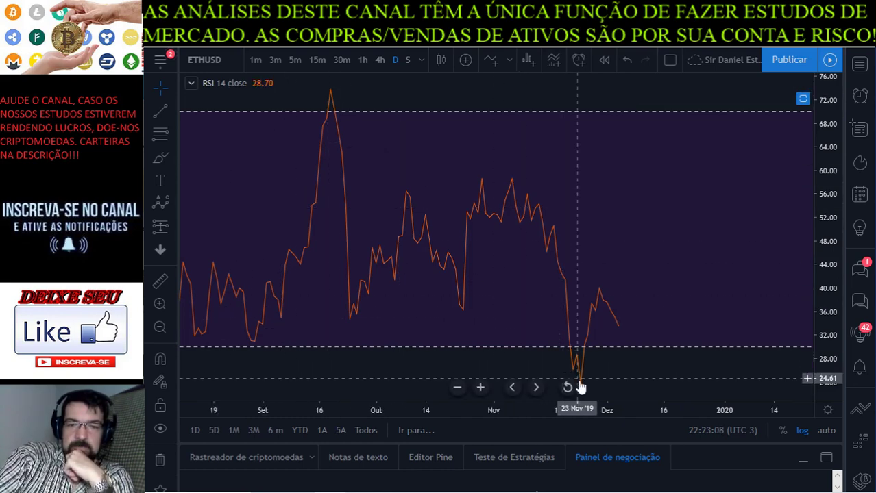
scroll(579, 380, down, 4)
drag(579, 368, 500, 366)
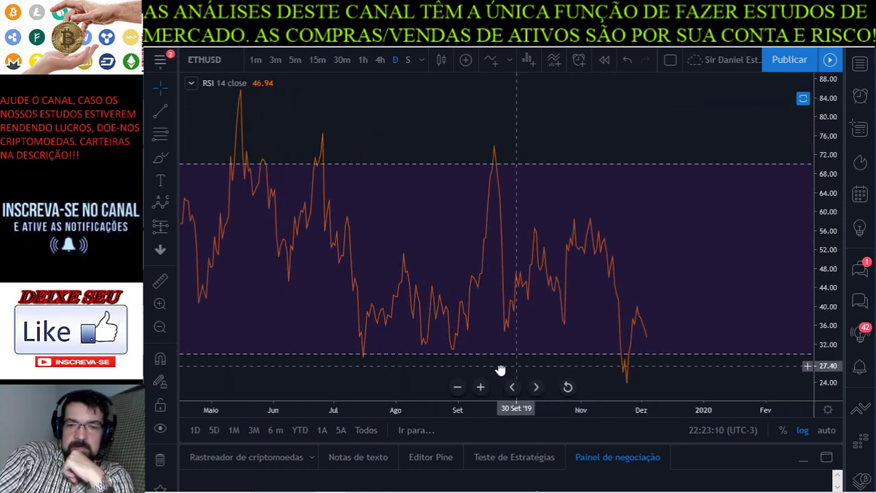
double_click(645, 281)
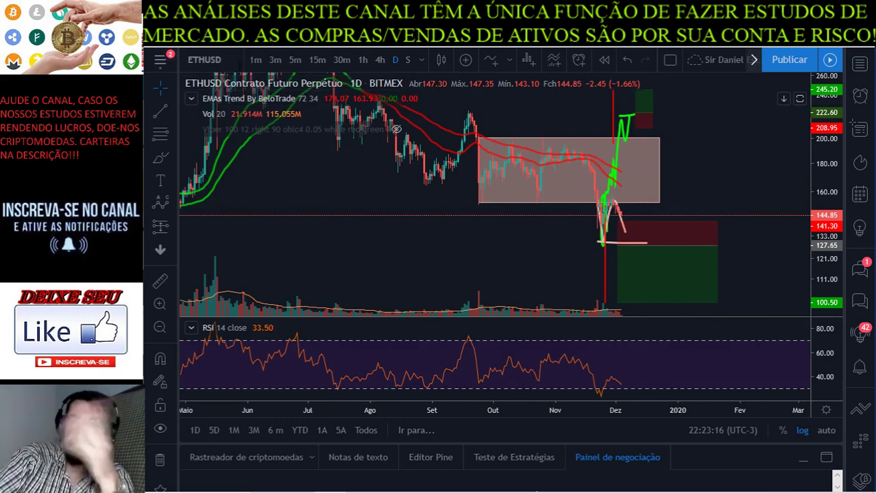
click(629, 253)
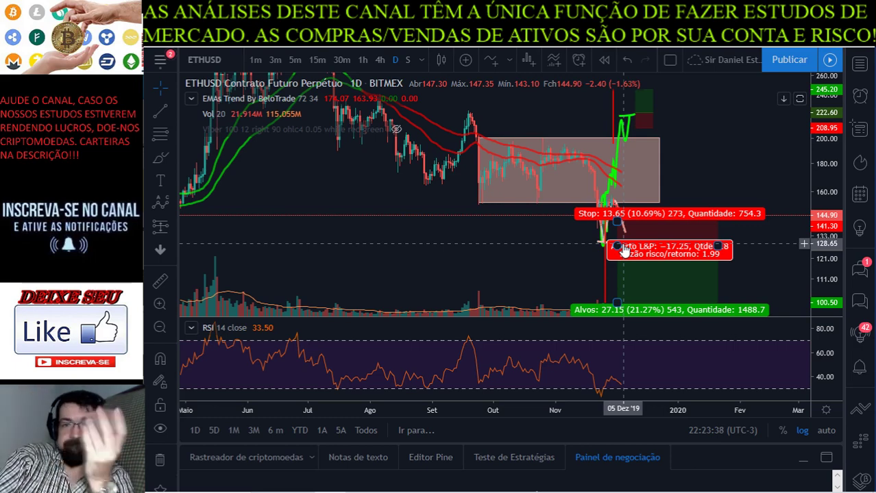
Step: Load the XRPUSD chart from Bitfinex
click(212, 60)
text(XRP)
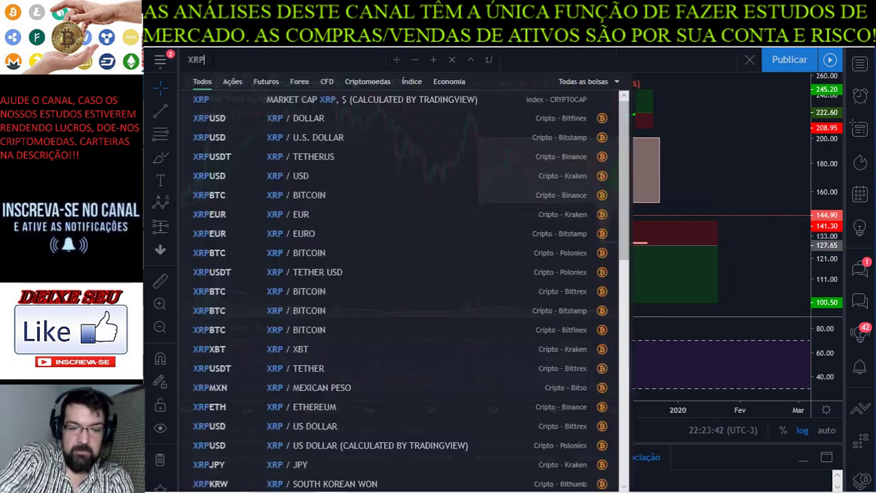
text(USD)
click(224, 104)
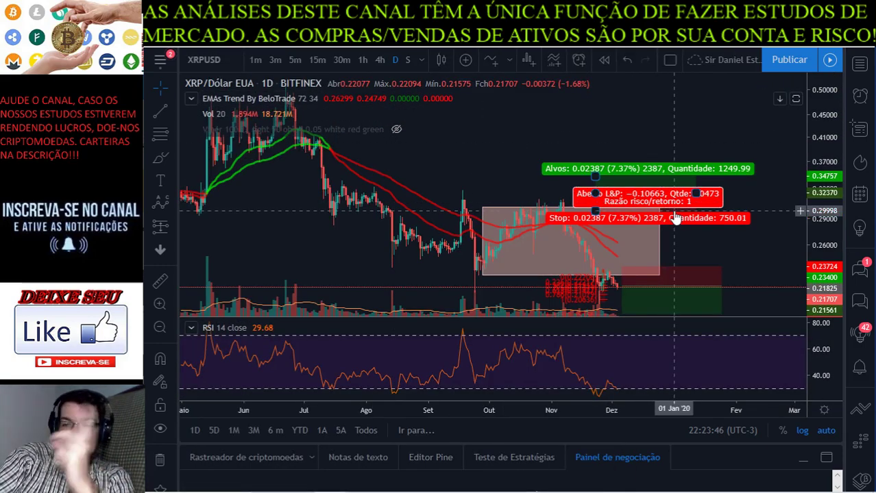
Step: Examine XRP's daily candles against the consolidation box, Fibonacci levels and the existing long and short positions
scroll(674, 220, up, 3)
scroll(670, 218, up, 3)
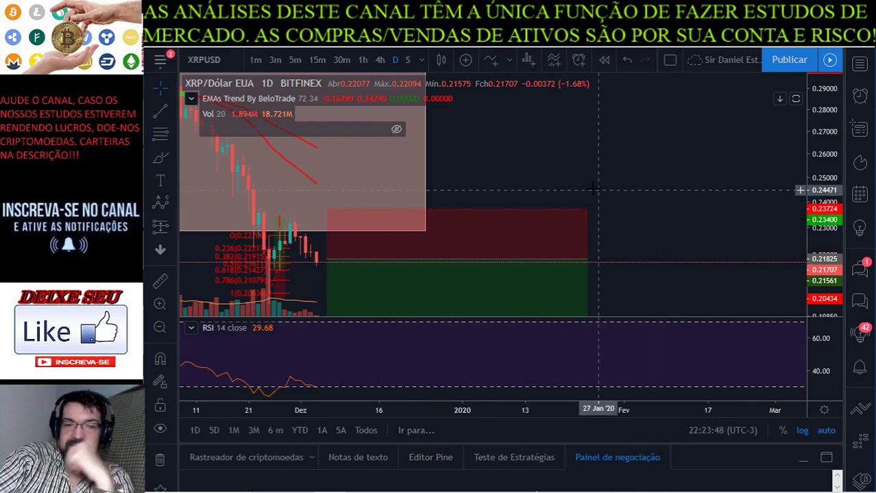
drag(577, 184, 644, 179)
scroll(645, 180, up, 2)
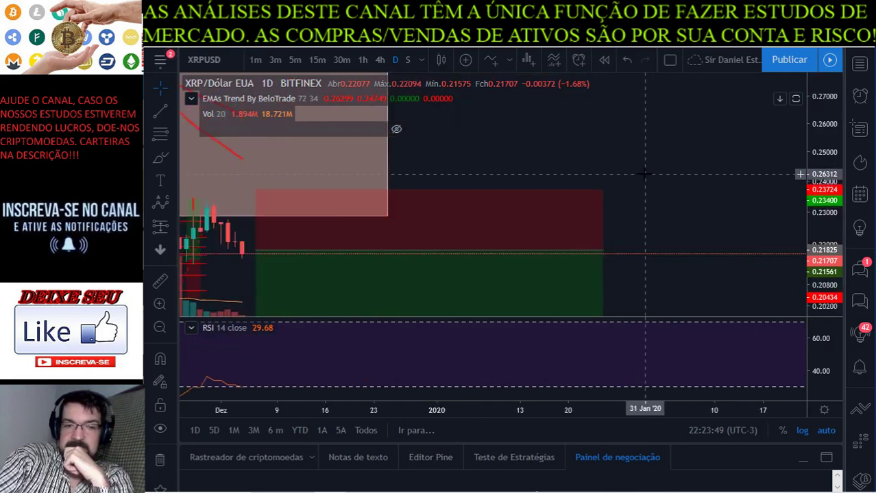
click(516, 186)
mouse_move(589, 176)
mouse_down()
mouse_move(847, 132)
mouse_move(811, 208)
mouse_up()
scroll(788, 155, down, 4)
drag(728, 197, 727, 204)
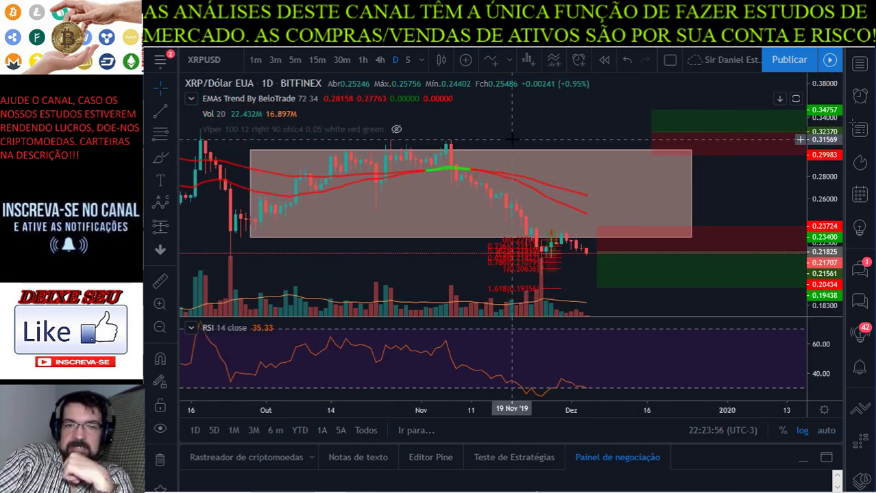
click(650, 131)
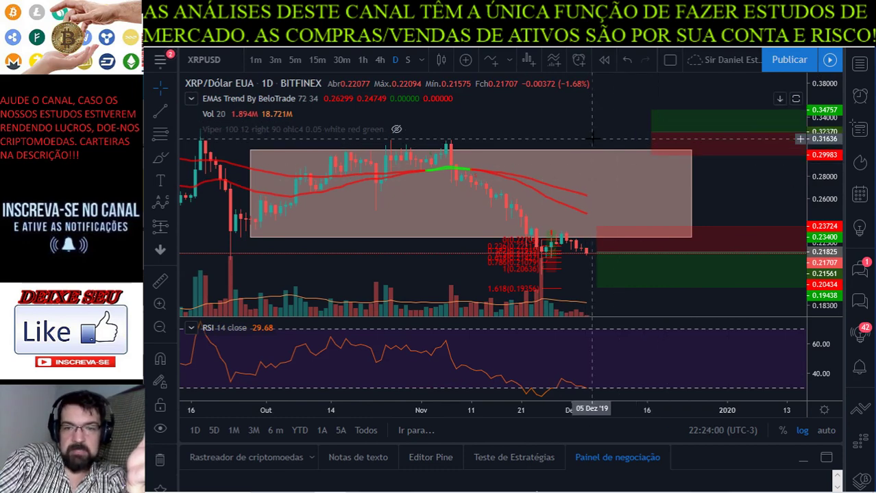
drag(595, 215, 531, 170)
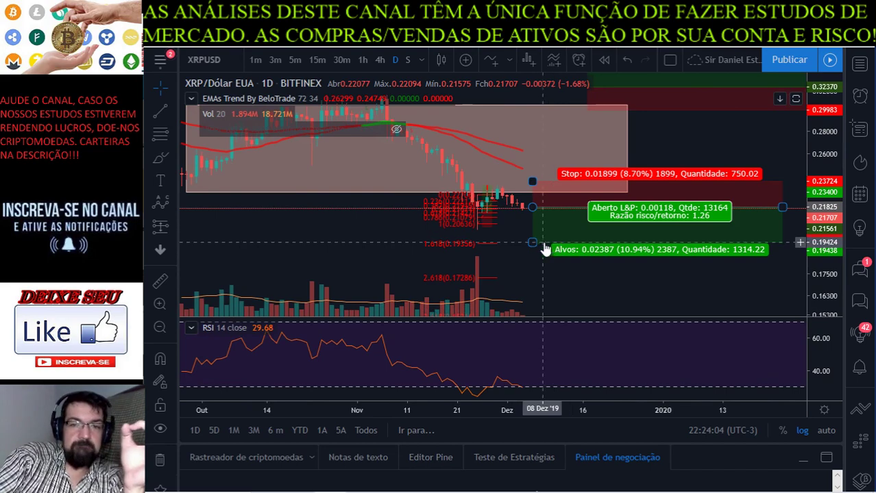
scroll(489, 213, down, 3)
scroll(527, 243, down, 4)
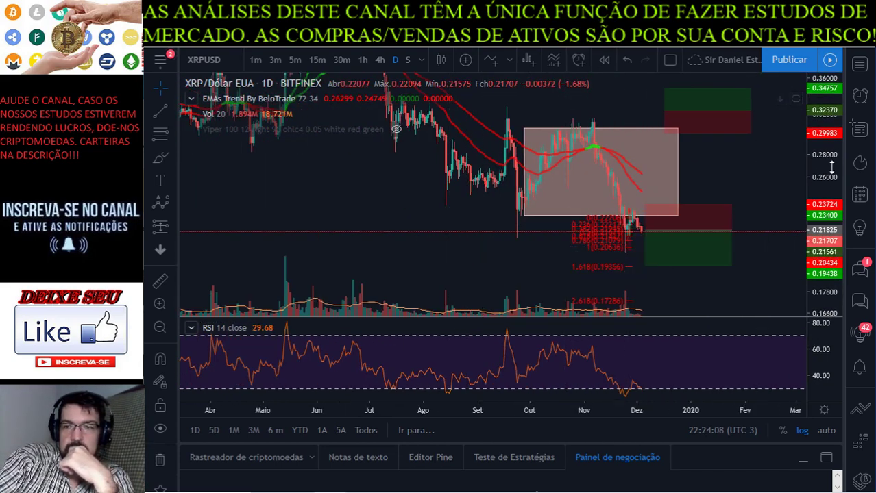
drag(512, 250, 441, 251)
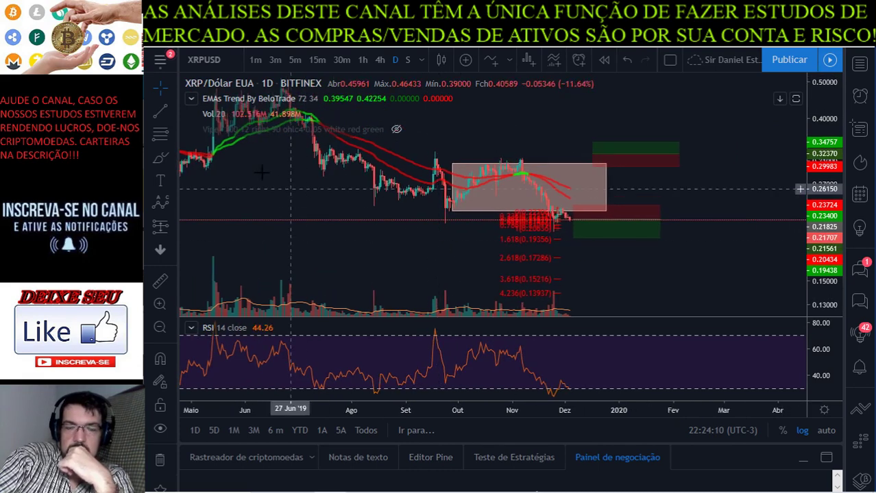
Step: Draw a Fibonacci retracement on XRP's September swing, from the low at 0.21208 to the high at 0.32874
click(168, 139)
click(164, 137)
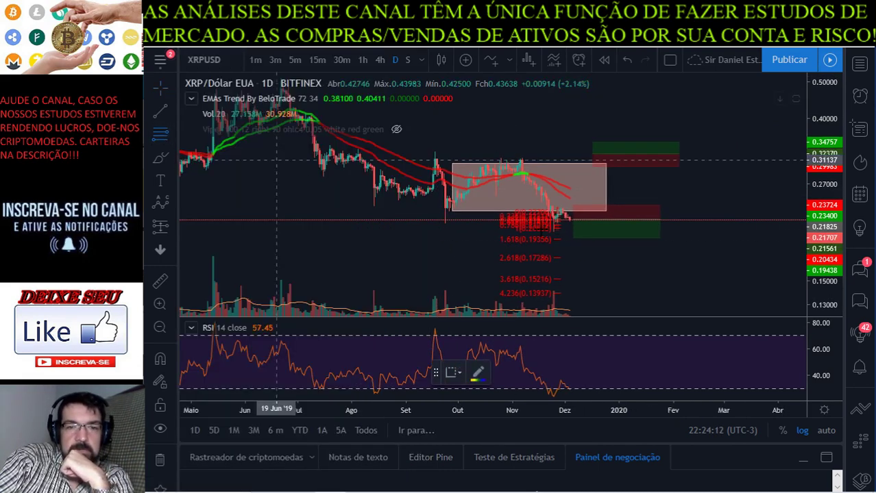
click(491, 223)
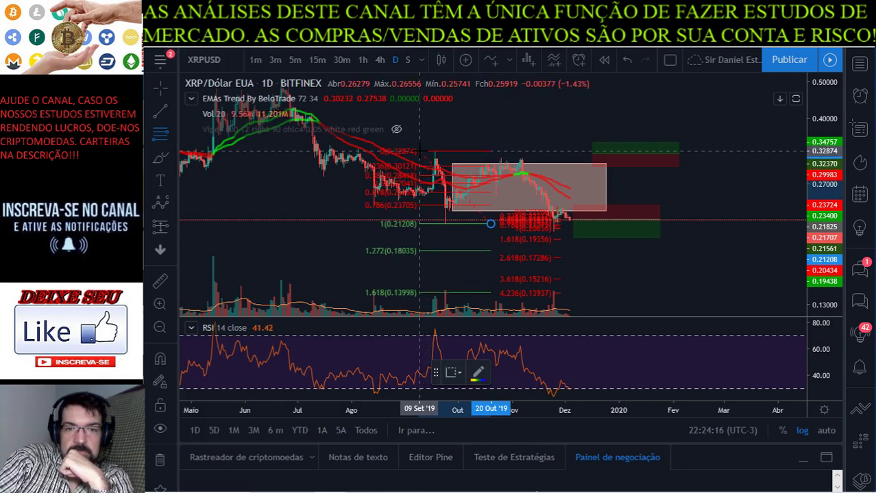
click(420, 150)
click(612, 272)
drag(612, 272, 614, 259)
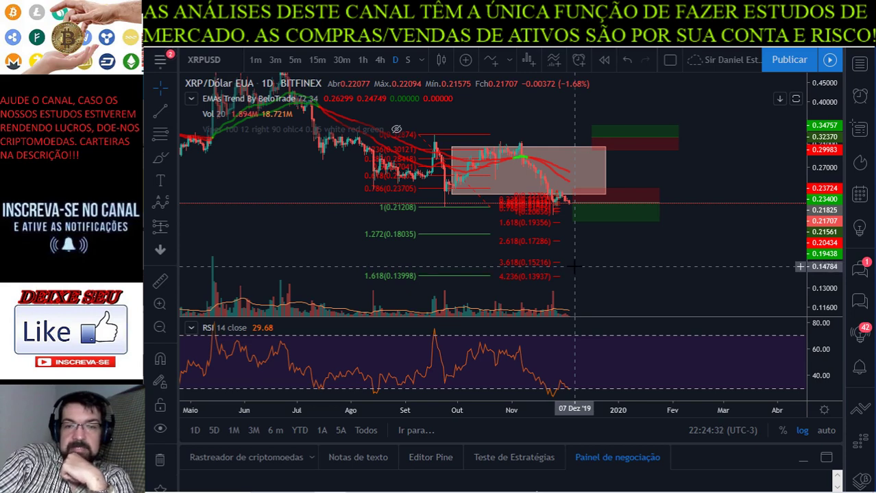
Step: Draw a vertical red trend line on 16 November spanning the consolidation box's height, from about 0.304 to 0.224
scroll(579, 268, up, 5)
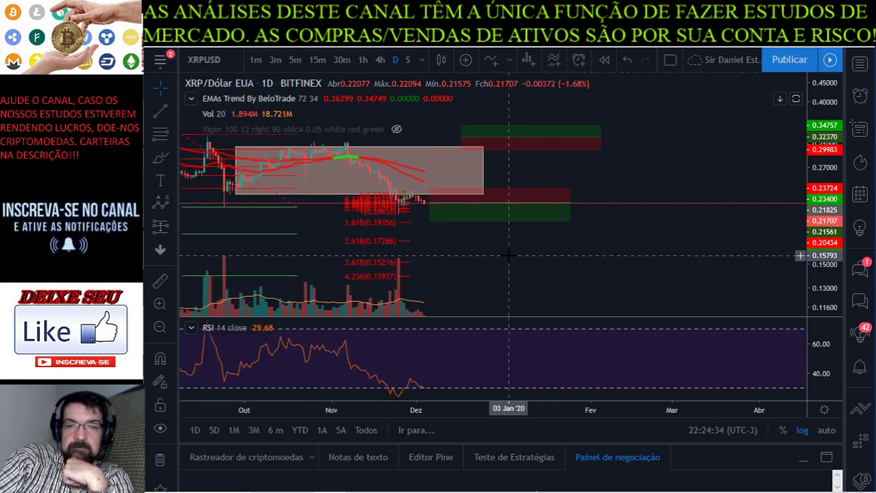
drag(509, 254, 747, 285)
scroll(757, 190, up, 4)
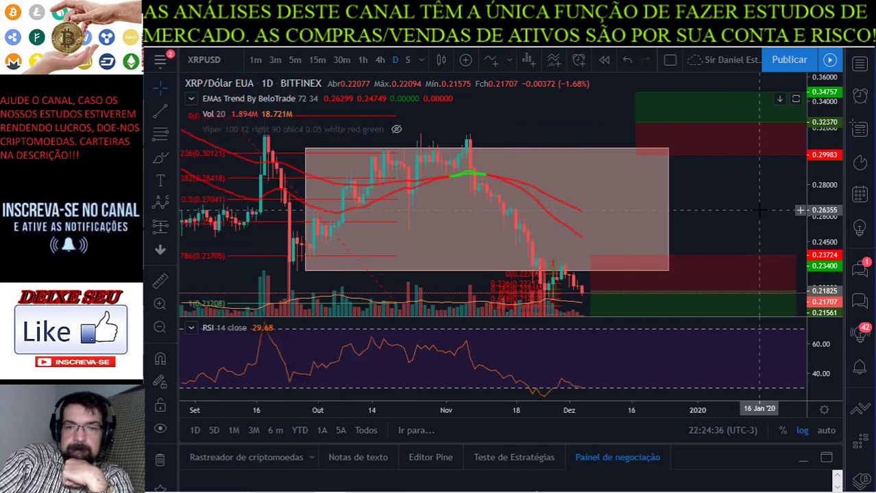
drag(816, 115, 815, 178)
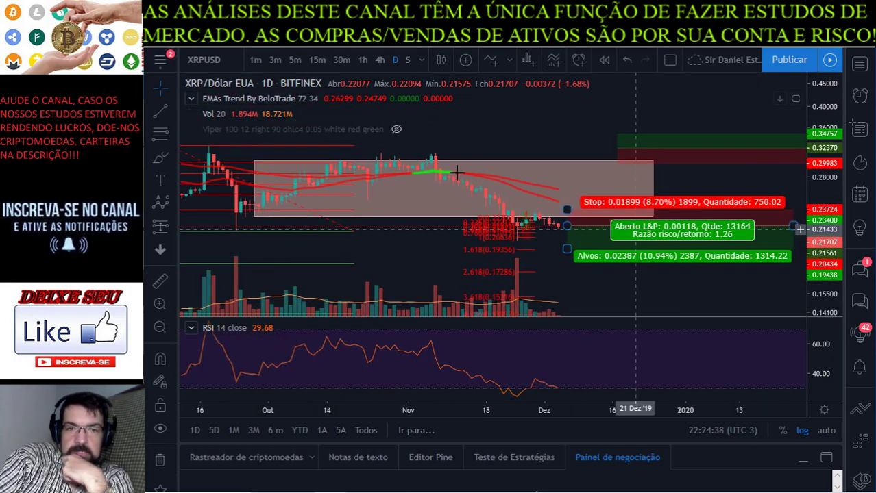
click(159, 111)
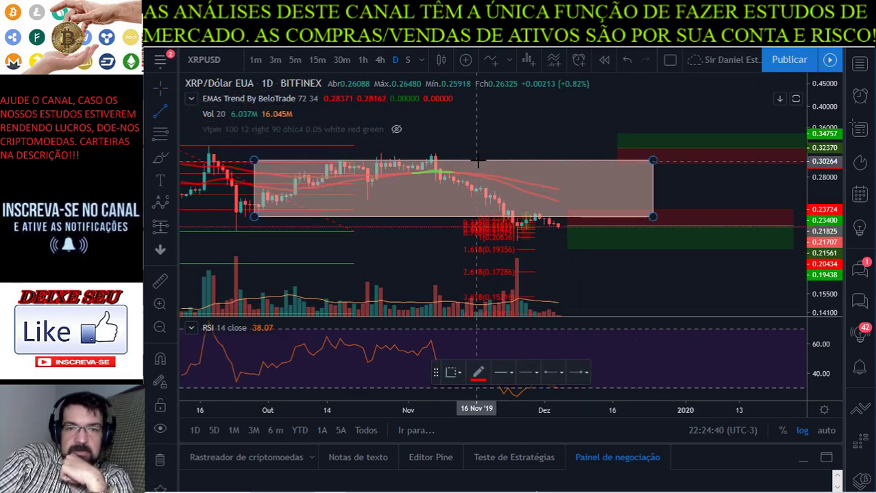
click(476, 161)
click(476, 219)
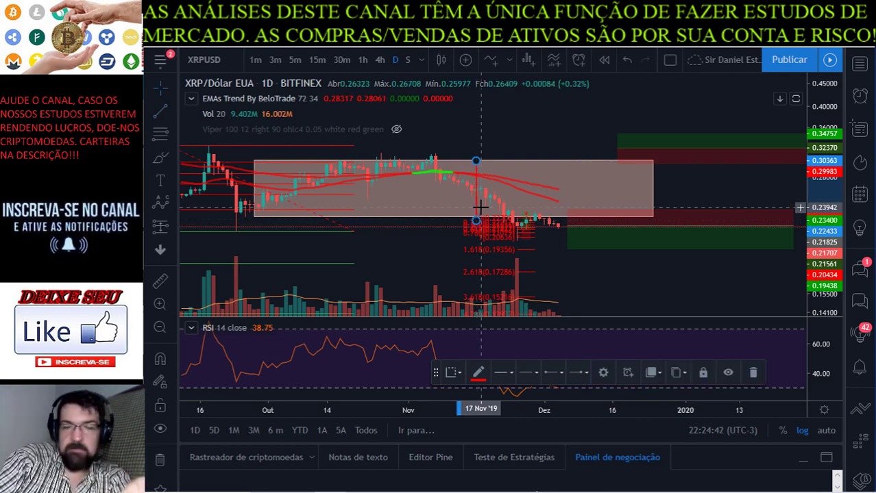
Step: Move the vertical line down to the early December candles as a projection and extend the short position's target to 0.15179
drag(434, 247, 416, 199)
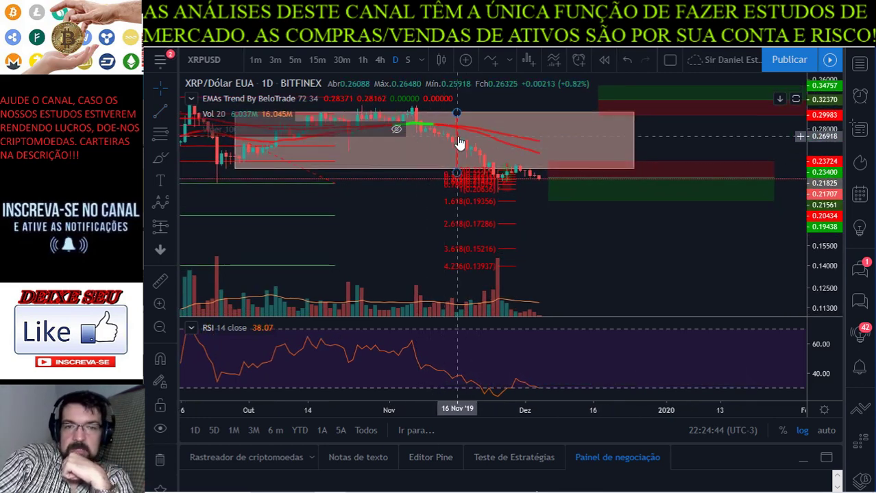
drag(458, 140, 551, 247)
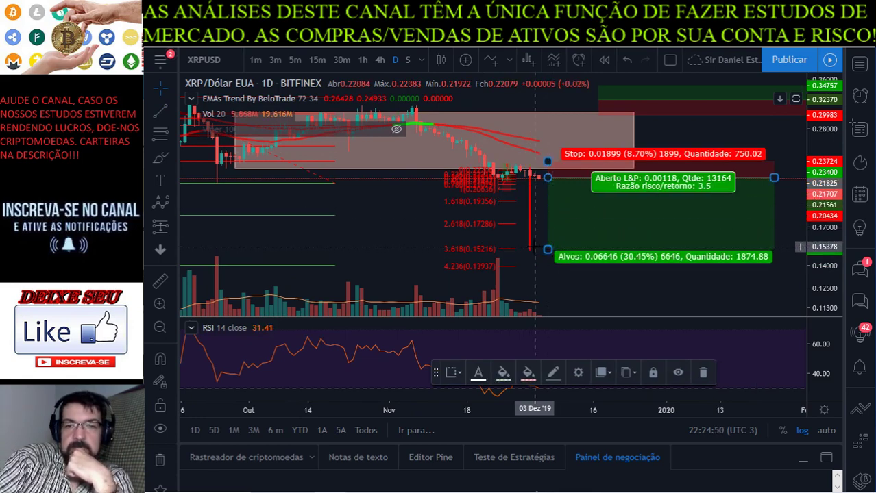
Step: Raise the XRP short position's stop to 0.24335
scroll(528, 261, up, 2)
drag(544, 284, 620, 289)
drag(569, 168, 567, 161)
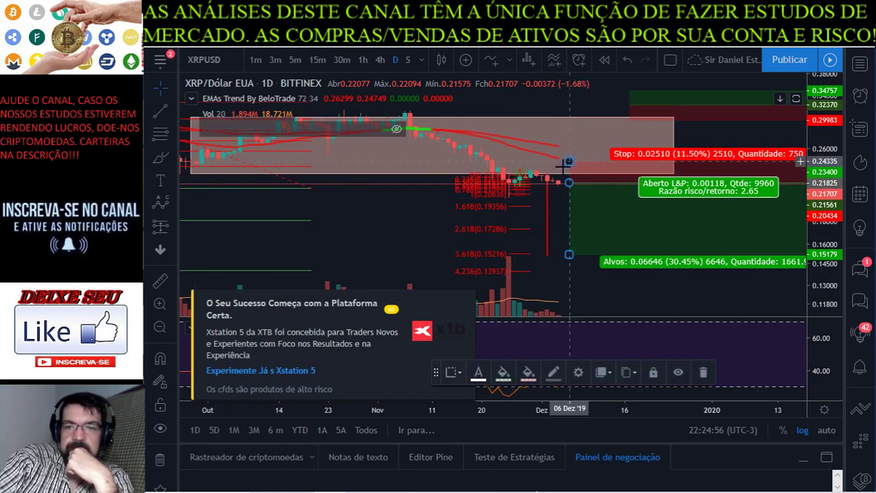
click(409, 244)
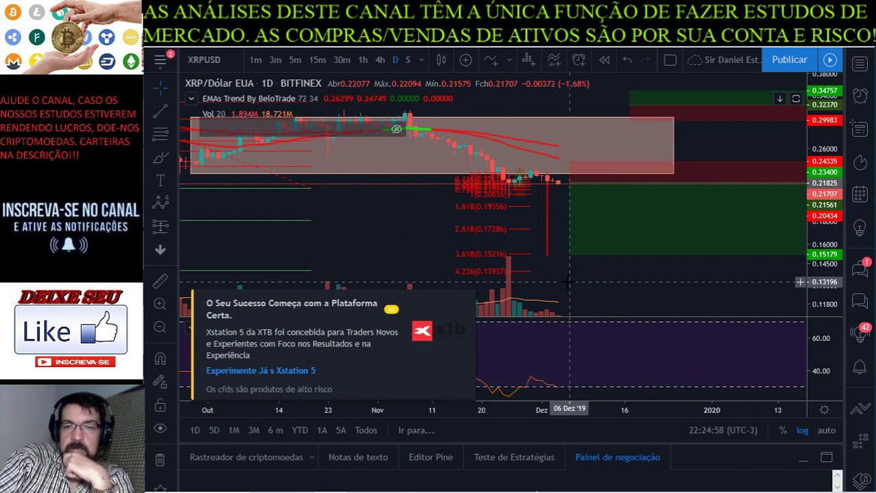
drag(570, 282, 534, 248)
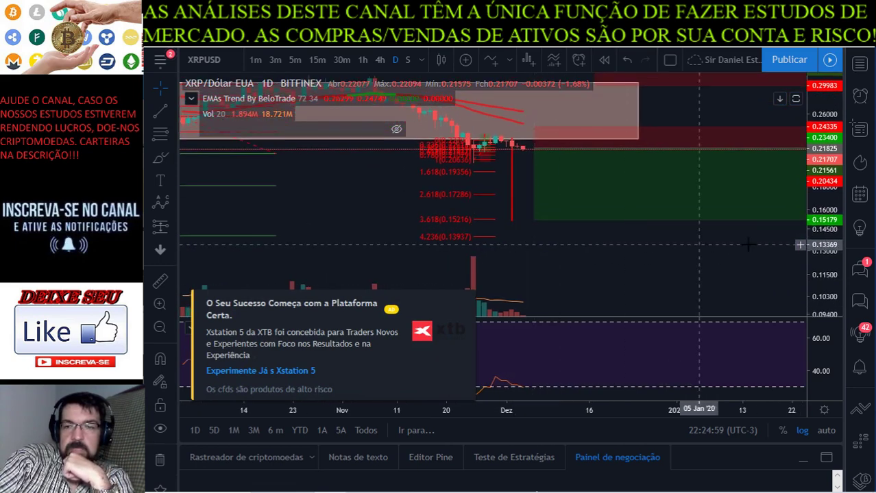
Step: Switch to the Cripto spreadsheet, record "Confirmou pivô de baixa, redistribuição. 30% short" as XRP's note in B5 and fill the cell red
click(859, 269)
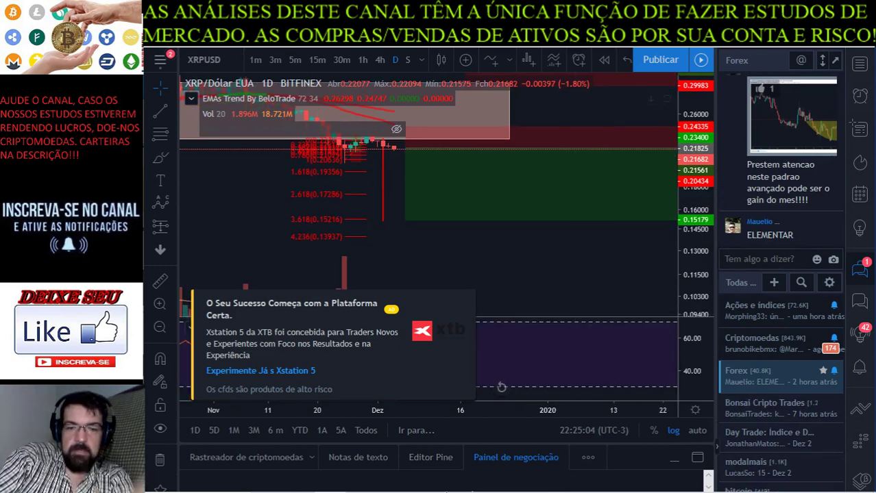
click(519, 488)
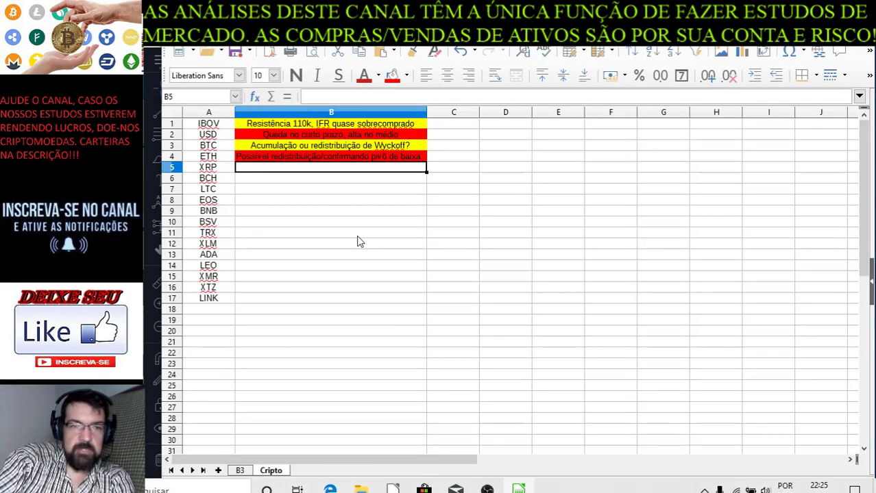
text(Confirmo)
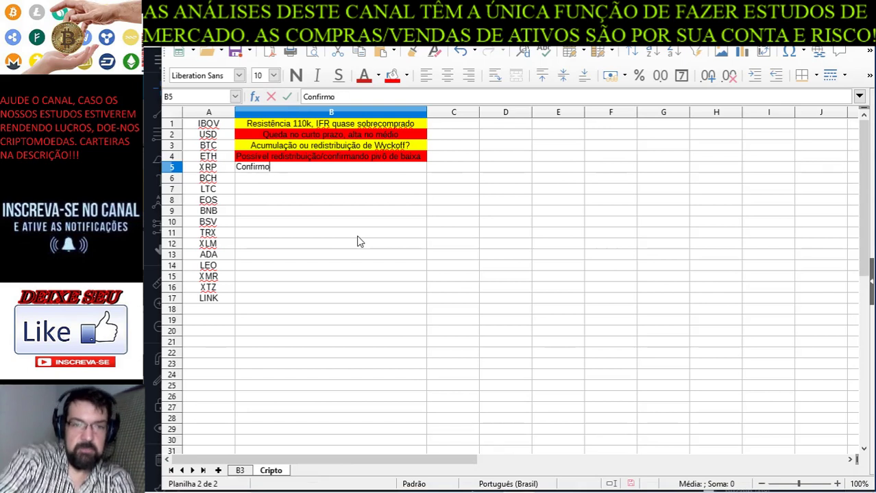
text(u pivô)
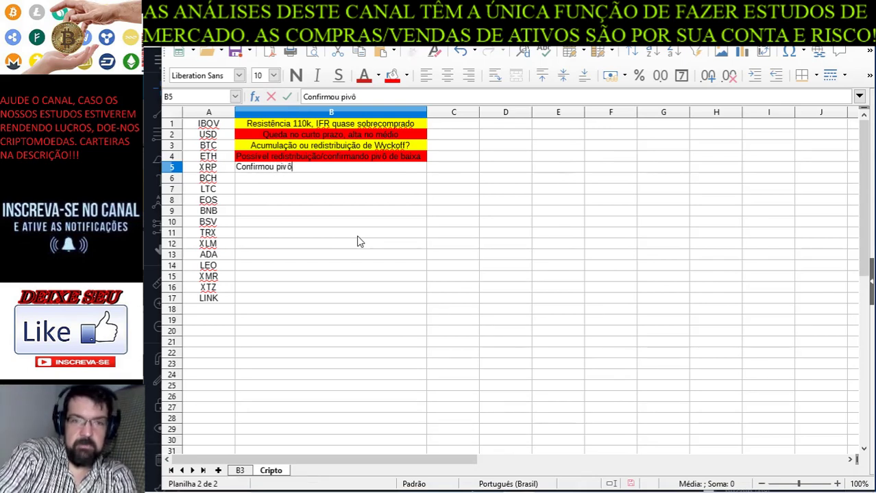
text( de baixo)
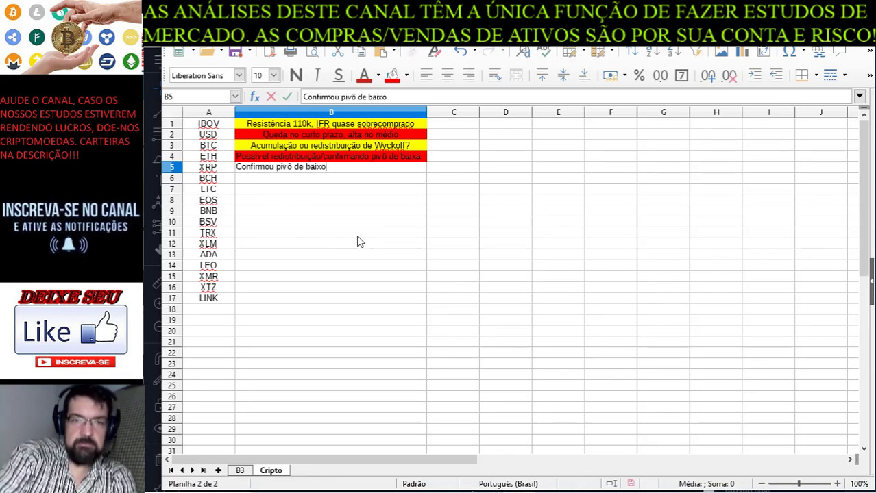
key(BackSpace)
text(a, )
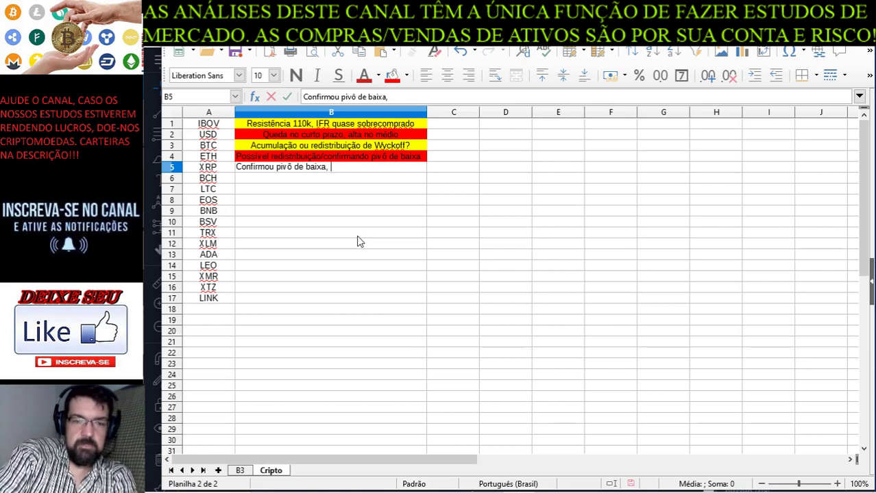
text(redistribui)
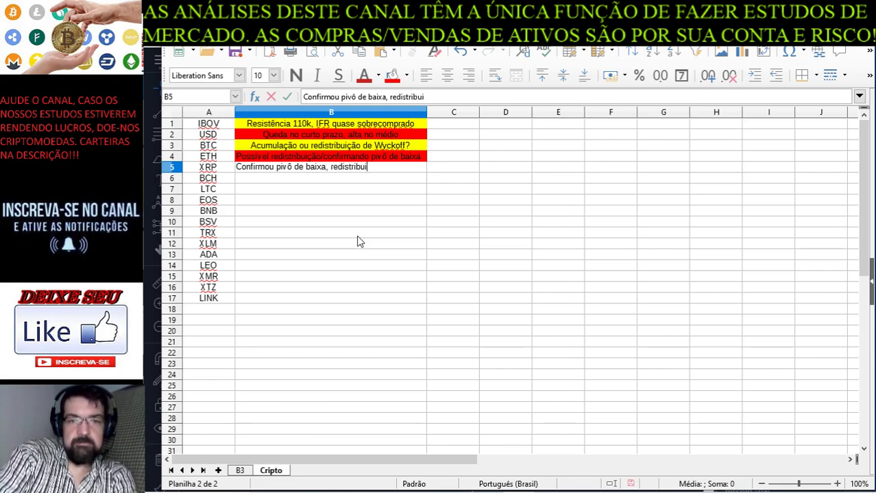
text(ção)
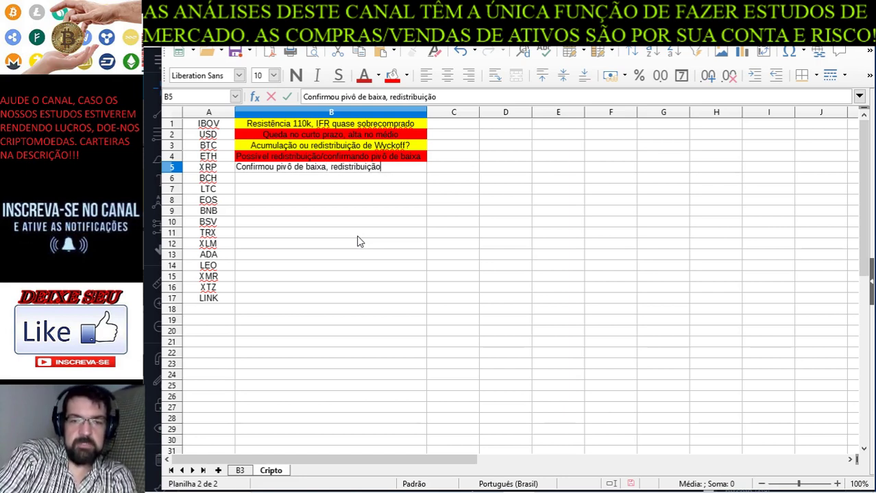
text(. )
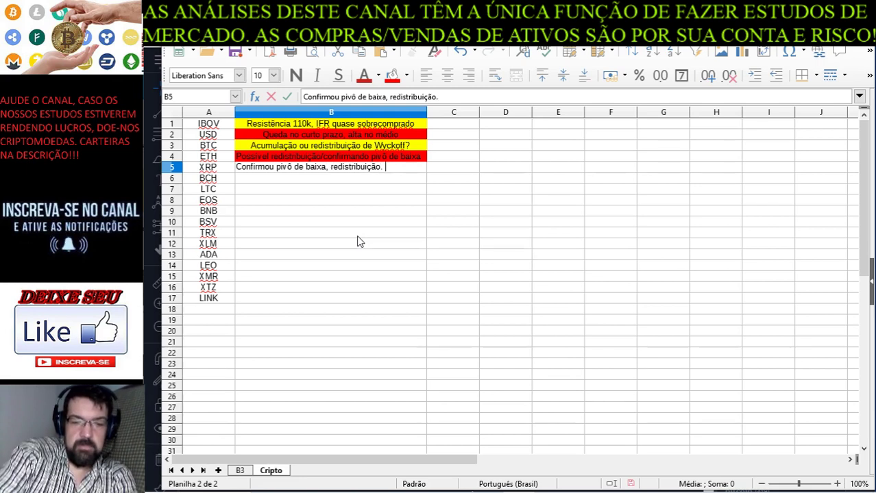
text(30% short)
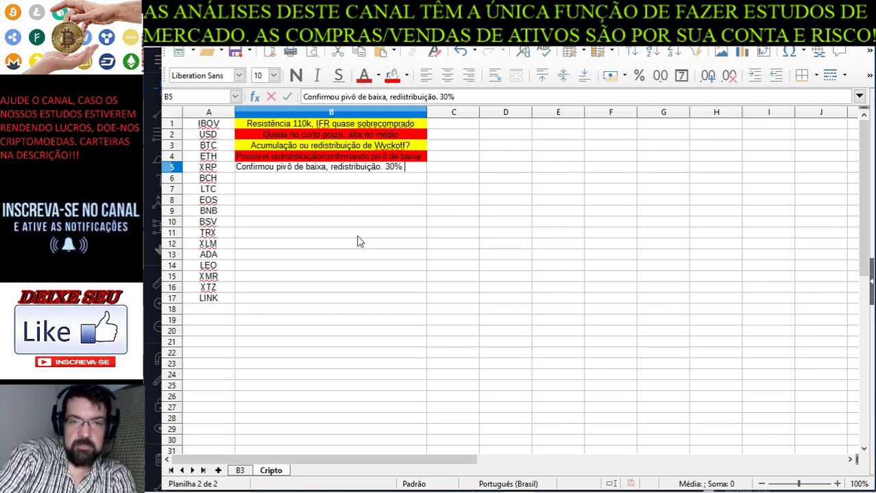
key(Return)
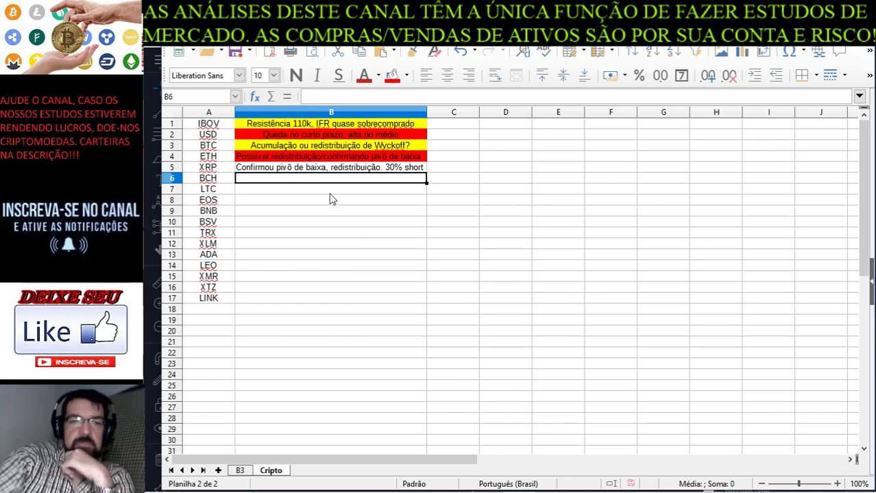
click(327, 168)
click(391, 75)
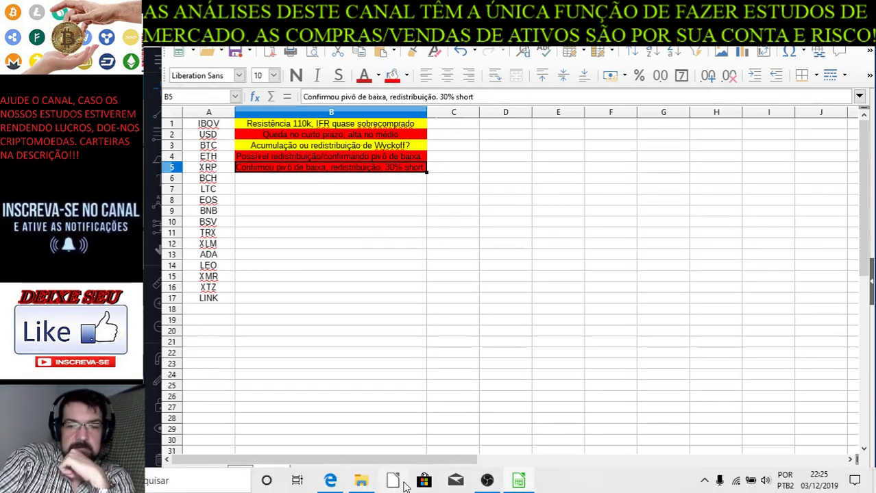
Step: Return to the TradingView chart and examine XRP's daily RSI enlarged, comparing it with the price range and short setup
click(329, 482)
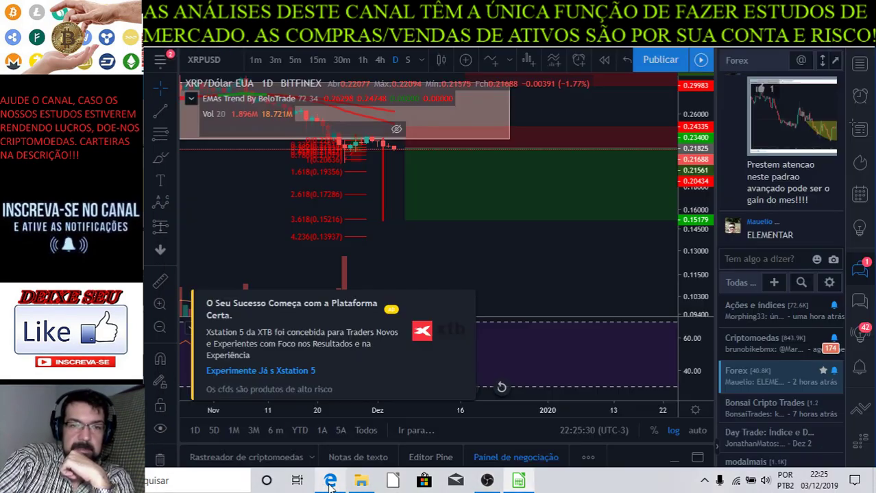
click(470, 301)
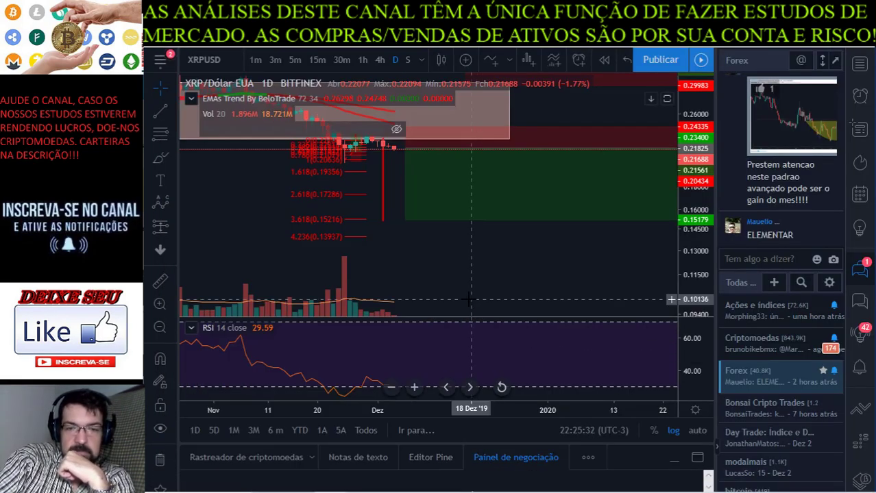
double_click(428, 353)
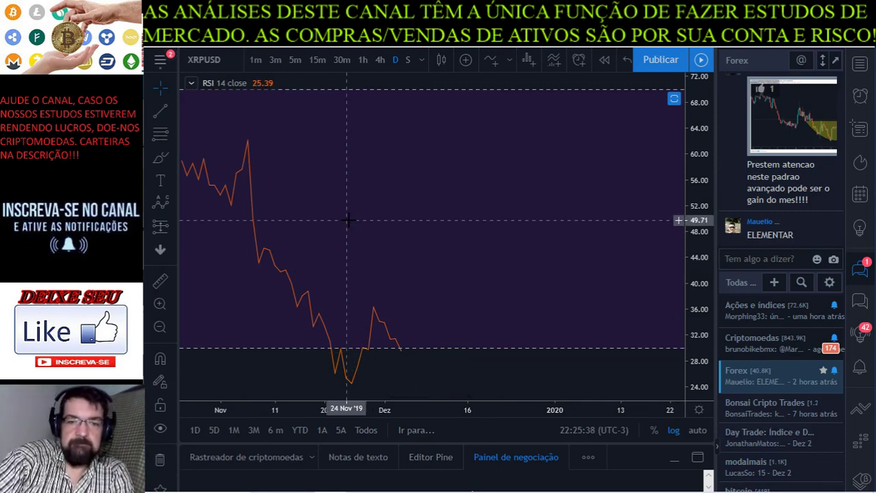
drag(396, 251, 493, 268)
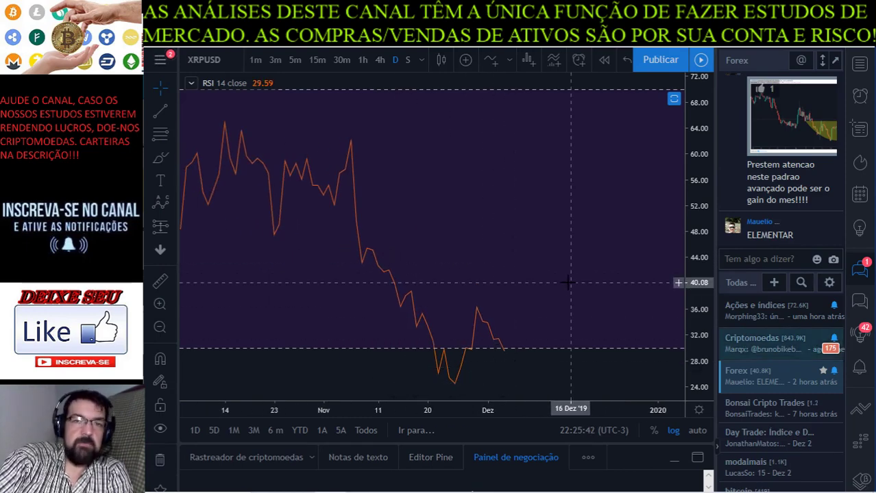
scroll(569, 282, down, 5)
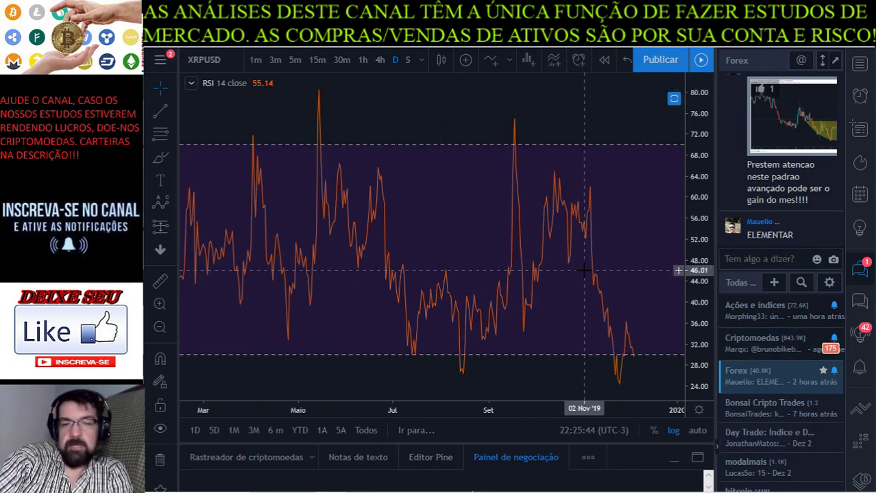
double_click(479, 218)
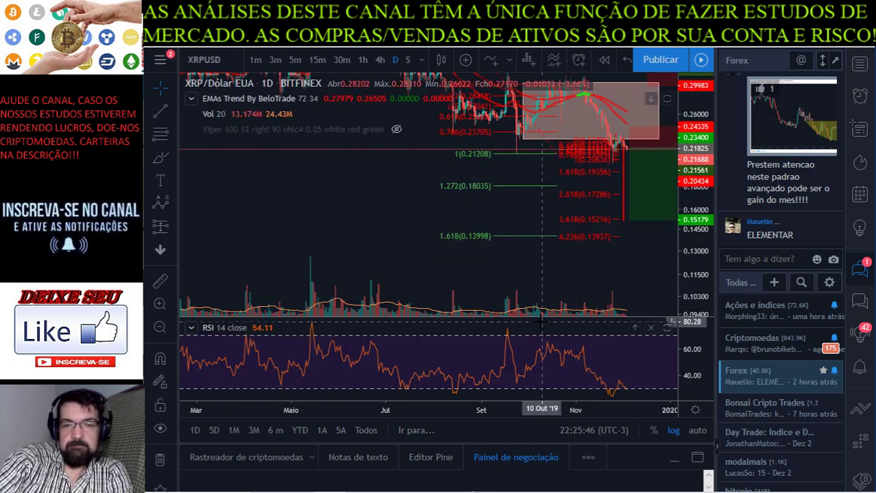
drag(522, 289, 368, 287)
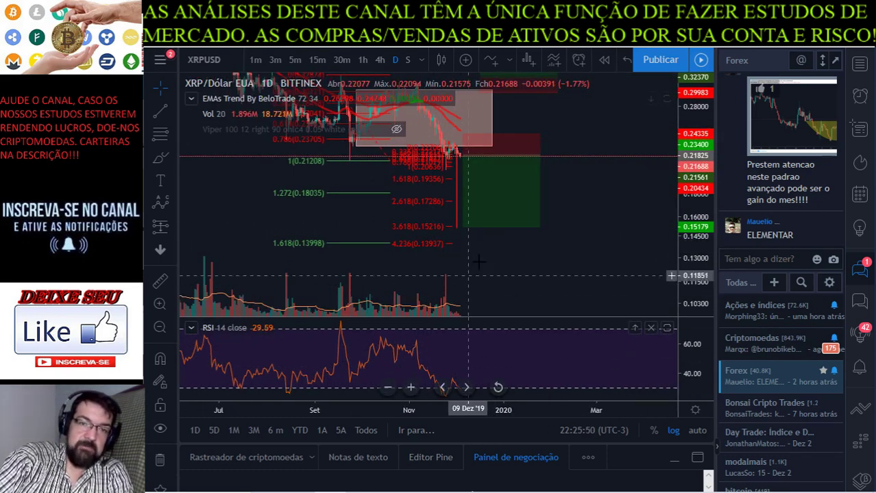
drag(486, 254, 503, 356)
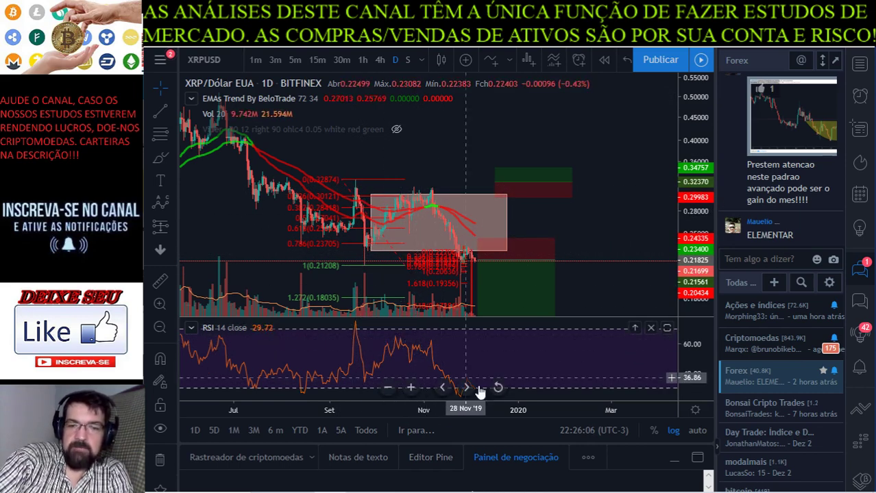
drag(620, 233, 636, 187)
Step: Load the Coinbase BCHUSD chart in place of XRPUSD
click(206, 60)
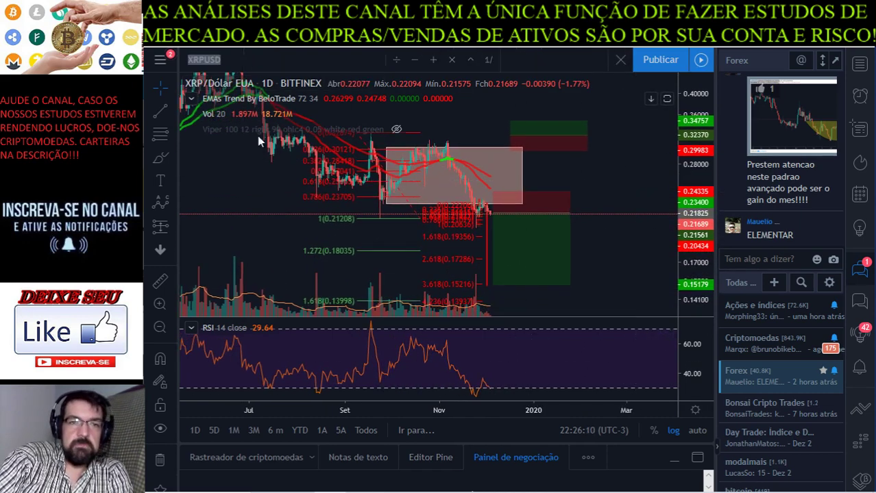
text(BCHUSD)
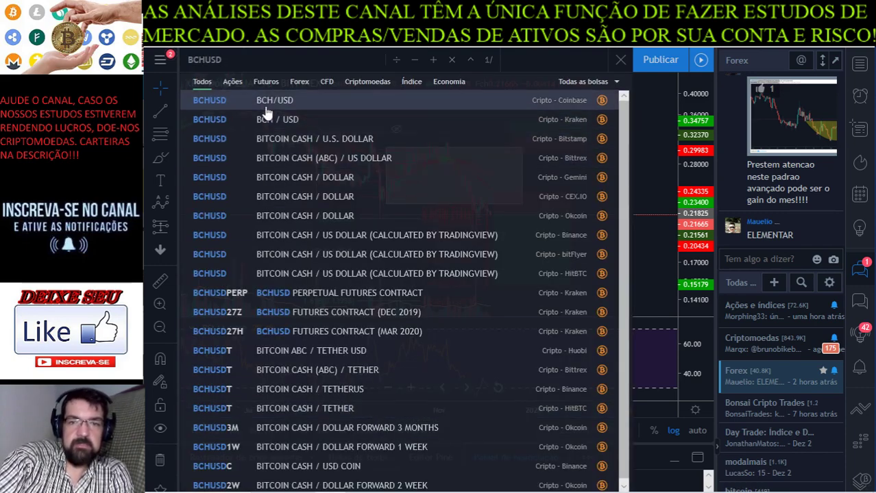
click(264, 107)
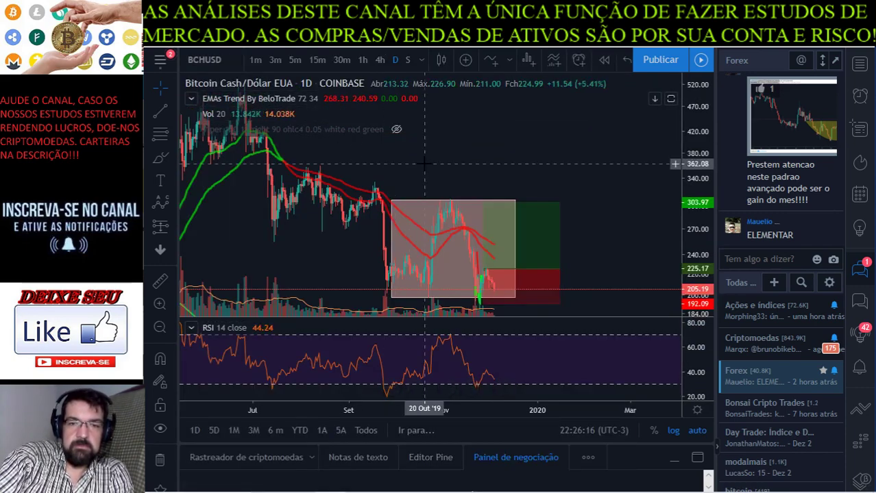
Step: Examine Bitcoin Cash's daily consolidation box, latest candles and existing long position
scroll(511, 170, up, 3)
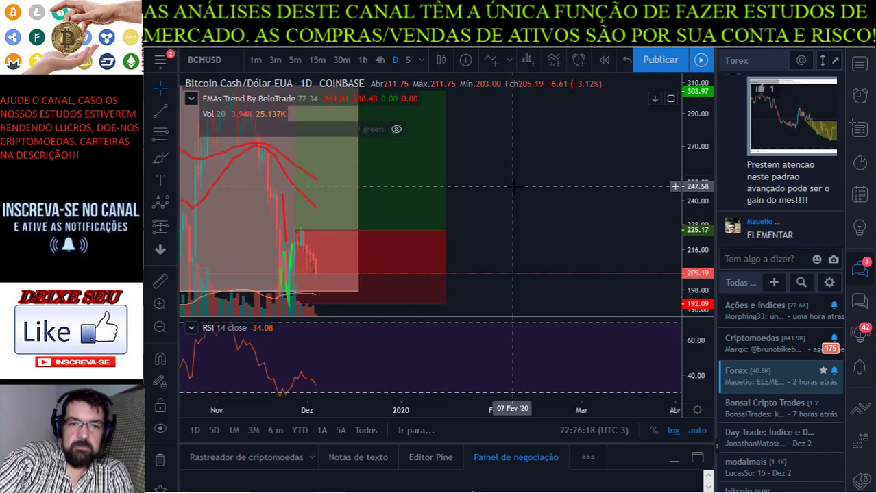
drag(554, 188, 665, 172)
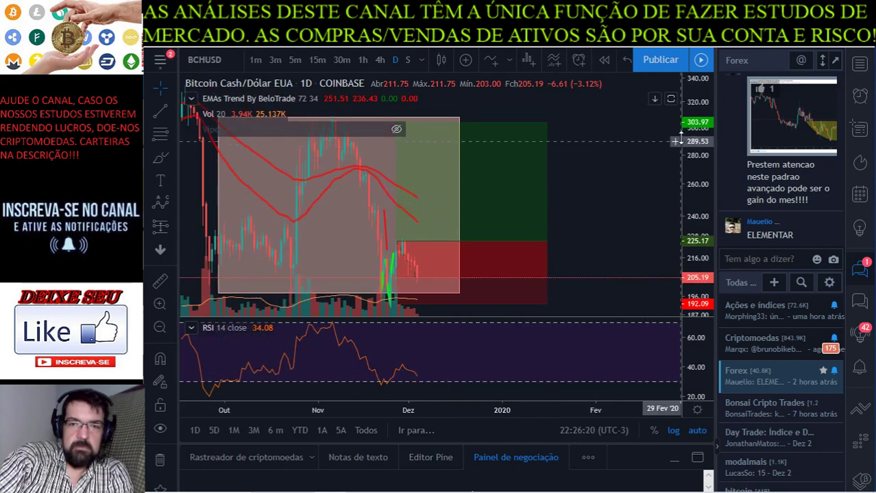
drag(692, 146, 684, 269)
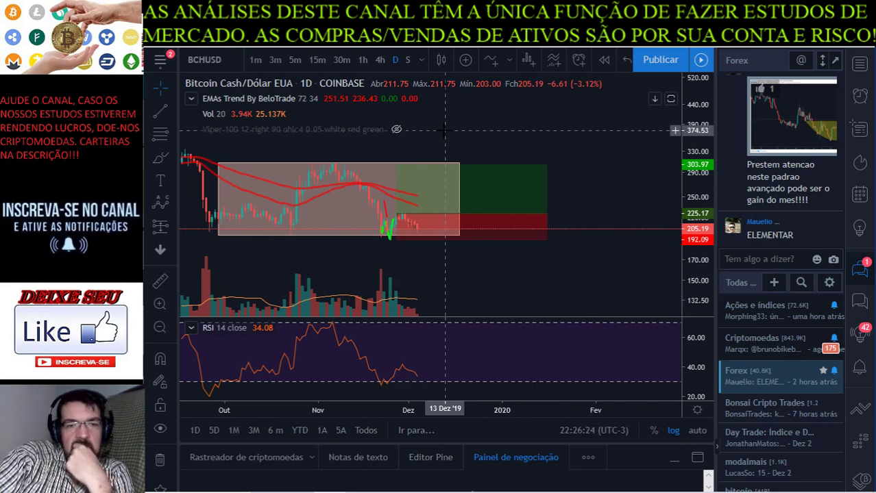
drag(445, 131, 529, 157)
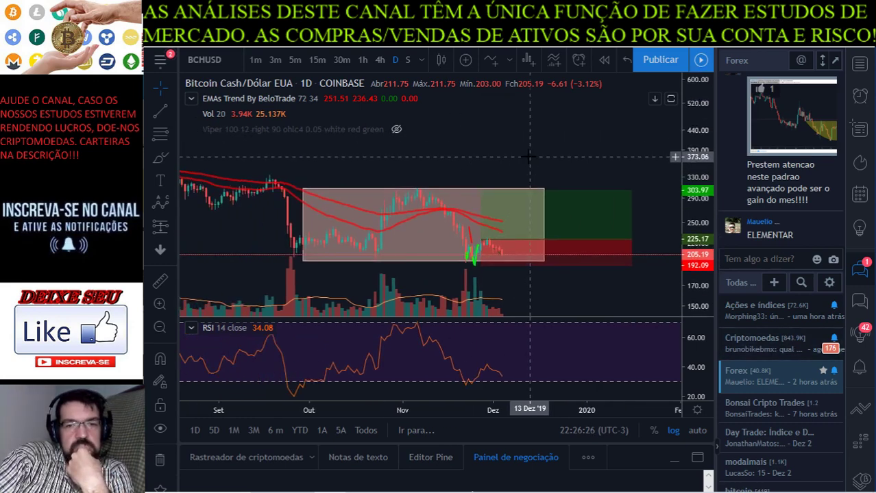
scroll(529, 157, up, 1)
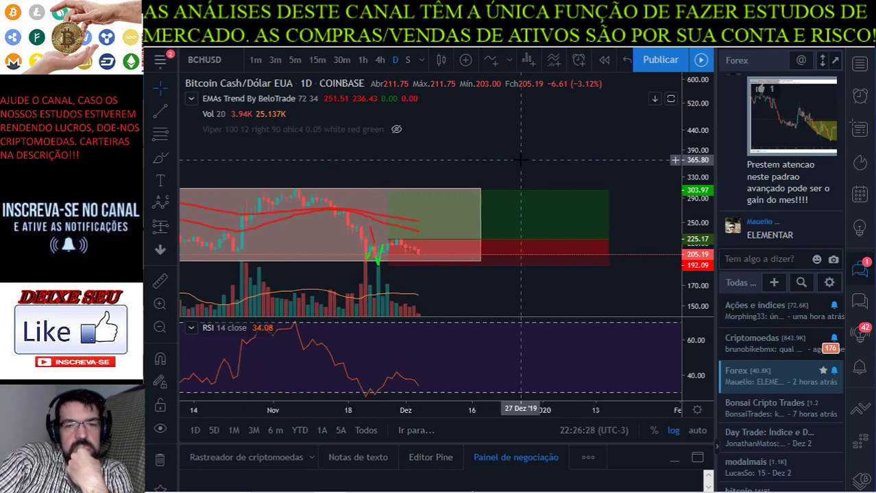
scroll(541, 148, up, 1)
drag(541, 149, 586, 141)
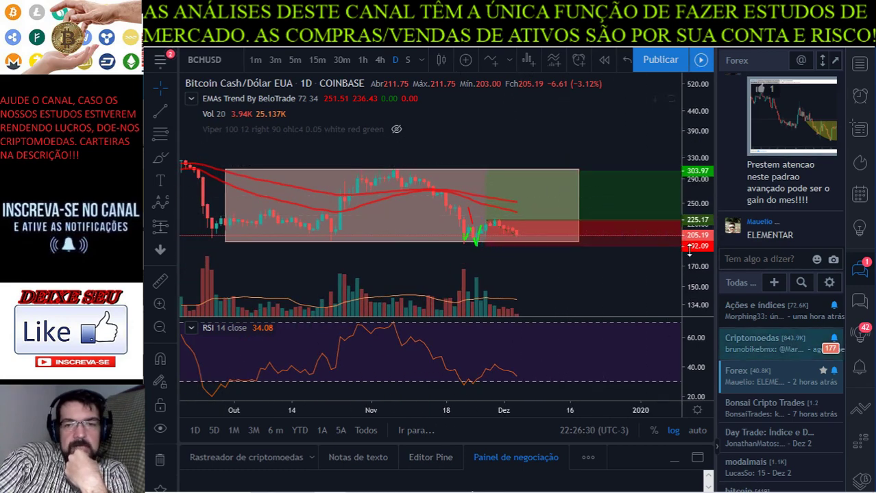
drag(689, 251, 684, 106)
scroll(651, 132, up, 2)
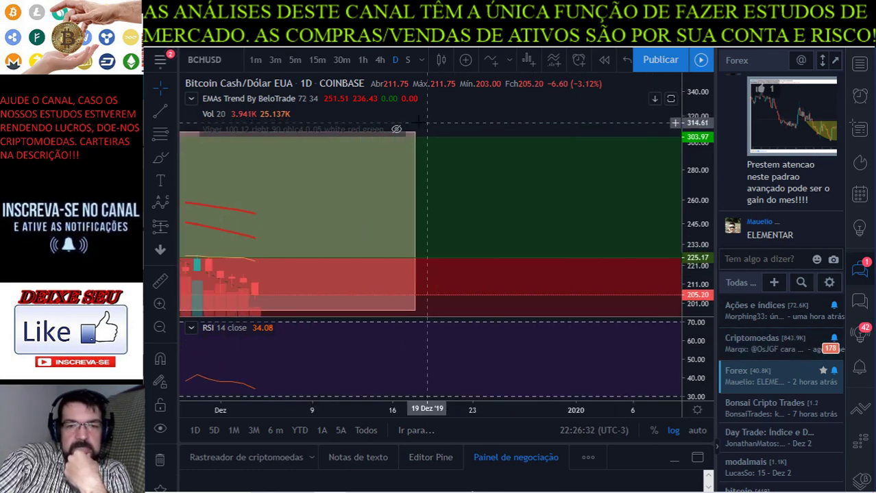
Step: Switch Bitcoin Cash to the 4-hour timeframe and examine the double bottom, moving averages and RSI around the long position
click(379, 60)
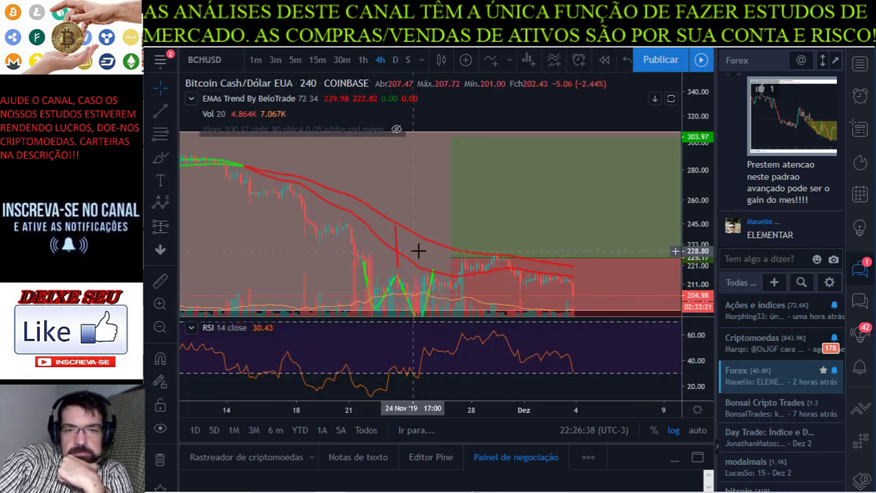
drag(489, 120, 492, 83)
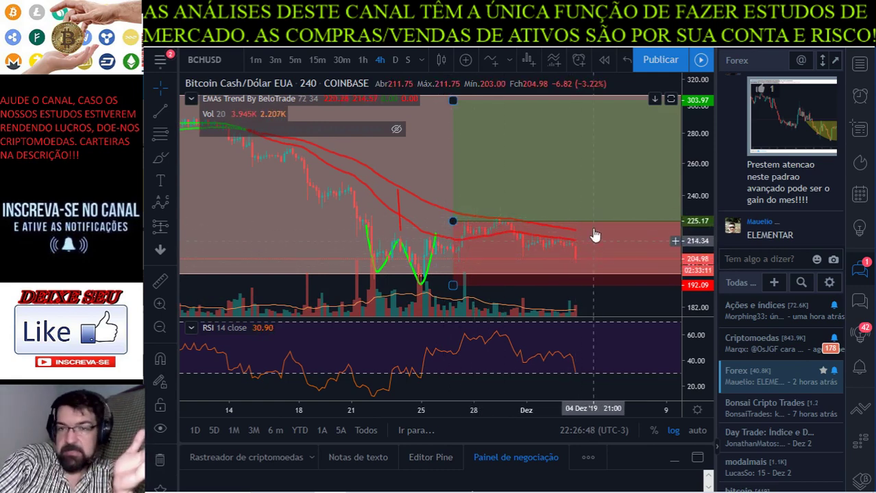
scroll(576, 260, down, 3)
drag(469, 298, 255, 264)
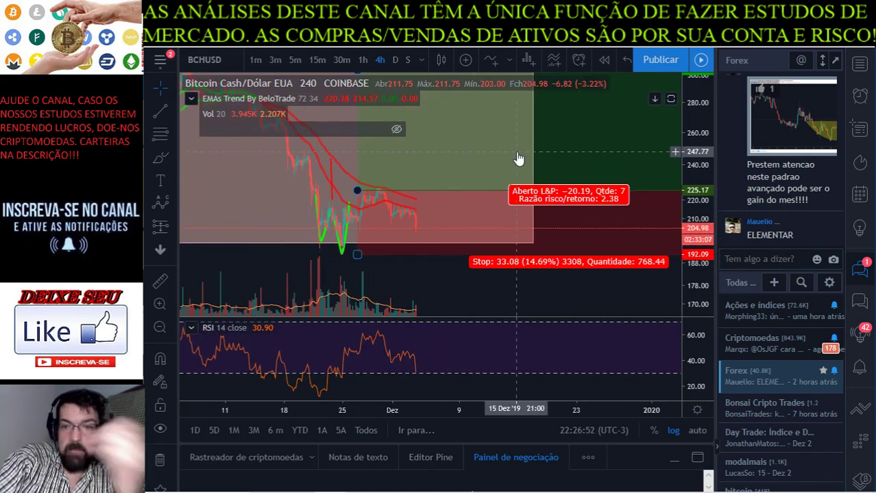
scroll(519, 159, down, 2)
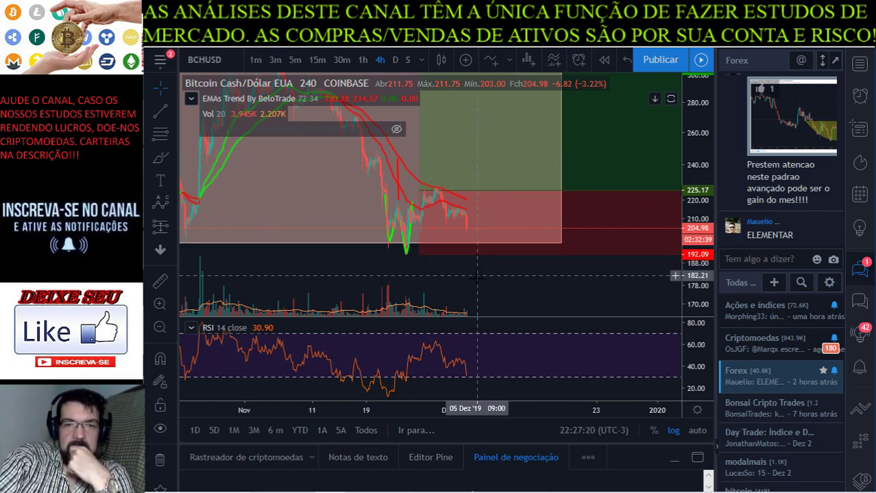
scroll(453, 296, up, 2)
drag(429, 302, 645, 303)
scroll(643, 303, up, 5)
scroll(533, 319, up, 3)
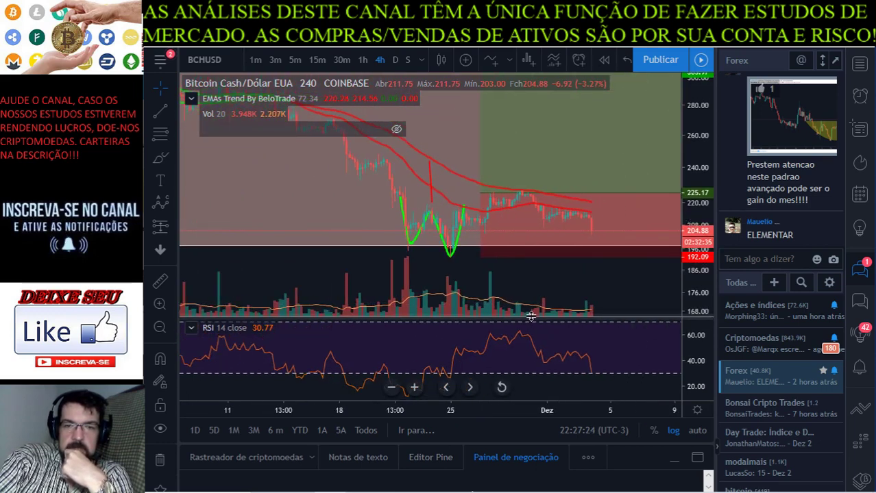
Step: Draw a Fibonacci retracement on the 4-hour chart from the double bottom's low at 192.14 up to 217.97
drag(684, 280, 685, 254)
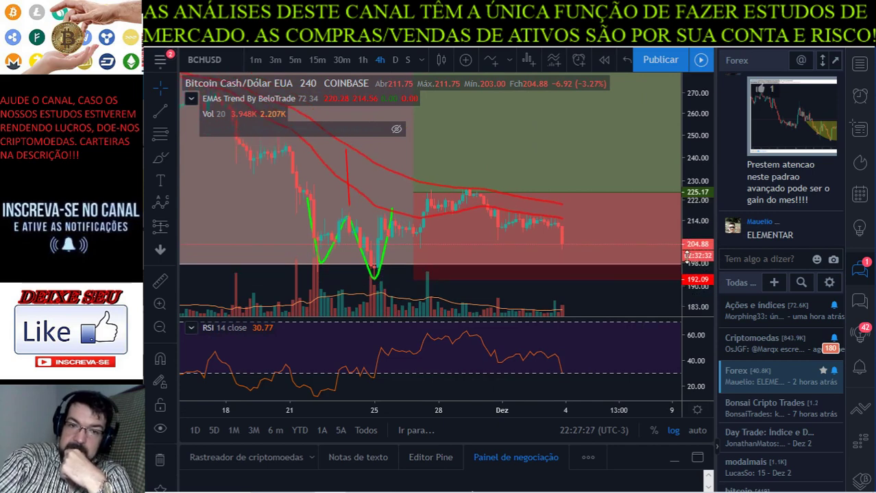
click(159, 133)
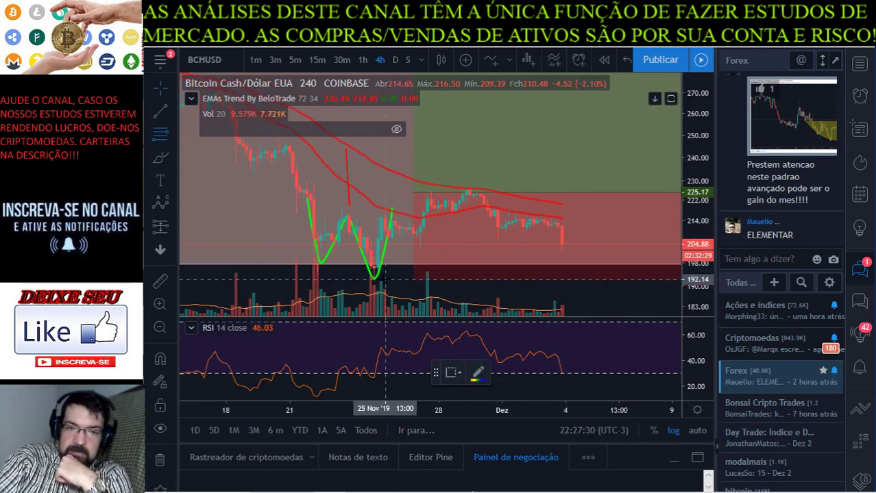
click(385, 280)
click(469, 210)
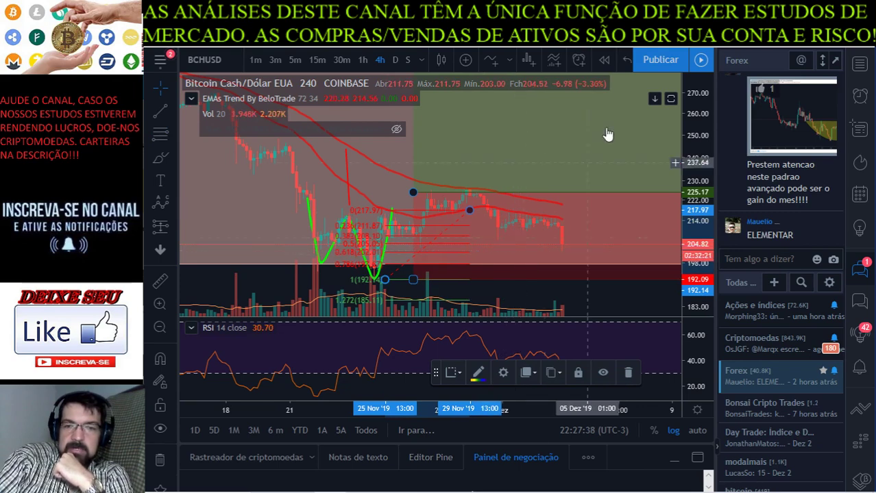
Step: Examine the Fibonacci extensions, the enlarged 4-hour RSI and the latest candles, and return Bitcoin Cash to the daily timeframe
scroll(529, 181, down, 3)
scroll(523, 204, down, 5)
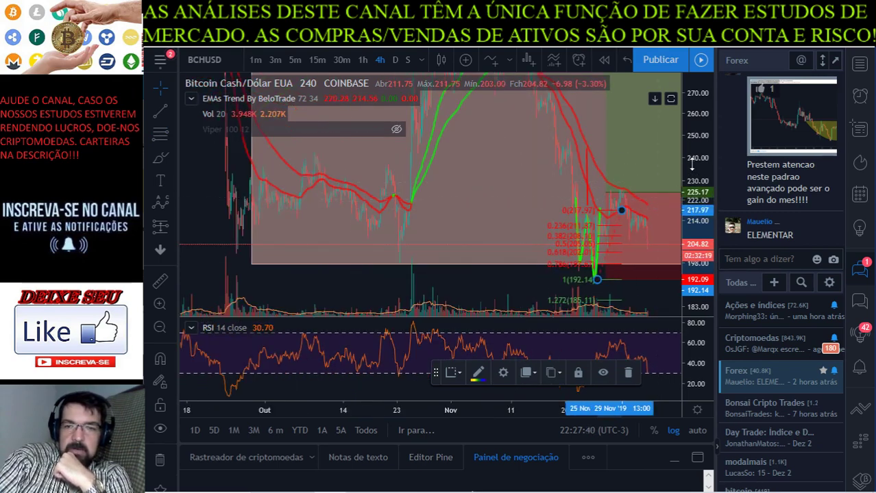
double_click(628, 333)
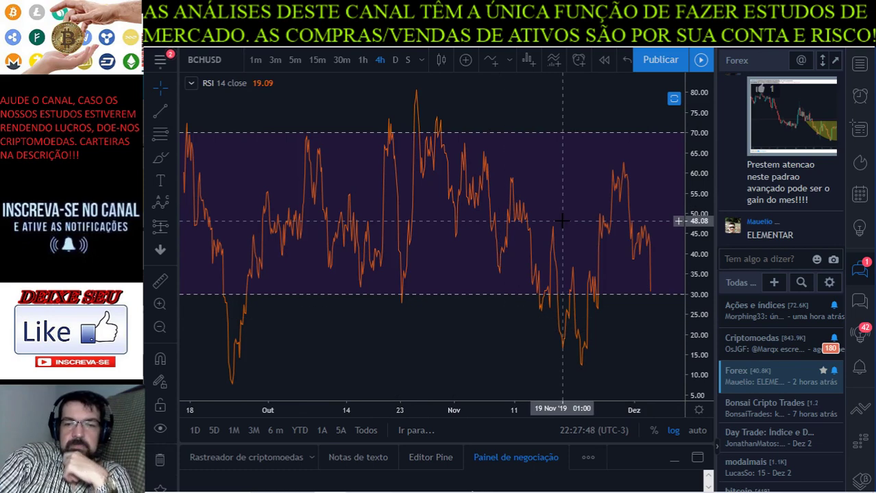
double_click(509, 226)
drag(494, 260, 615, 283)
scroll(442, 237, up, 5)
scroll(442, 268, up, 5)
drag(688, 302, 688, 190)
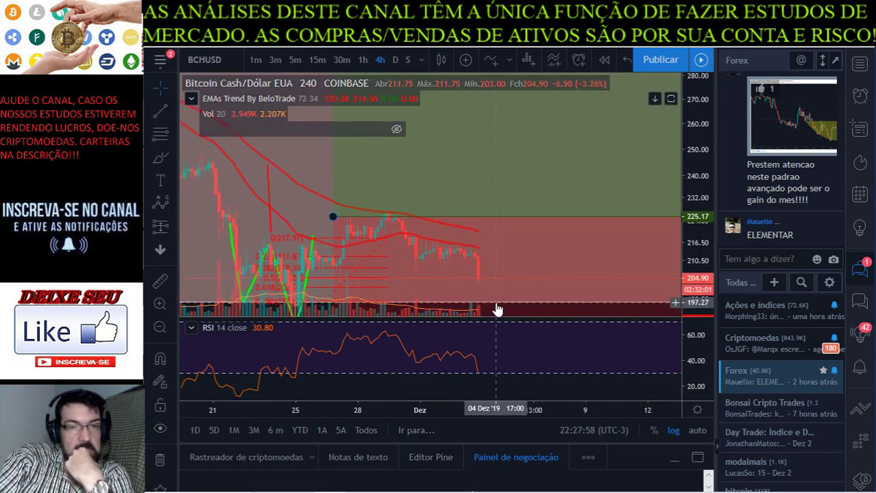
click(395, 60)
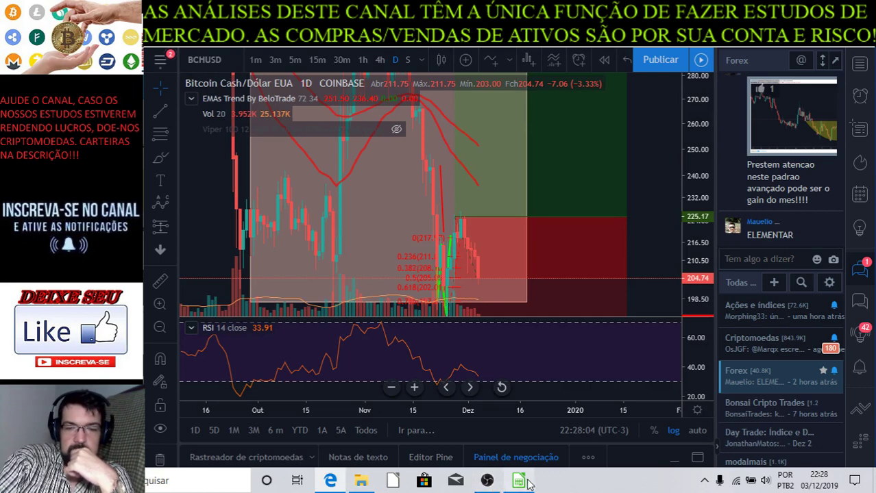
Step: Switch to the Cripto spreadsheet and enter "Permanece no range apesar da baixa" as the BCH note in B6
click(522, 482)
click(324, 181)
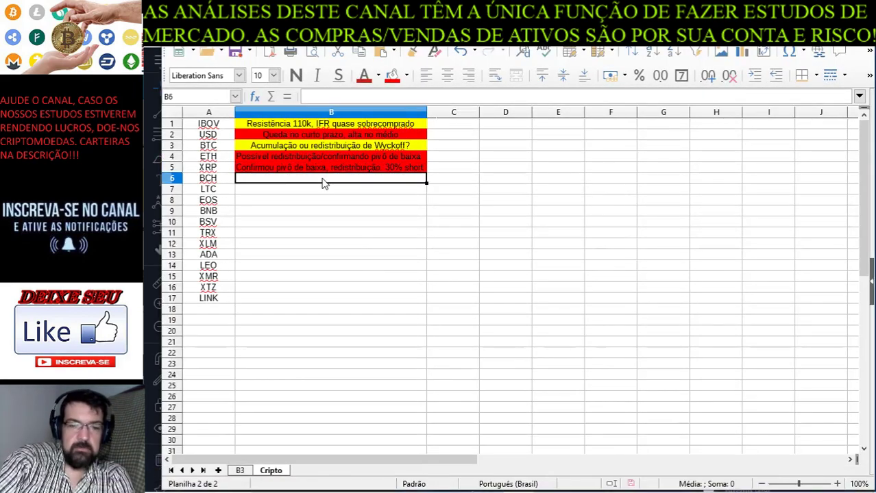
text(P)
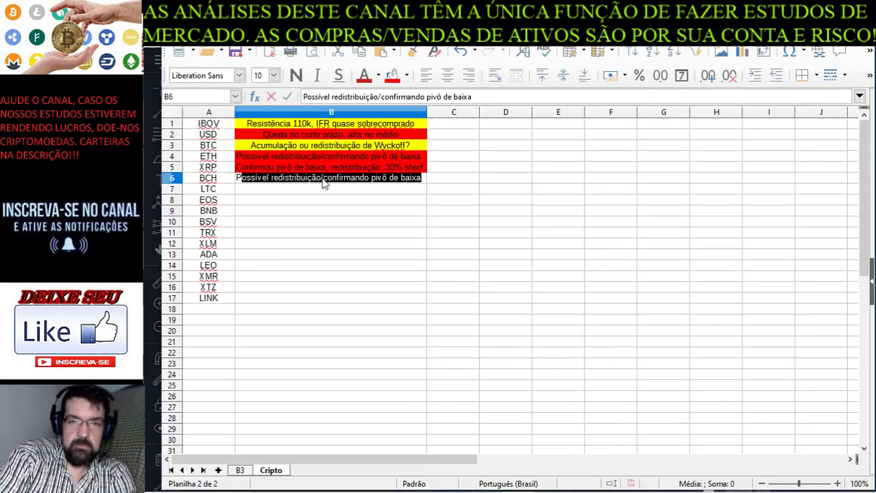
text(ermanec)
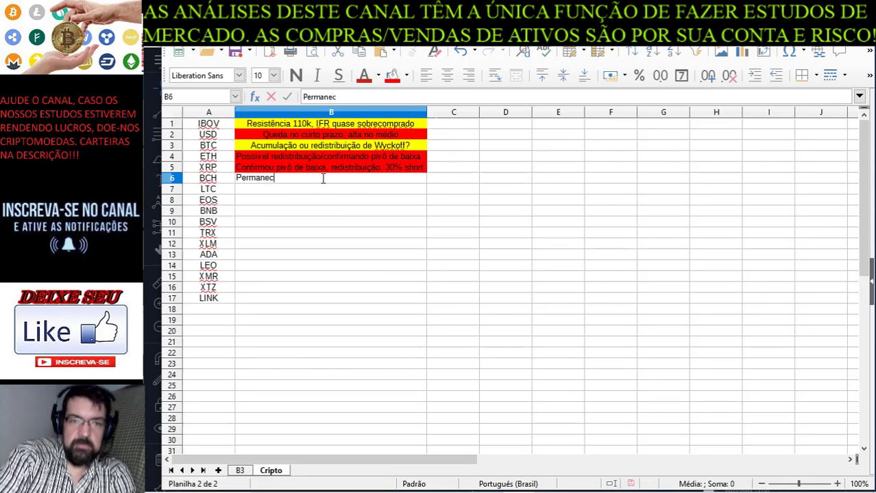
text(e no range)
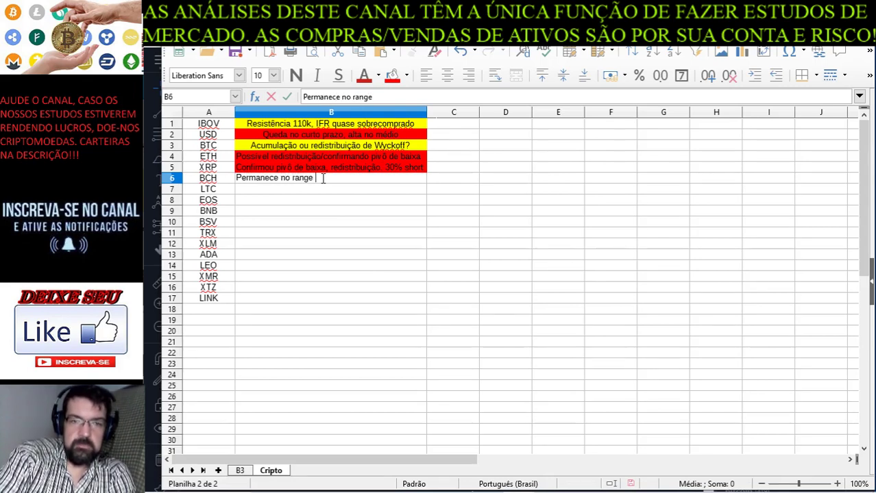
text( apesar da biax)
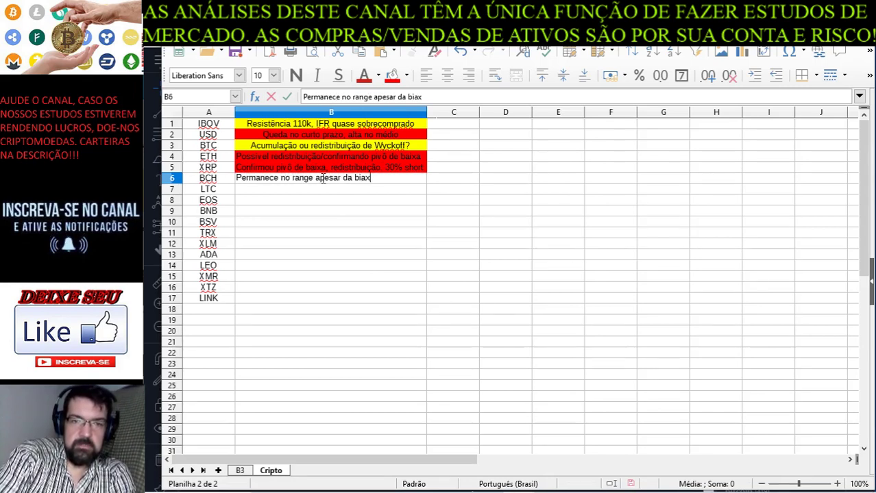
text(ixa)
key(Return)
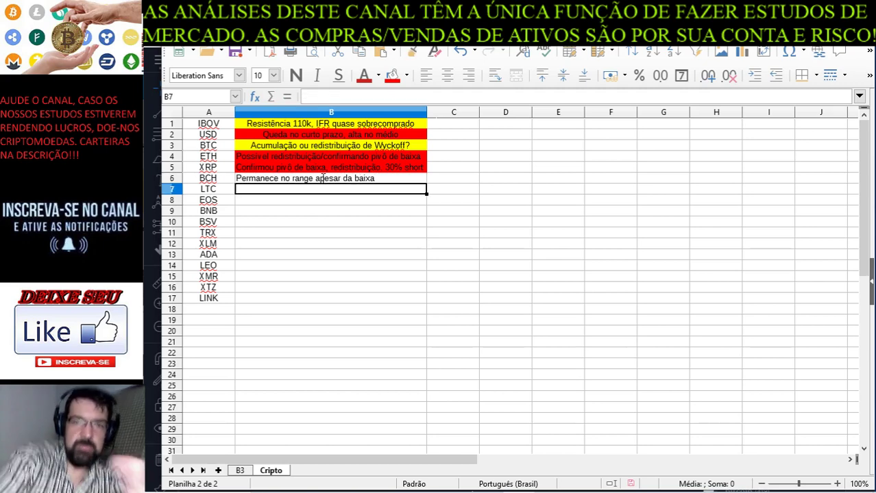
Step: Centre the BCH note in B6 and give it a yellow background
click(324, 179)
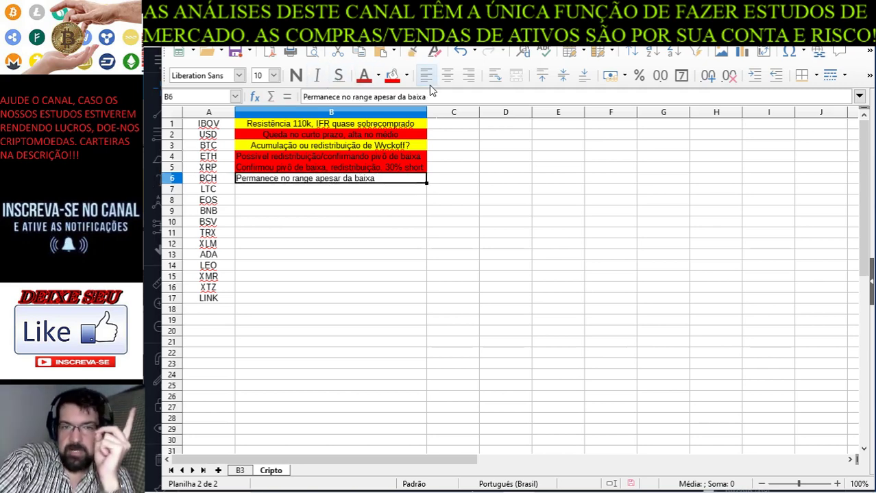
click(446, 75)
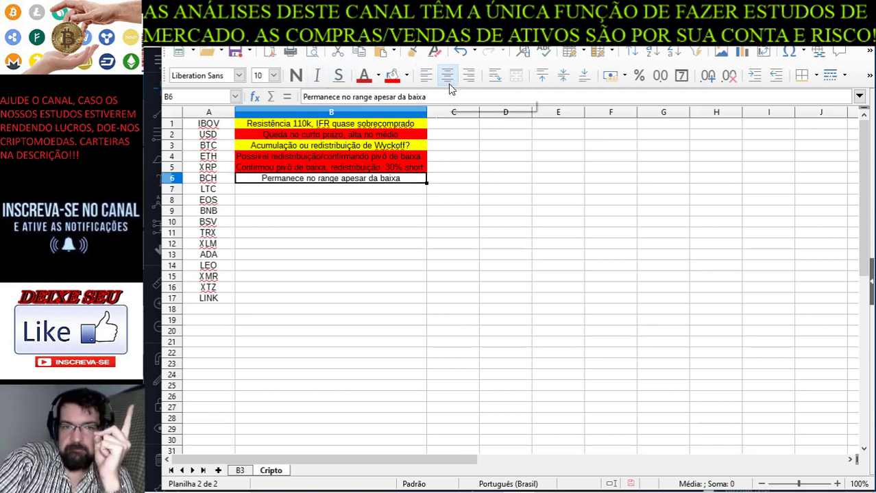
click(407, 75)
click(392, 166)
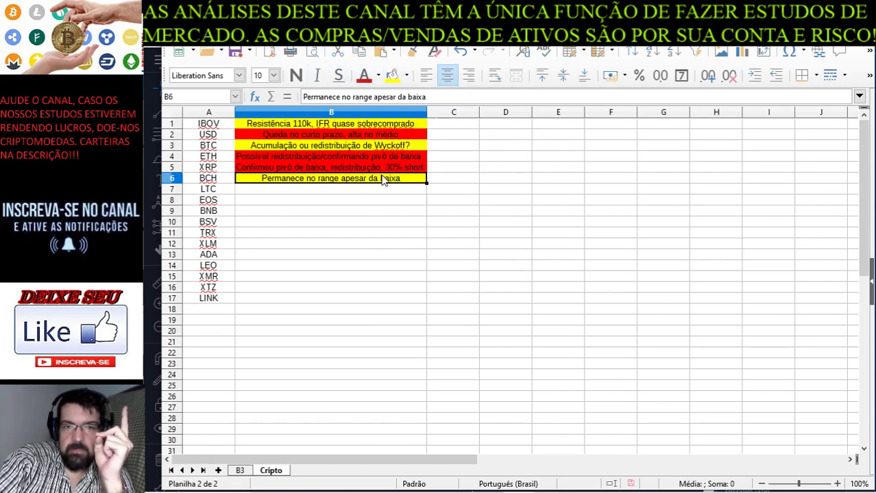
Step: Add the remark "Obs.: IFR SV" in C5 beside the XRP note
click(432, 169)
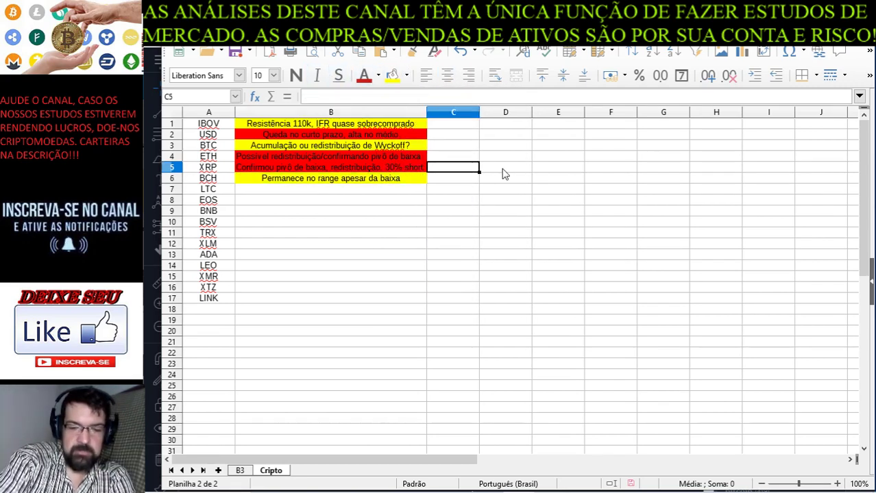
text(Ob)
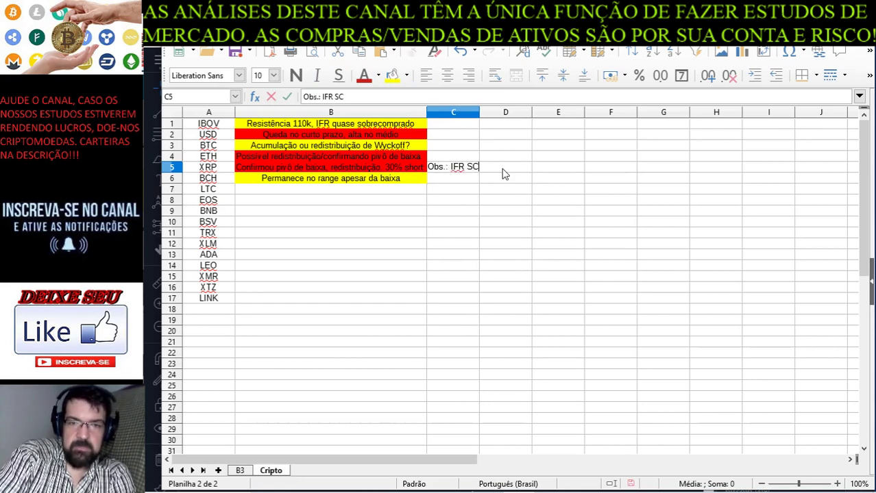
text(s.: IFR SV)
key(Return)
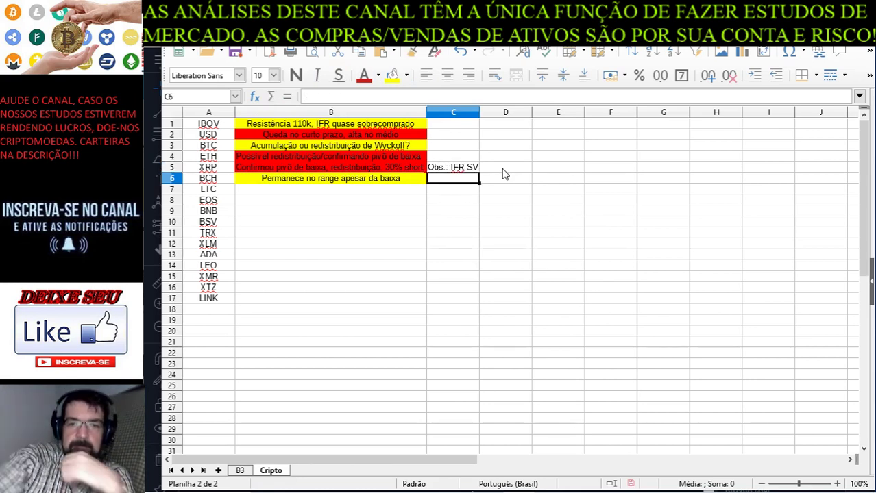
Step: Copy the XRP remark from C5 into C4 beside the ETH note
click(479, 167)
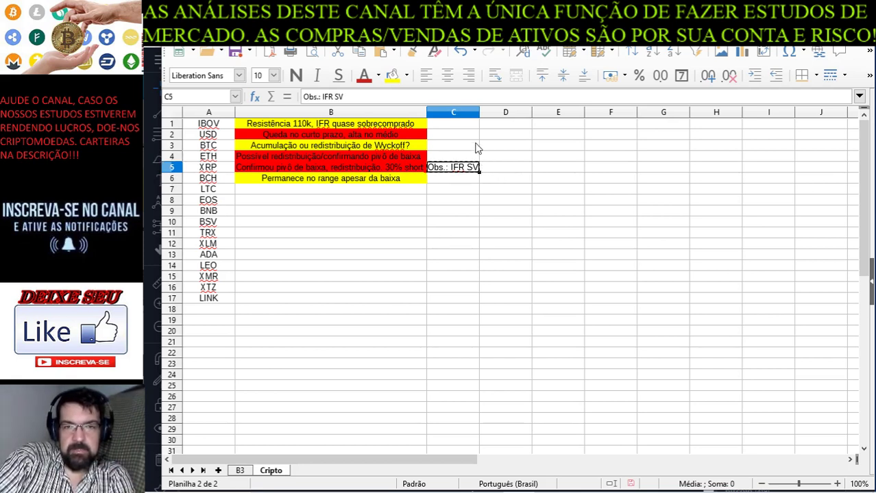
click(468, 156)
text(Obs.: IFR SV)
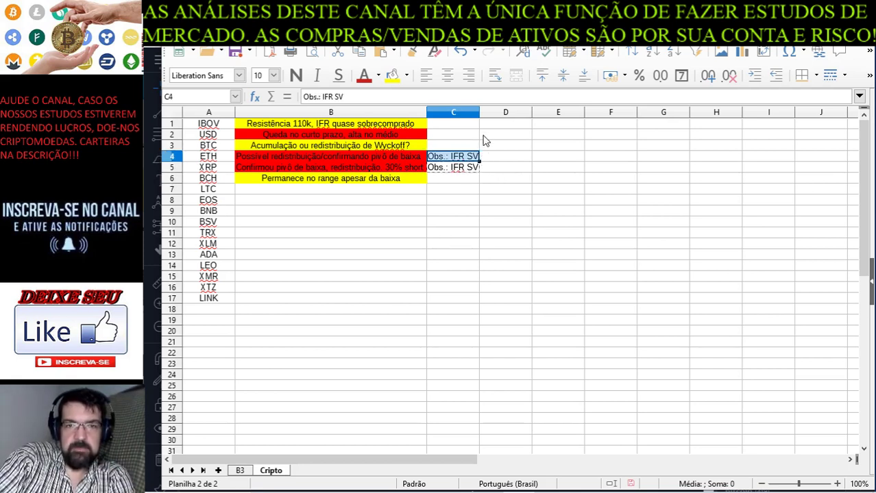
click(471, 214)
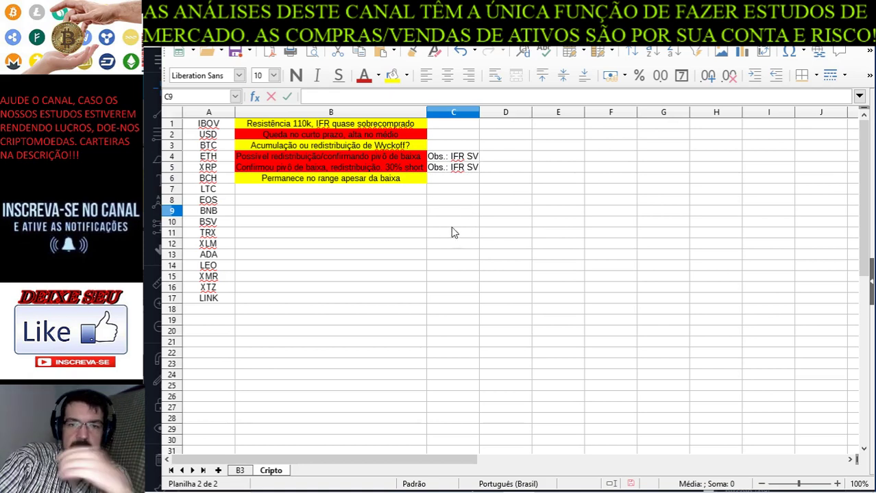
click(452, 232)
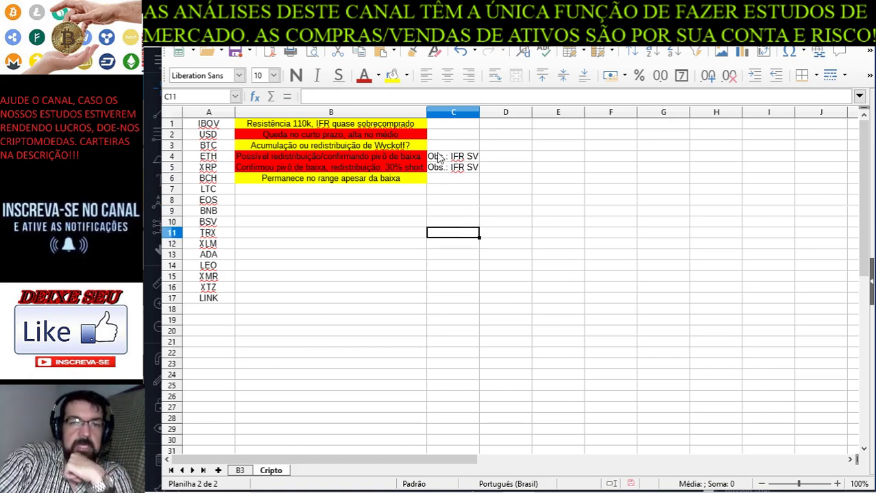
Step: Give the ETH and XRP remarks in C4:C5 a yellow background and select the empty LTC note cell B7
drag(458, 157, 463, 169)
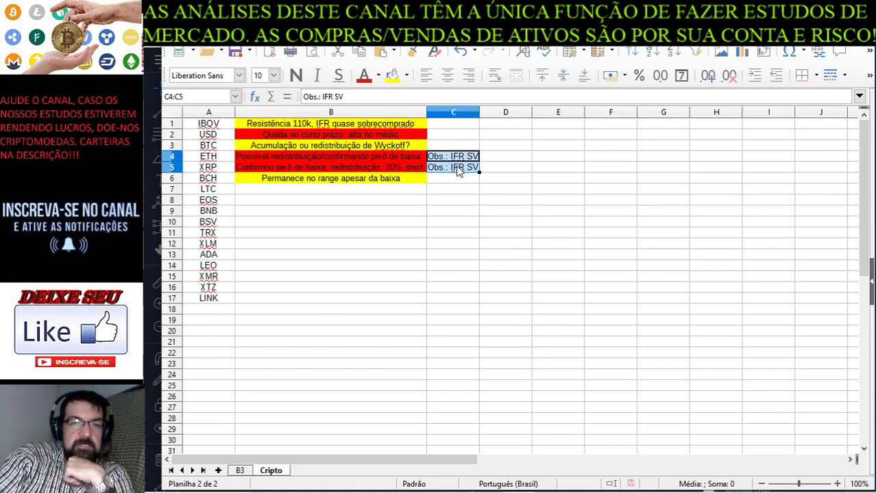
click(392, 77)
click(499, 235)
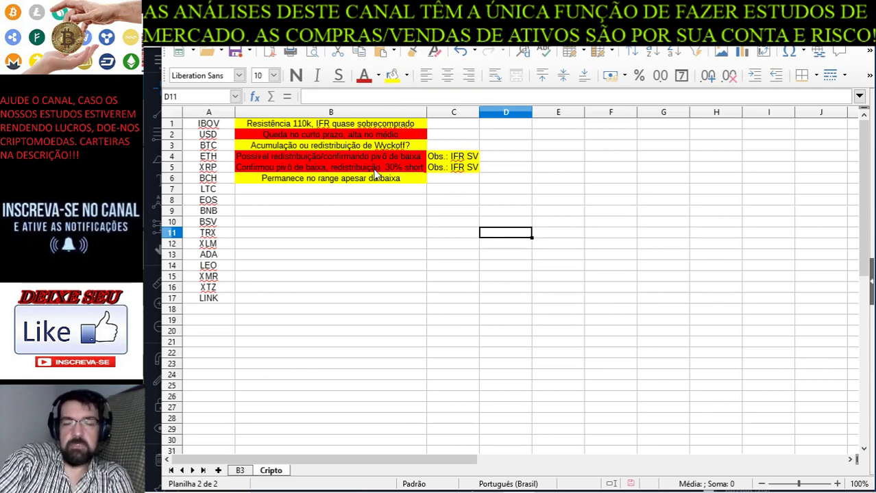
click(353, 191)
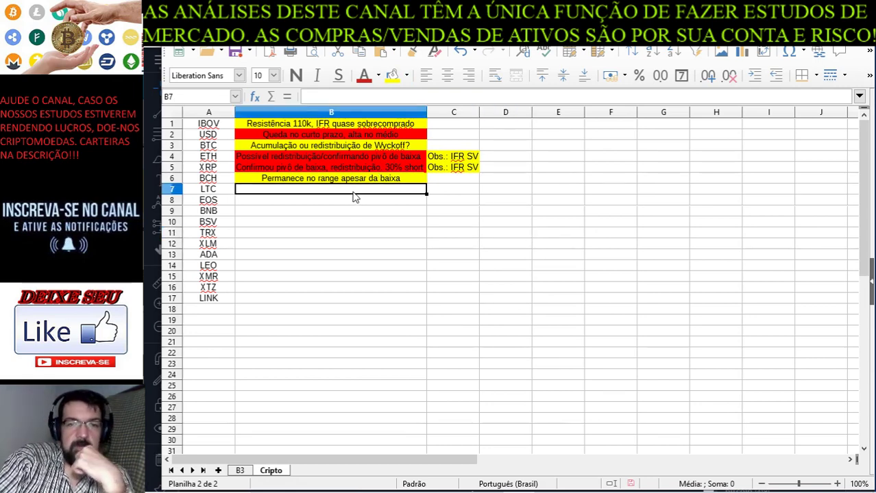
Step: Switch back to TradingView and load the Coinbase LTCUSD chart in place of BCHUSD
mouse_move(358, 488)
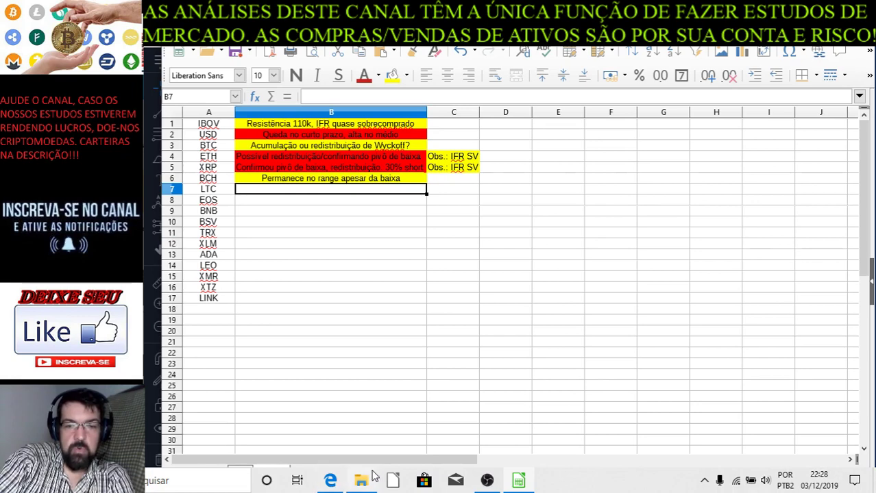
click(332, 482)
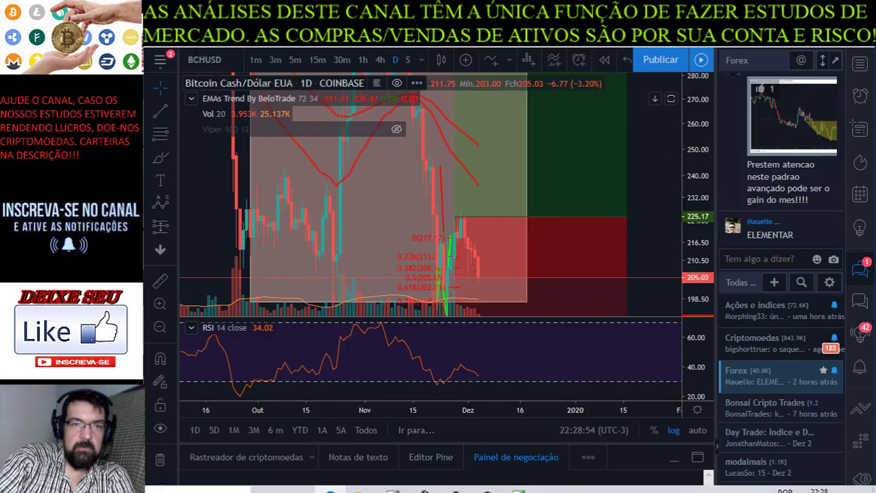
text(LTCUSD)
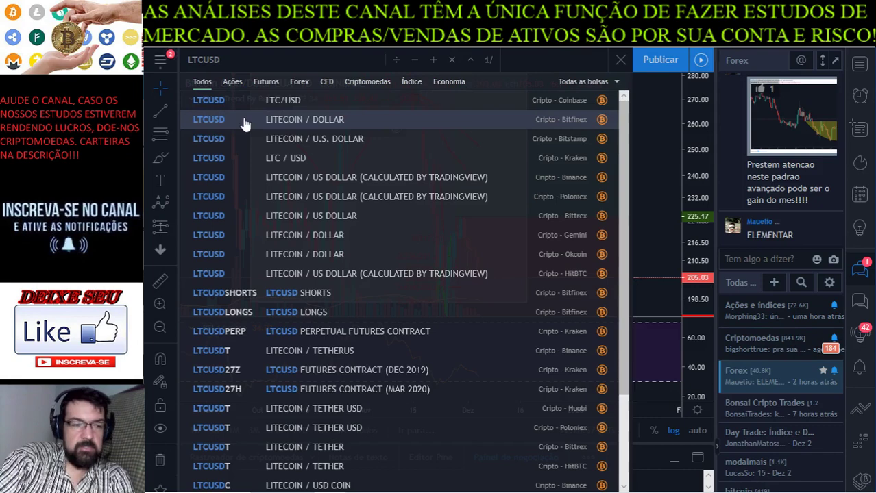
click(291, 102)
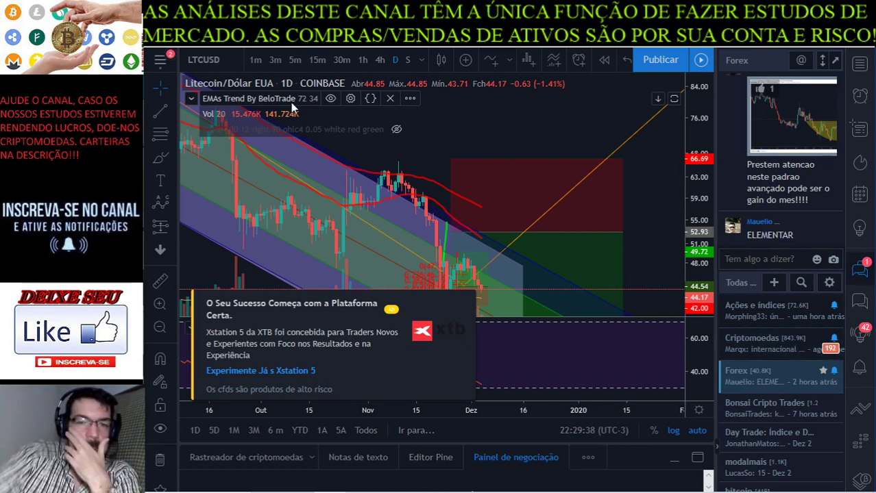
Step: Examine Litecoin's daily channel up close, checking the latest candles against the Fibonacci levels and the long position's target and stop
drag(534, 133, 539, 102)
scroll(466, 199, up, 3)
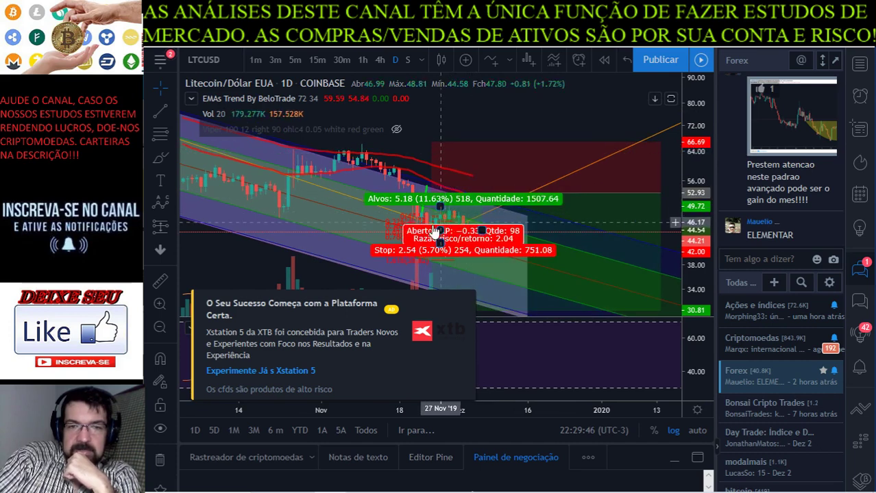
scroll(162, 202, down, 2)
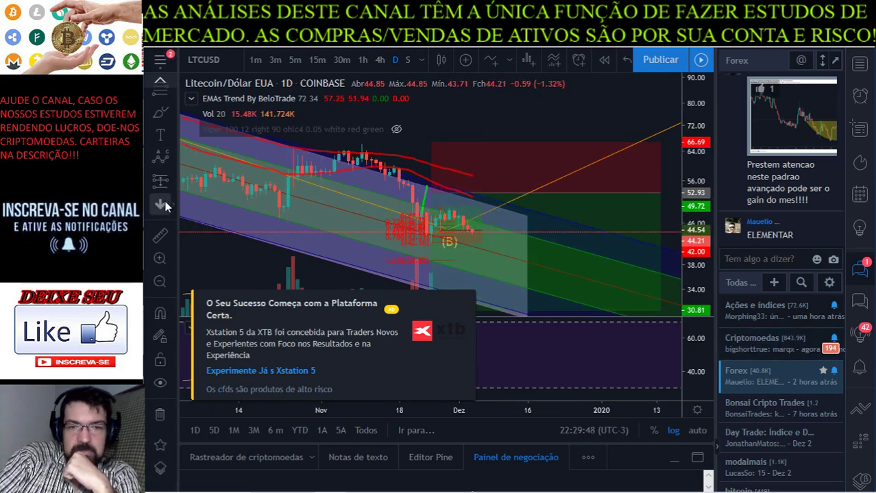
click(159, 258)
drag(387, 186, 522, 286)
scroll(519, 291, down, 3)
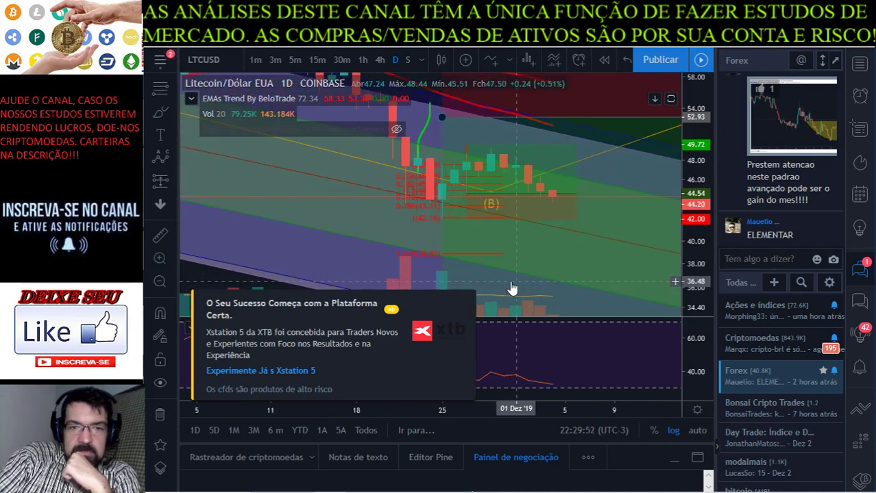
drag(696, 261, 695, 205)
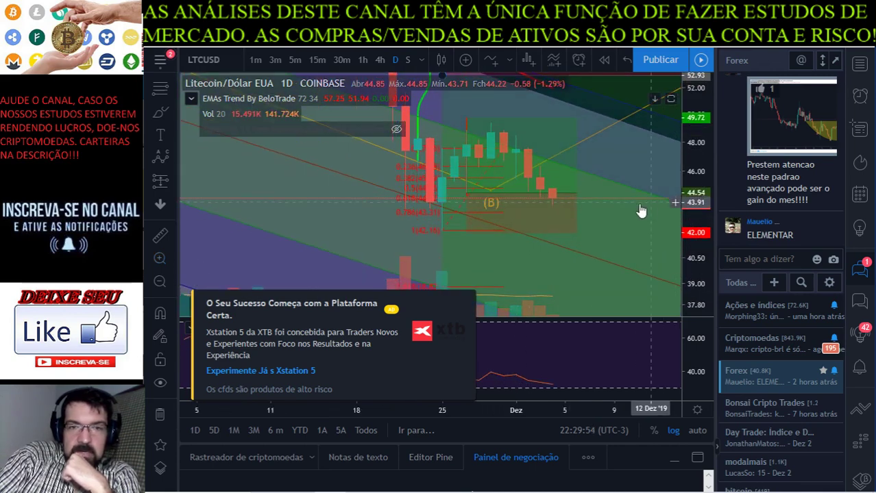
mouse_move(530, 221)
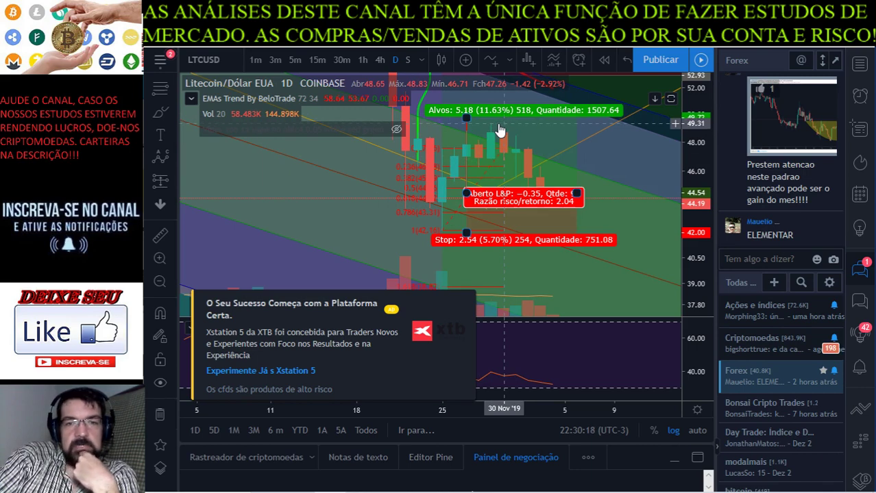
Step: Examine Litecoin's daily descending channel on a wider price and time range, including the lower Fibonacci extensions and the short position's target
scroll(478, 178, down, 4)
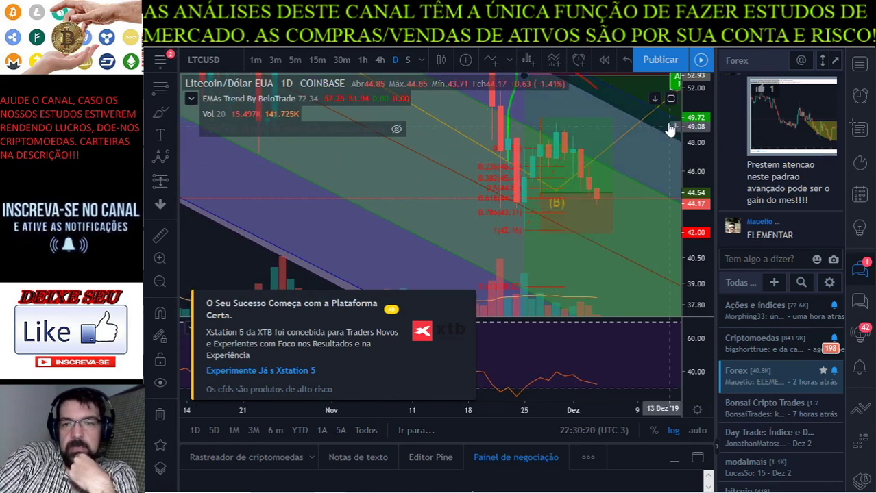
drag(686, 108, 686, 202)
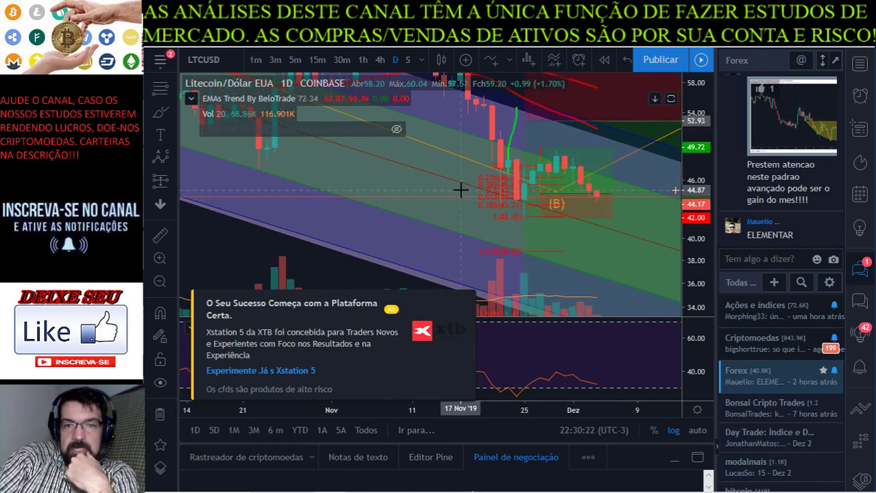
scroll(315, 257, down, 4)
drag(336, 247, 265, 250)
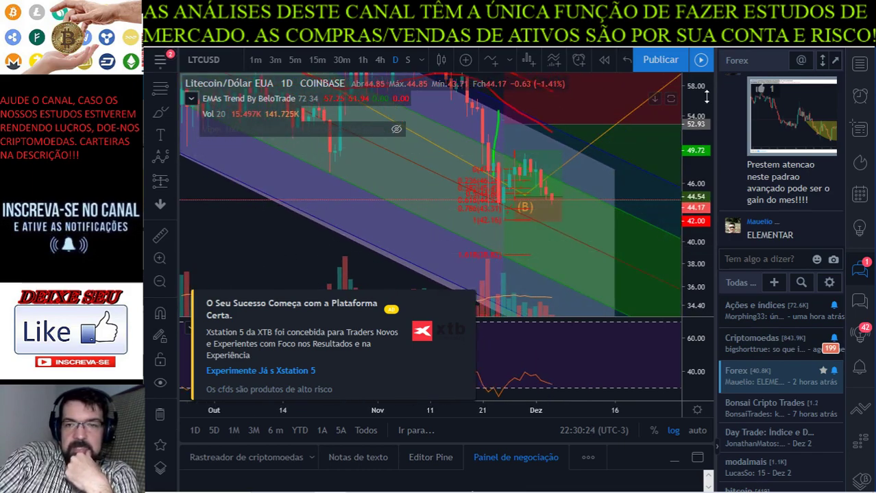
drag(702, 96, 677, 215)
scroll(675, 216, down, 4)
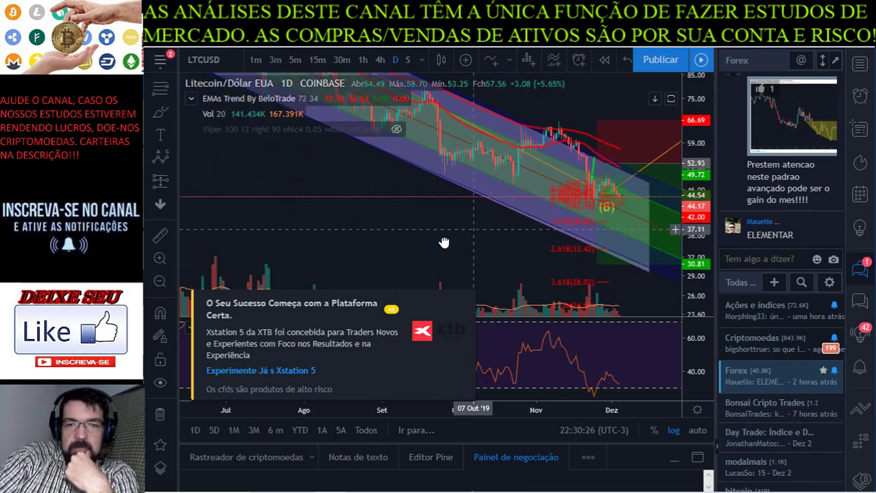
scroll(396, 227, down, 3)
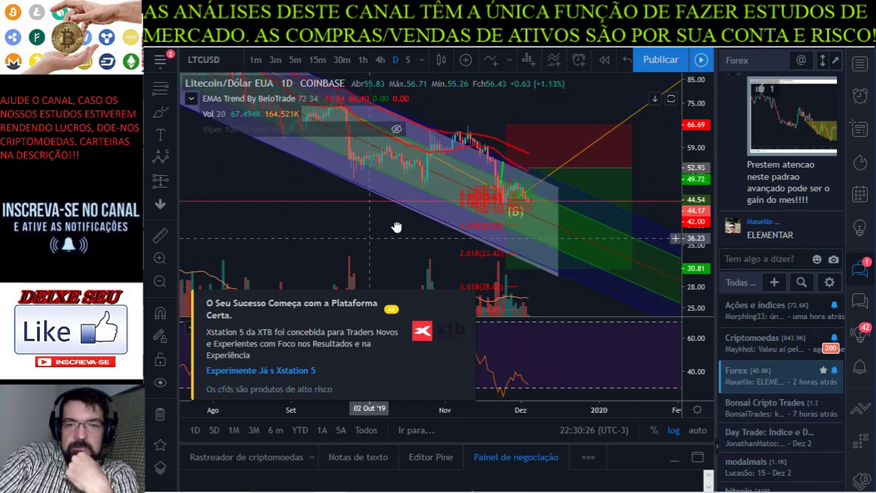
click(172, 89)
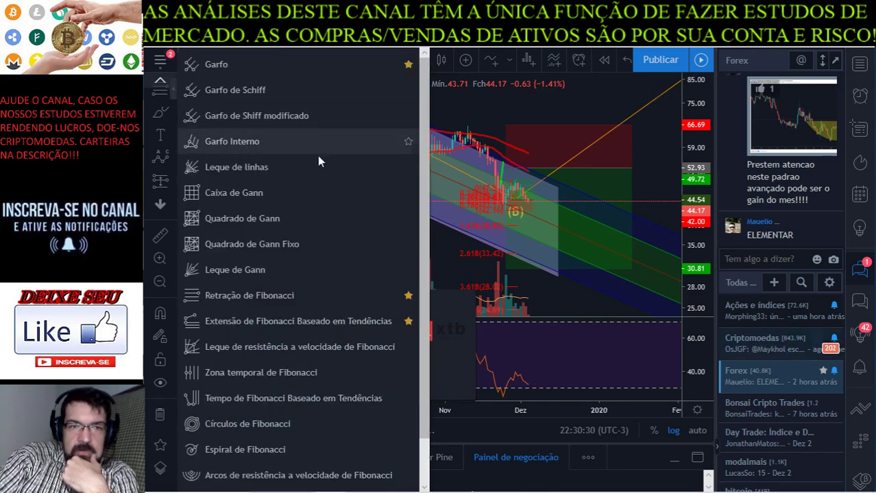
click(440, 240)
Step: Temporarily hide the XTB advertisement covering the Litecoin chart's volume and RSI area
drag(390, 260, 438, 273)
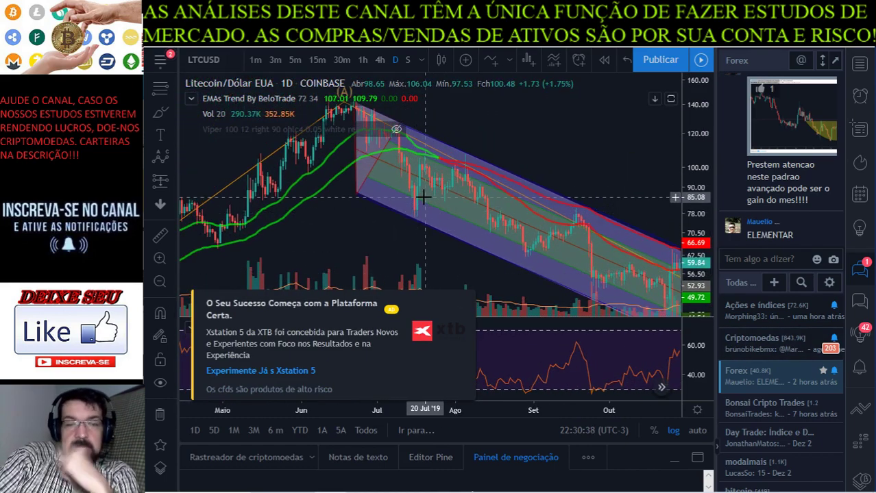
click(467, 306)
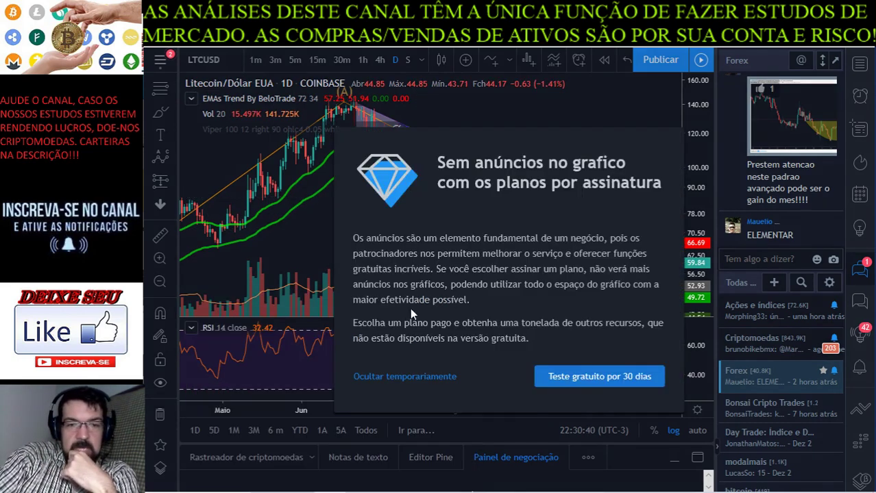
click(384, 383)
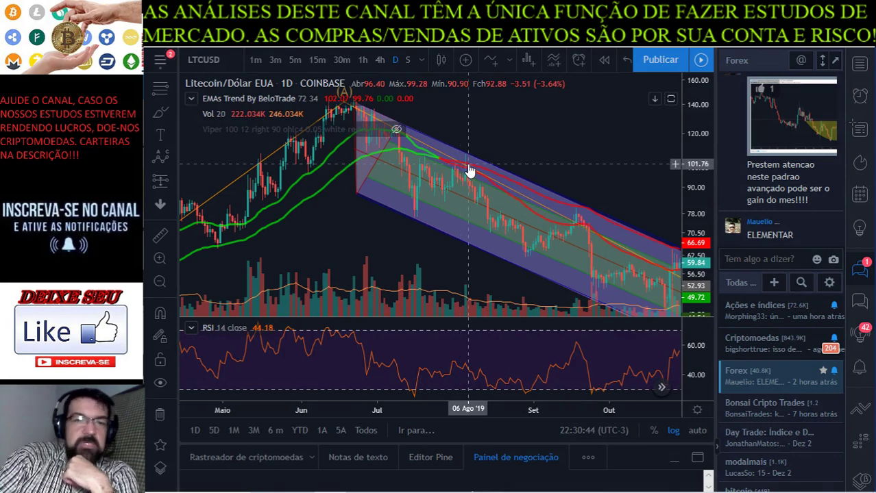
Step: Examine Litecoin's fall from the (A) top to the latest candles at (B) against the channel, moving averages and Fibonacci levels
drag(531, 159, 456, 145)
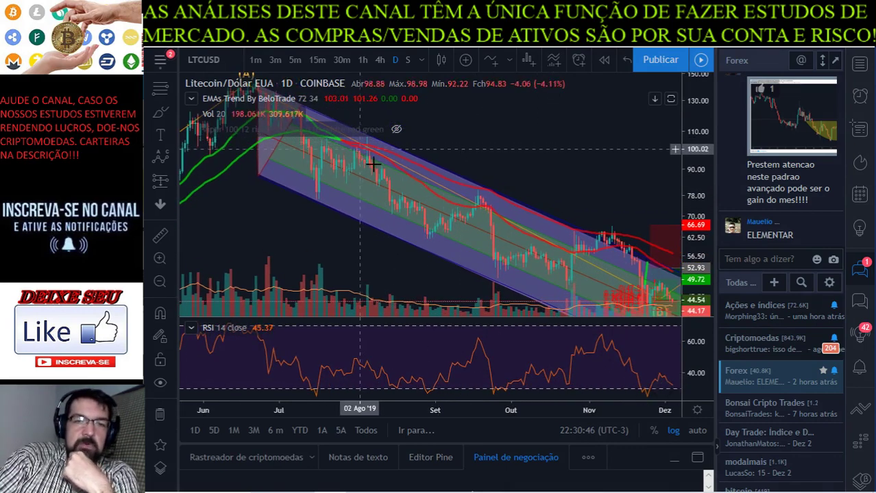
scroll(552, 146, down, 3)
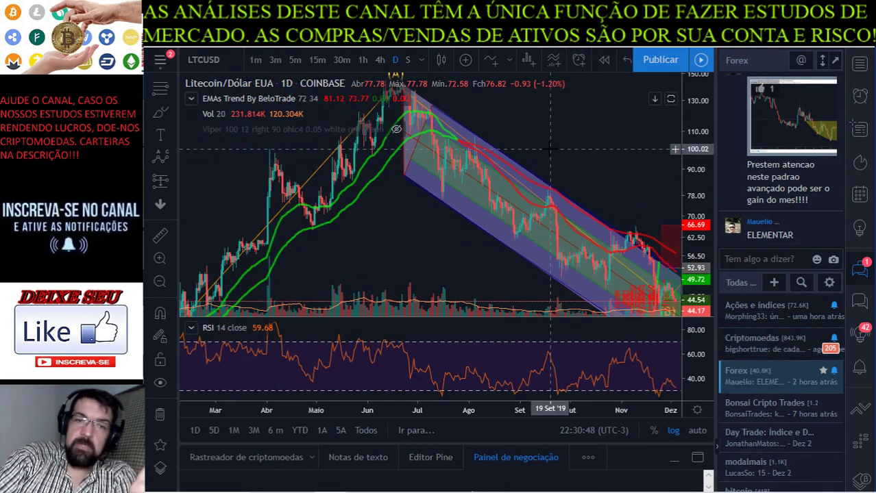
drag(557, 145, 432, 100)
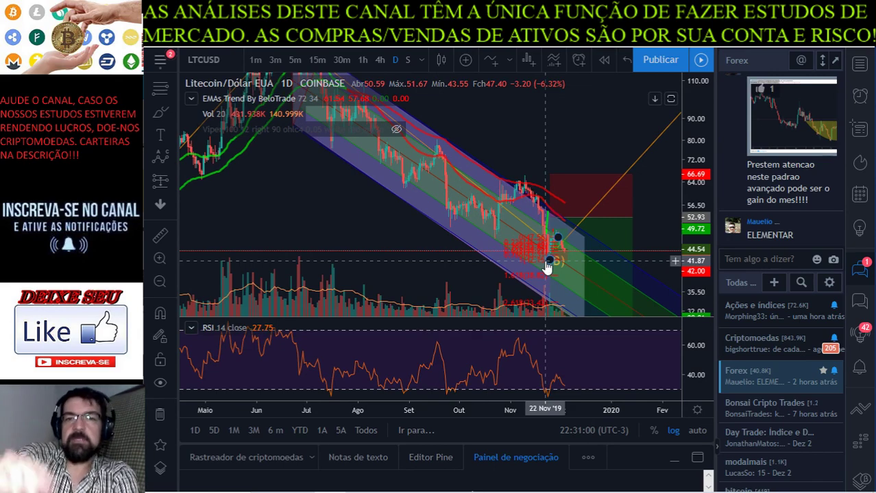
scroll(547, 267, up, 5)
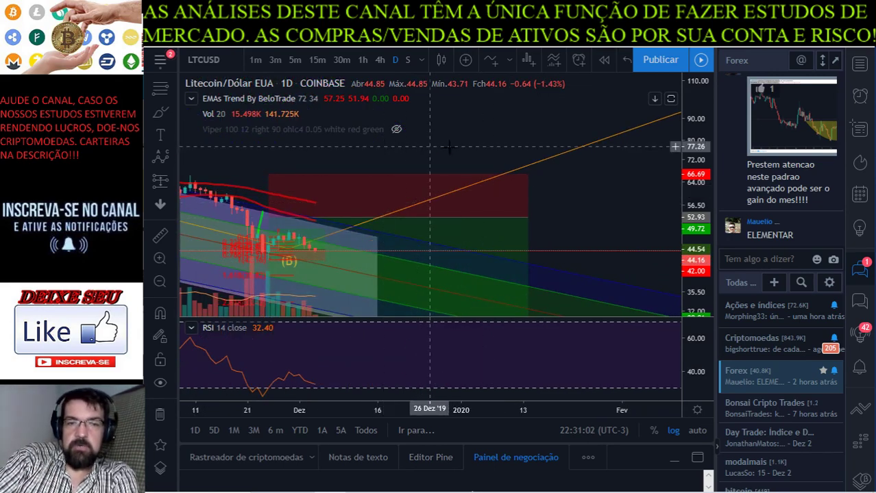
drag(539, 135, 685, 137)
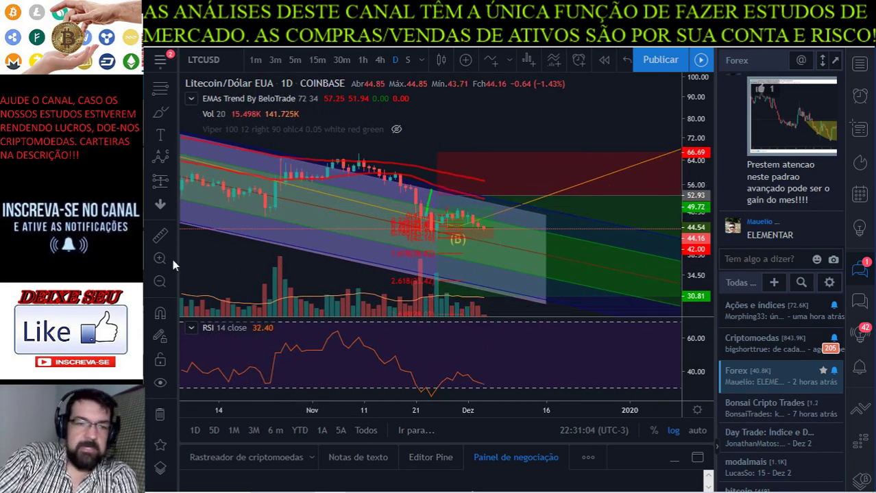
click(161, 262)
drag(390, 191, 537, 268)
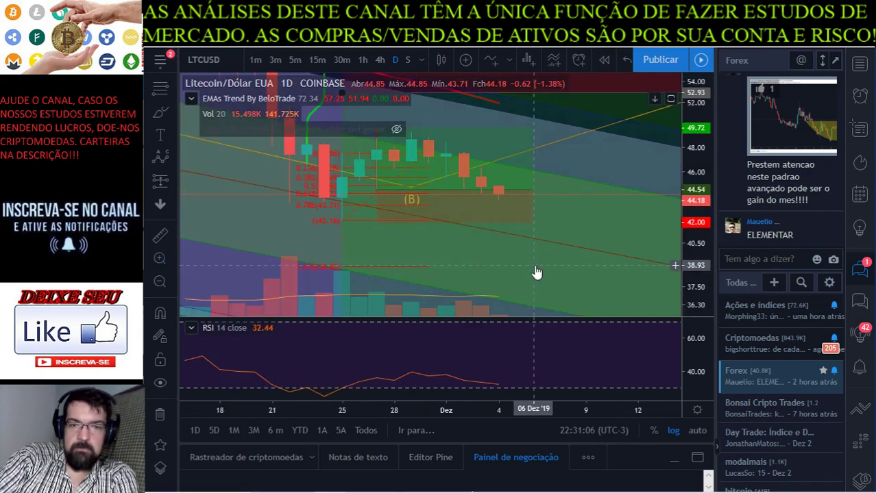
scroll(538, 268, down, 4)
scroll(545, 260, down, 5)
drag(696, 206, 696, 274)
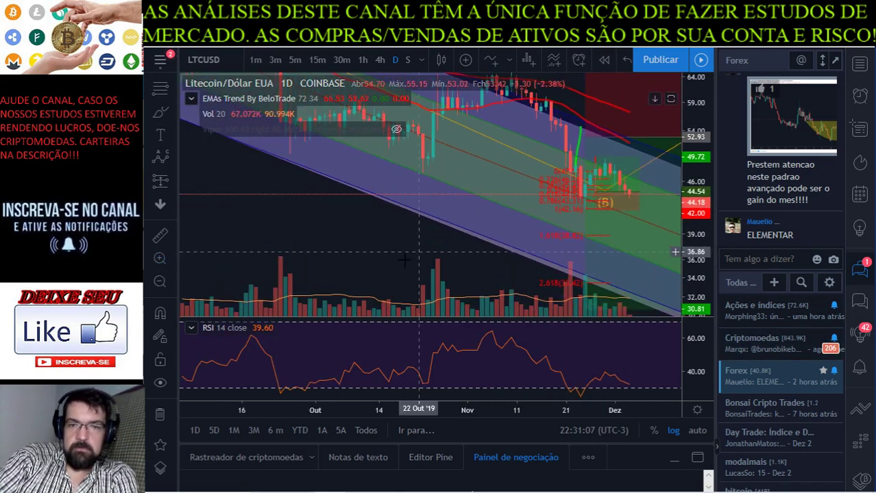
drag(405, 268, 261, 315)
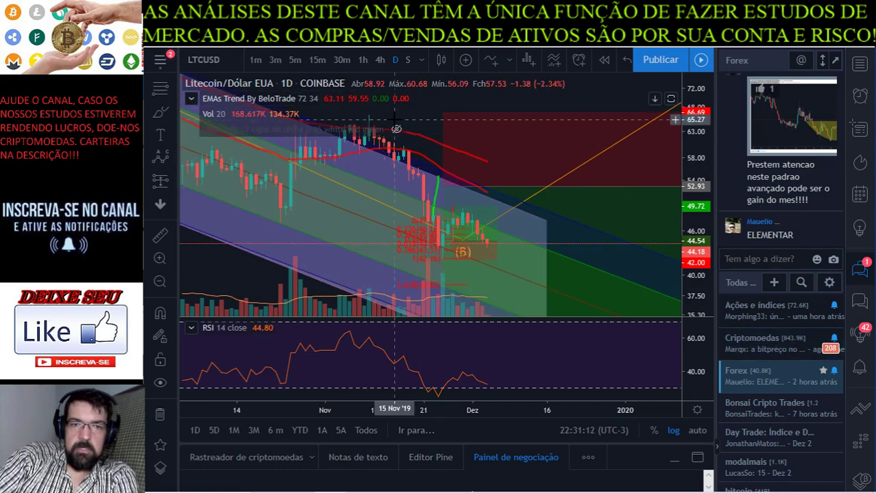
Step: Show the Viper indicator on the Litecoin chart to check its price profile, and hide it again
mouse_move(395, 132)
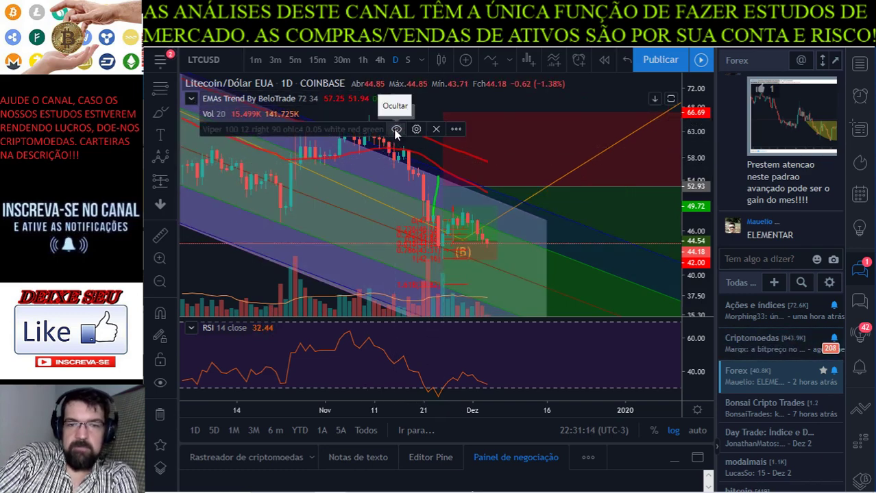
click(395, 130)
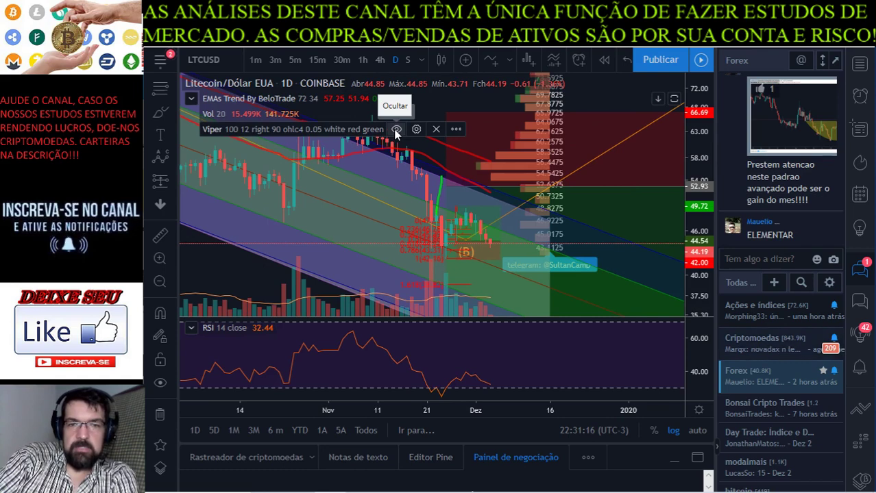
click(394, 130)
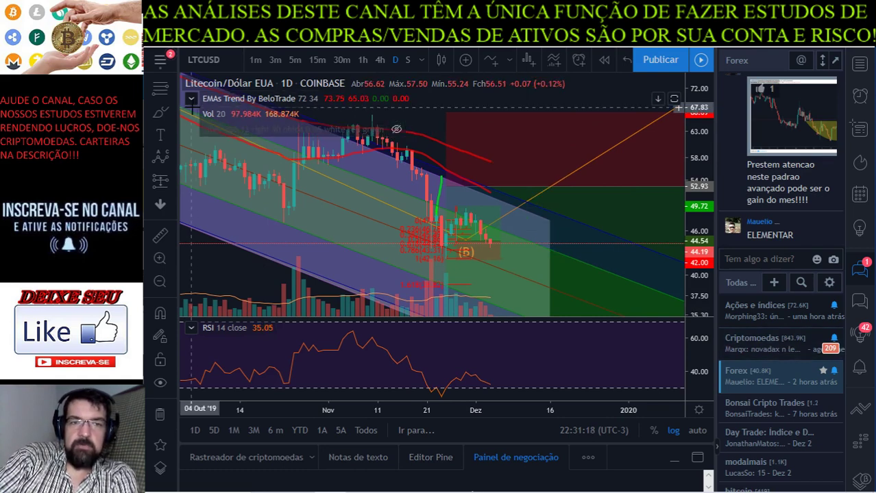
Step: Collapse the indicator legends and close the Forex chat to give the Litecoin chart more room
click(192, 100)
scroll(205, 100, down, 3)
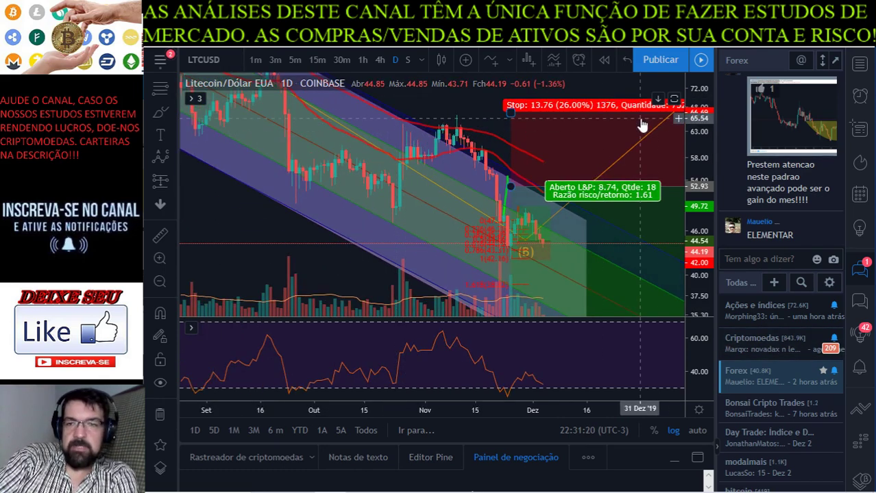
drag(691, 154, 691, 175)
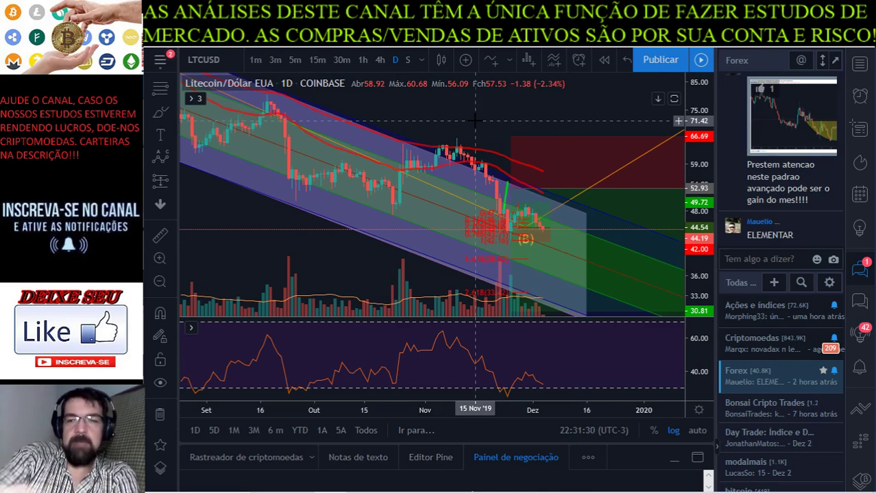
click(855, 281)
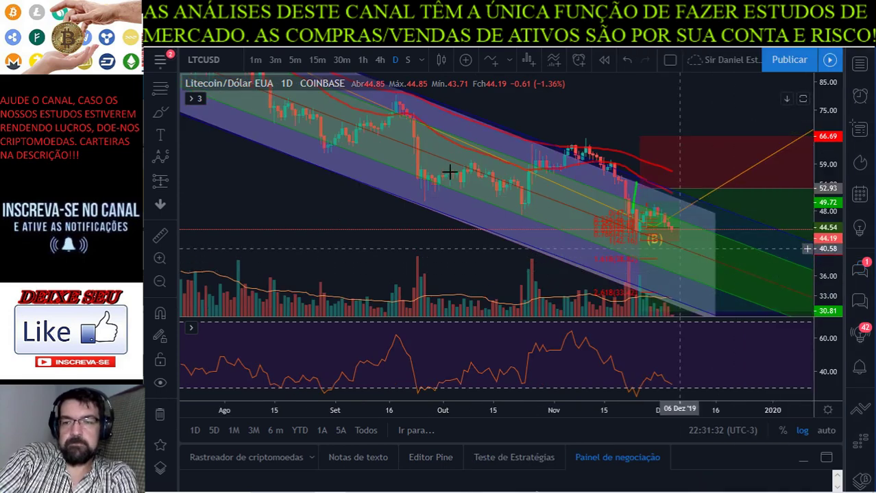
Step: Study the latest Litecoin candles against the channel edges, the moving averages and the short position's entry, stop and target
drag(496, 237, 391, 239)
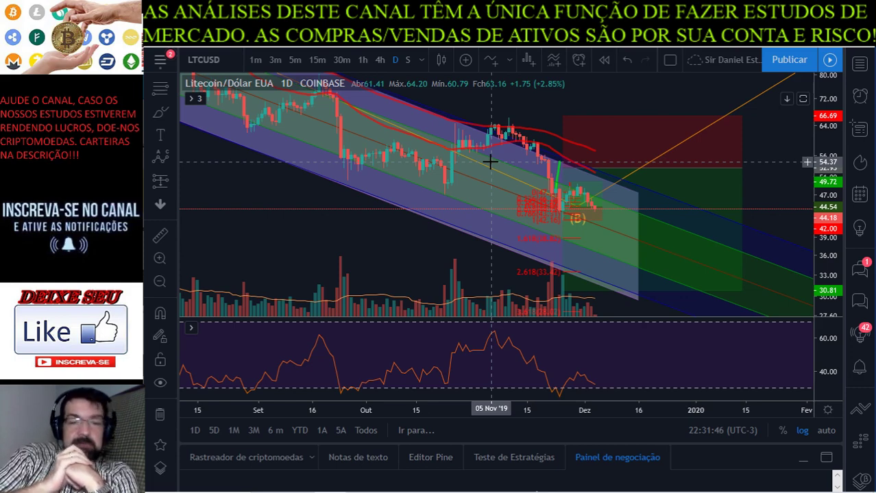
mouse_move(572, 177)
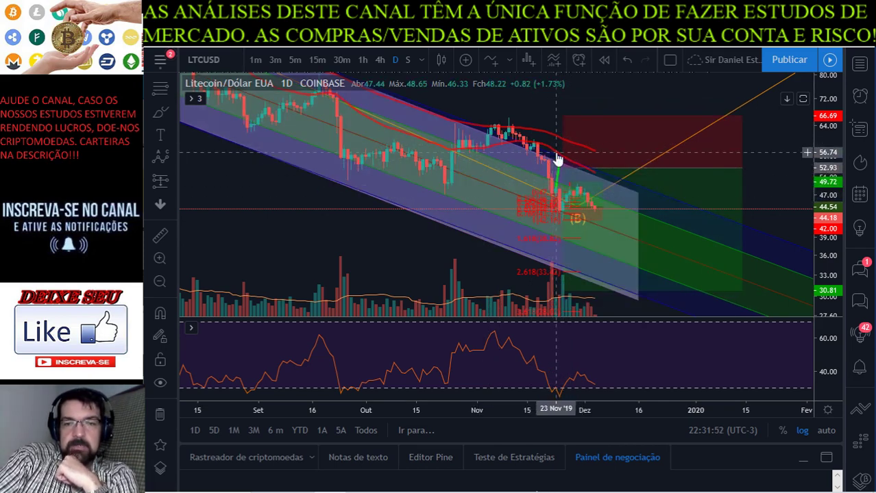
mouse_move(568, 120)
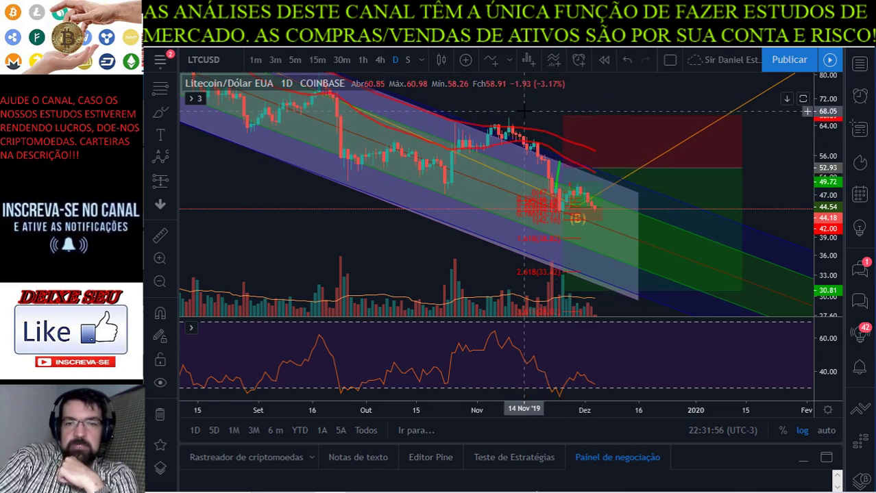
drag(524, 110, 515, 94)
mouse_move(577, 262)
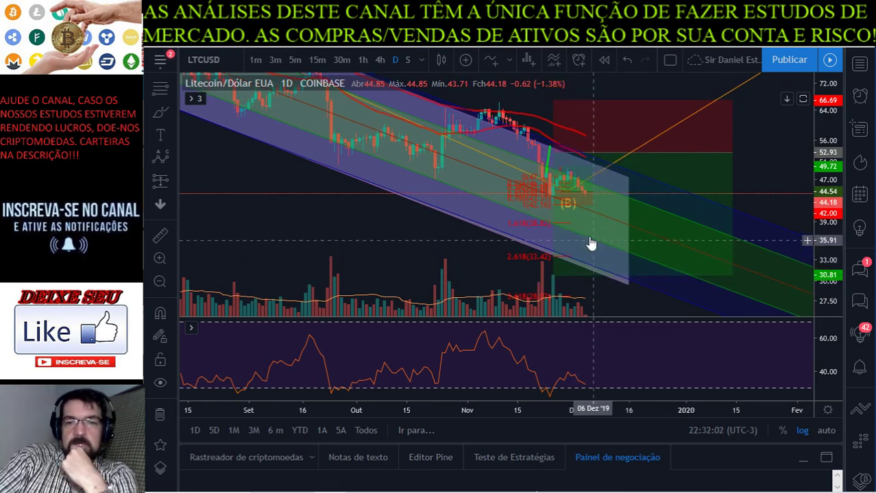
mouse_move(587, 235)
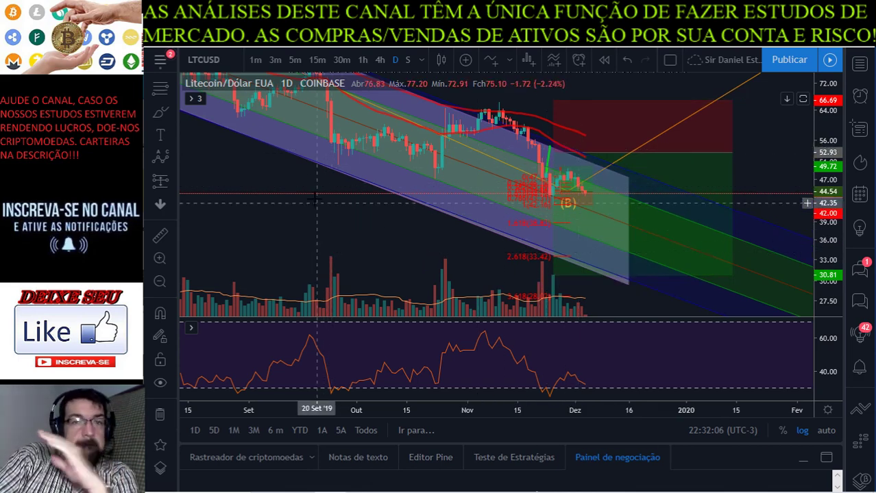
Step: Consult the colour-coded notes in the Cripto sheet around the LTC row, and return to the TradingView Litecoin chart
mouse_move(431, 488)
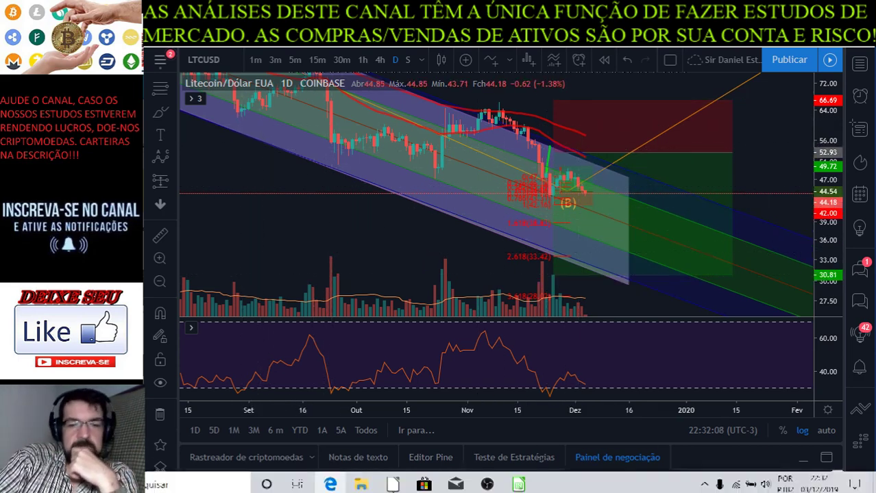
click(481, 482)
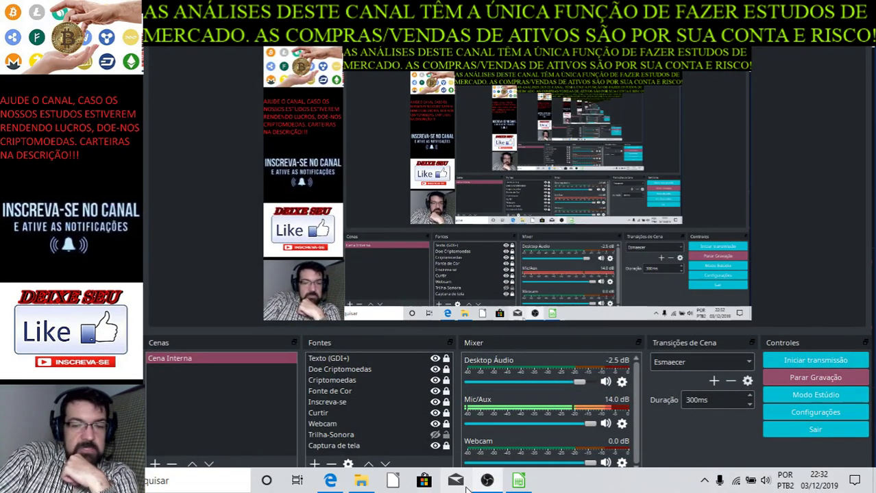
click(486, 481)
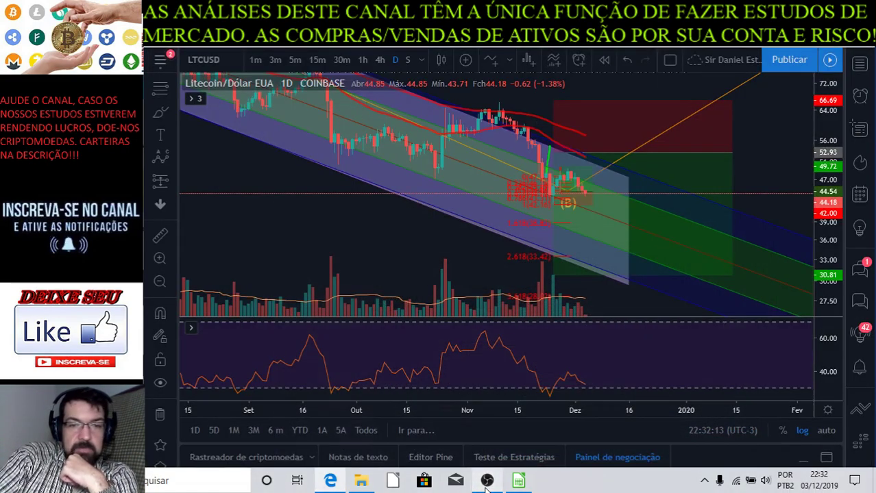
click(519, 482)
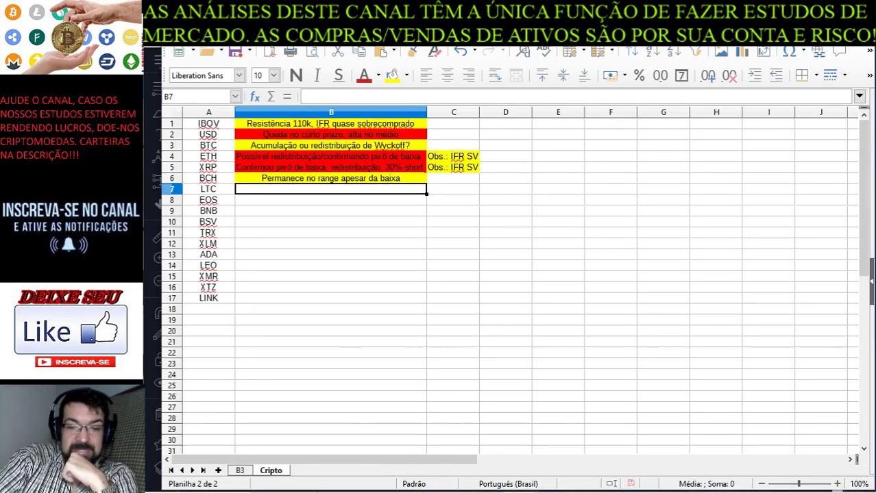
click(330, 482)
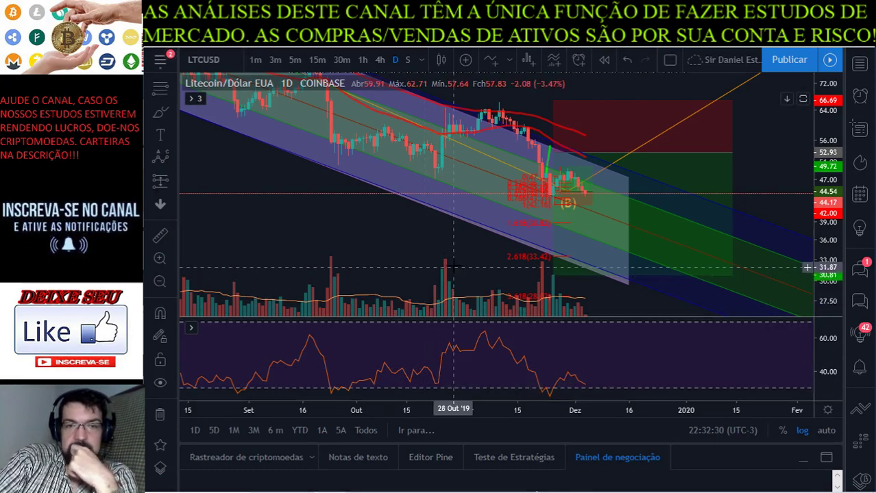
Step: Check Litecoin's latest RSI reading and the long position's target and stop near the (B) label
drag(446, 283, 381, 254)
click(480, 187)
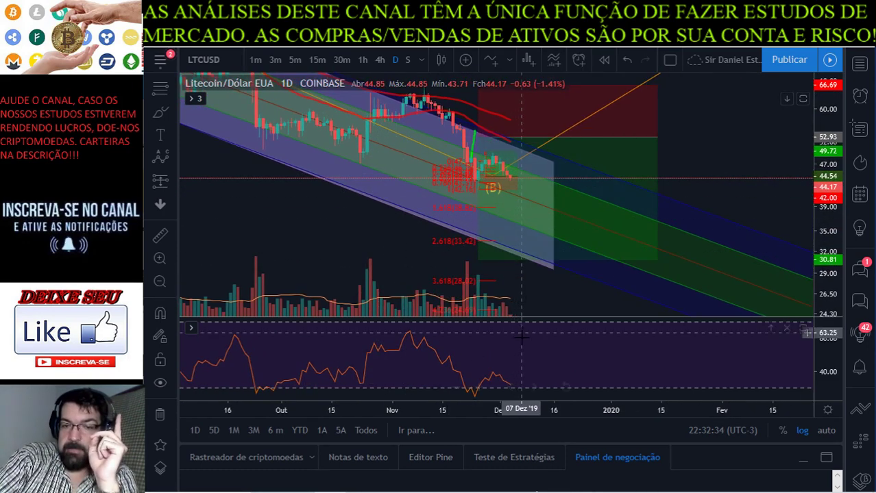
mouse_move(514, 388)
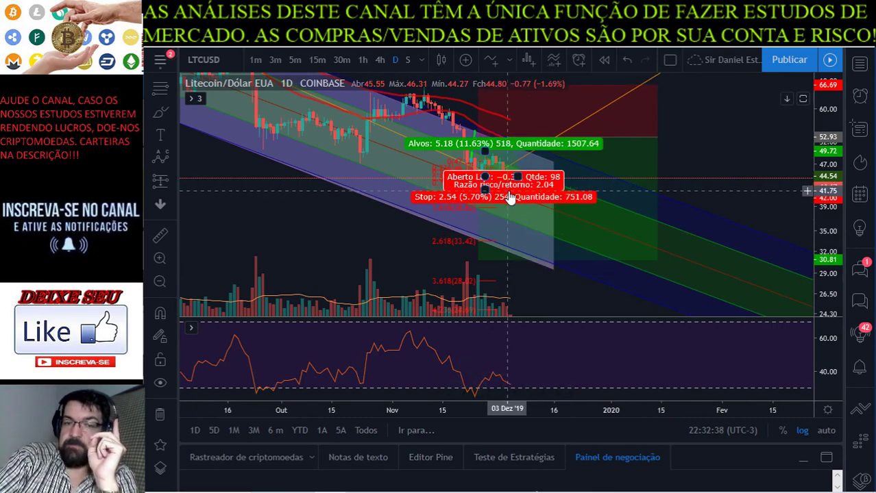
Step: Review Litecoin's daily price action since September against the descending channel and the short position
drag(270, 205, 371, 288)
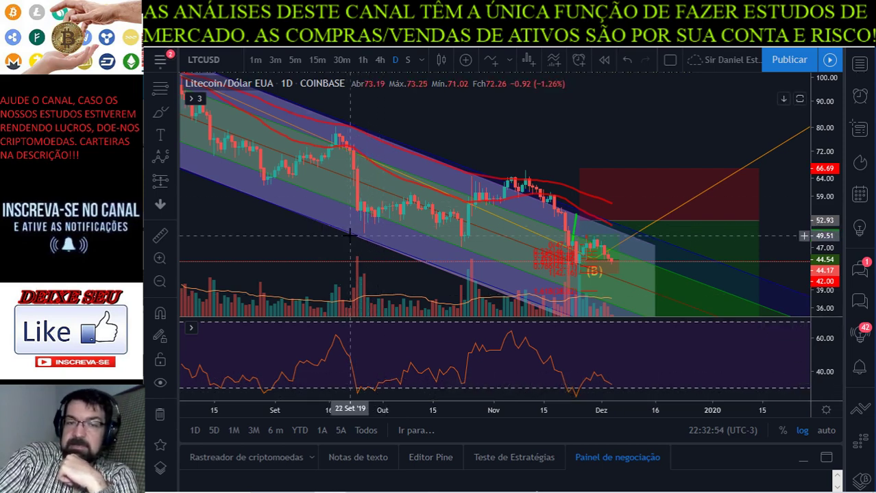
drag(347, 264, 273, 174)
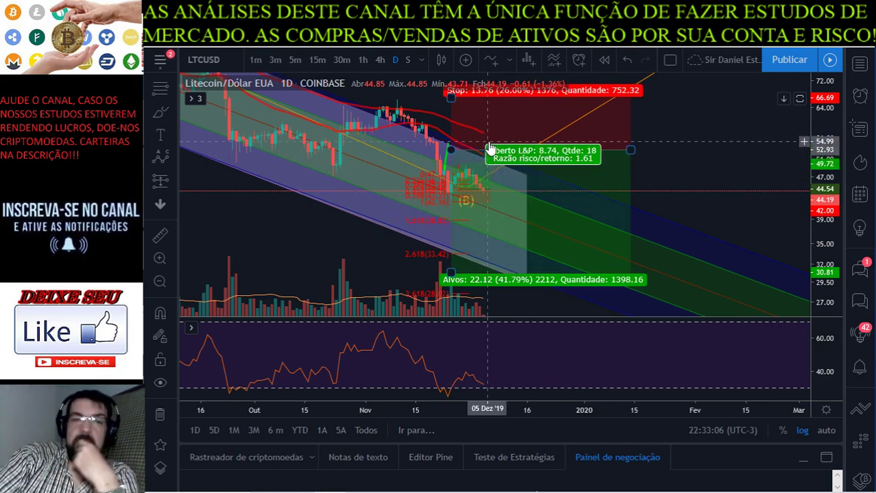
drag(482, 178, 524, 148)
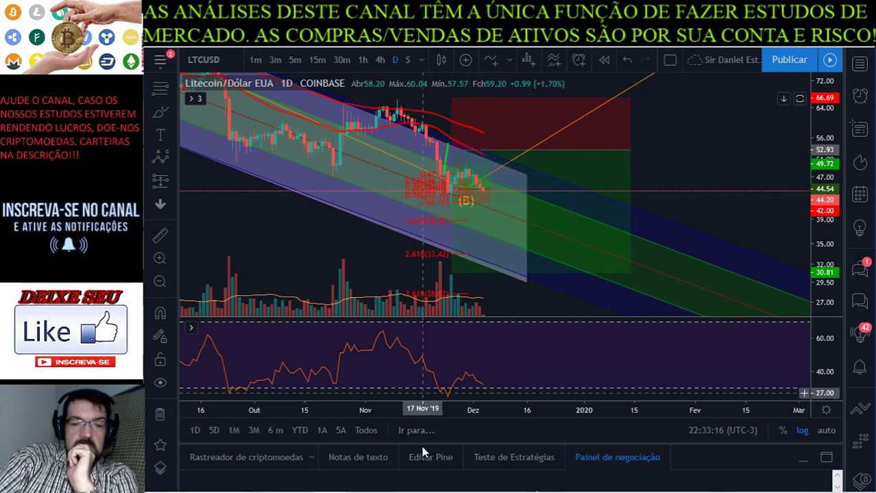
Step: Switch to the Cripto sheet and enter the LTC note "Meio do canal de baixa, mas IFR quase SV" in B7
mouse_move(423, 490)
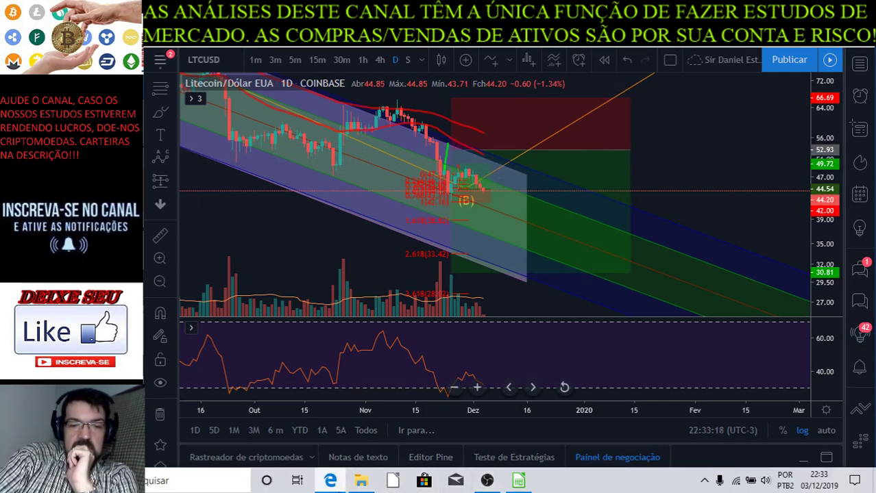
click(518, 481)
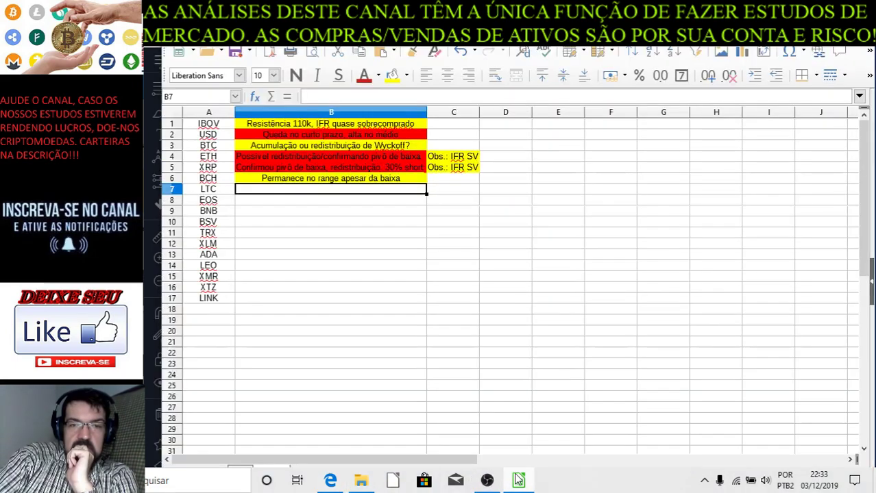
click(519, 480)
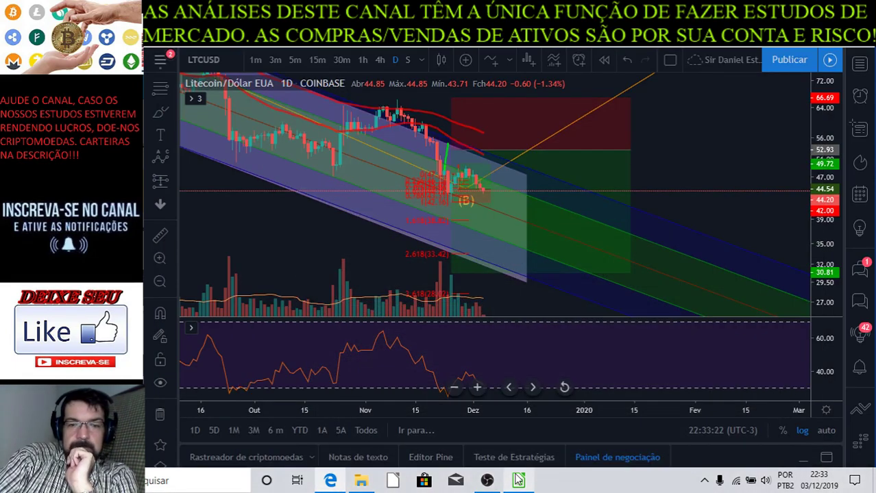
click(518, 480)
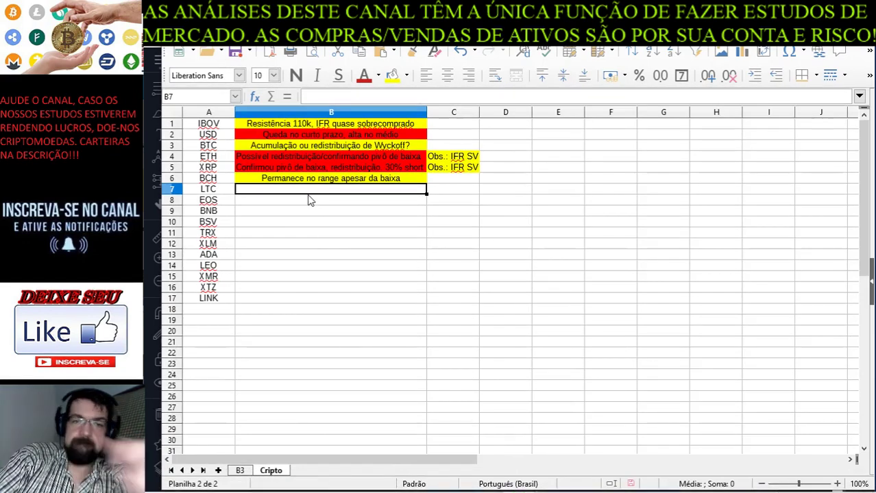
text(M)
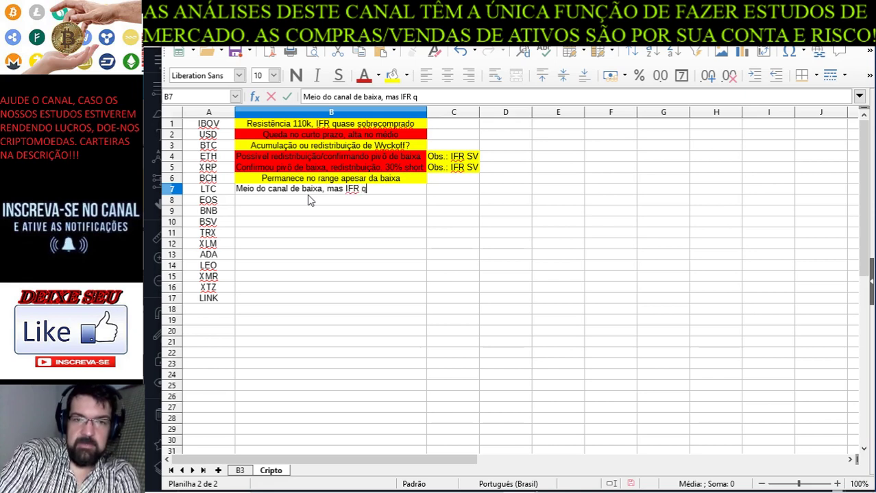
key(Return)
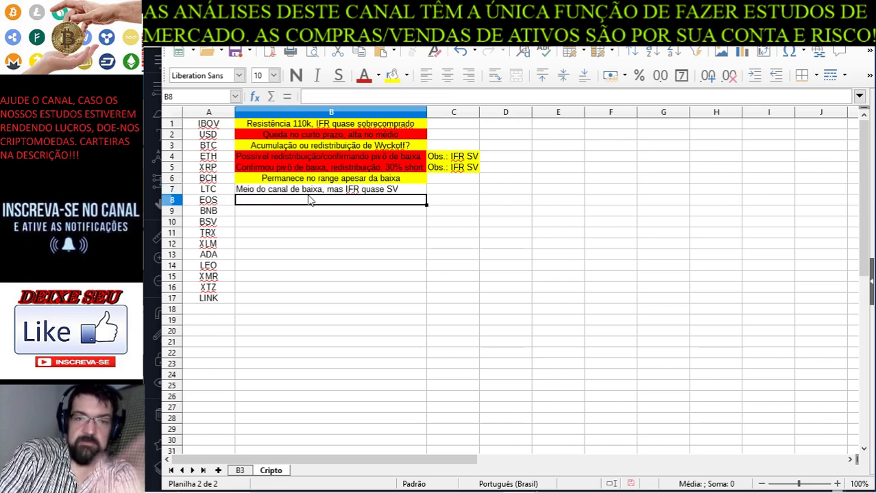
Step: Centre the LTC note in B7, fill it yellow and move on to the EOS cell B8
click(310, 192)
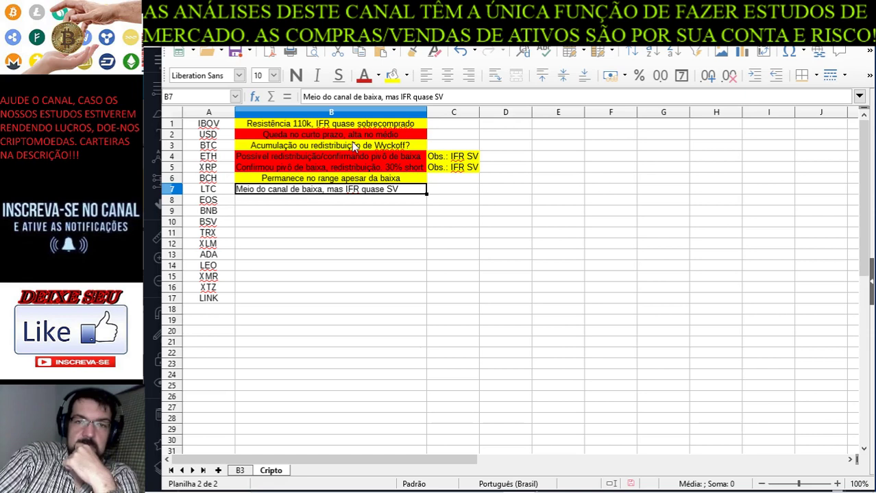
click(446, 80)
click(392, 75)
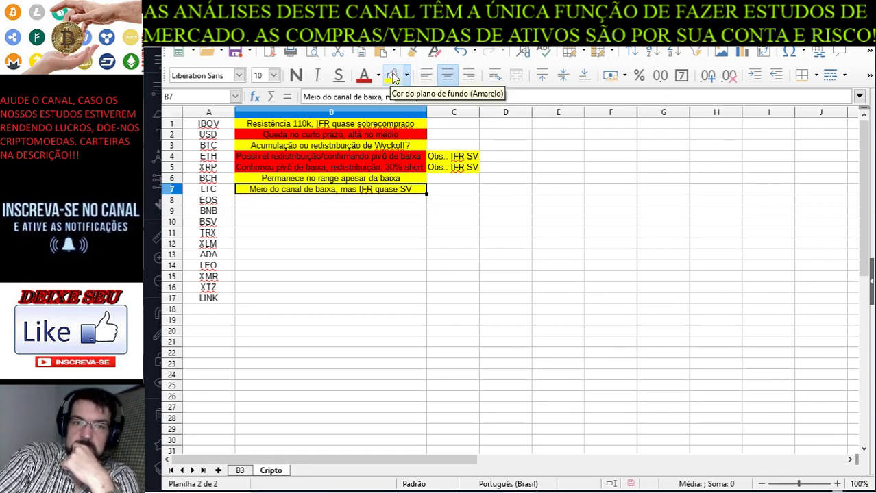
click(309, 206)
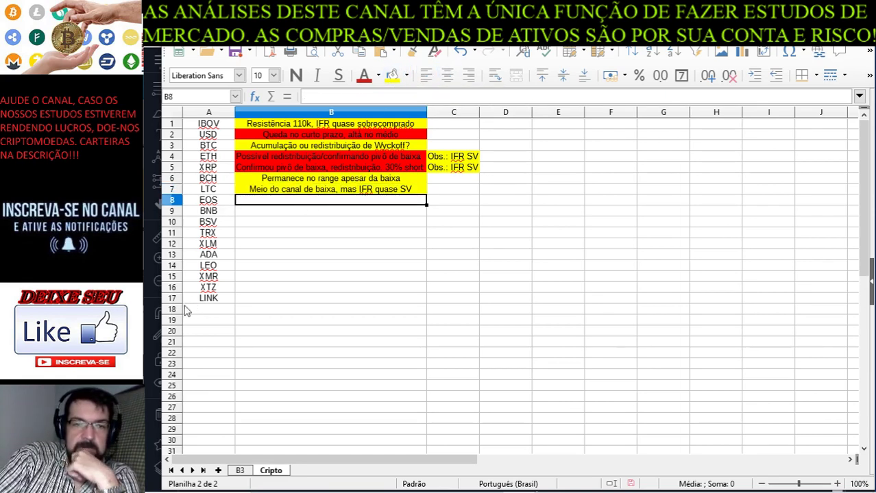
Step: Return to TradingView and load the EOSUSD (EOS / Dollar) chart from Bitfinex
key(alt+Tab)
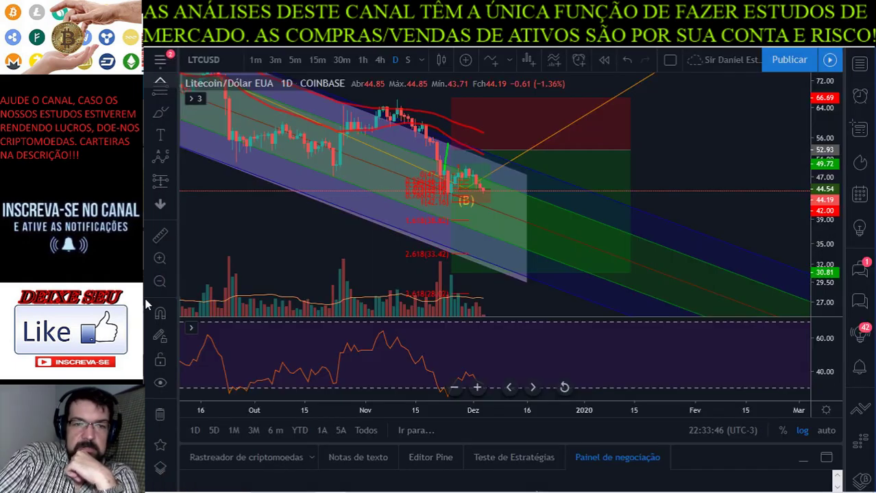
click(210, 63)
text(EO)
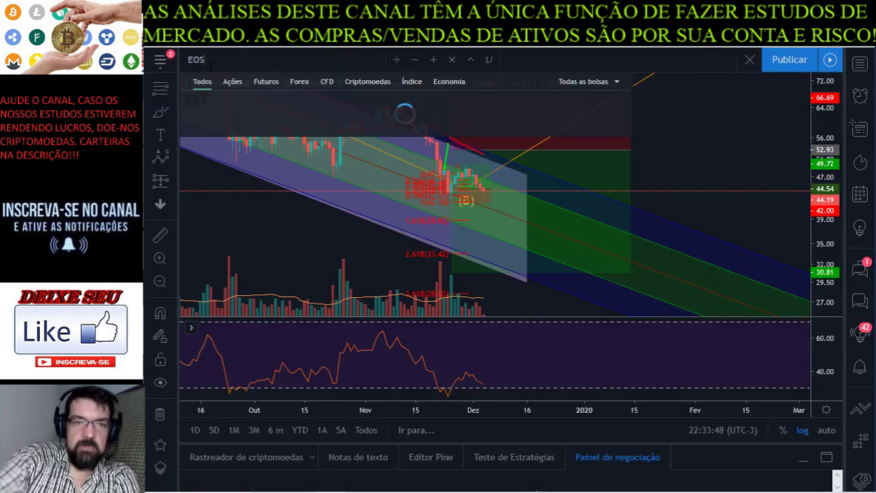
text(S)
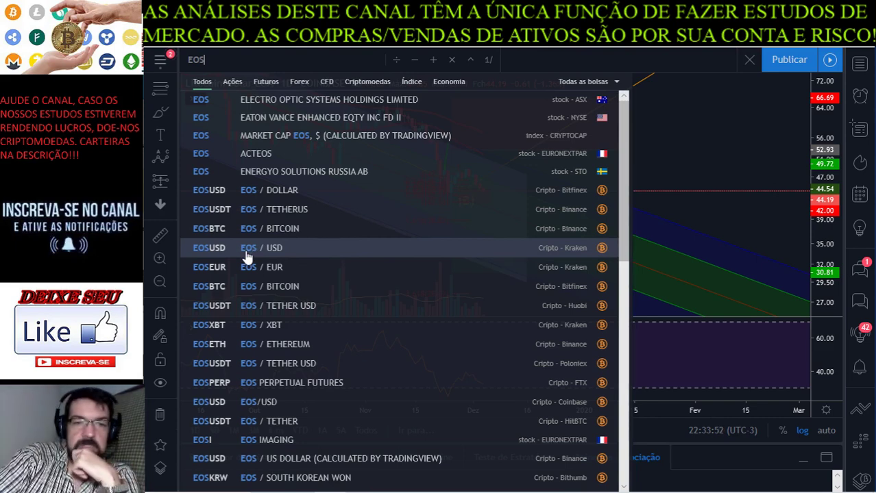
click(270, 191)
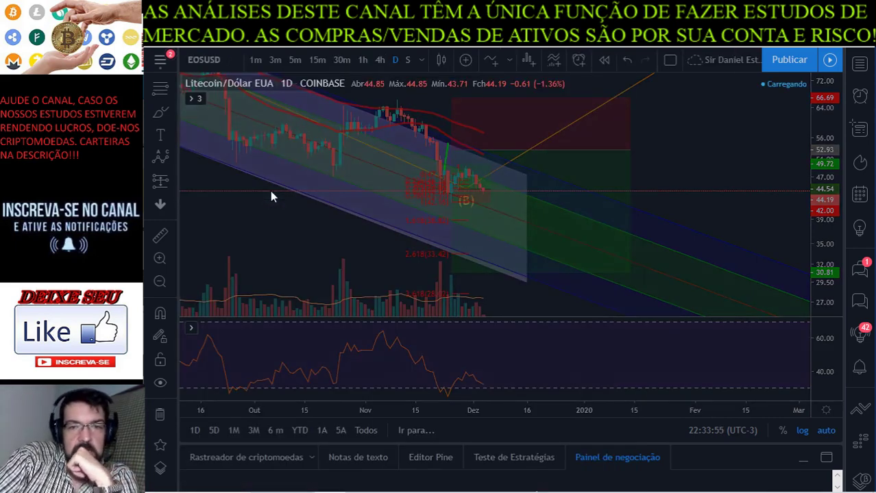
Step: Compress the EOS price scale to fit the whole short position and raise its stop to 3.7627
scroll(437, 194, down, 3)
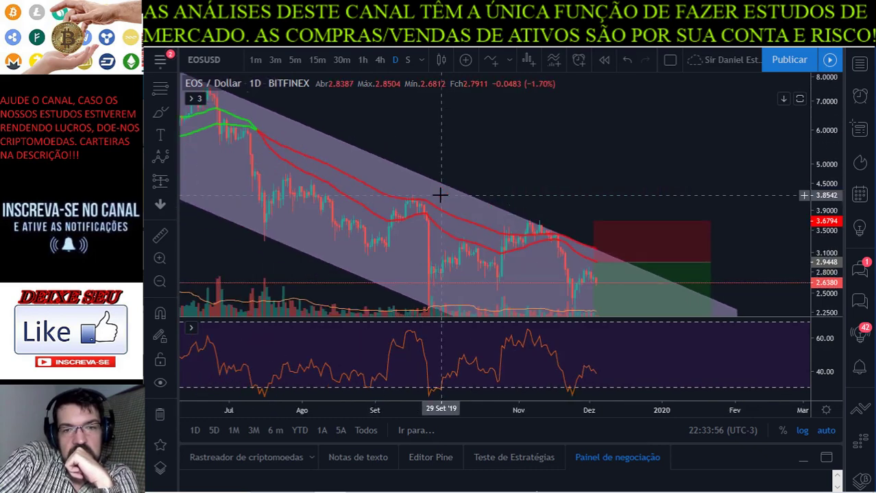
drag(821, 181, 809, 270)
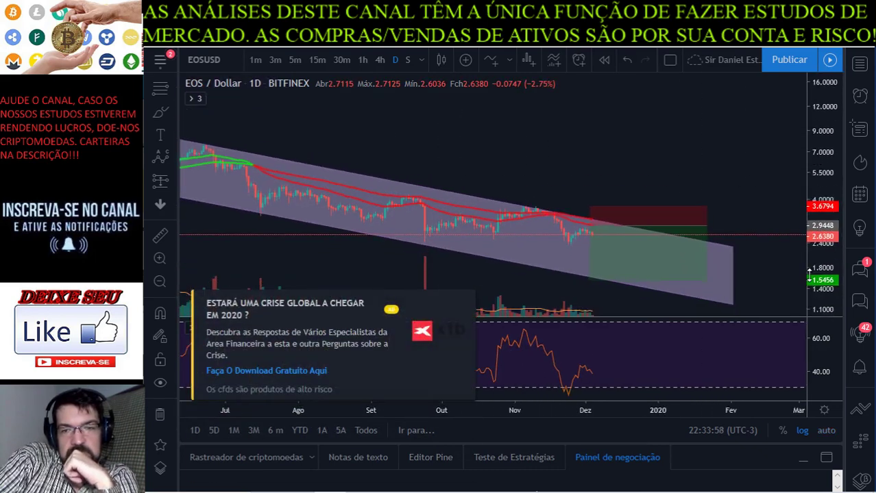
drag(629, 166, 566, 105)
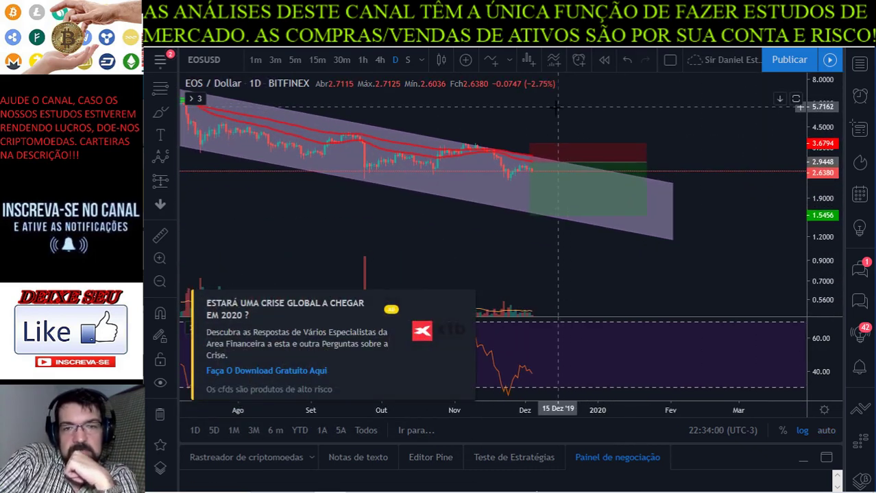
click(533, 150)
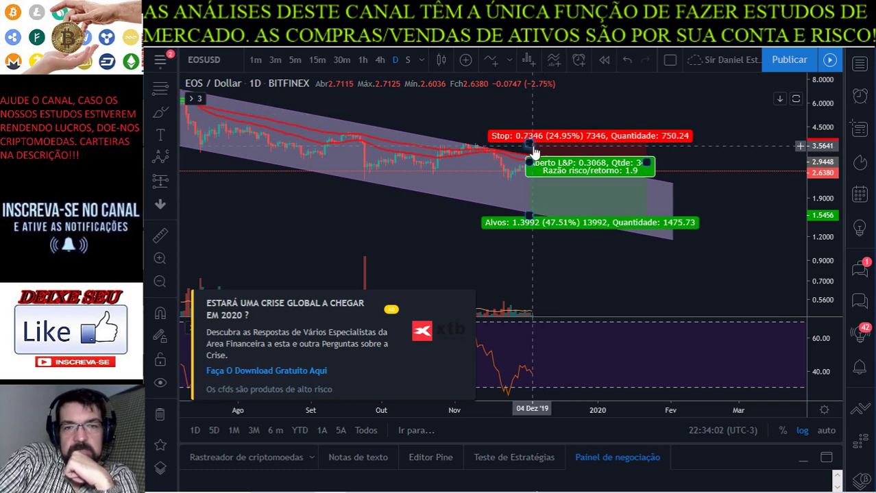
drag(533, 149, 529, 141)
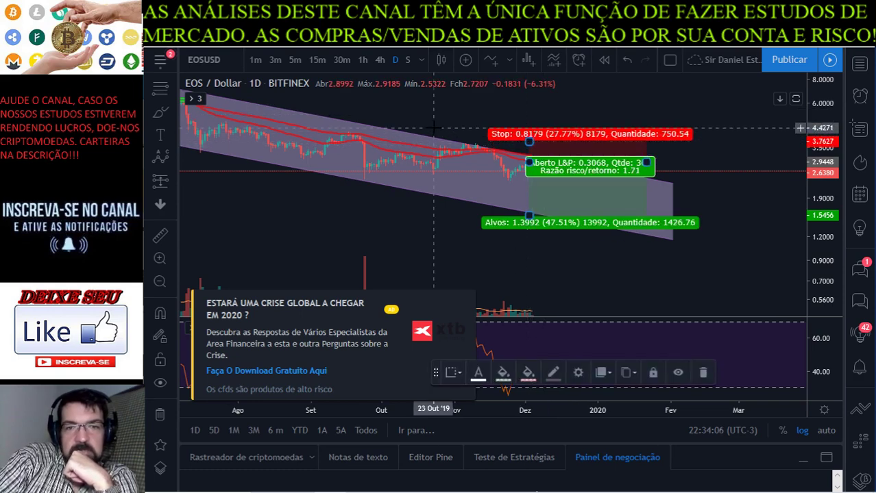
Step: Examine the EOS descending channel around the short position and dismiss the advertisement covering the RSI pane
scroll(439, 127, down, 2)
click(495, 107)
drag(494, 107, 504, 123)
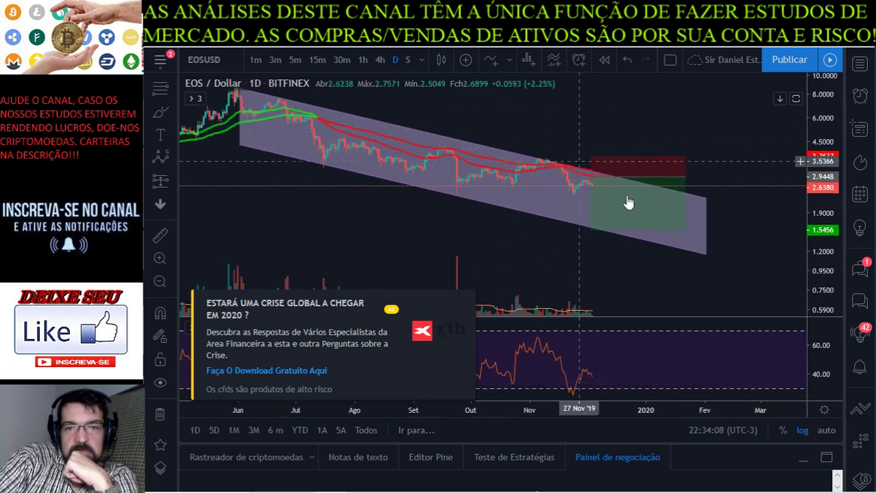
drag(831, 288, 796, 207)
scroll(775, 180, up, 3)
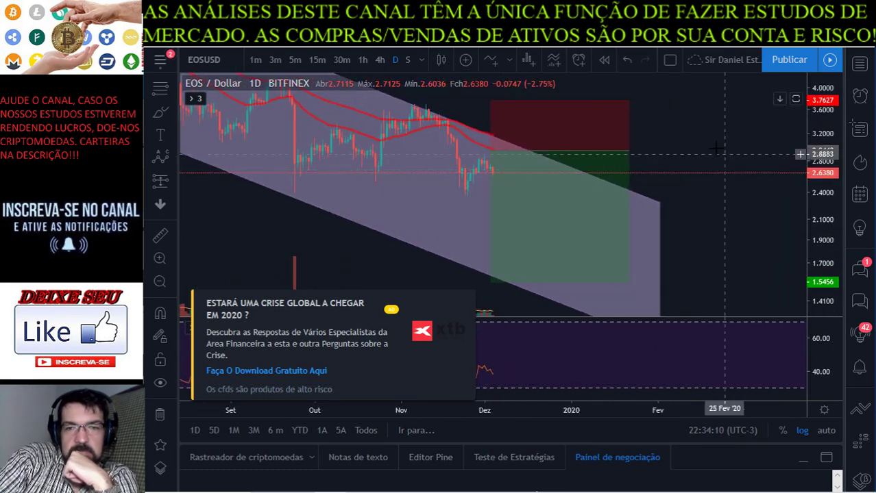
scroll(725, 177, up, 1)
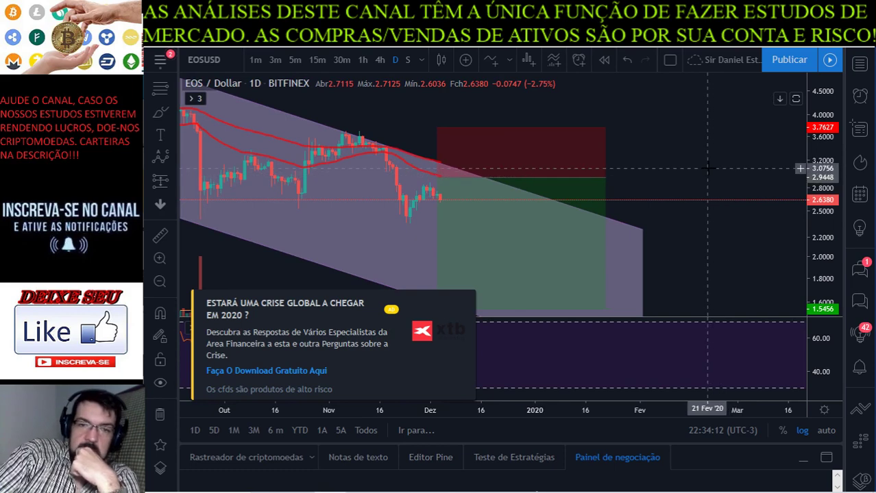
click(467, 302)
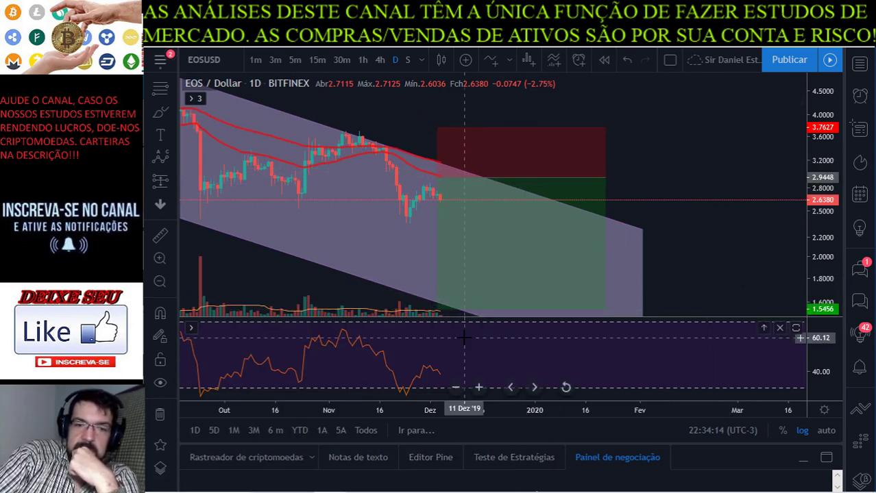
double_click(459, 336)
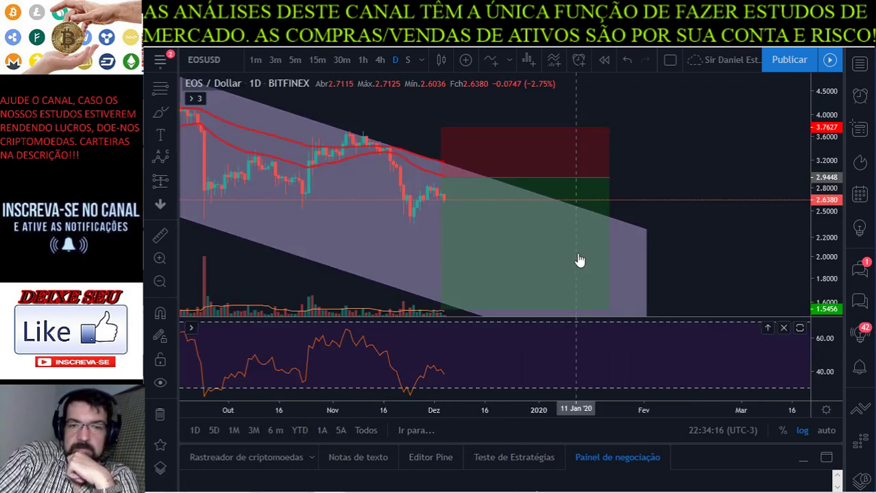
double_click(578, 259)
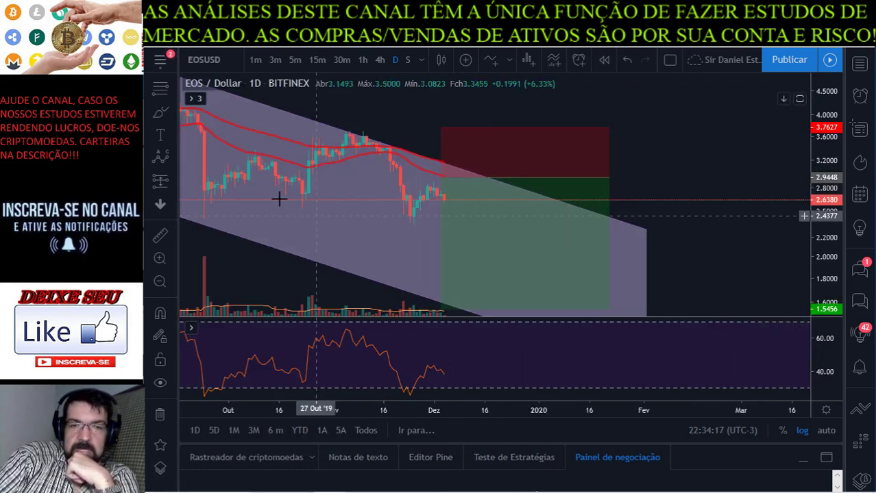
Step: Draw a rising parallel channel over the latest EOS candles, from about 2.34 on 23 Nov '19 to about 2.78 on 07 Dez '19
click(171, 110)
click(167, 87)
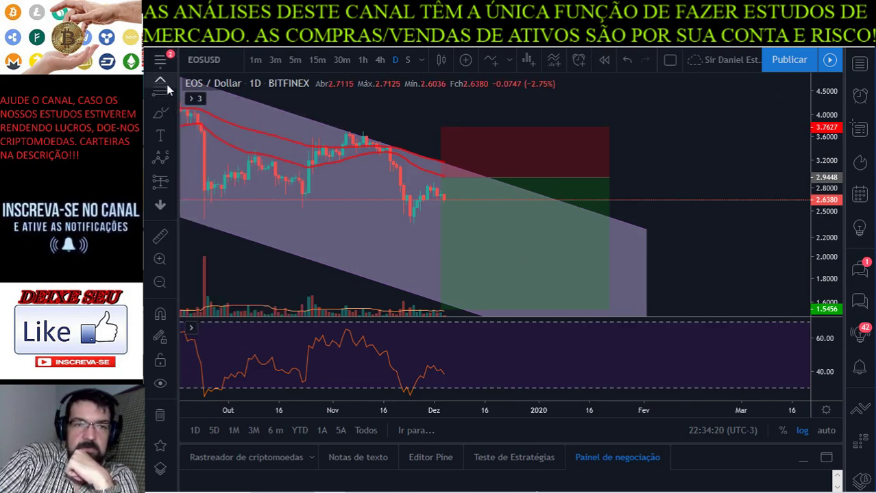
click(171, 110)
click(236, 112)
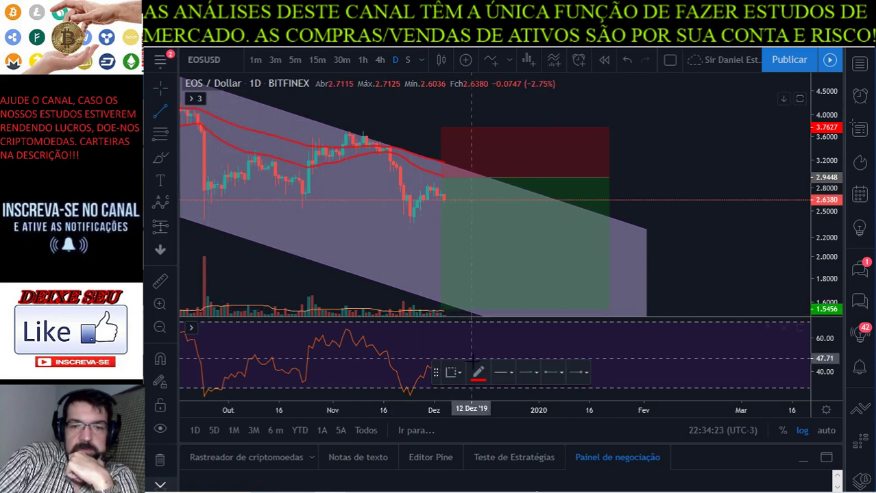
click(171, 114)
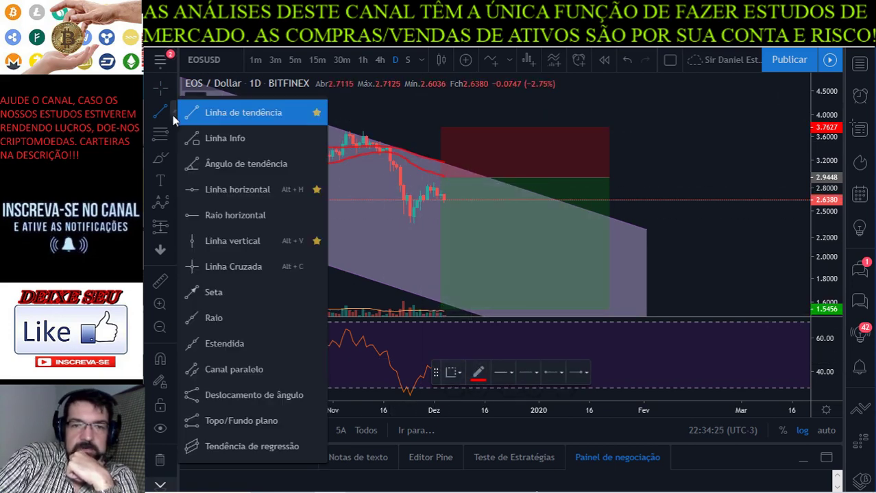
click(213, 368)
click(406, 224)
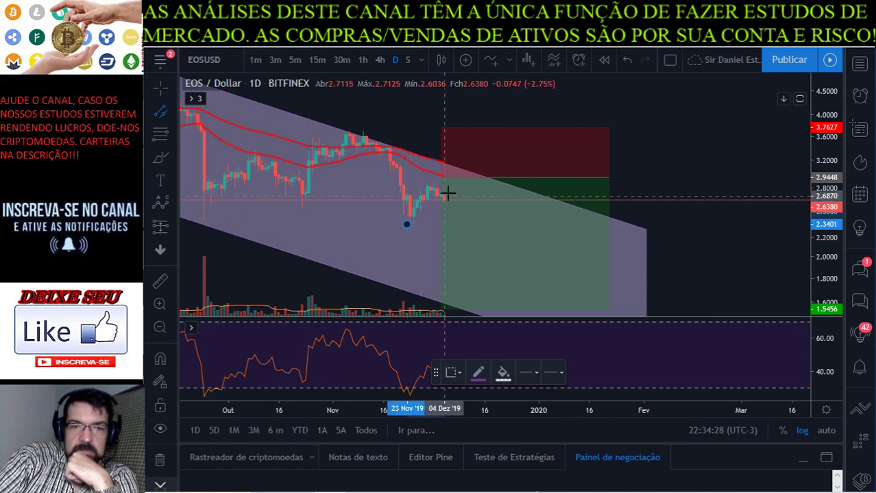
click(453, 189)
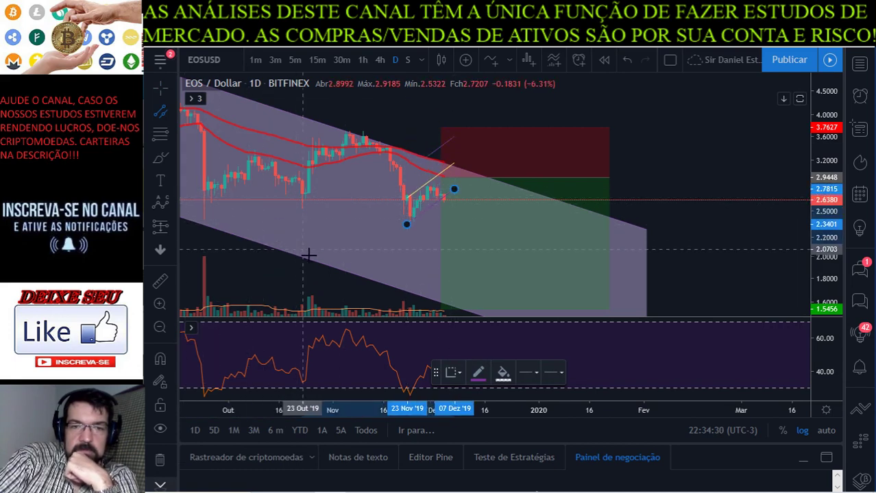
click(310, 272)
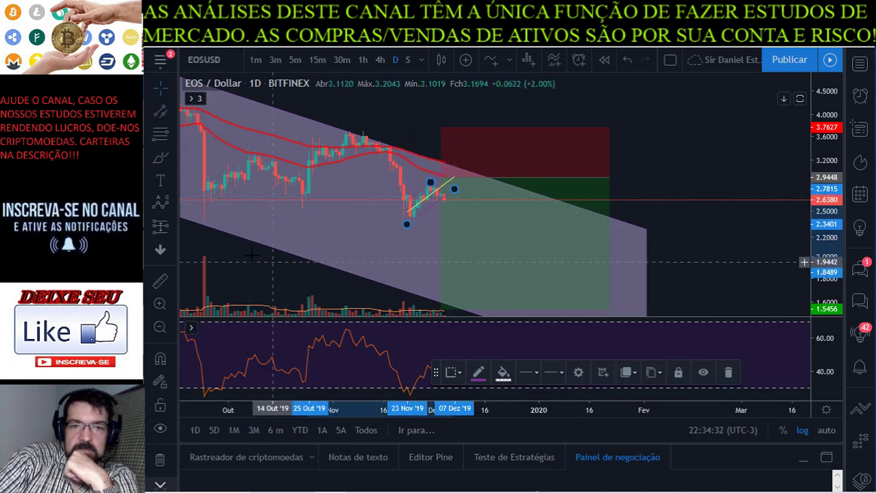
Step: Draw a steep falling trend line along the late-November EOS drop and move it to project from about 2.77 to about 1.67 in early December
click(173, 113)
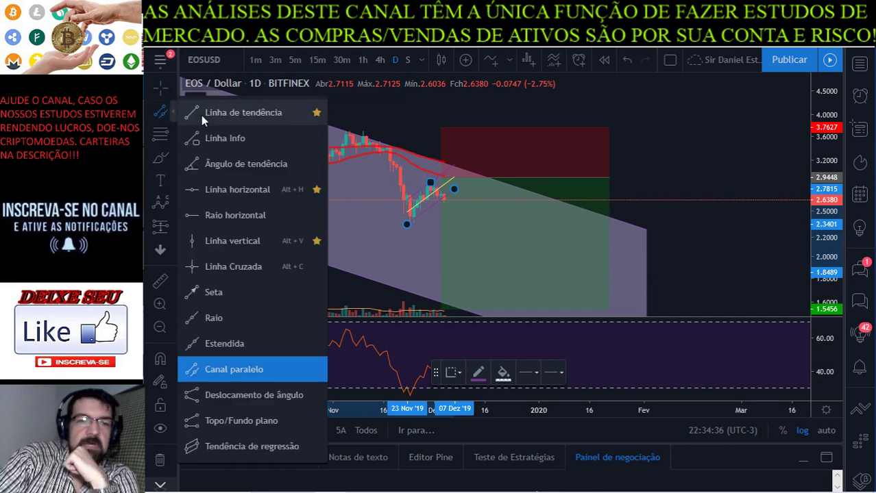
click(230, 113)
click(396, 148)
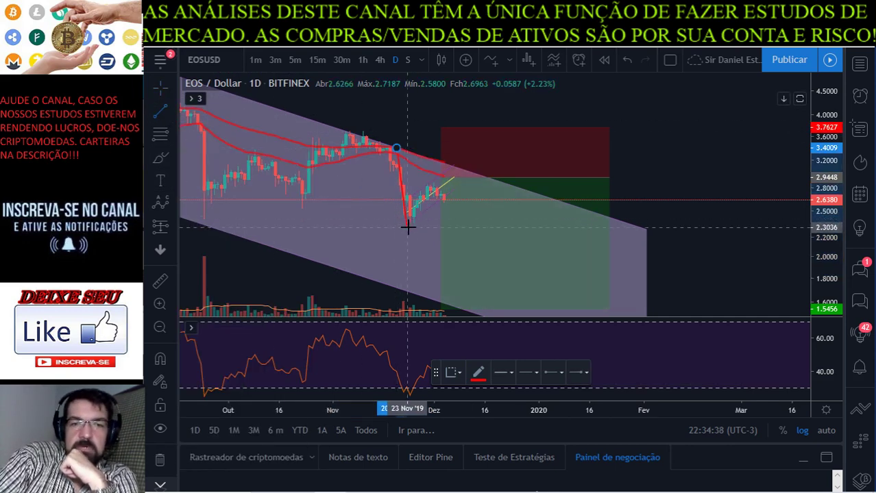
click(407, 228)
drag(403, 186, 452, 238)
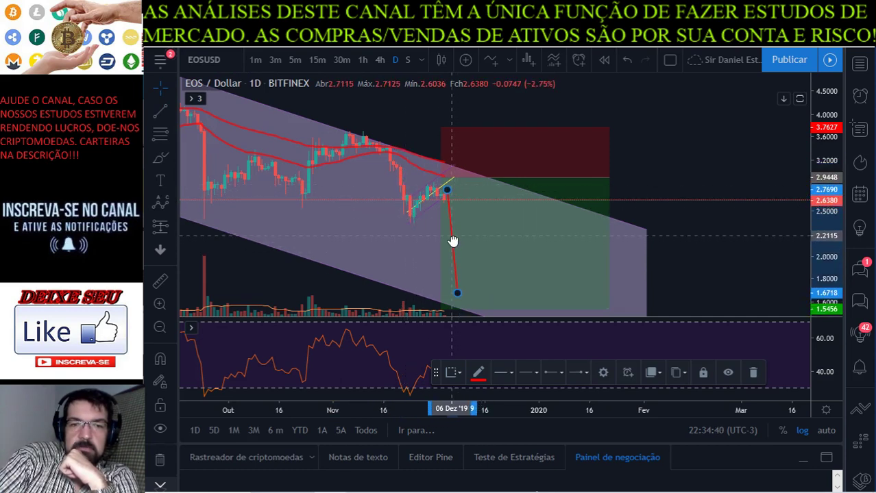
Step: Examine the projected drop and short position against the full EOS descending channel
drag(292, 279, 252, 237)
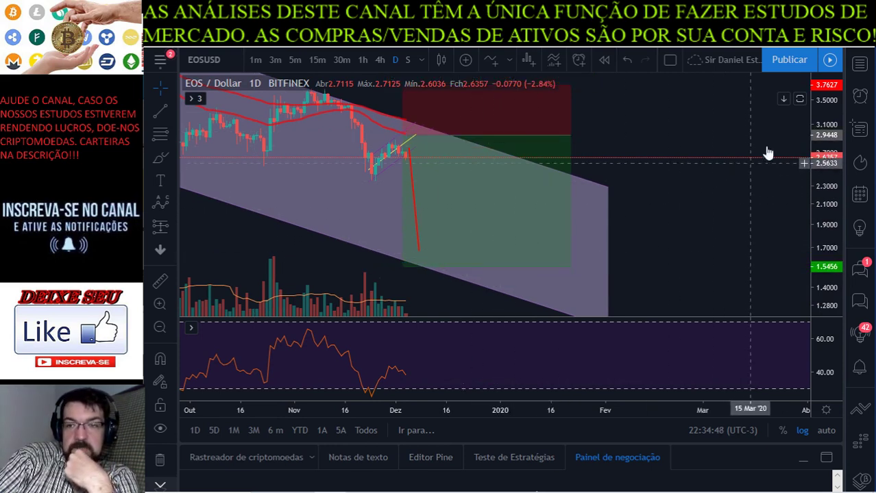
drag(820, 108, 817, 182)
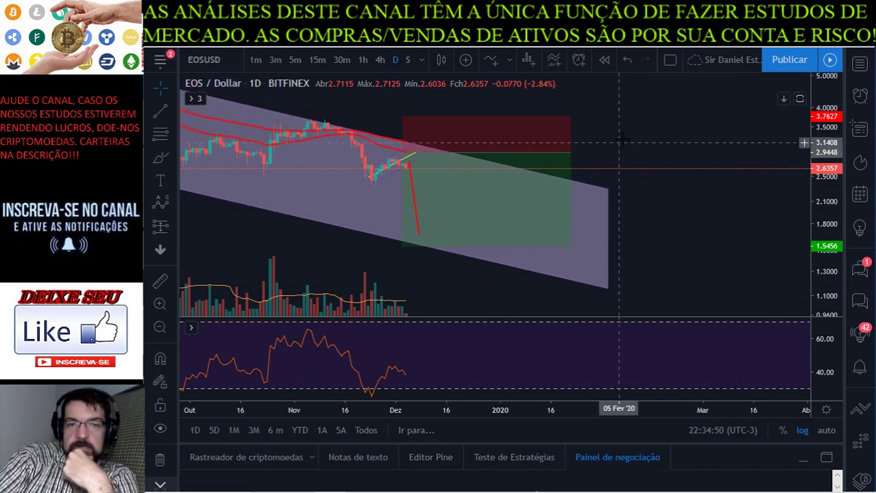
scroll(623, 148, down, 2)
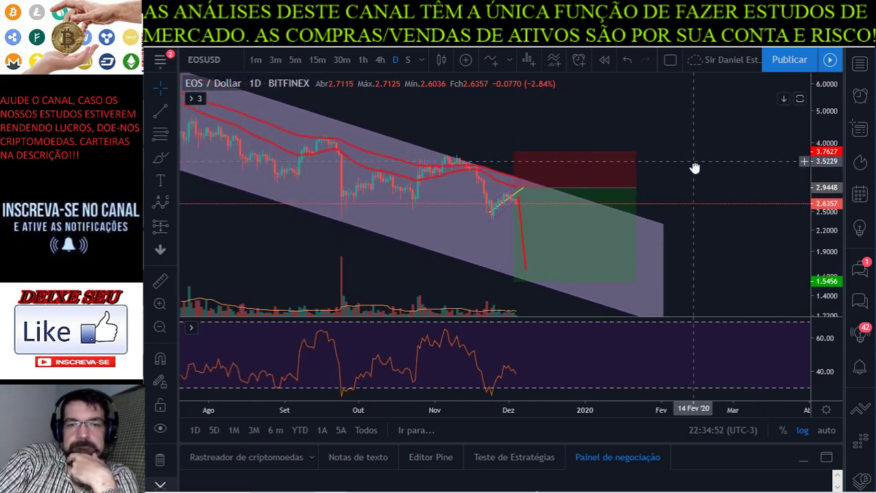
scroll(695, 167, down, 3)
drag(828, 120, 825, 154)
scroll(717, 139, up, 3)
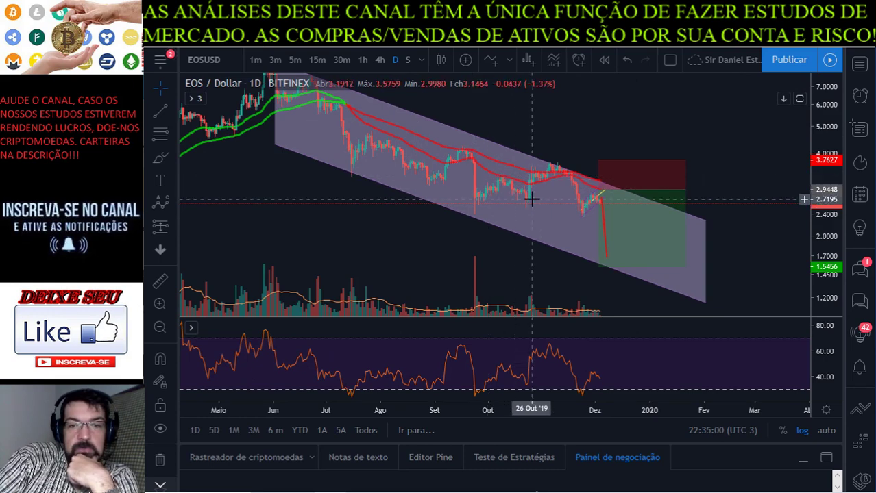
Step: Try a head-and-shoulders pattern on EOS from 19 Set '19 to 21 Dez '19, with its head at about 3.61, and delete it
click(169, 158)
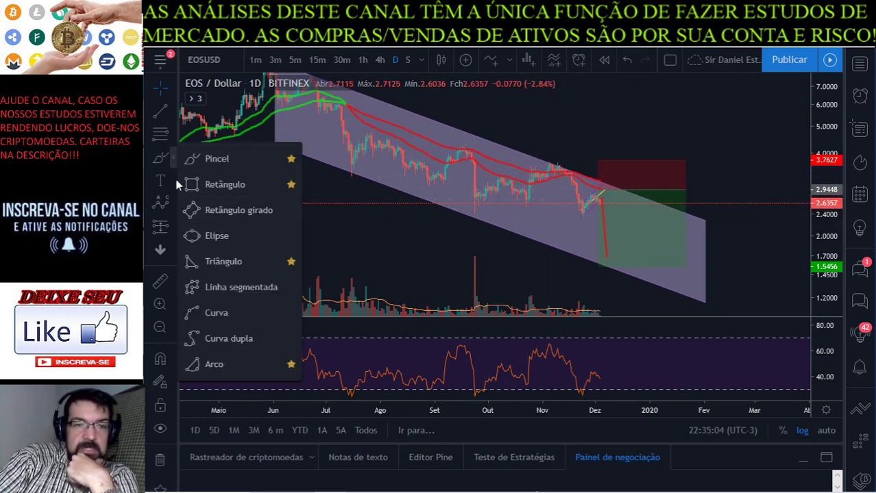
click(175, 133)
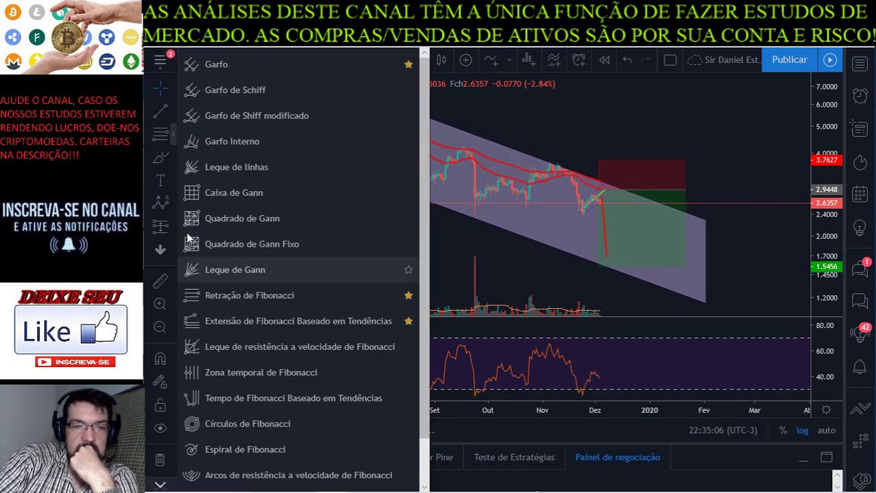
click(177, 192)
click(176, 194)
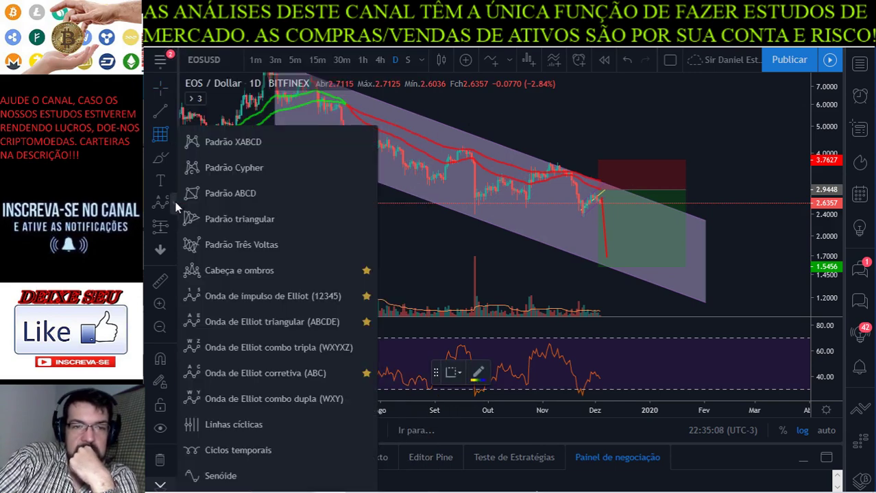
click(220, 271)
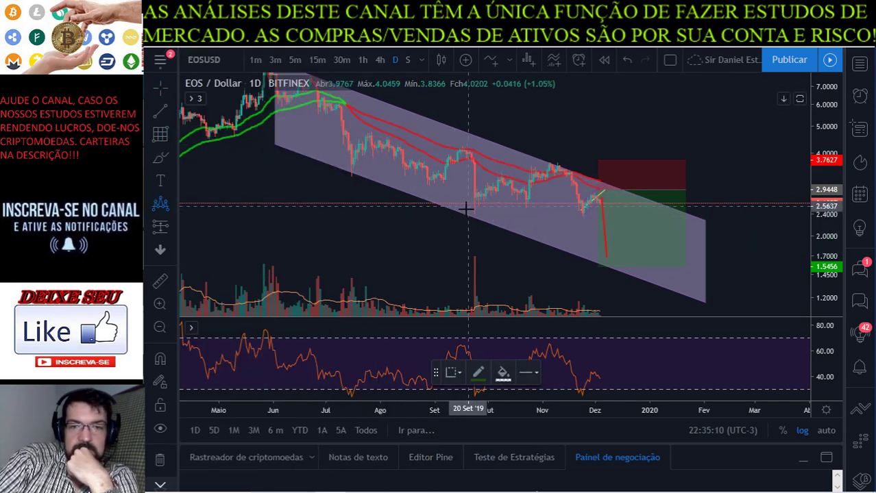
click(466, 213)
click(503, 176)
click(524, 207)
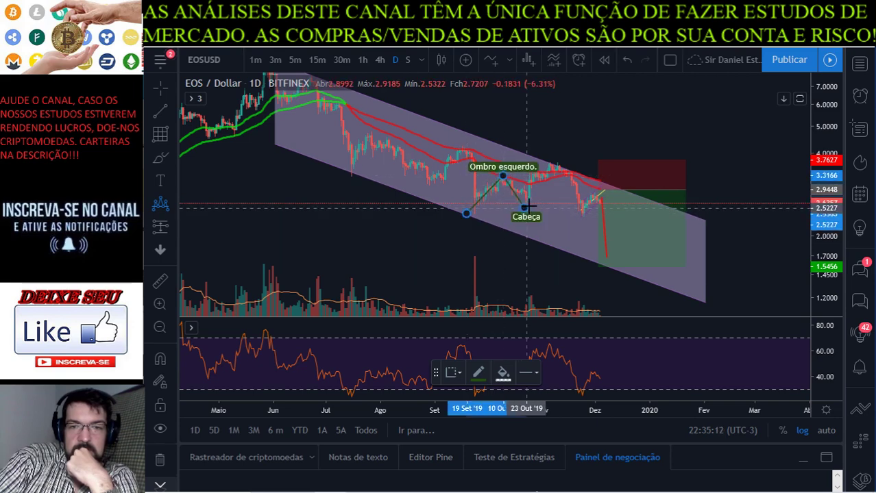
click(554, 165)
click(581, 216)
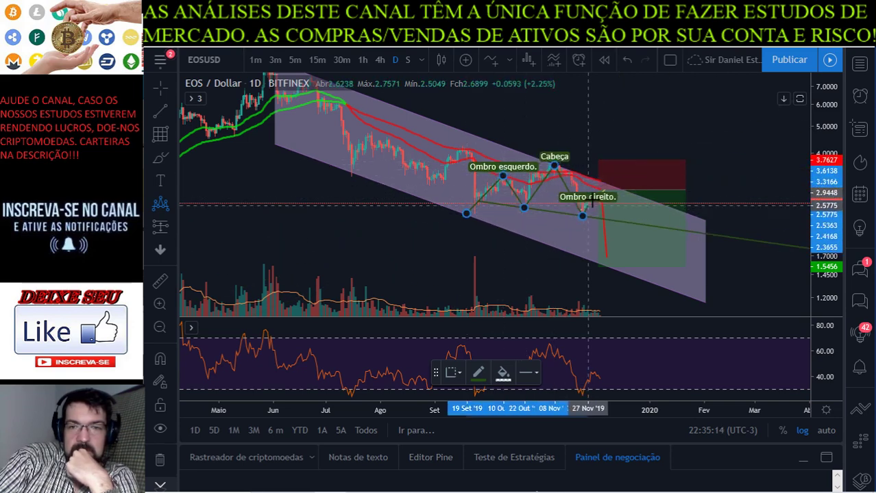
click(601, 189)
click(629, 229)
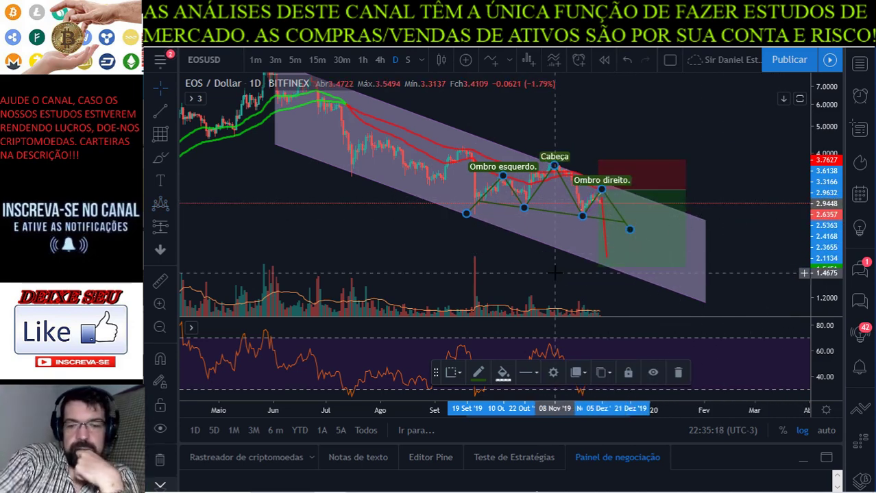
key(Delete)
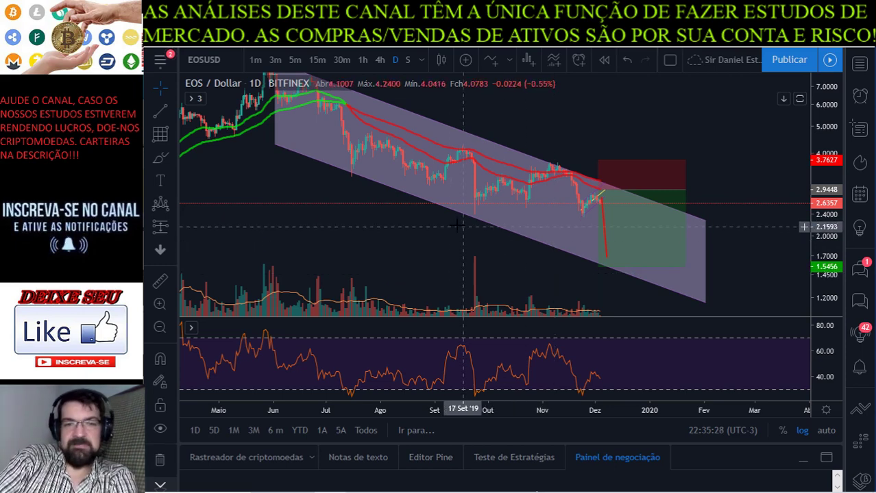
Step: Try an inverted head-and-shoulders pattern on EOS from about 4.58 on 03 Ago '19 to about 3.46 on 19 Dez '19, and delete it
click(160, 203)
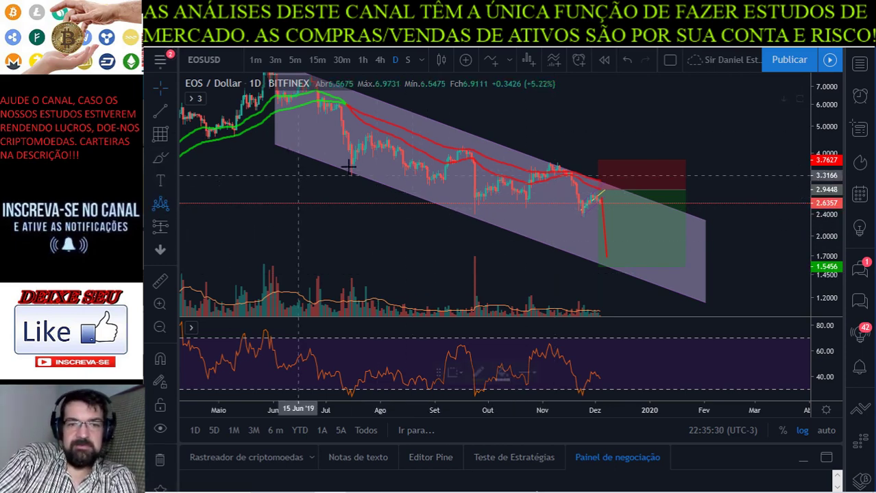
click(384, 138)
click(436, 185)
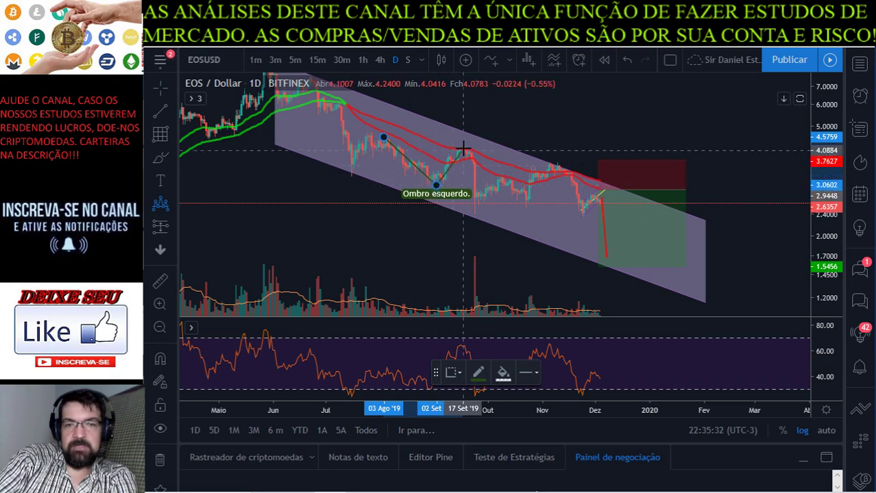
click(464, 148)
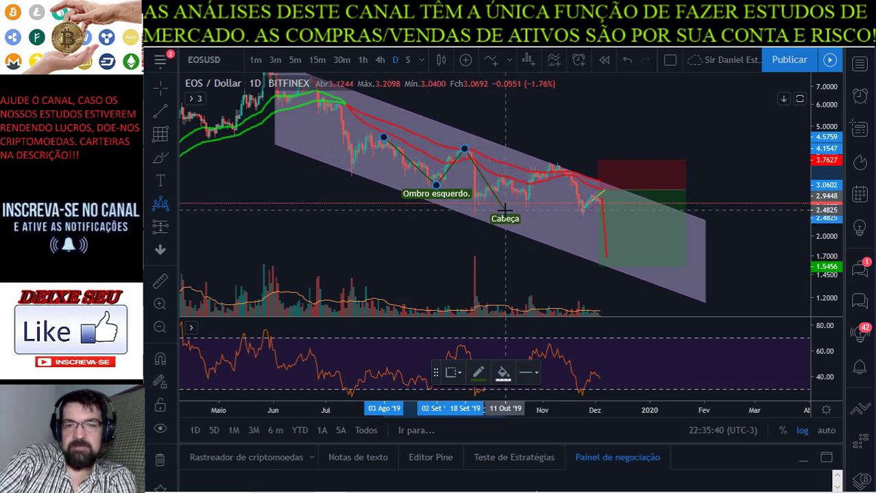
click(506, 211)
click(554, 164)
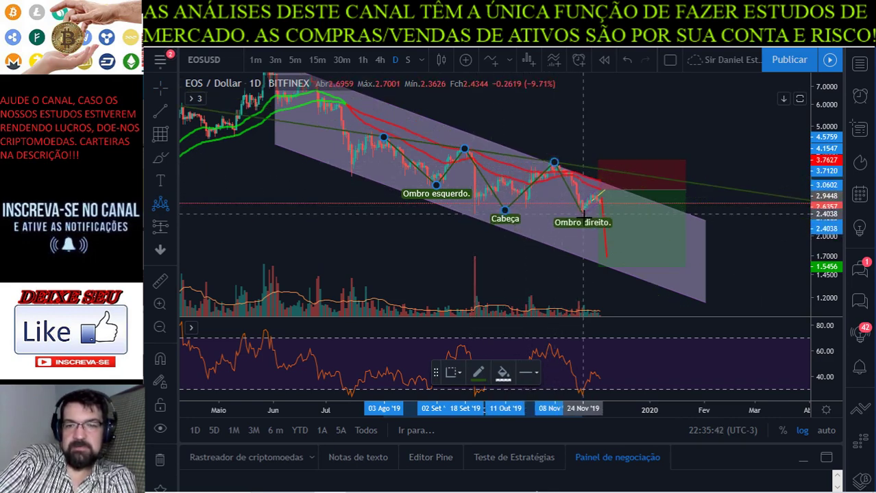
click(583, 220)
click(625, 169)
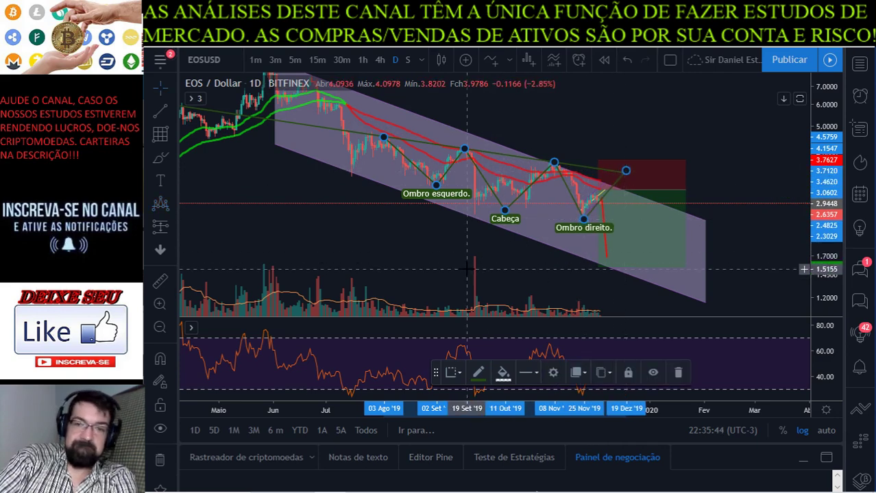
key(Delete)
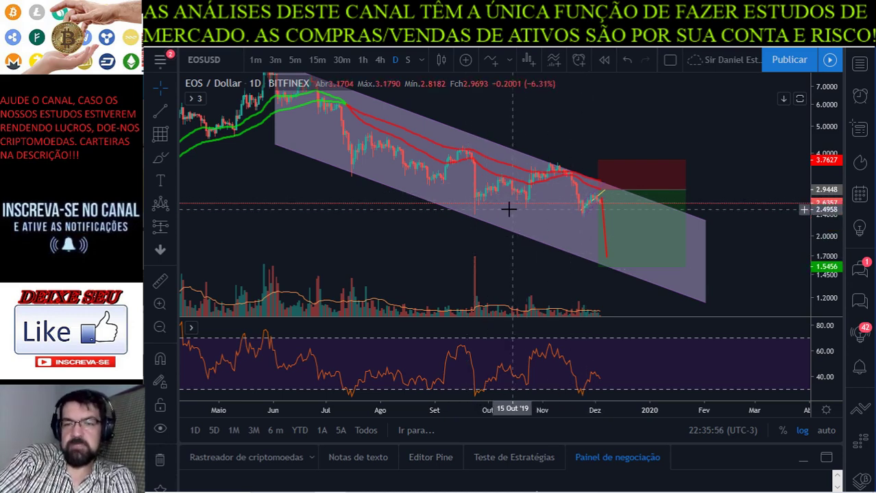
Step: Examine the latest EOS RSI movement in the maximized pane and restore the price chart
scroll(505, 211, up, 3)
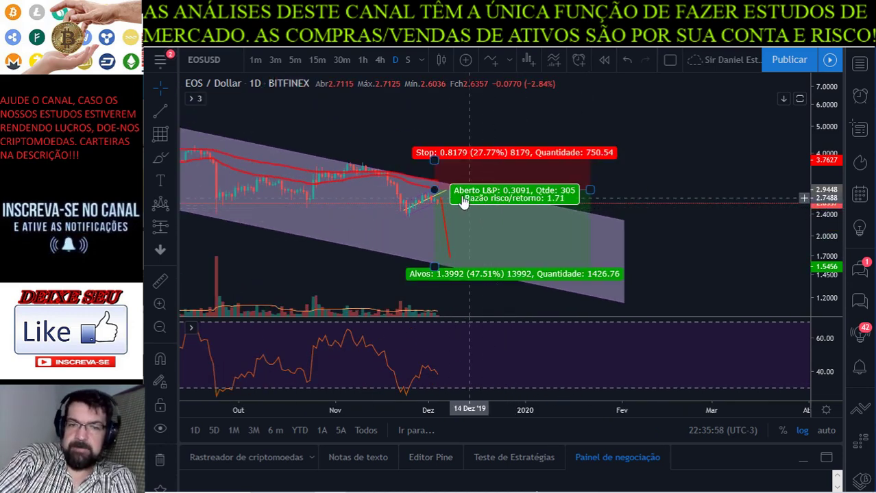
drag(407, 112, 492, 104)
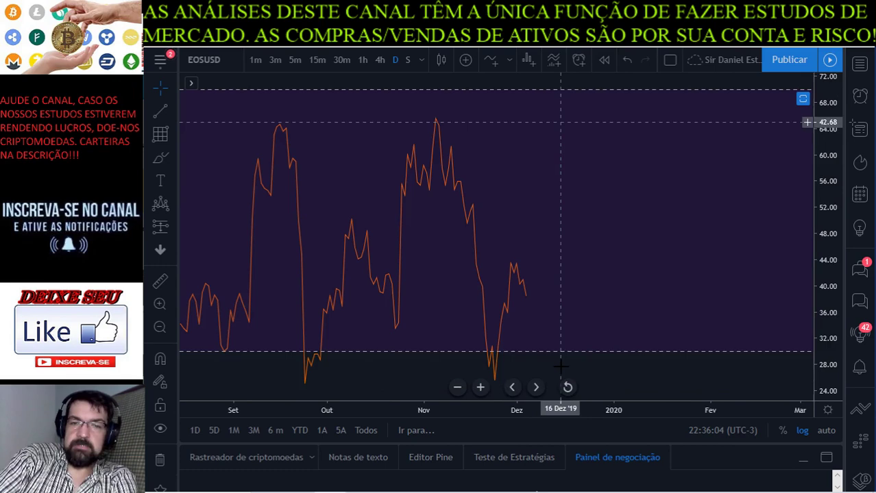
double_click(573, 303)
Step: Switch to the Cripto spreadsheet and enter "Bandeira de Baixa, pode testar fundo do canal" in cell B8 for EOS
mouse_move(426, 492)
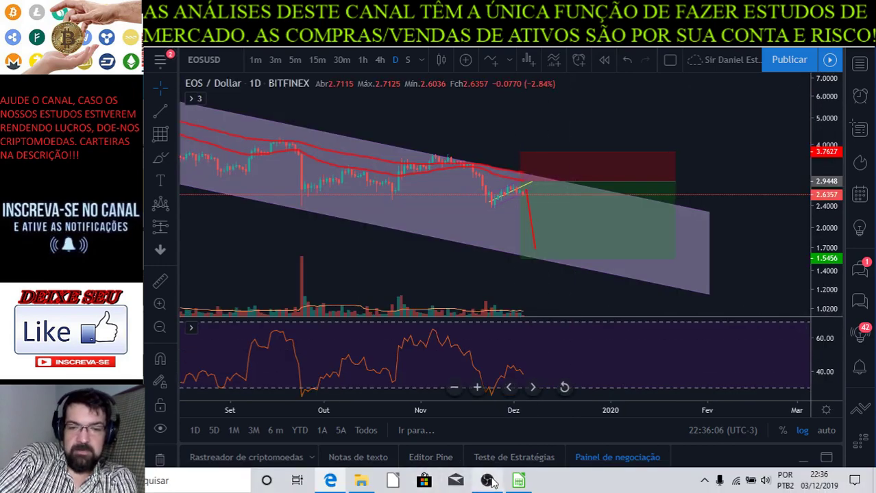
click(519, 481)
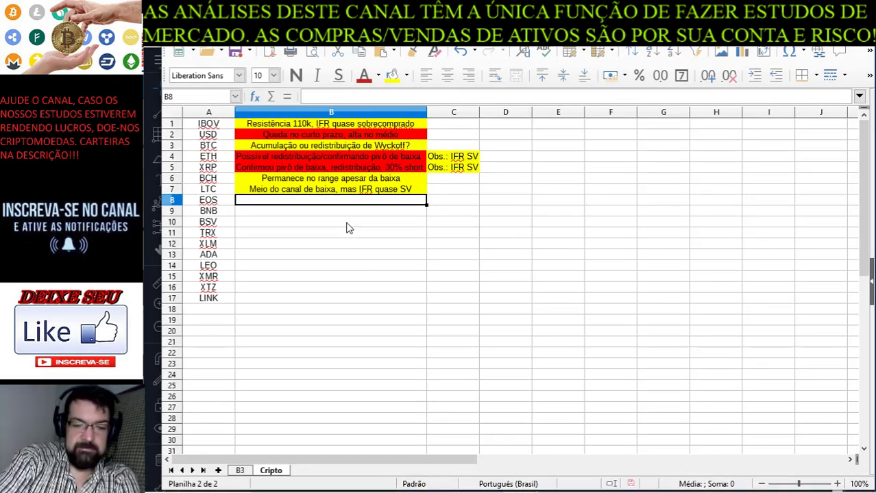
text(Ba)
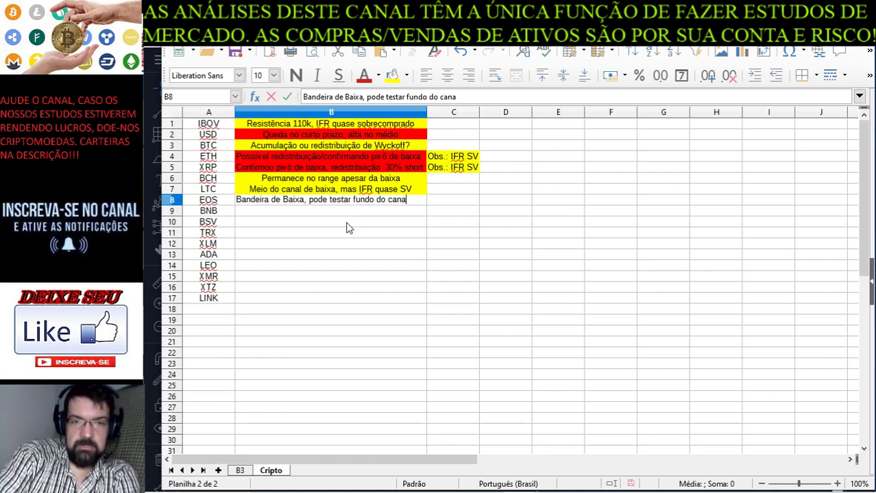
text(l)
key(Return)
Step: Centre the EOS note in cell B8 and set its background colour to red (Vermelho)
click(353, 200)
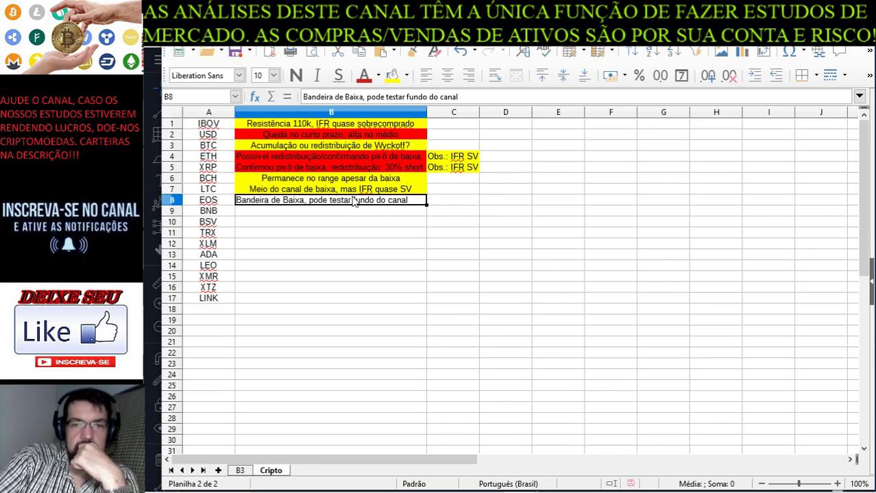
click(447, 75)
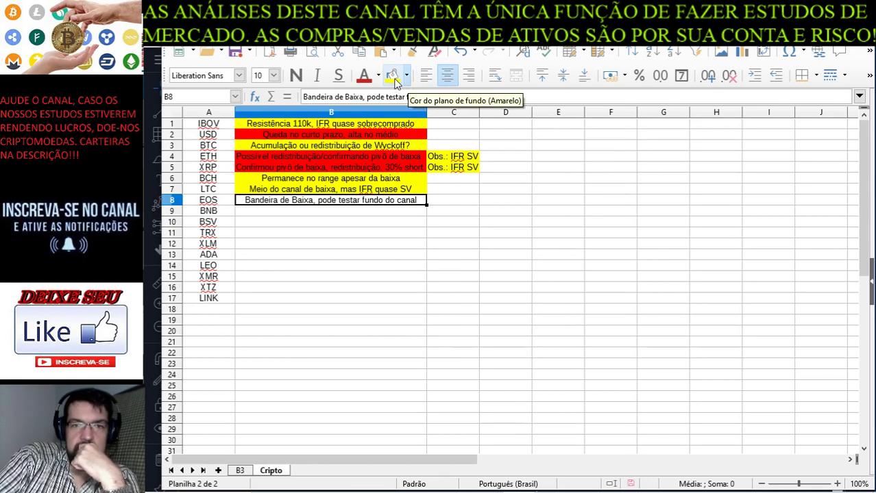
click(392, 75)
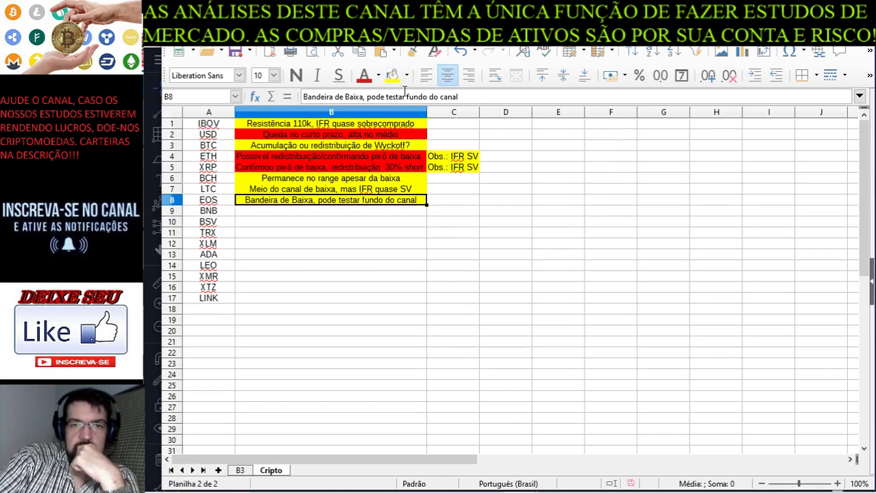
click(407, 76)
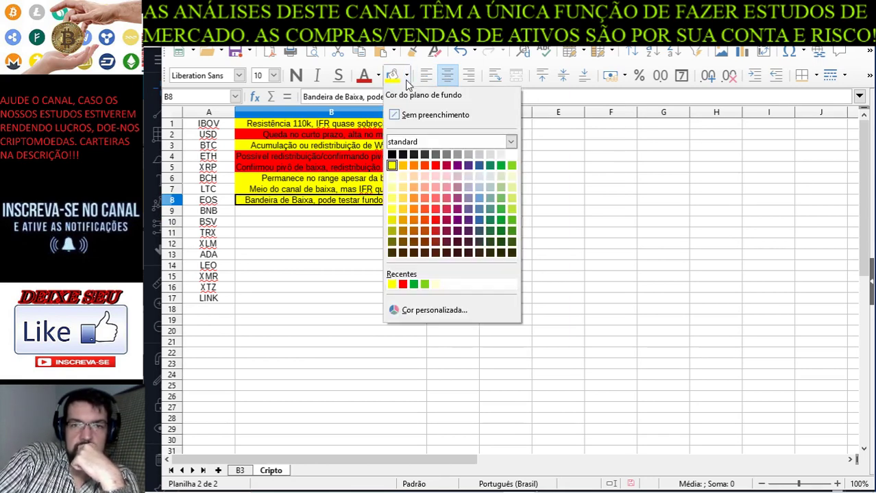
click(435, 166)
Step: Enter the observation "Obs.: IFR quase SV" in cell C8 beside the EOS note
click(477, 213)
key(Up)
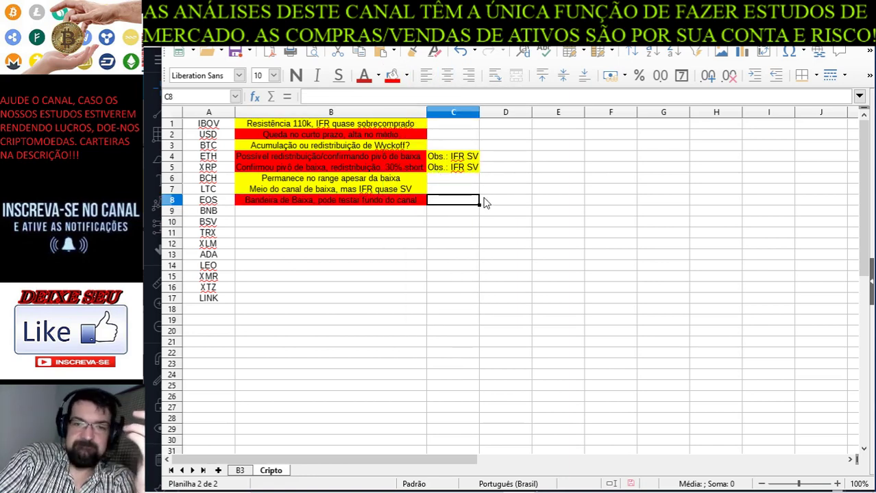
text(Obs.:)
key(Return)
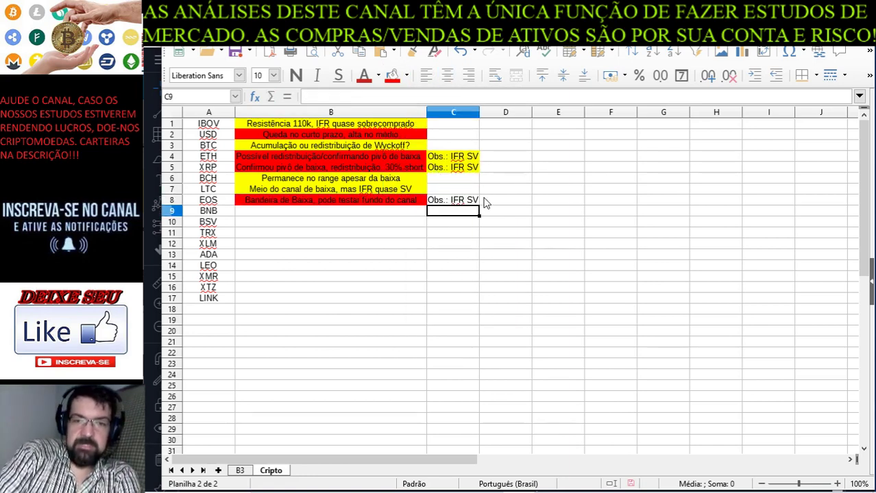
key(Up)
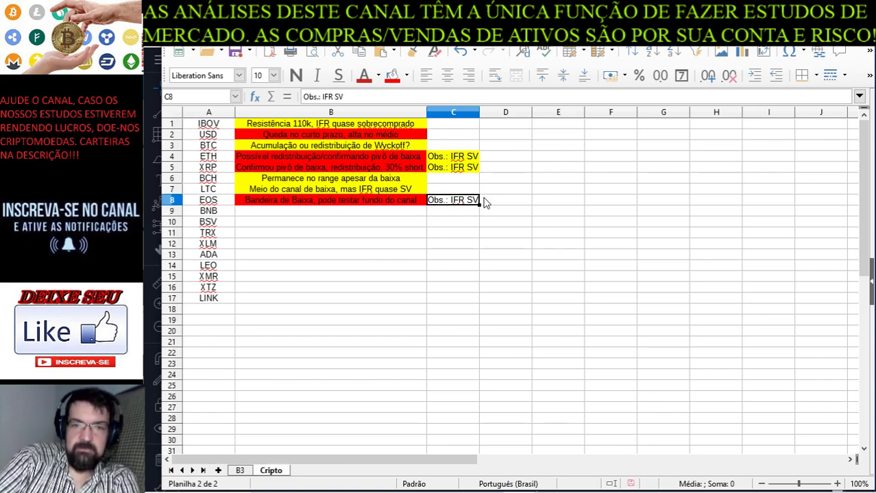
click(337, 96)
text(q)
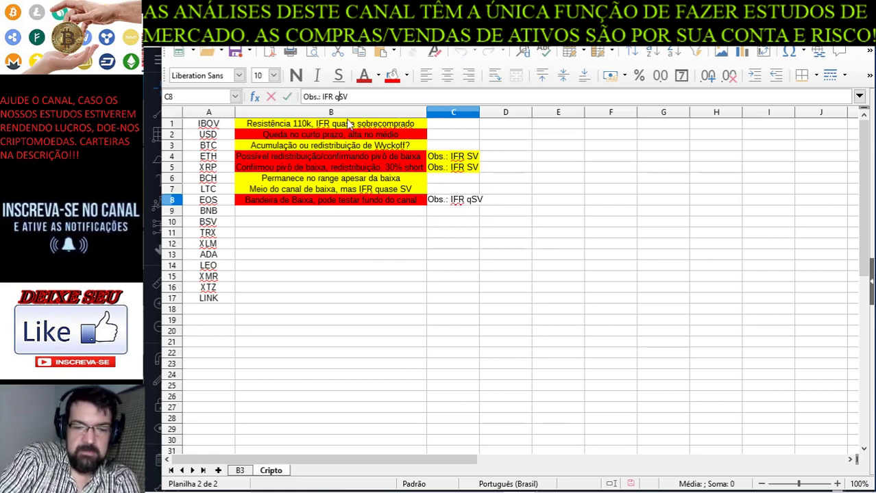
text(uase)
key(Return)
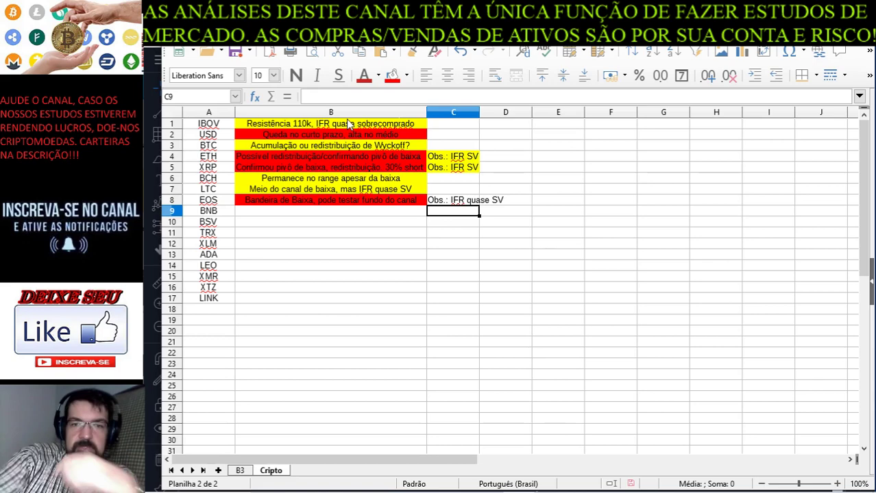
Step: Widen column C so that the EOS observation fits inside its cell
click(483, 113)
click(521, 158)
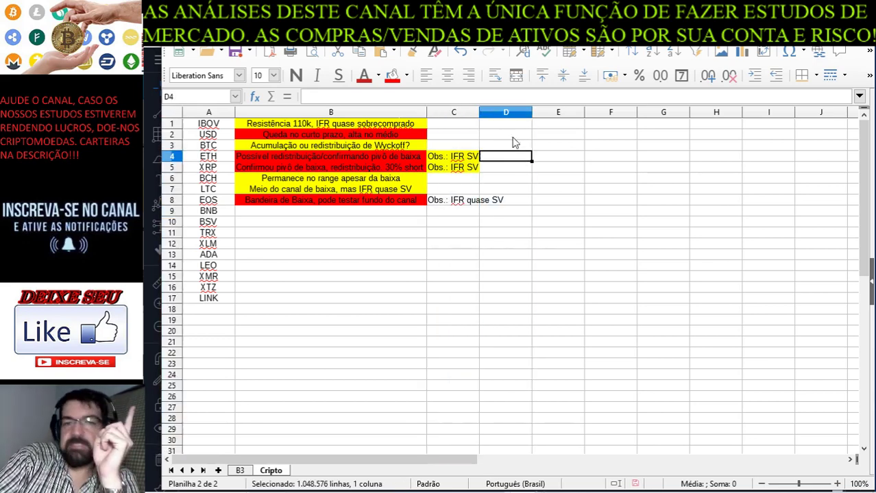
click(483, 113)
click(495, 136)
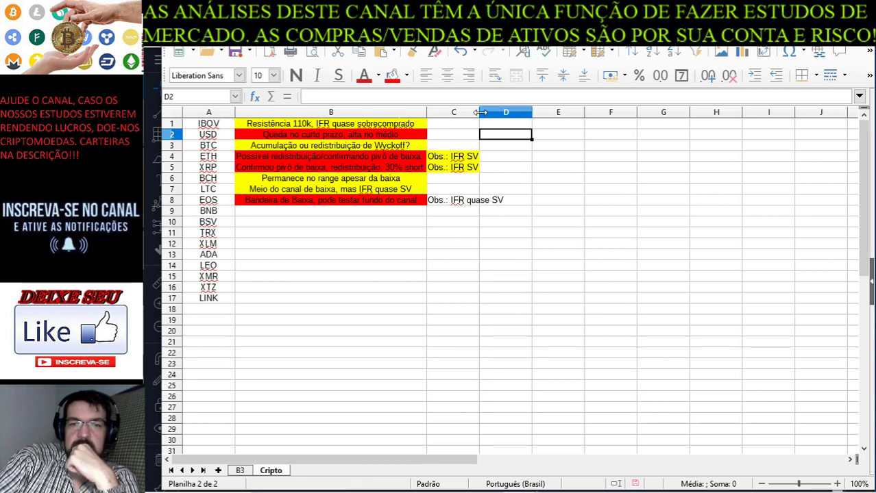
drag(482, 112, 511, 112)
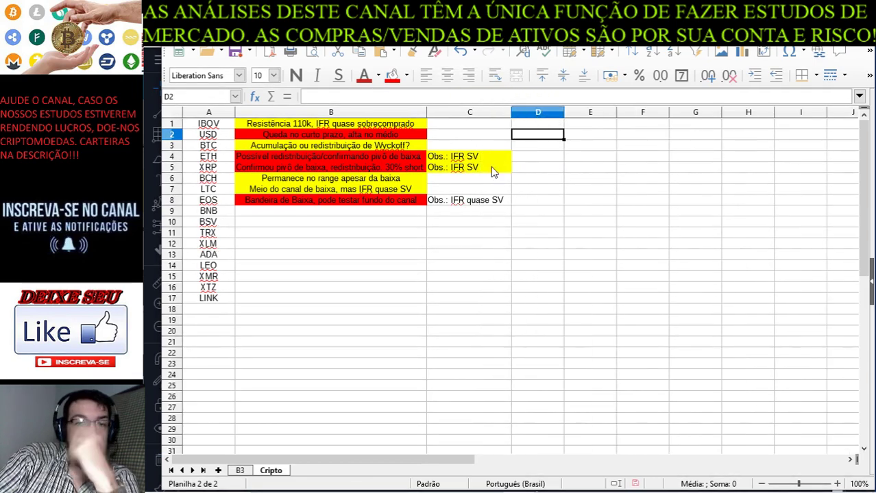
Step: Set the background colour of the EOS observation in cell C8 to yellow
click(478, 204)
click(407, 76)
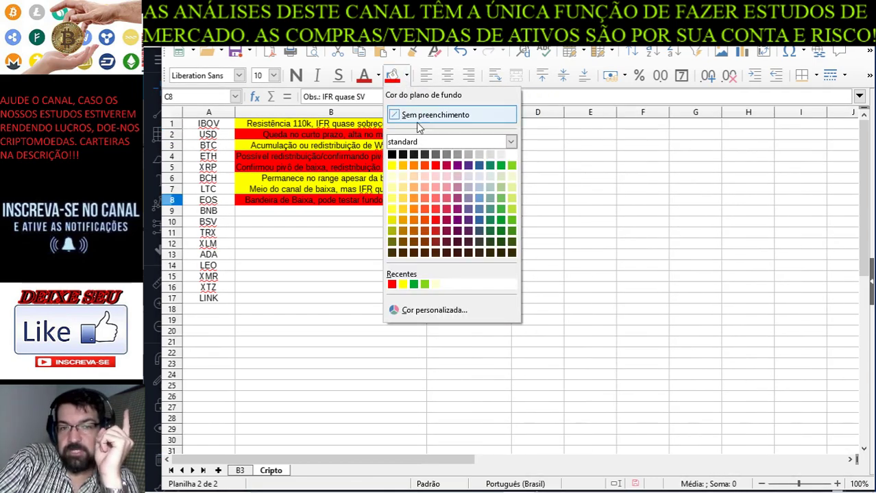
click(392, 165)
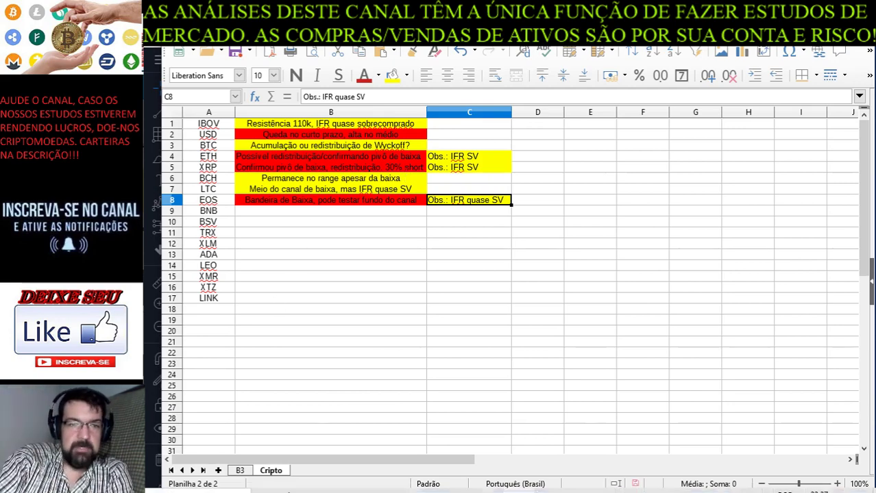
mouse_move(329, 472)
click(486, 482)
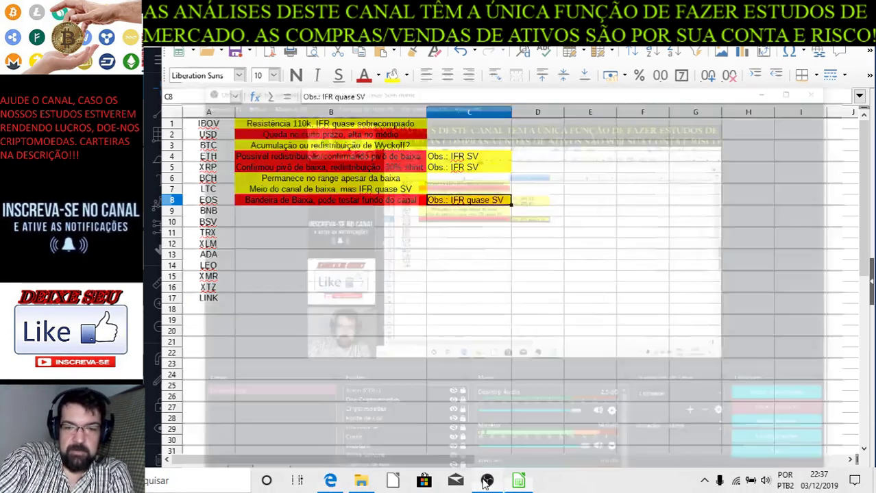
mouse_move(423, 482)
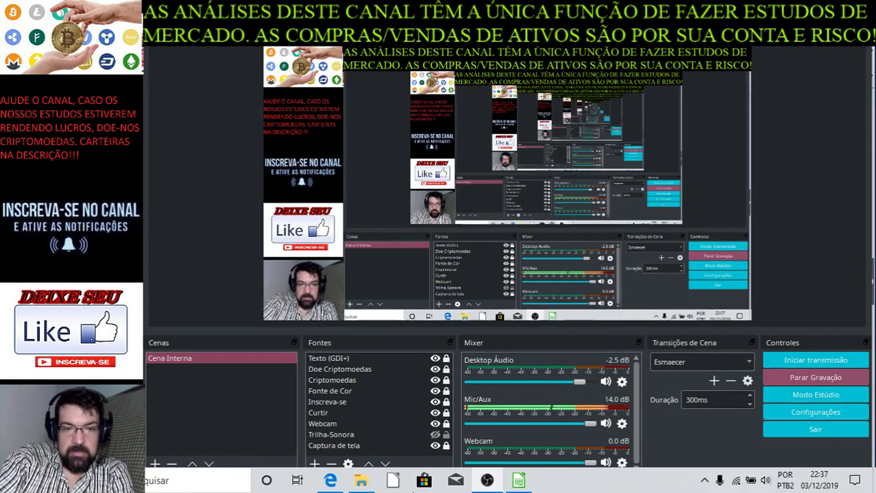
click(487, 482)
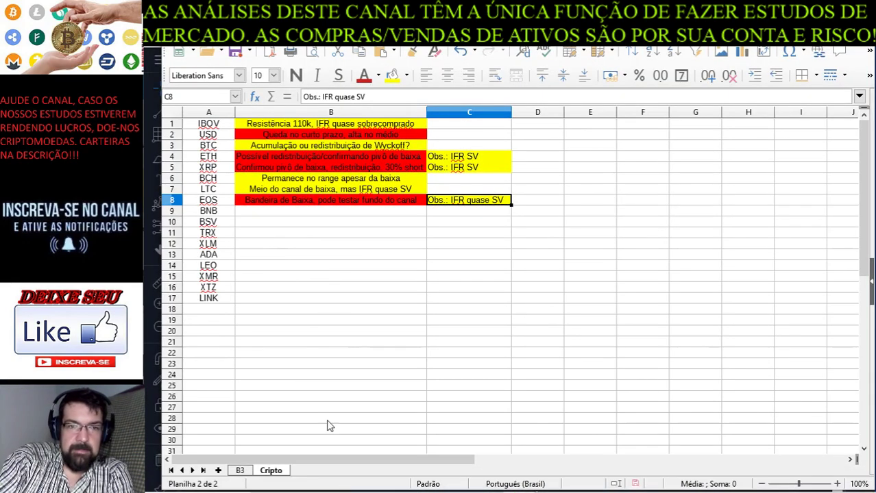
Step: Switch to the TradingView chart and load the BNBUSD symbol
click(331, 482)
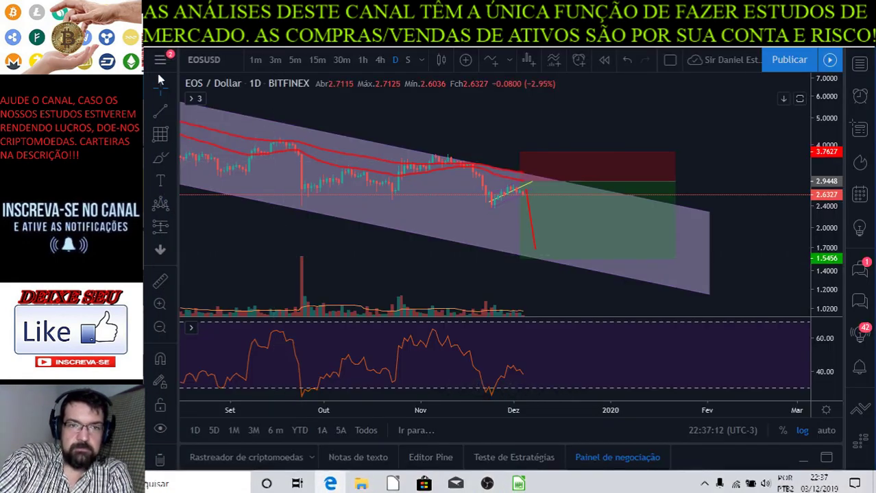
text(BNBUSD)
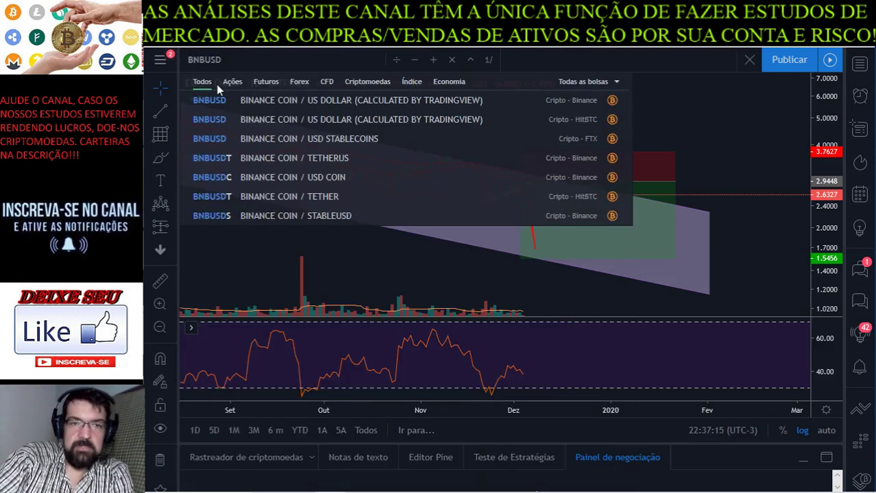
click(215, 101)
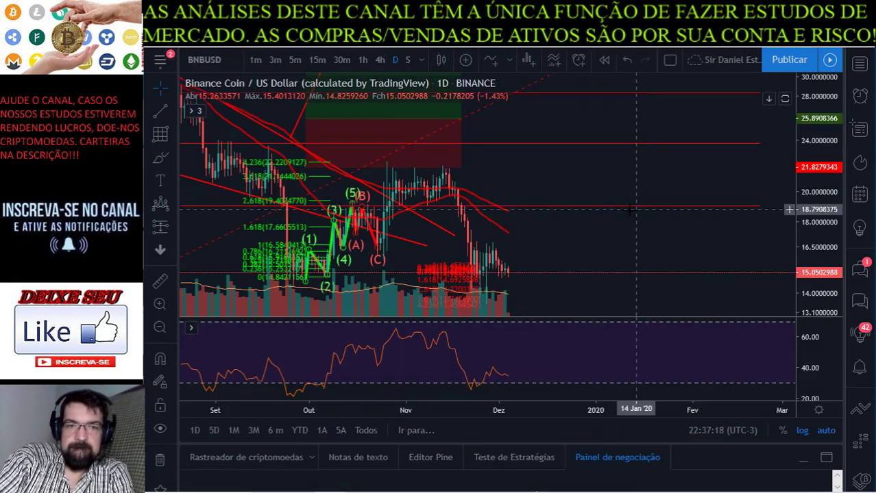
Step: Remove all existing drawings from the BNBUSD daily chart and dismiss the advertisement
scroll(346, 127, down, 5)
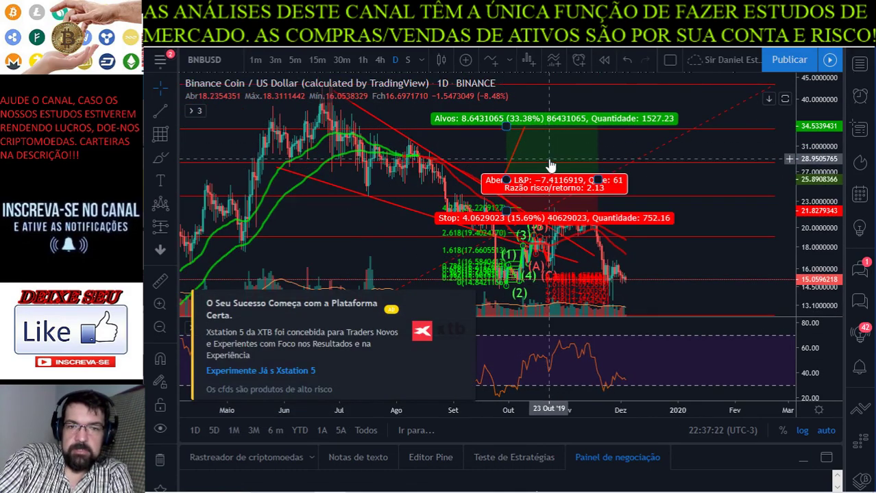
scroll(548, 162, down, 3)
scroll(616, 189, up, 4)
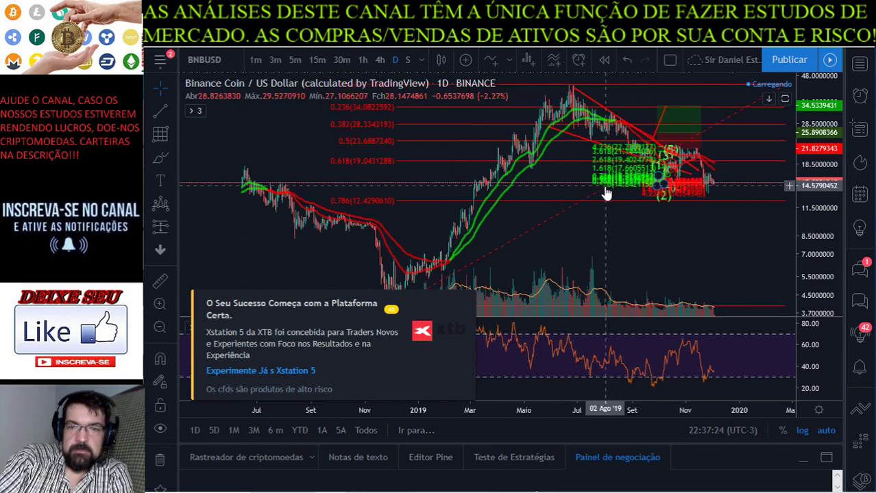
scroll(662, 210, up, 3)
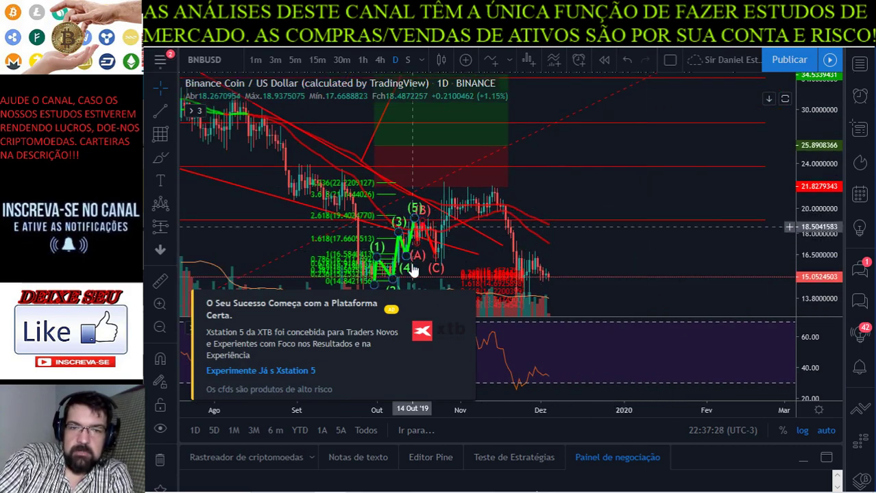
scroll(412, 227, down, 3)
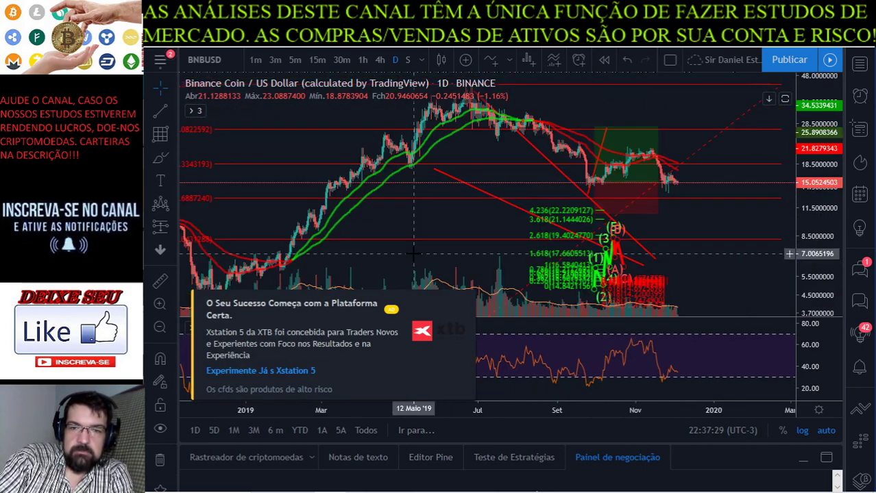
click(160, 461)
click(468, 299)
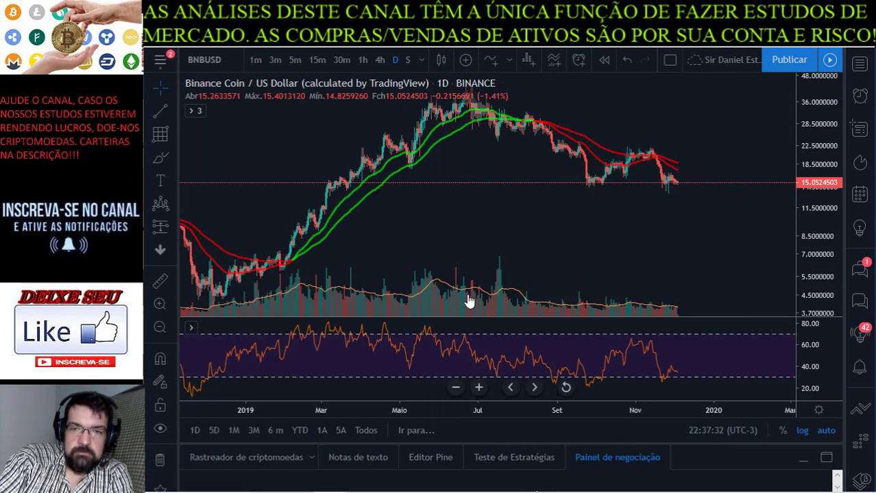
Step: Draw a descending parallel channel (Canal paralelo) from the June 2019 peak at about 42.59 to about 10.88 in February 2020, enclosing the lows
scroll(521, 274, down, 1)
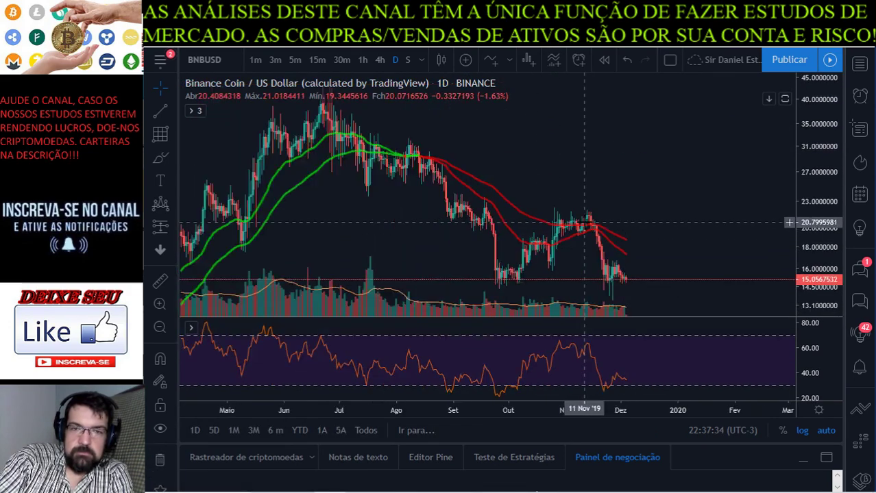
scroll(713, 192, down, 1)
scroll(726, 188, down, 3)
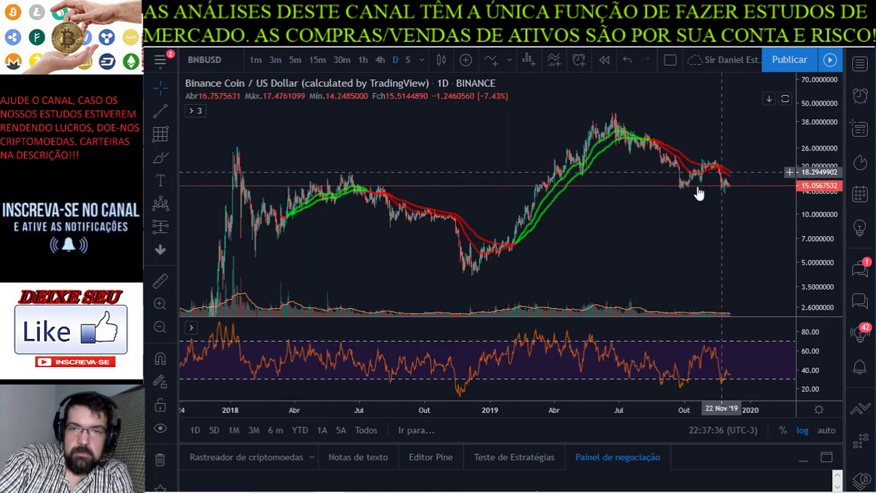
drag(647, 199, 429, 200)
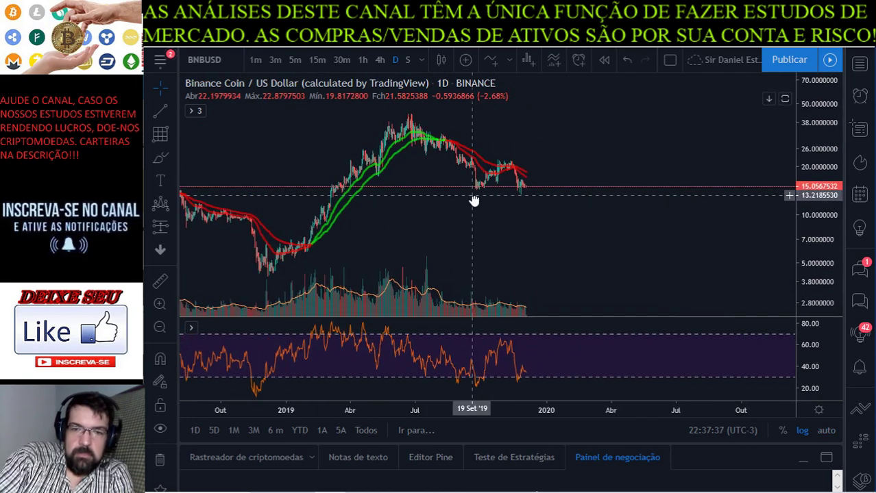
click(170, 110)
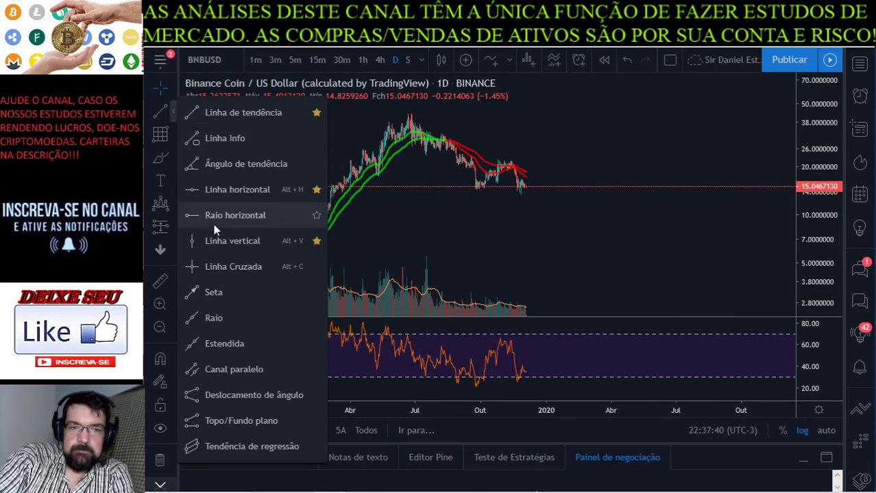
click(227, 367)
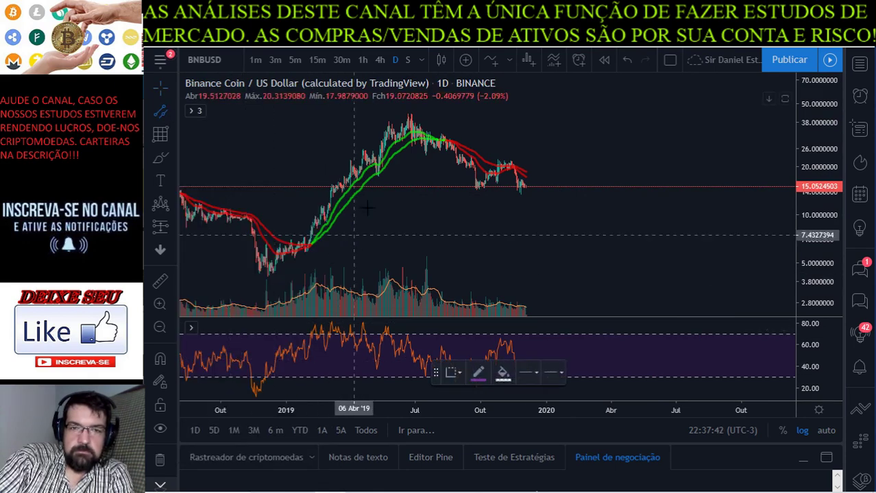
click(408, 115)
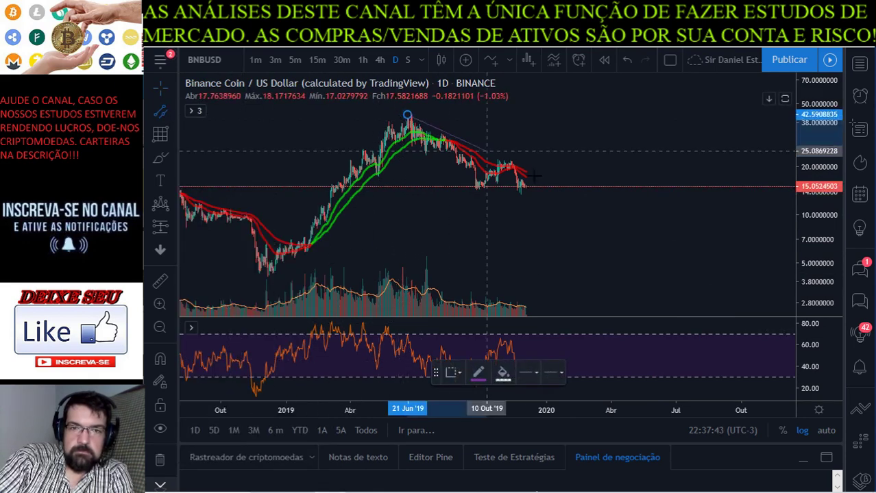
click(581, 208)
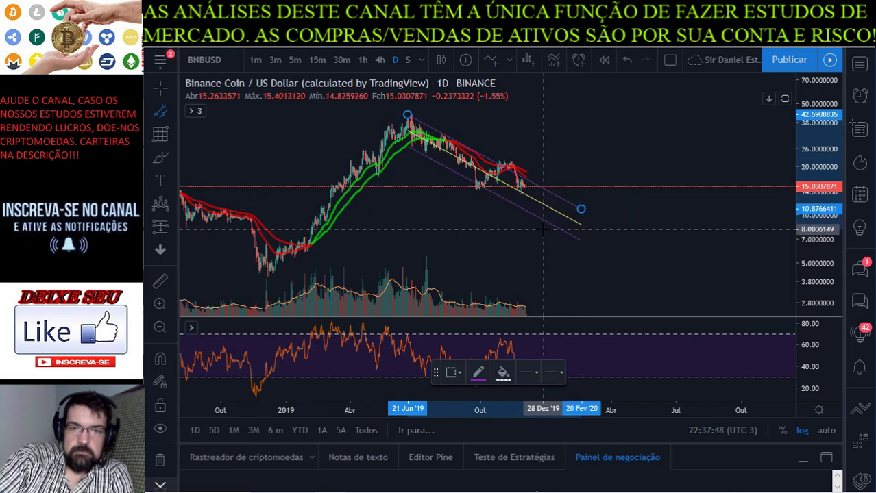
click(543, 229)
Step: Add a Schiff pitchfork (Garfo de Schiff) over the descending channel, anchored at about 43.61, 27.47 and 36.72 in June and July 2019
scroll(483, 231, up, 2)
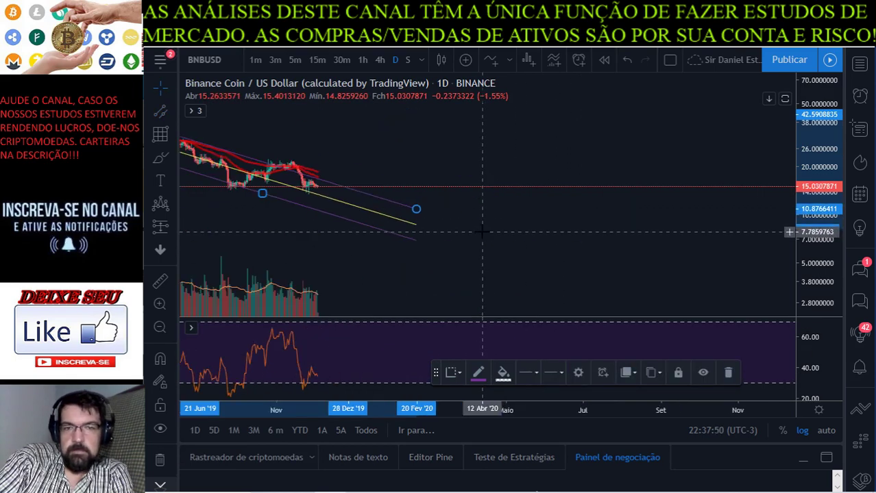
drag(418, 140, 674, 141)
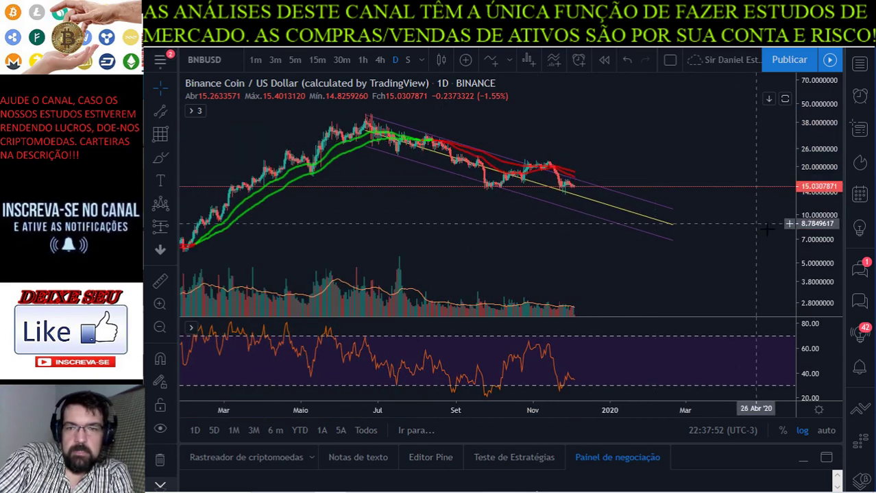
drag(806, 248, 805, 166)
drag(714, 136, 683, 198)
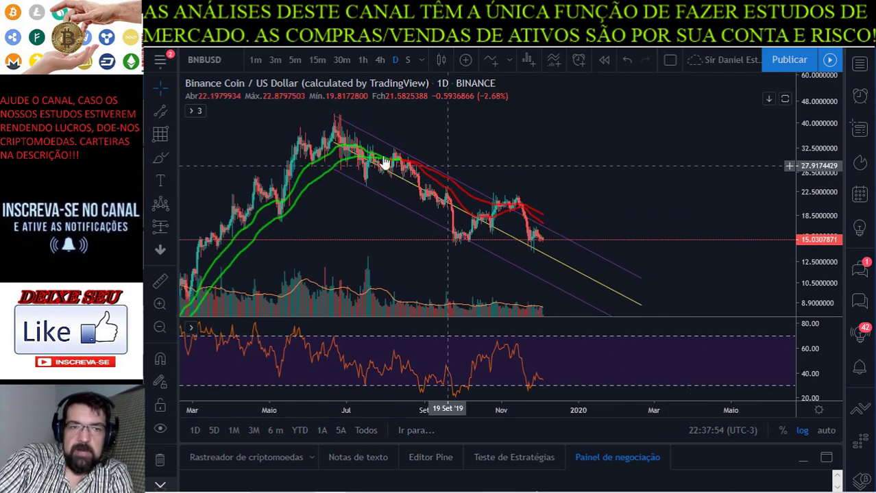
click(173, 136)
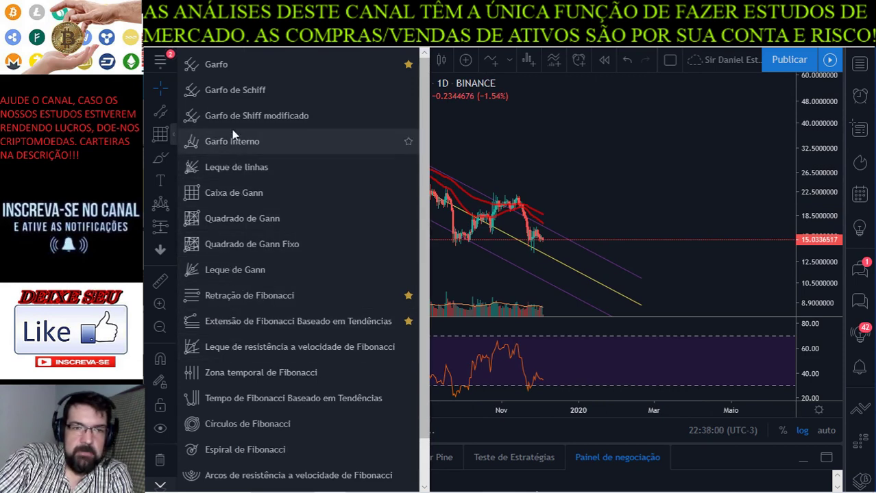
scroll(309, 321, down, 1)
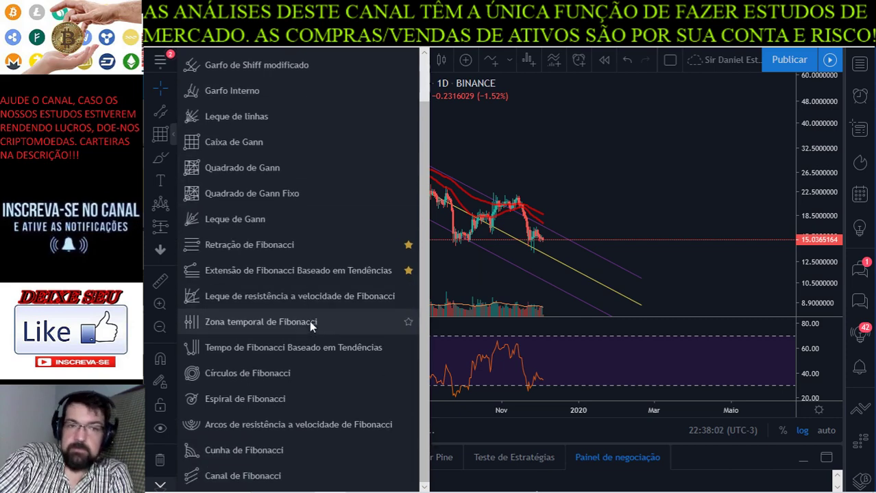
scroll(315, 268, up, 1)
click(279, 90)
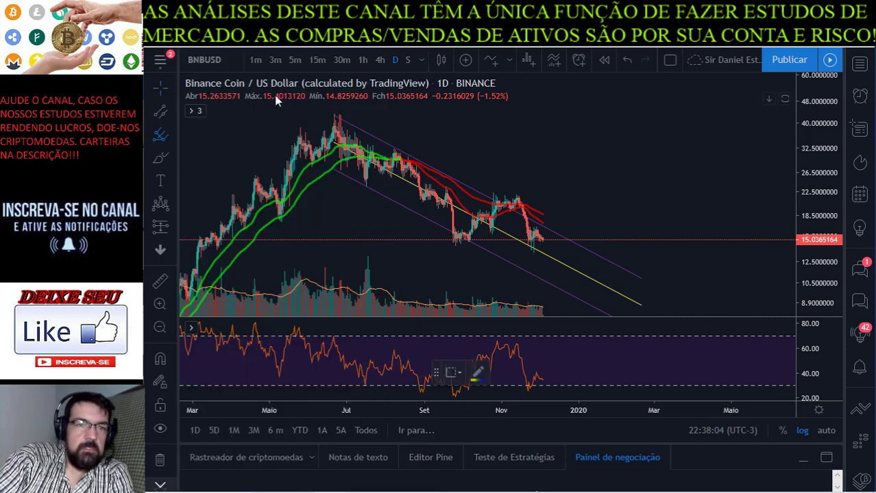
click(332, 113)
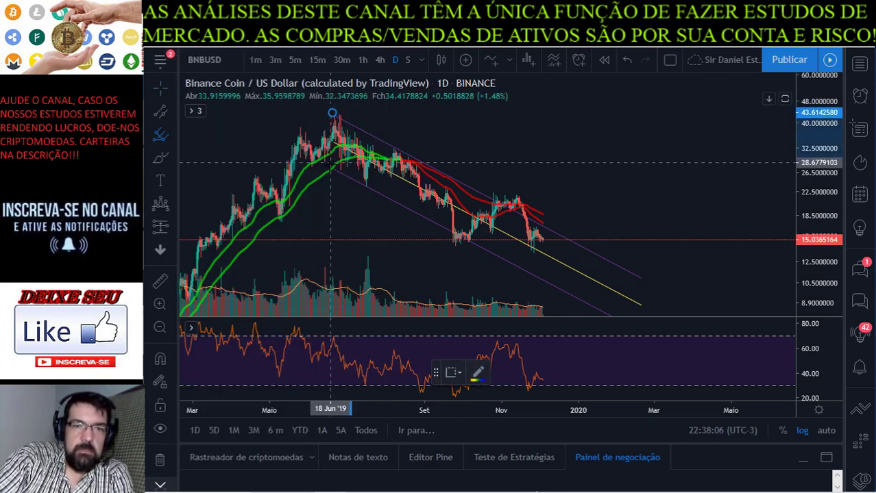
click(332, 167)
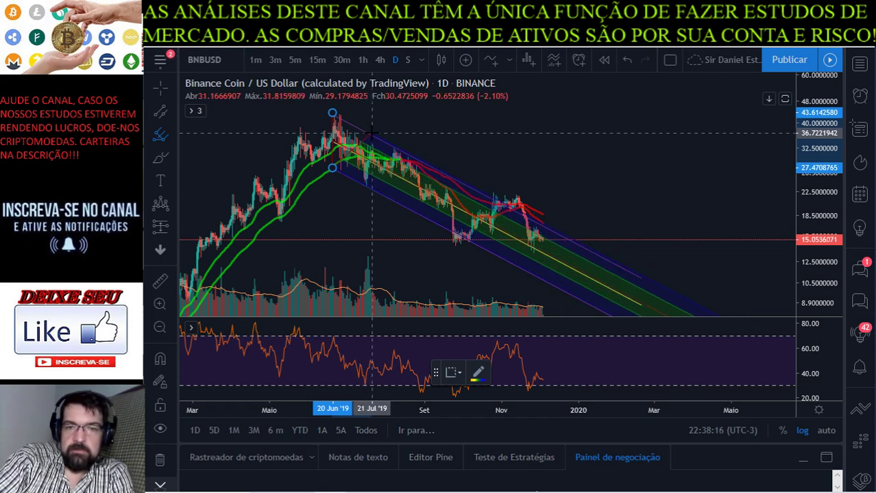
click(372, 132)
click(512, 143)
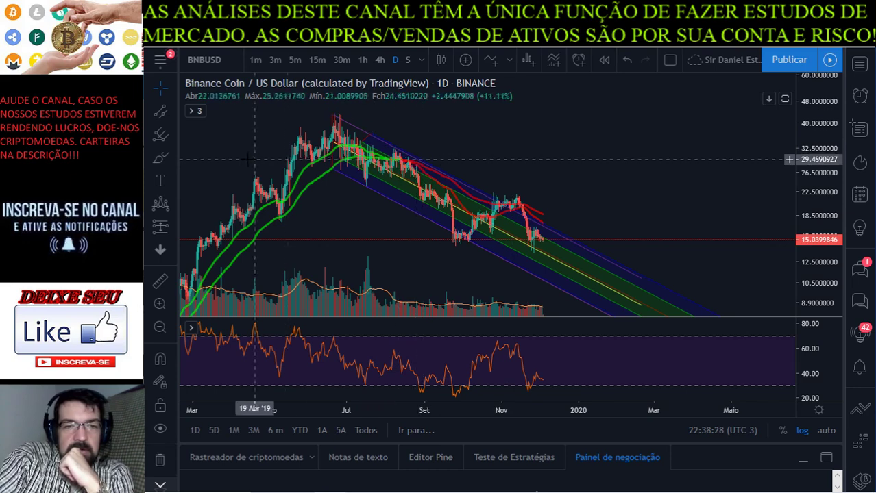
Step: Examine BNB's recent candles inside the channel and pitchfork, and its RSI in the maximized pane
click(159, 305)
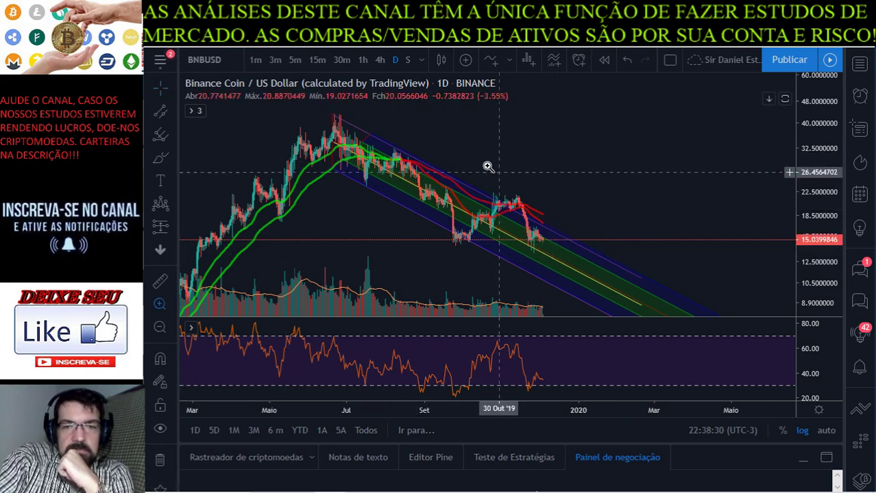
drag(477, 160, 571, 310)
scroll(591, 171, down, 5)
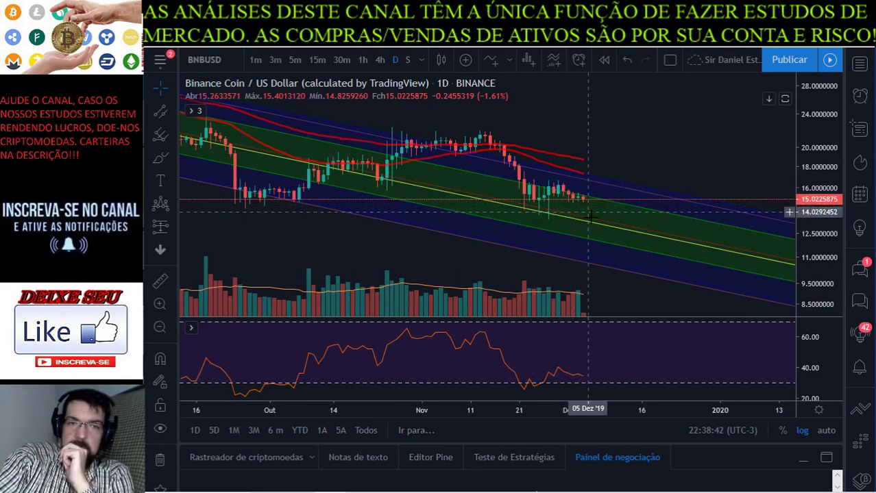
double_click(607, 334)
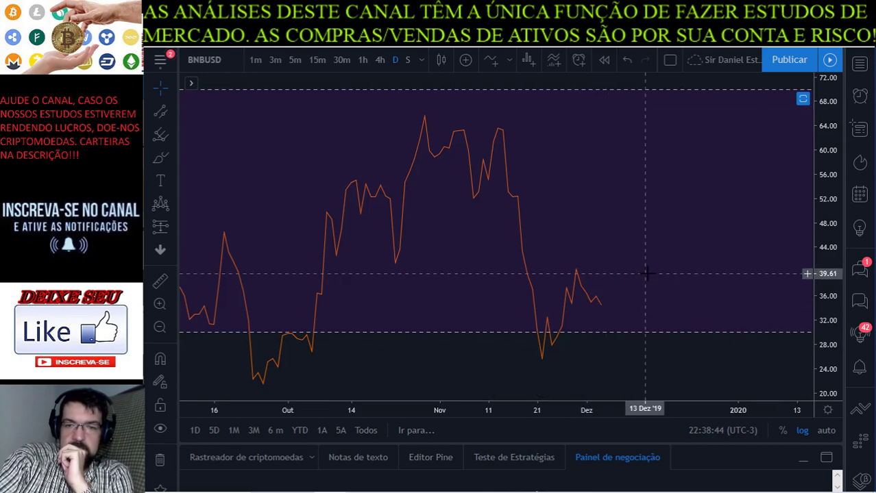
Step: Restore the split chart and RSI view, and enter "Próximo ao topo do canal, mas IFR quase SV" in B9 of the Cripto sheet in LibreOffice Calc
double_click(627, 264)
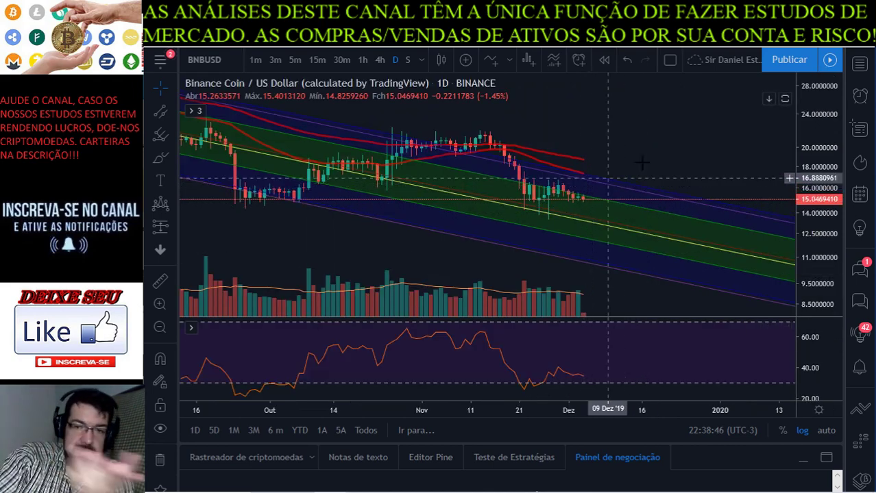
drag(691, 140, 599, 158)
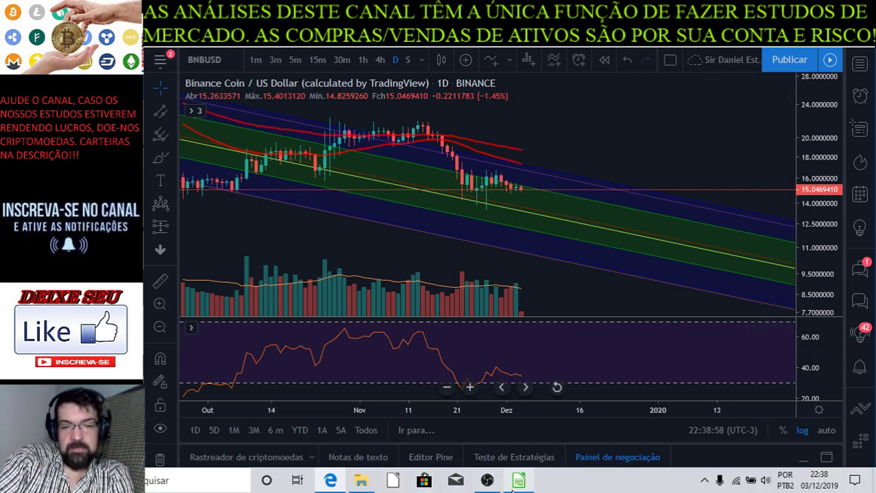
click(519, 482)
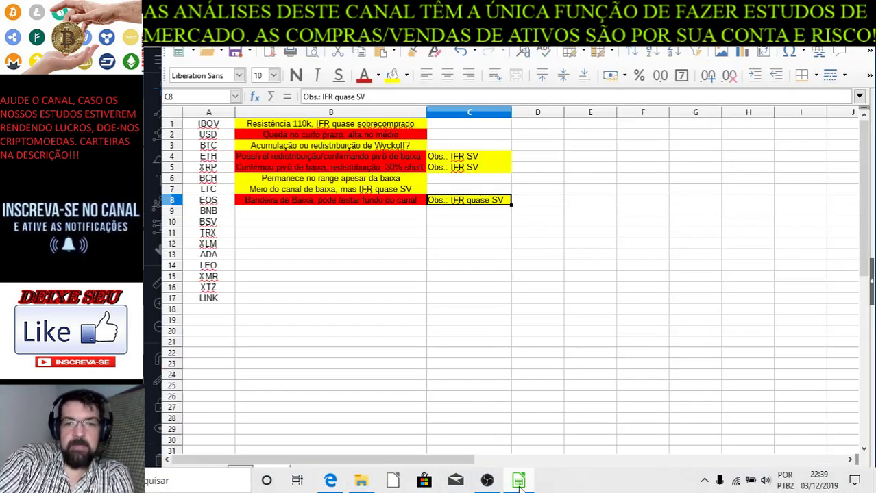
click(319, 218)
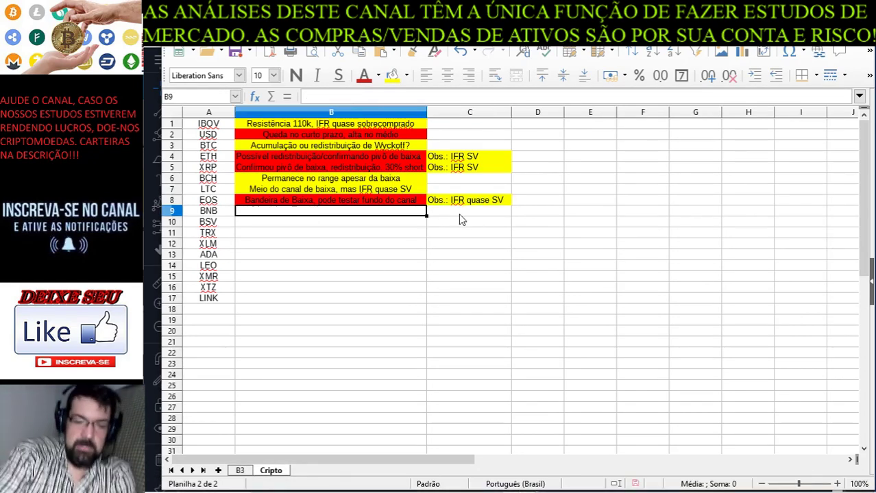
text(Próximo ao top)
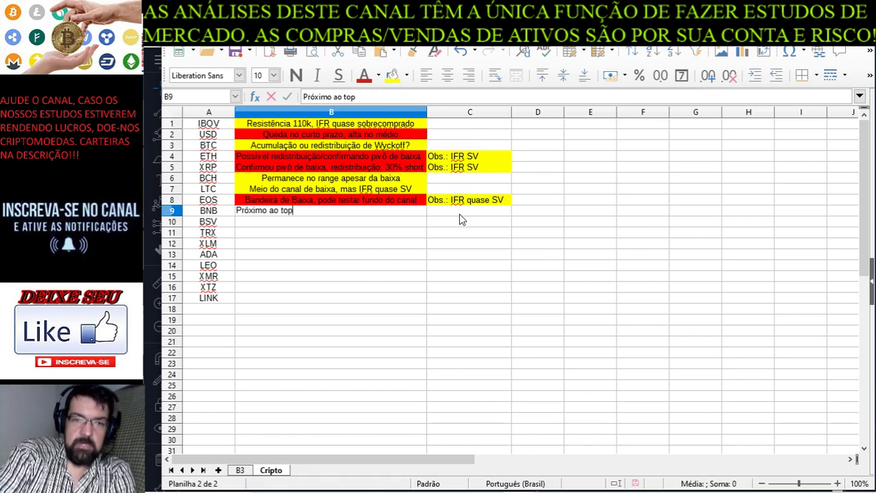
text(o do canal, mas )
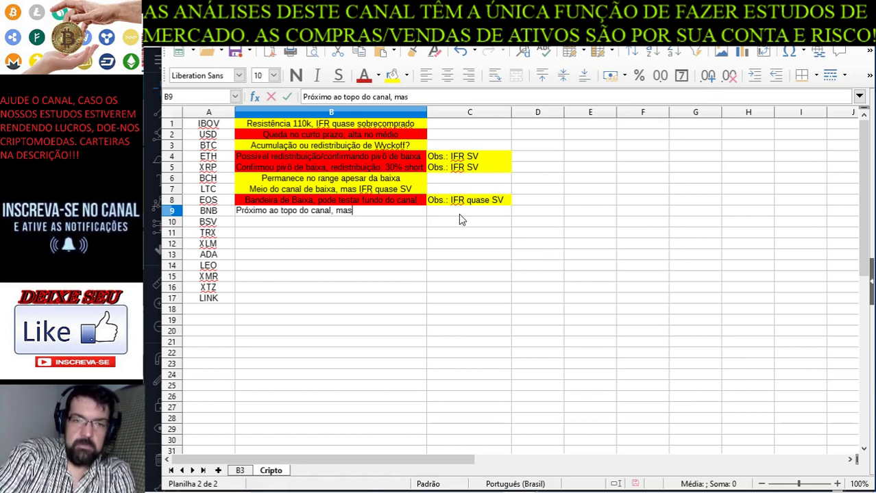
text(IFR )
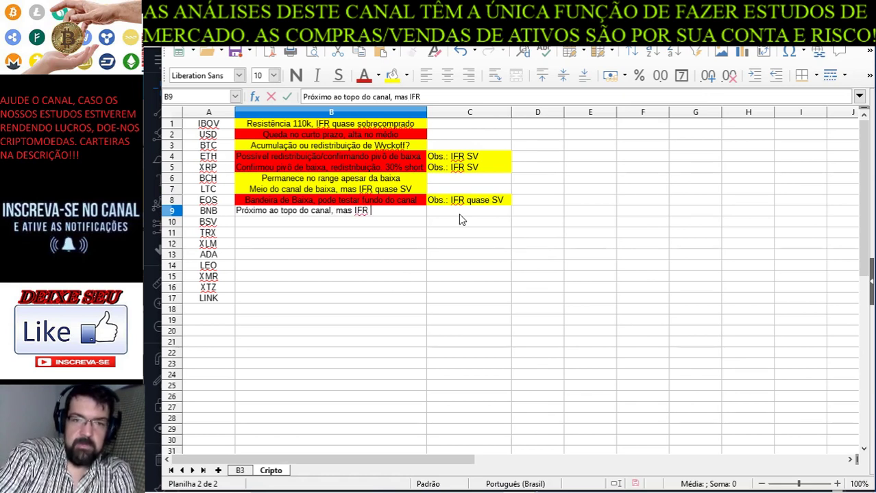
text(quase SV)
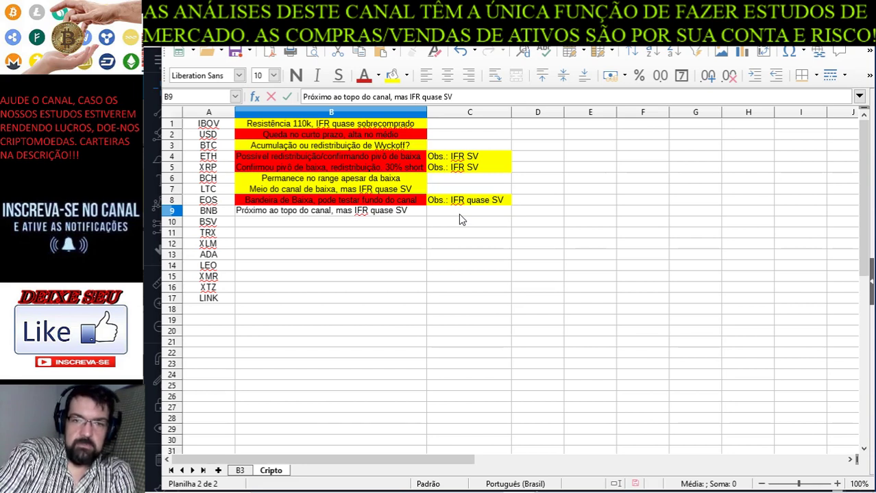
key(Return)
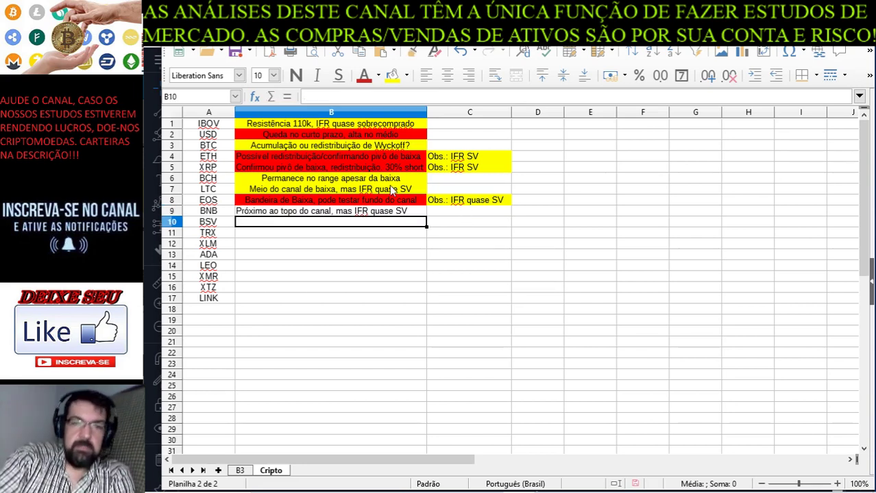
Step: Centre the BNB note in B9 and fill its background green, and return to the BNBUSD chart in TradingView
click(339, 209)
click(447, 75)
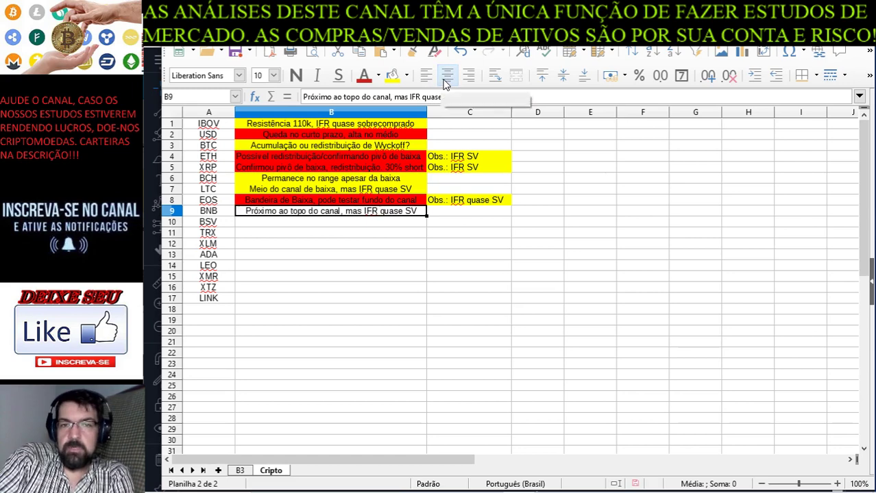
click(408, 76)
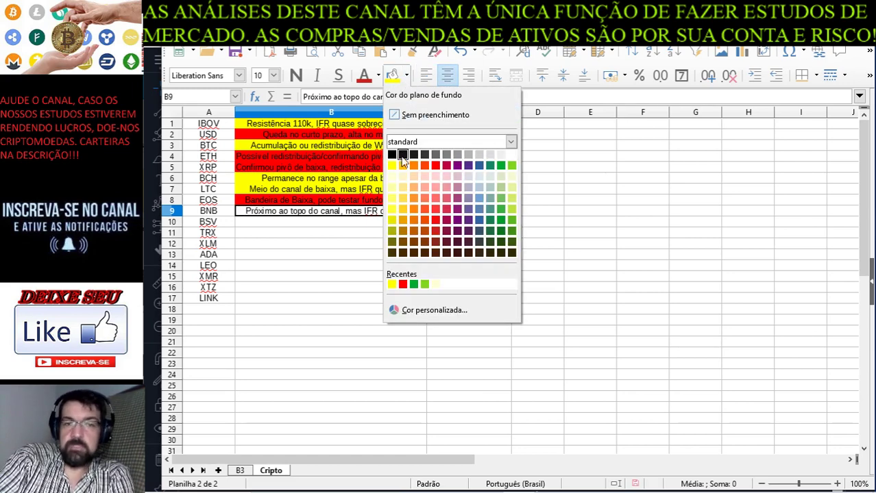
click(502, 167)
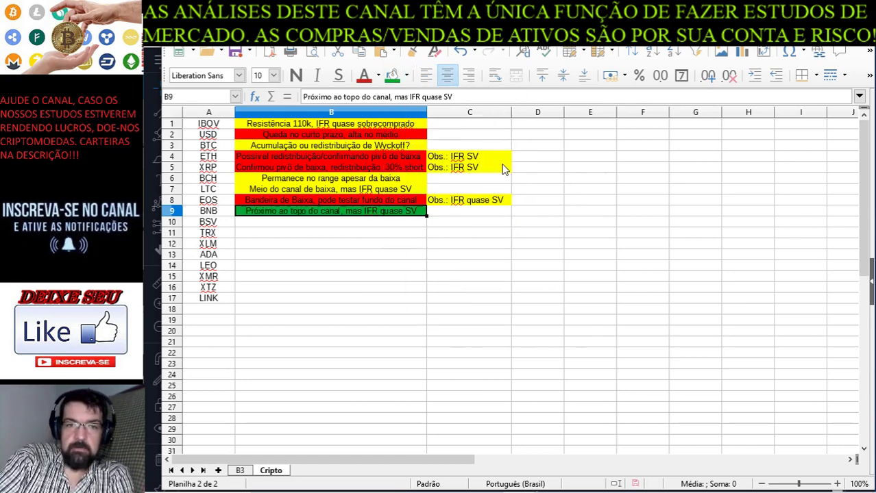
click(389, 224)
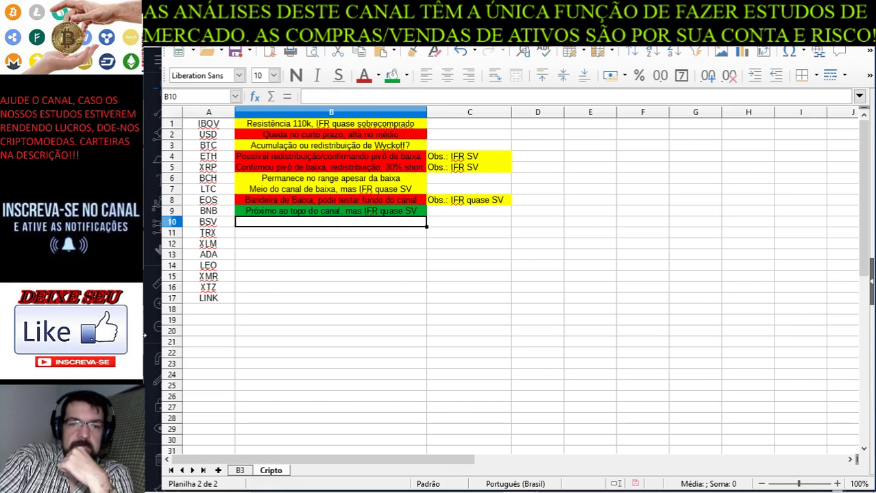
key(alt+Tab)
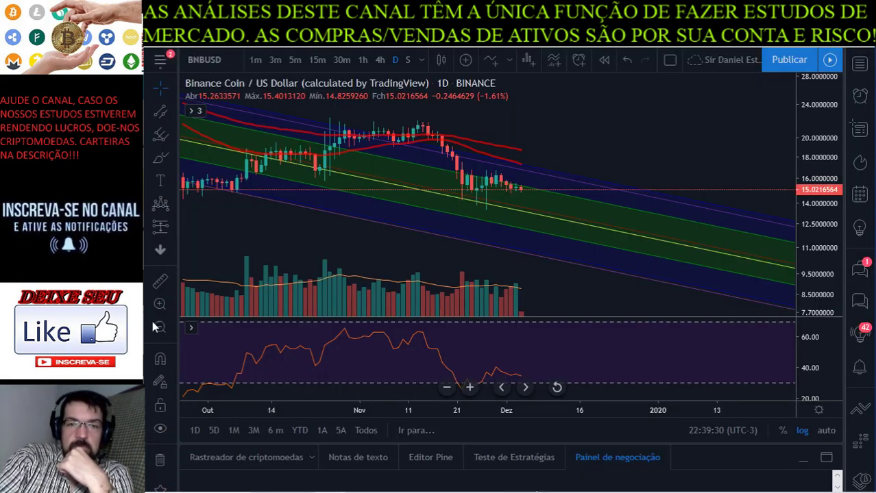
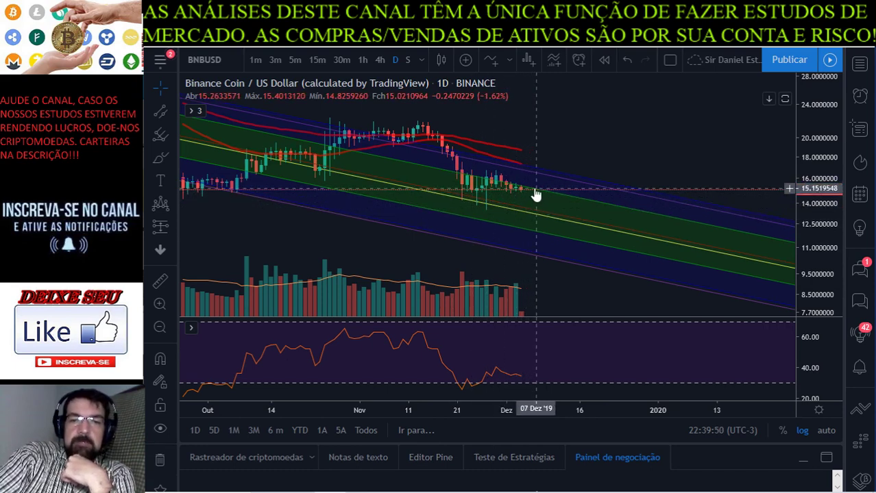
Step: Examine BNB's RSI in the maximized pane and restore the split view
double_click(508, 360)
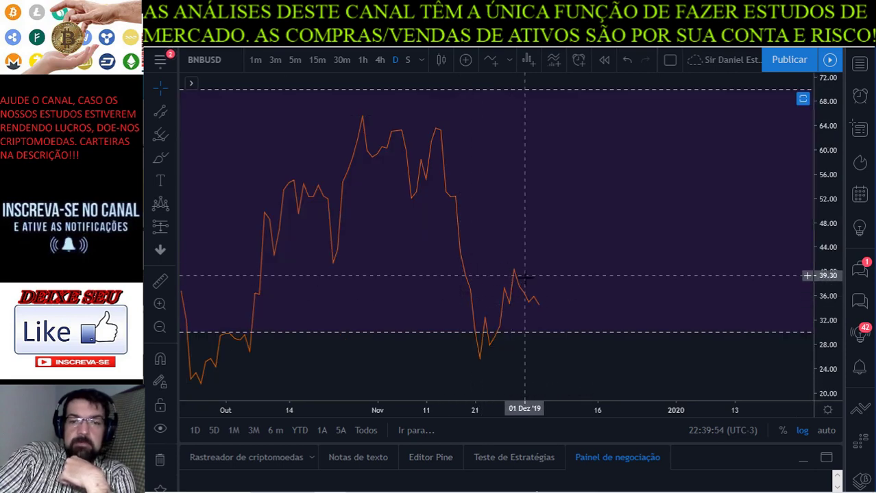
double_click(575, 291)
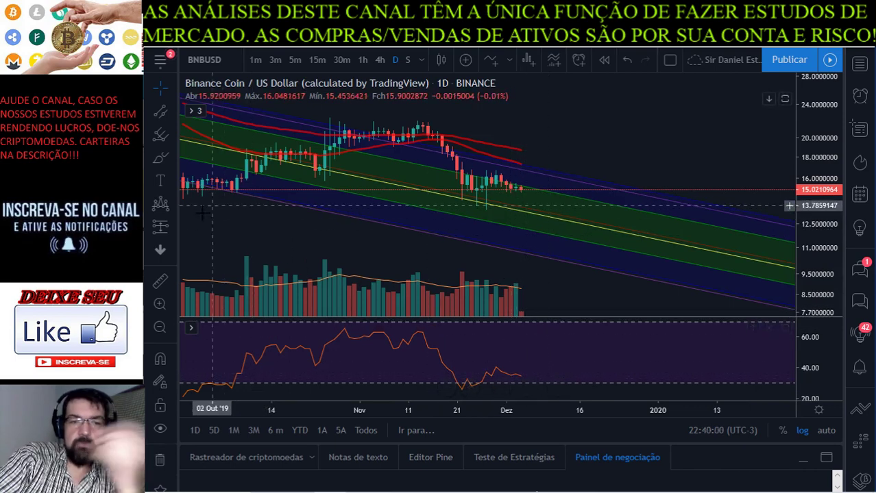
Step: Brush a rising projection from the end of BNB's RSI to about 49.56, and a rise, pullback and second rise beyond the last candle
click(170, 163)
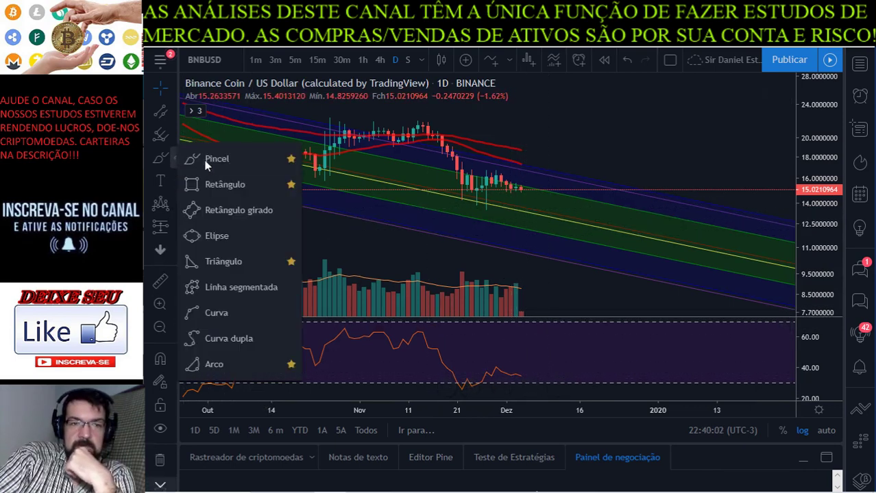
click(206, 159)
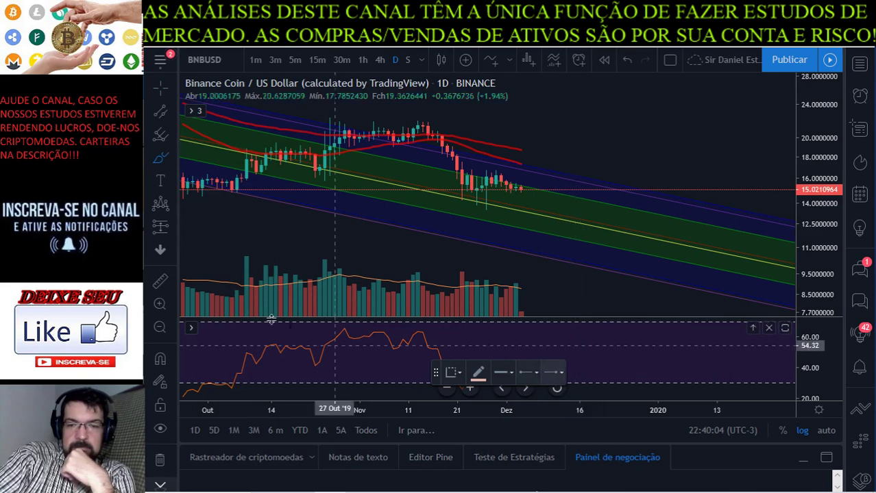
click(159, 87)
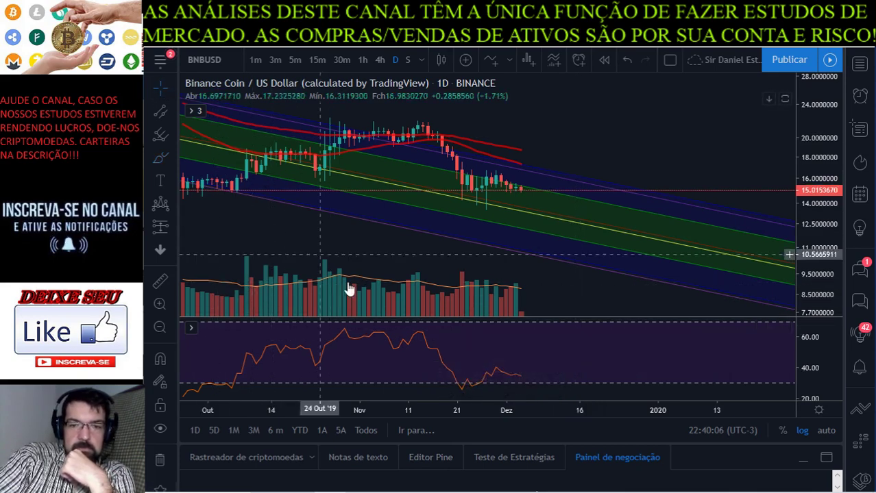
drag(407, 270, 283, 243)
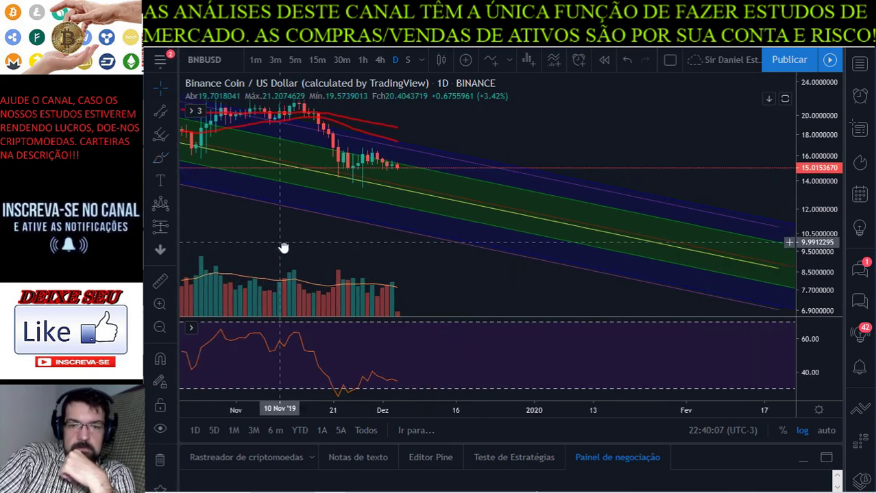
click(160, 158)
drag(395, 379, 419, 359)
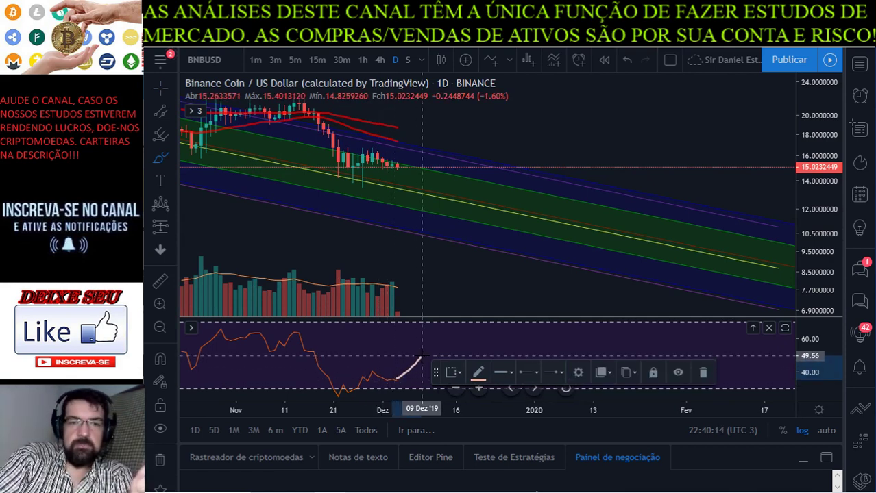
drag(405, 163, 417, 147)
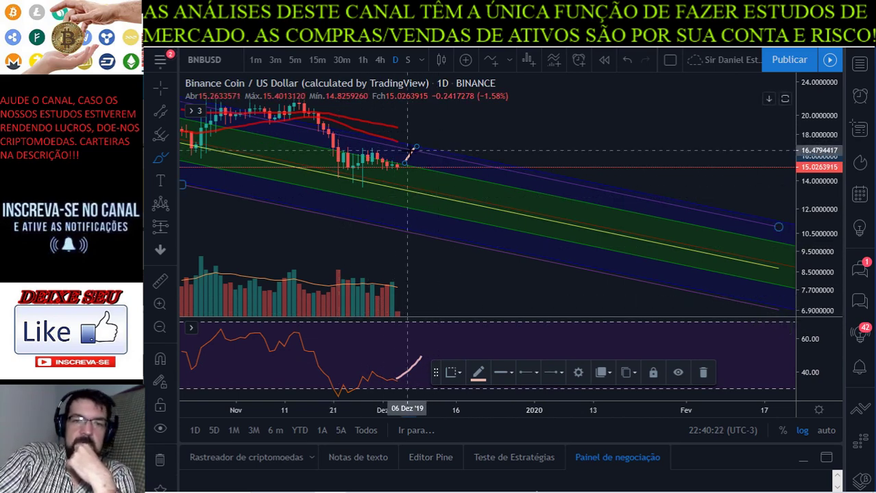
mouse_move(412, 152)
mouse_down()
mouse_move(422, 141)
mouse_move(452, 148)
mouse_move(486, 130)
mouse_up()
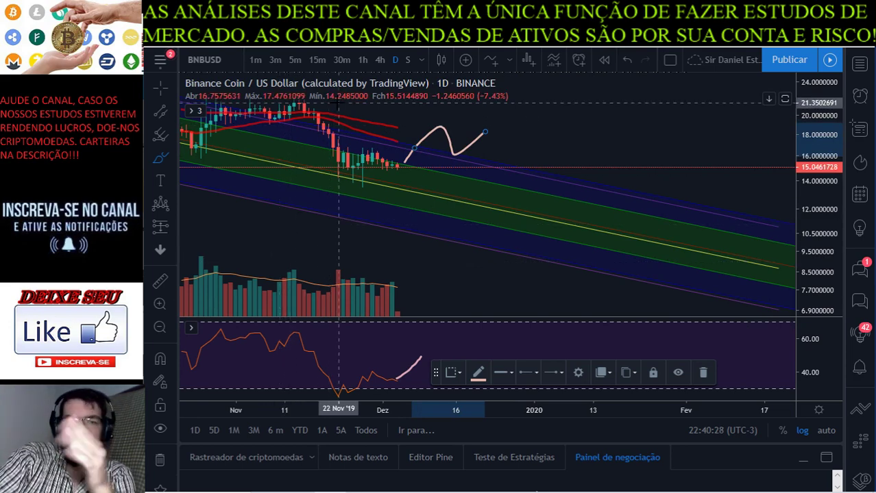
Step: Check the next coin in the Cripto sheet in LibreOffice Calc, and load BSVUSD from Bitfinex in TradingView
mouse_move(478, 490)
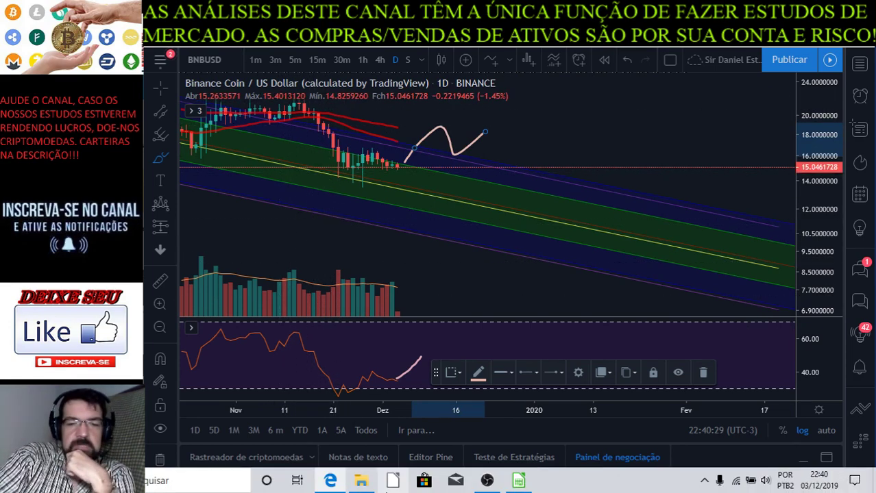
click(518, 482)
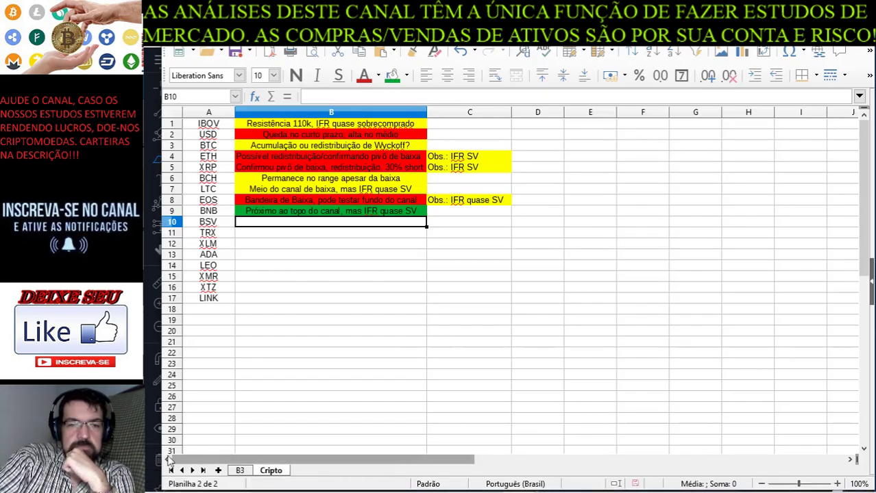
click(146, 395)
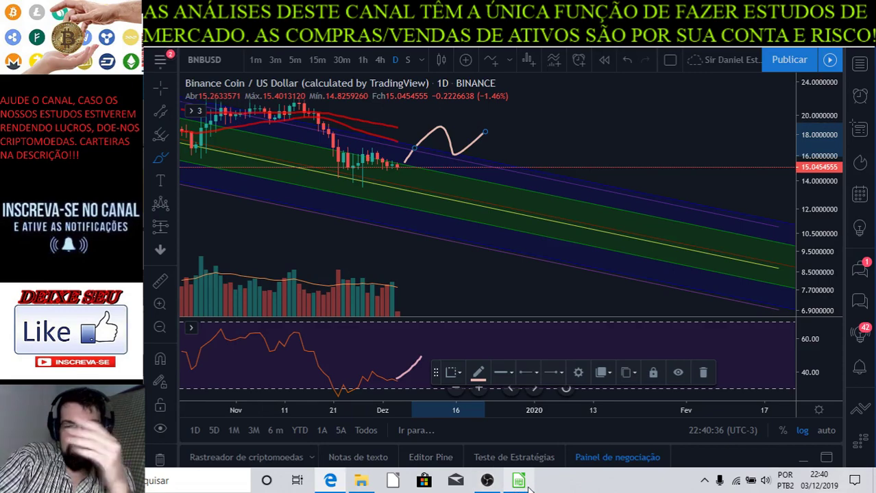
click(519, 482)
click(525, 485)
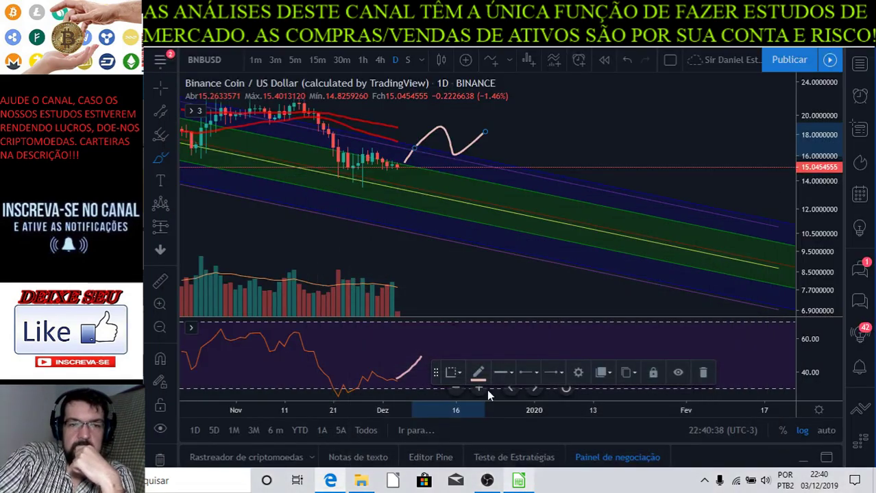
text(BSV)
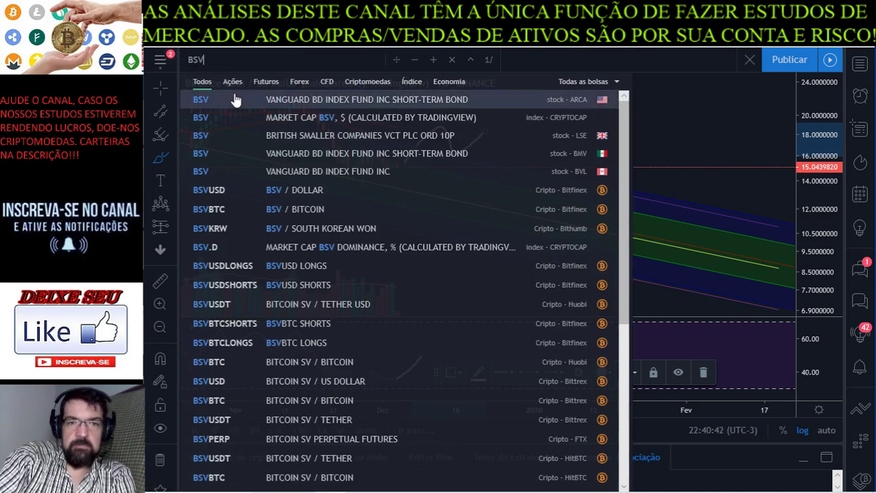
click(255, 196)
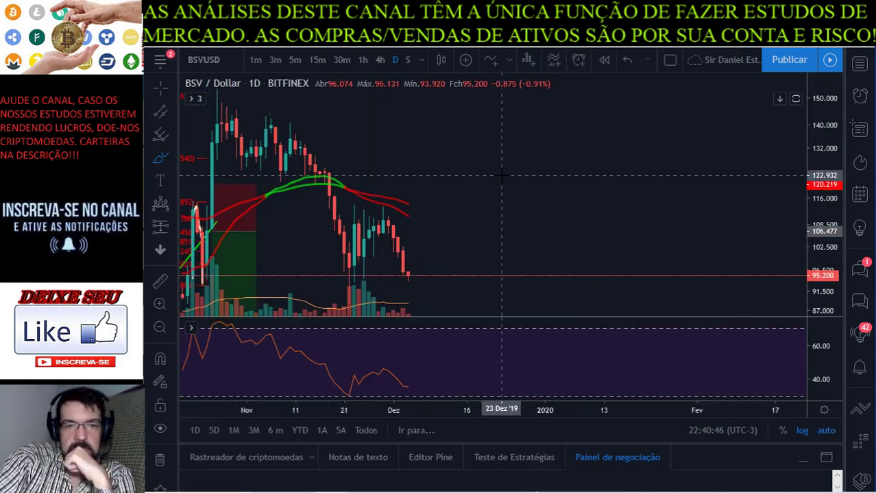
scroll(503, 174, down, 3)
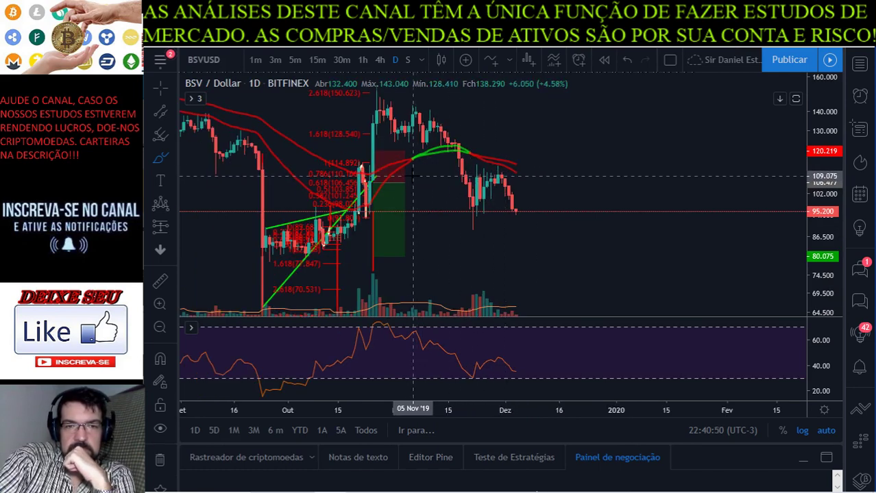
click(405, 184)
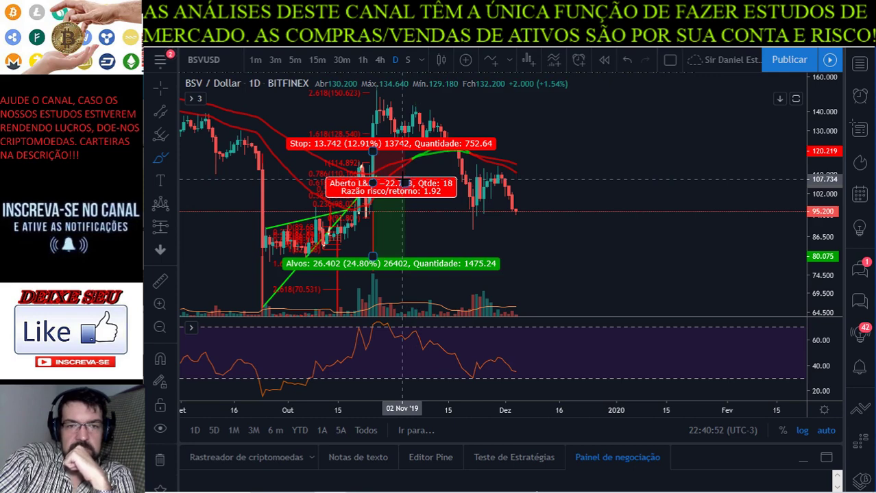
click(512, 272)
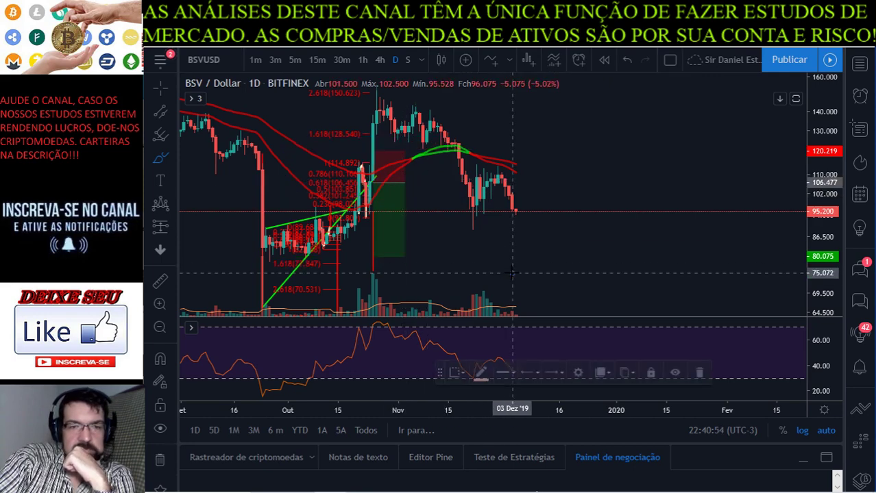
drag(484, 258, 510, 250)
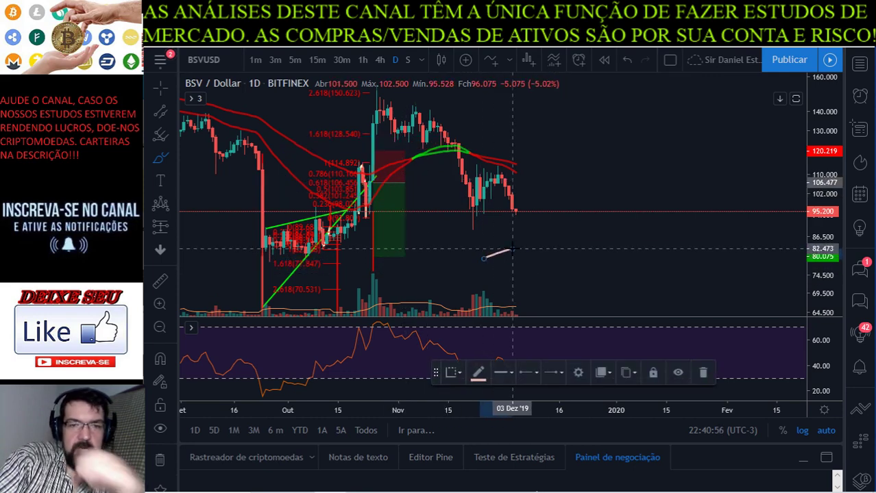
key(ctrl+z)
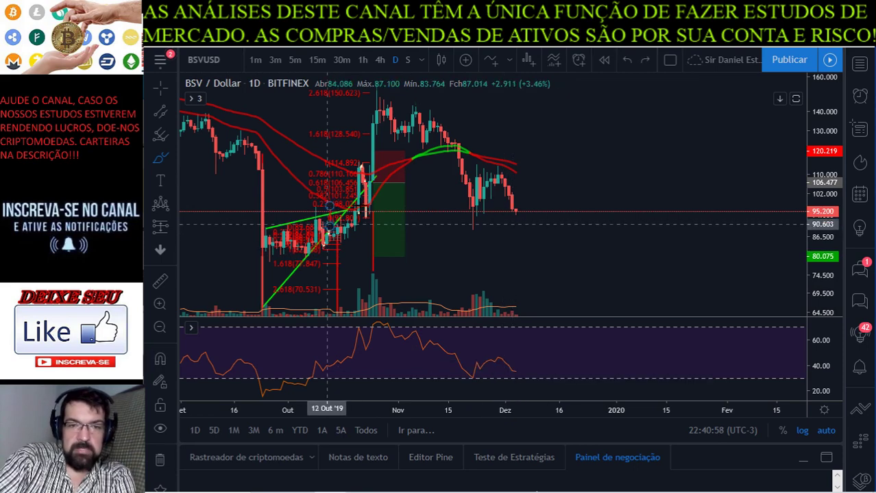
Step: Delete the short position and the short red vertical line from the BSVUSD chart, and remove all its remaining drawings
drag(290, 218, 364, 219)
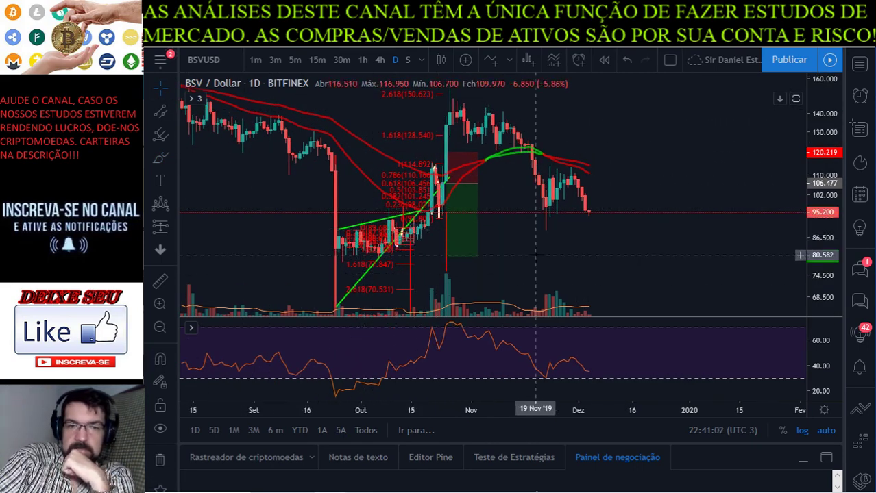
drag(536, 206, 547, 206)
drag(817, 154, 788, 196)
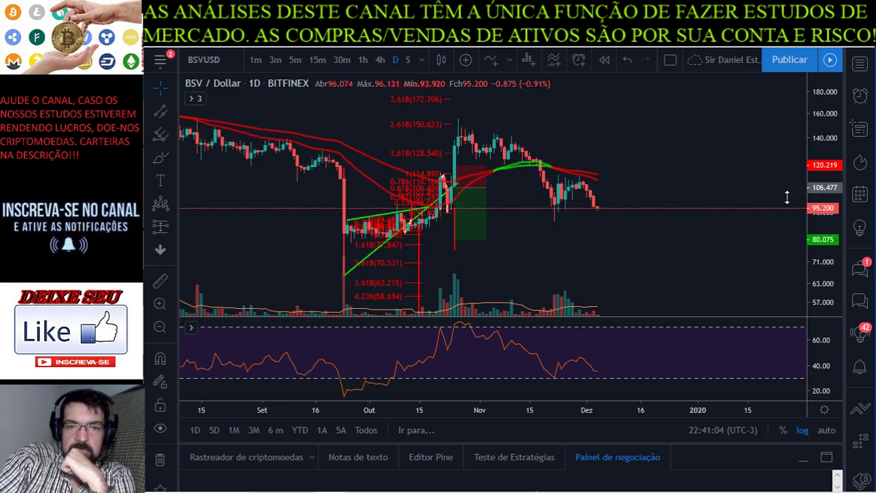
drag(552, 262, 544, 190)
click(475, 152)
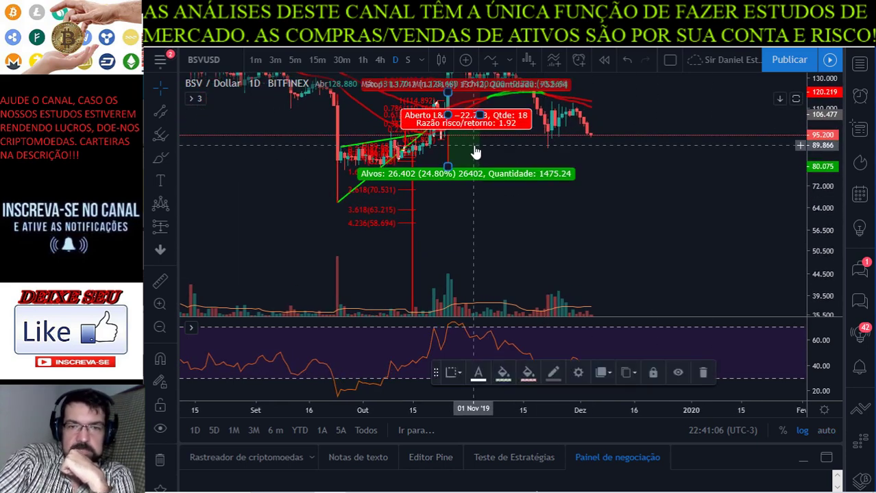
key(Delete)
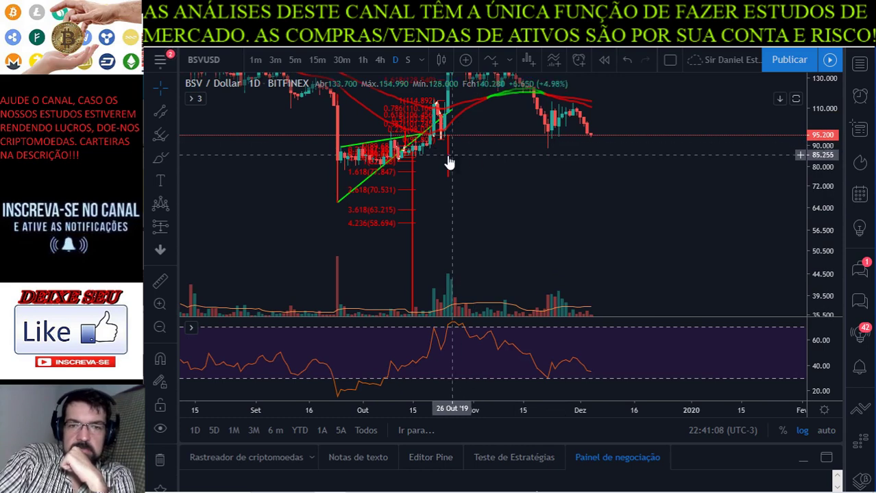
click(449, 162)
key(Delete)
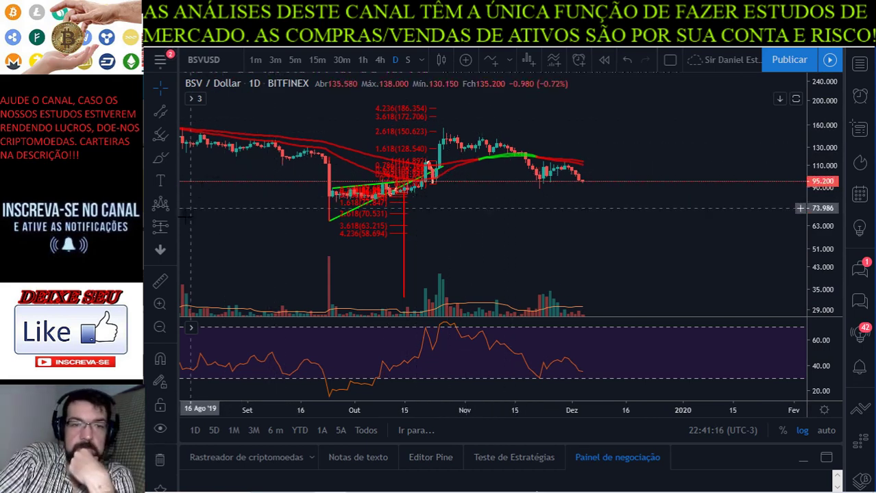
click(158, 460)
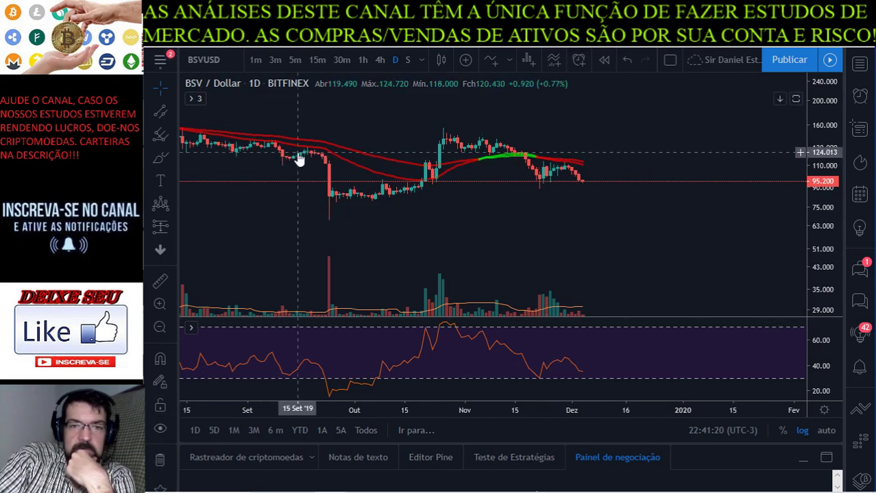
Step: Brush a stroke tracing BSV's September 2019 drop and October rebound, and remove it from the chart
scroll(432, 185, down, 5)
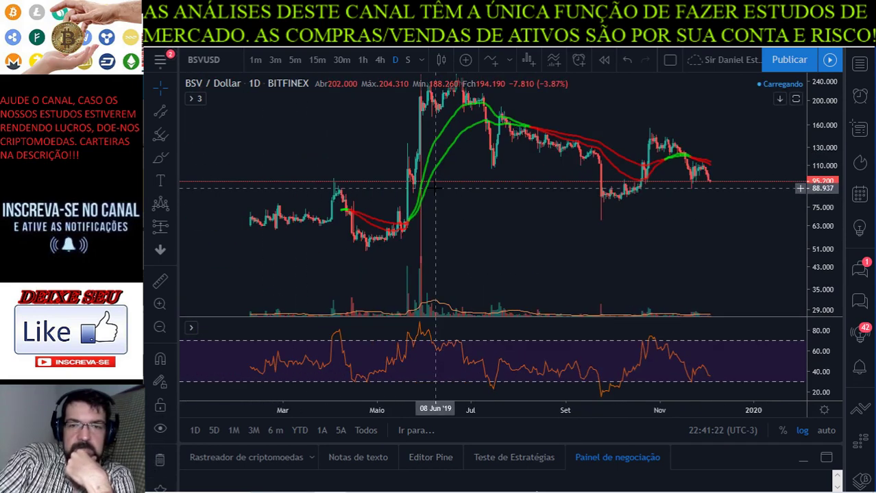
scroll(512, 217, down, 4)
drag(615, 218, 360, 219)
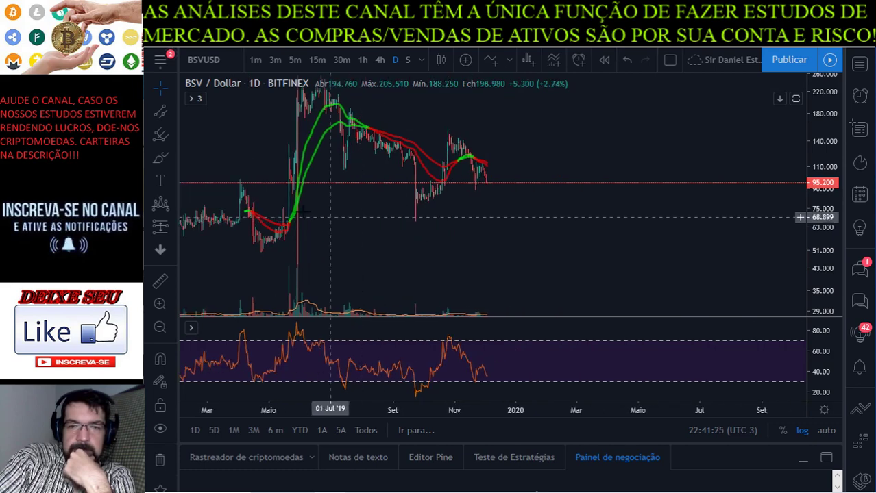
click(162, 159)
mouse_move(405, 156)
mouse_down()
mouse_move(420, 211)
mouse_move(443, 189)
mouse_move(449, 137)
mouse_up()
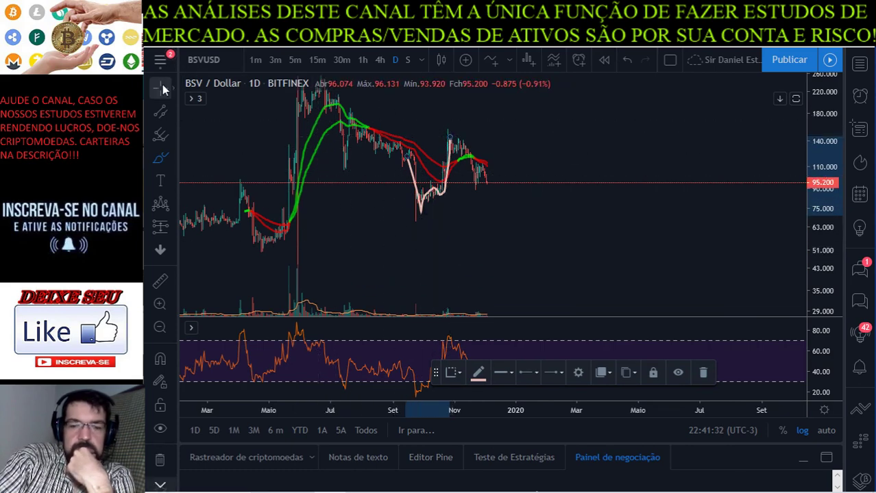
key(Delete)
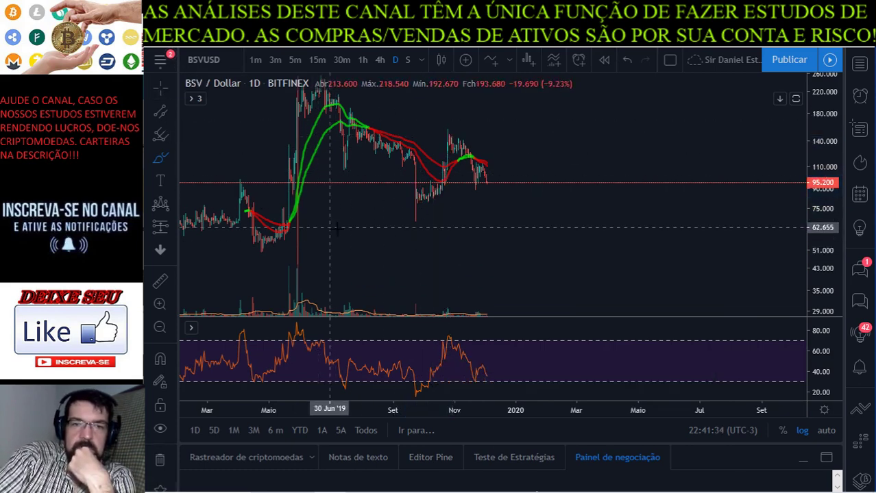
click(365, 218)
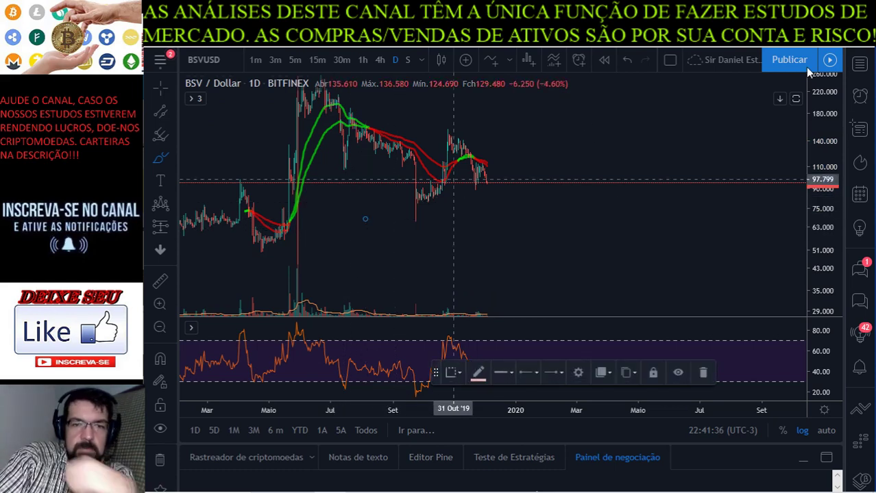
key(ctrl+z)
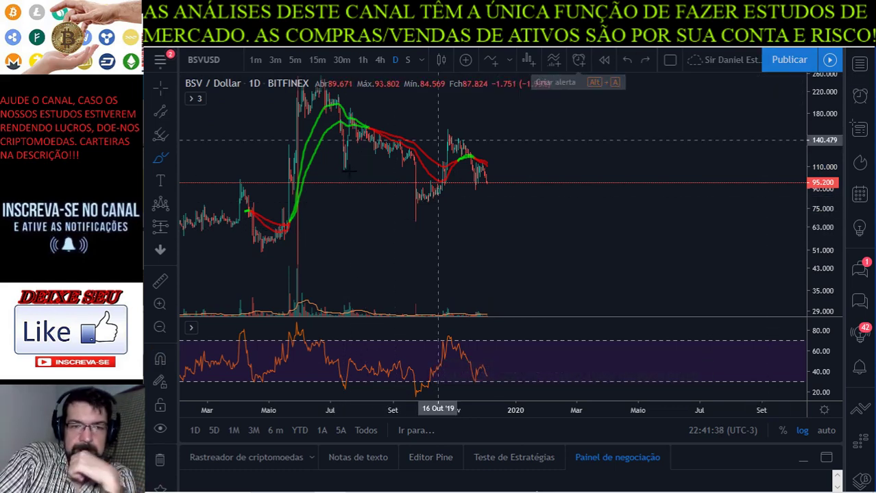
Step: Draw a descending parallel channel on BSV from 23 June 2019 at about 255.49 to 25 March 2020 at about 87, its lower edge ending near 39
click(161, 90)
drag(654, 129, 643, 181)
drag(809, 142, 810, 197)
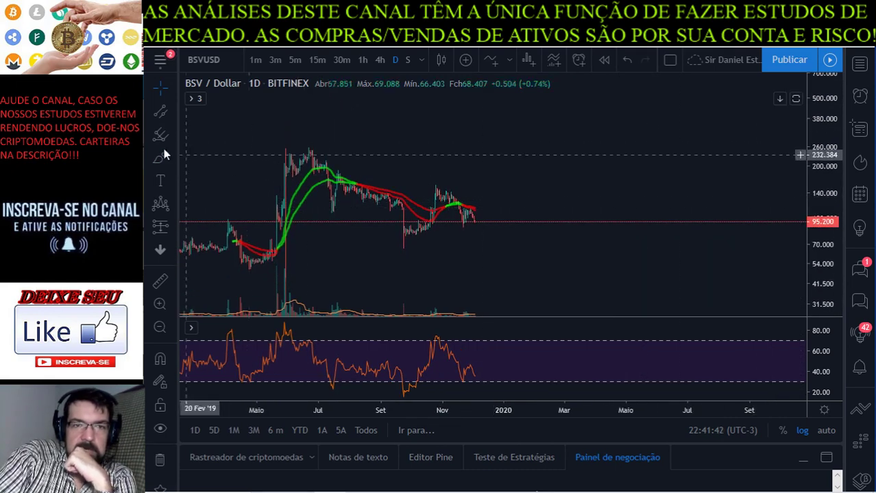
click(164, 113)
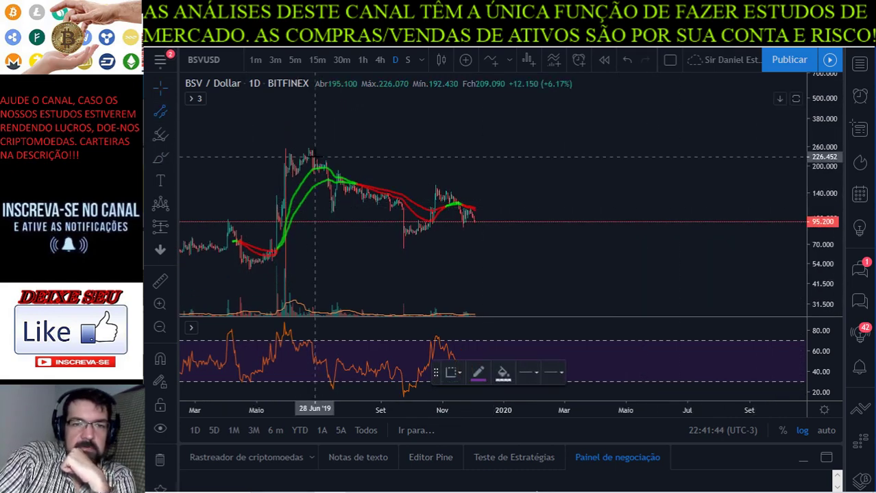
click(310, 149)
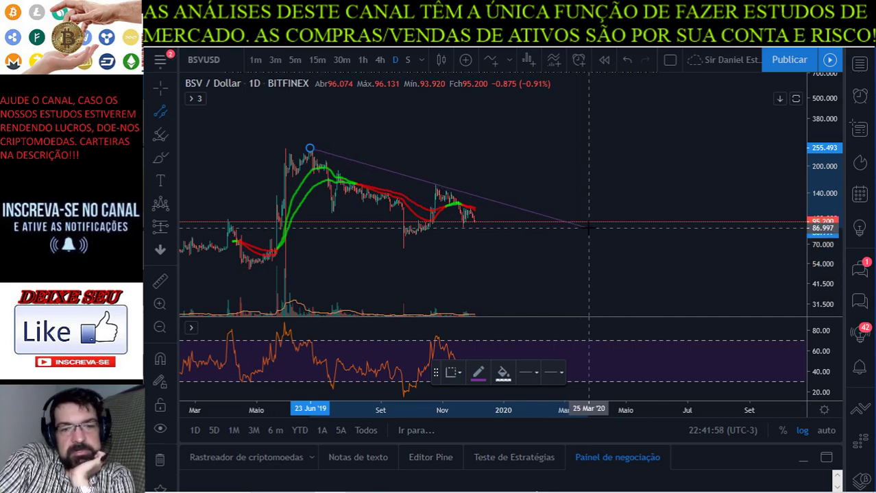
click(588, 227)
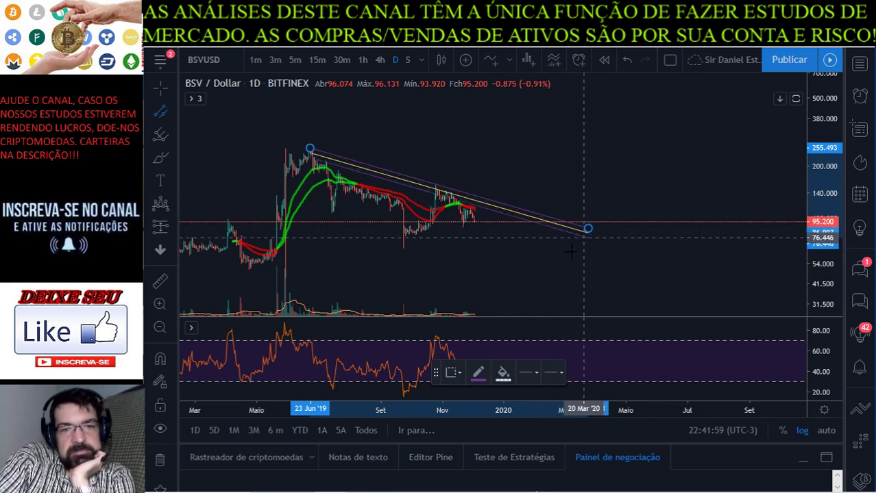
click(536, 288)
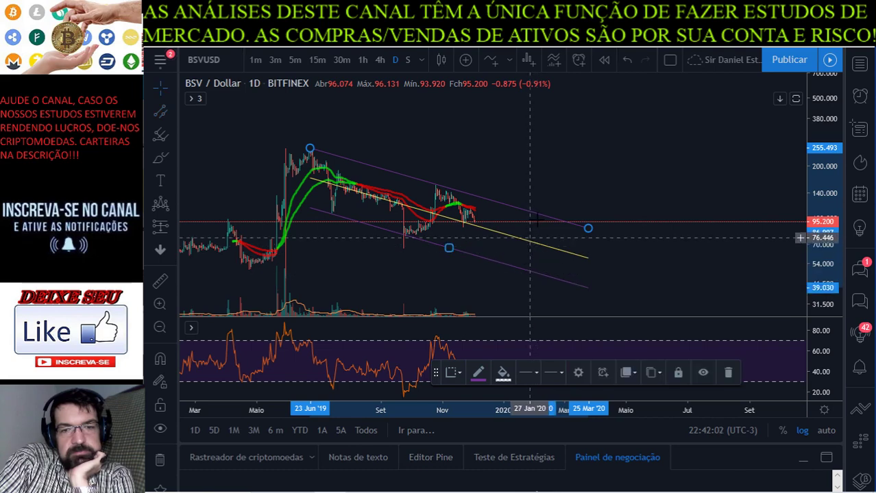
click(533, 180)
Step: Examine BSV's price pane and RSI pane one at a time at full size, and restore the split view
double_click(533, 180)
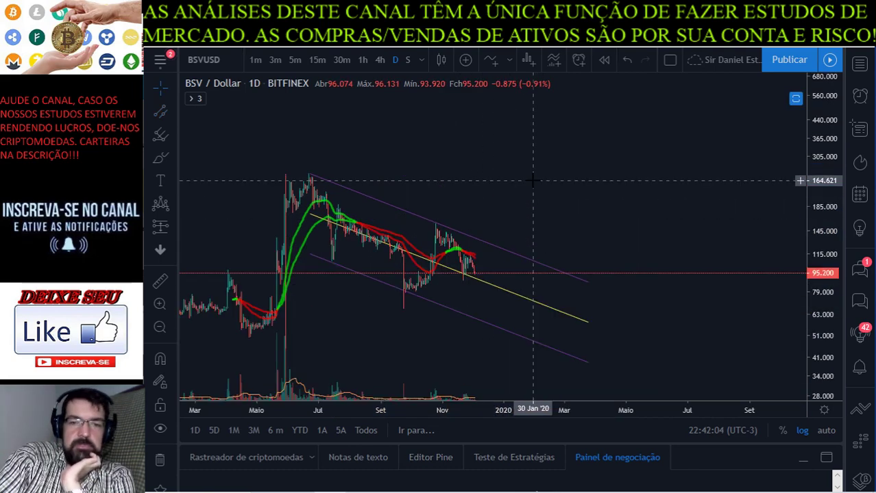
double_click(533, 181)
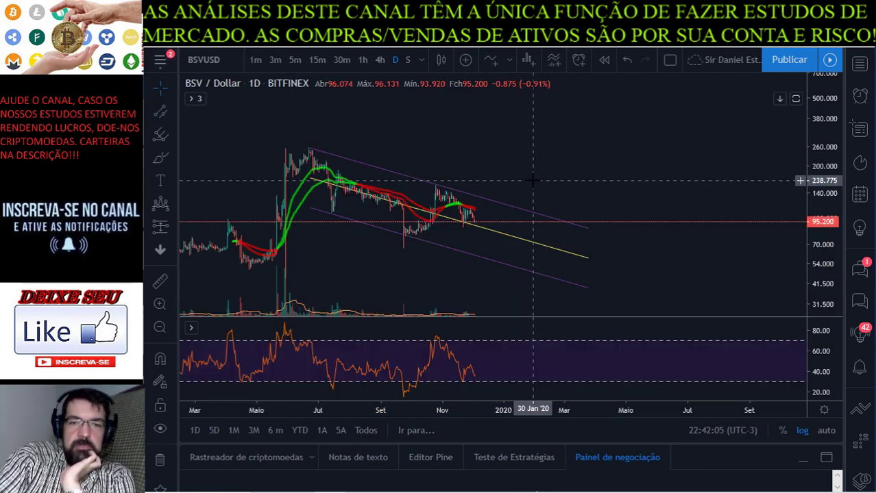
double_click(501, 351)
scroll(520, 298, up, 3)
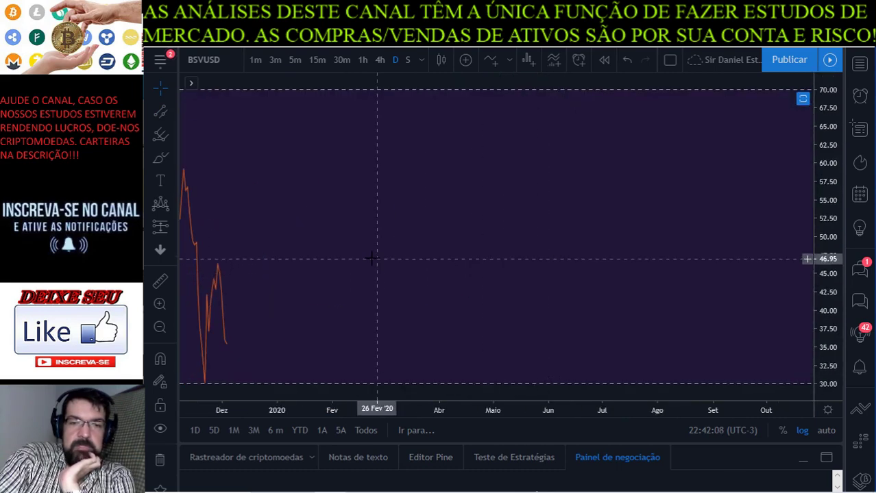
drag(367, 258, 622, 258)
double_click(588, 202)
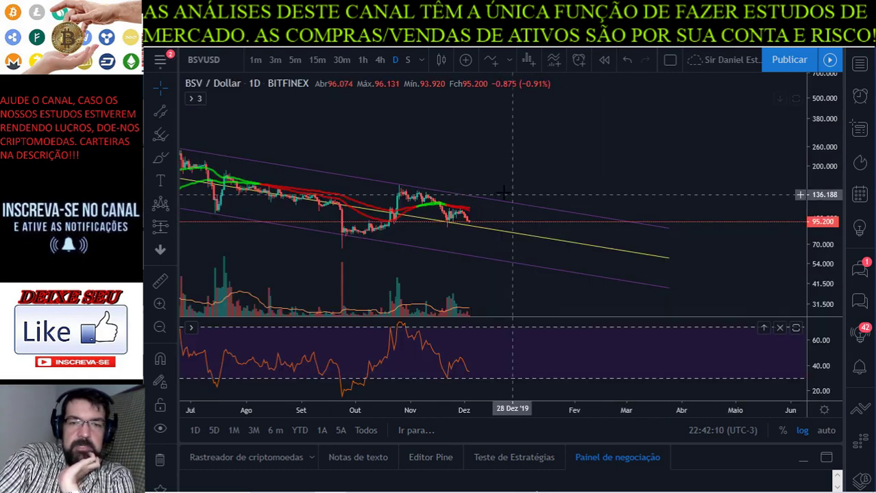
Step: Brush a projected rise, pullback and second rise from BSV's last candle, and a horizontal stroke across the first projected peak
scroll(480, 192, up, 3)
drag(433, 170, 603, 163)
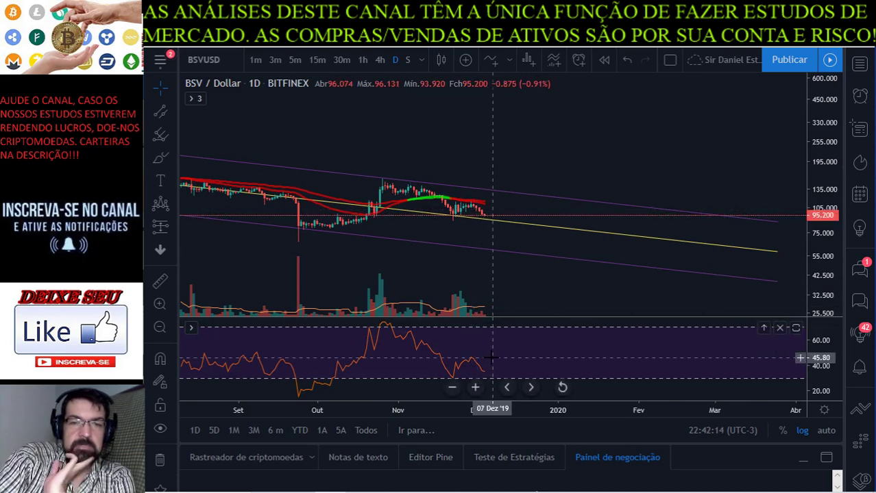
click(161, 158)
click(485, 214)
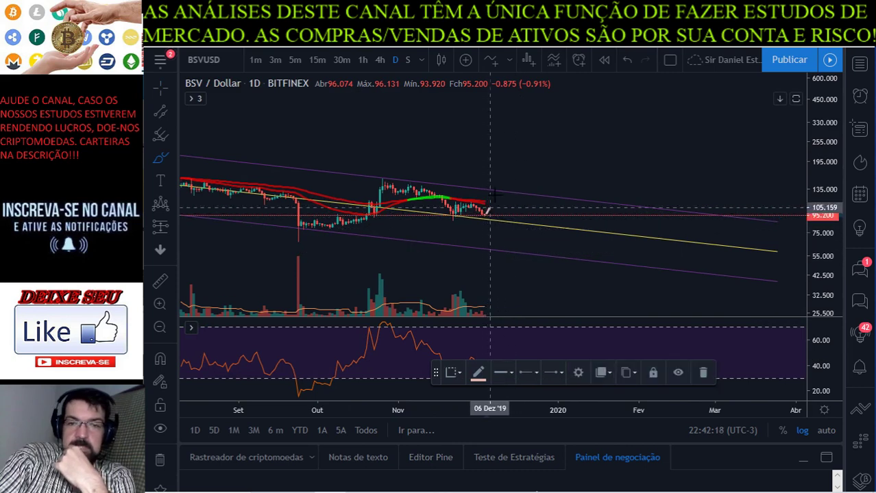
drag(502, 181, 531, 166)
click(490, 182)
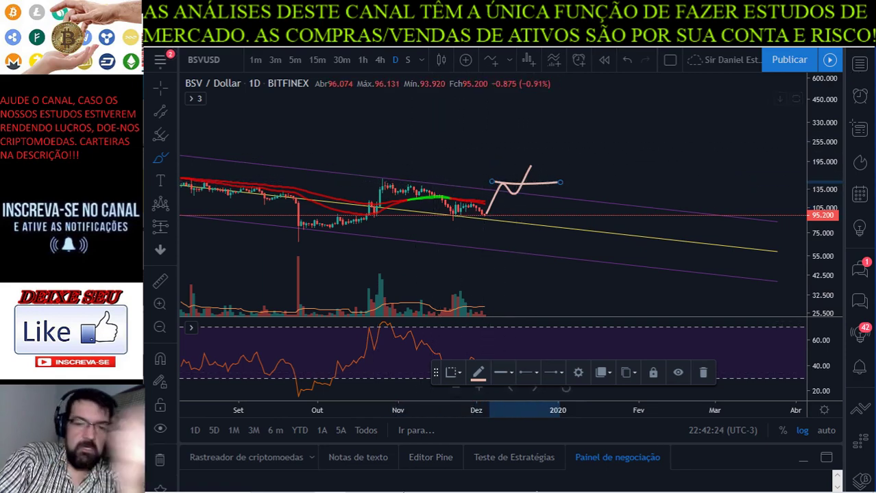
Step: Copy the green BNB note "Próximo ao topo do canal, mas IFR quase SV" into the BSV row of the Cripto sheet in LibreOffice Calc
mouse_move(479, 489)
click(519, 482)
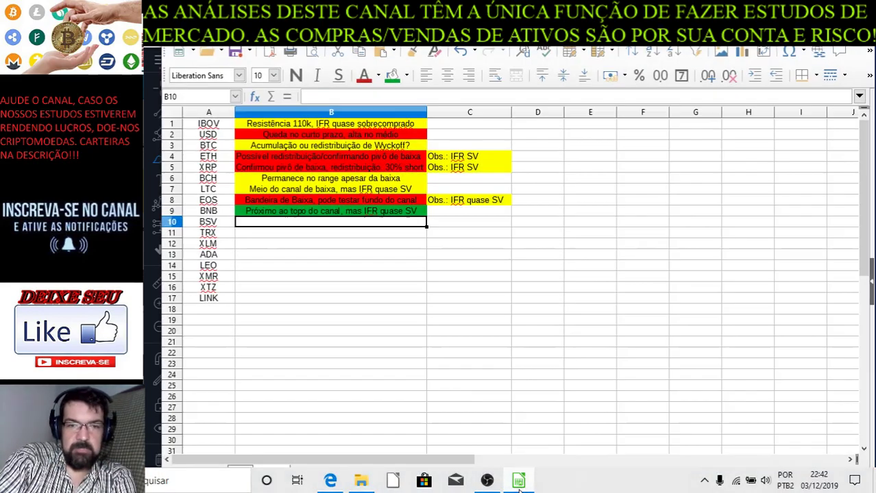
click(351, 217)
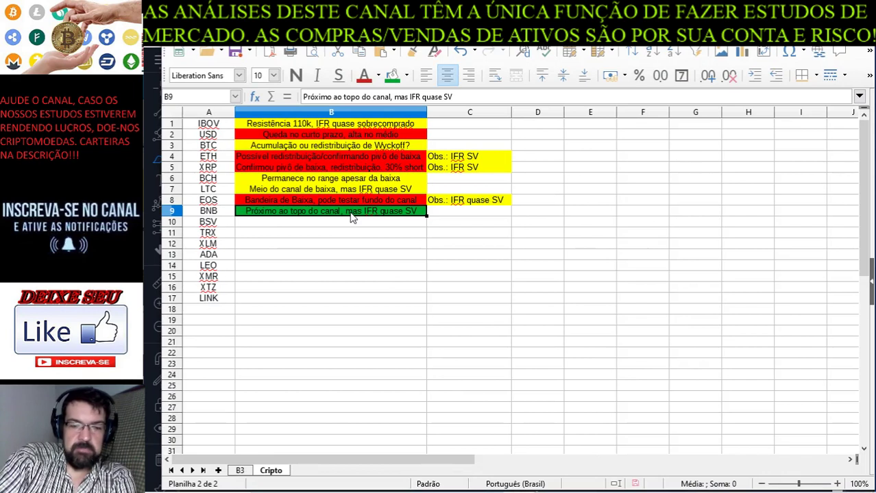
key(ctrl+c)
click(346, 222)
key(ctrl+v)
click(361, 266)
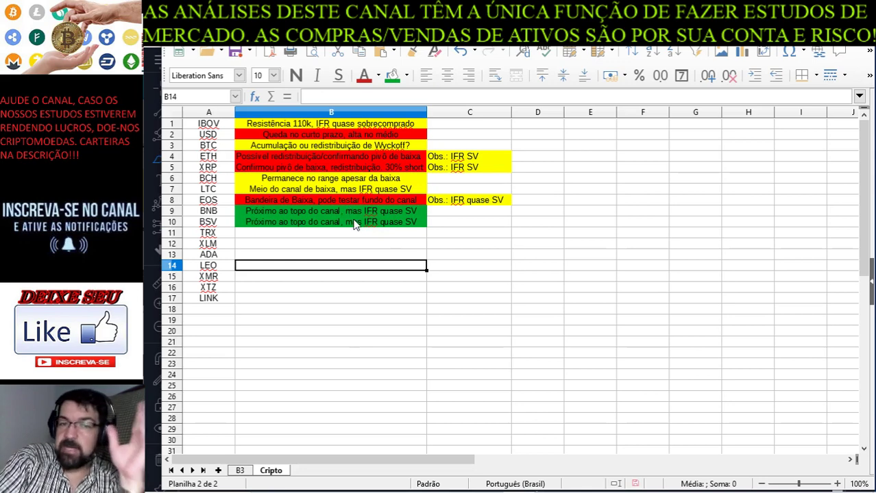
Step: Select the note cell for TRX in the Cripto sheet, and load TRXUSD from Bitfinex in TradingView
click(247, 234)
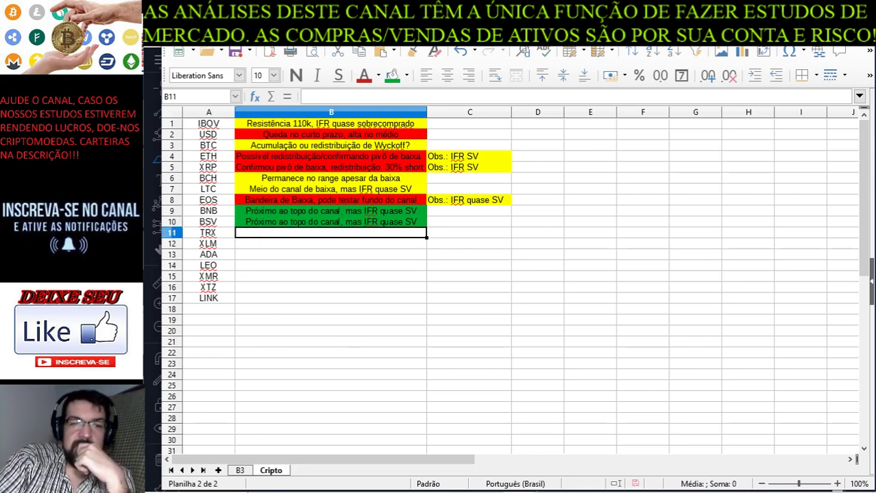
mouse_move(275, 473)
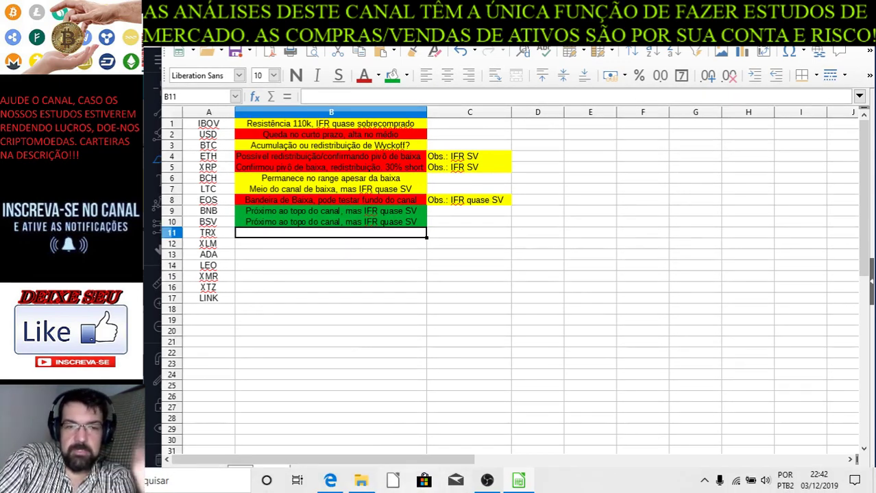
click(333, 480)
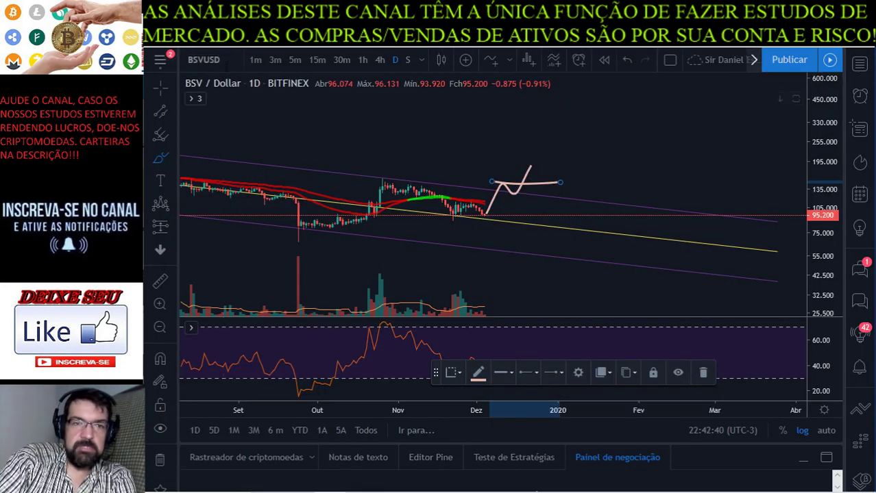
text(TRX)
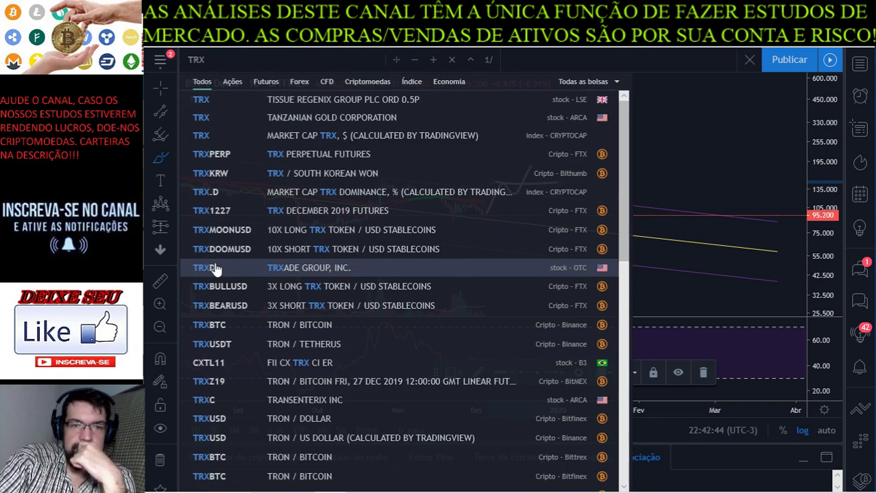
text(USD)
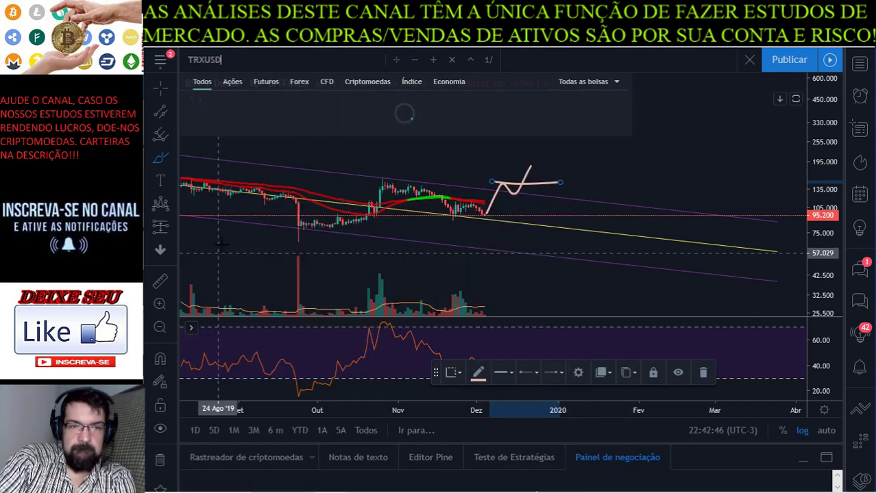
click(251, 104)
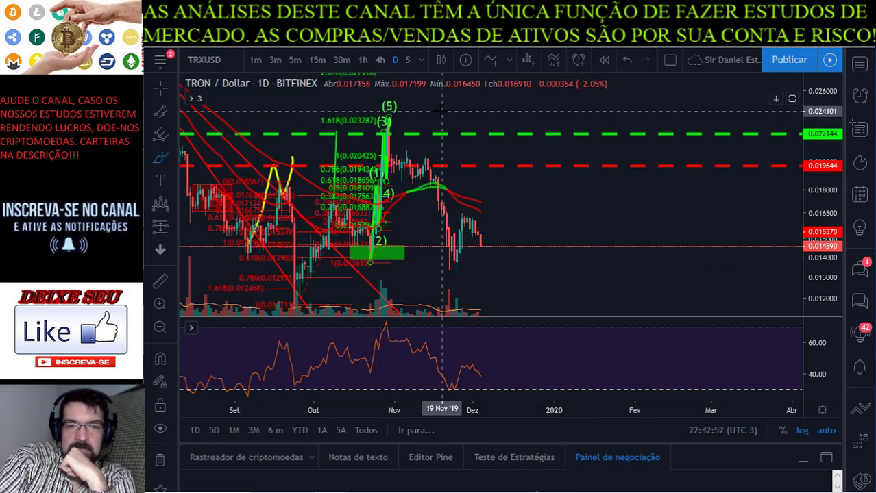
Step: Review TRX's daily price history with its old Fibonacci levels and wave counts, and remove all drawings from the chart
scroll(441, 109, down, 6)
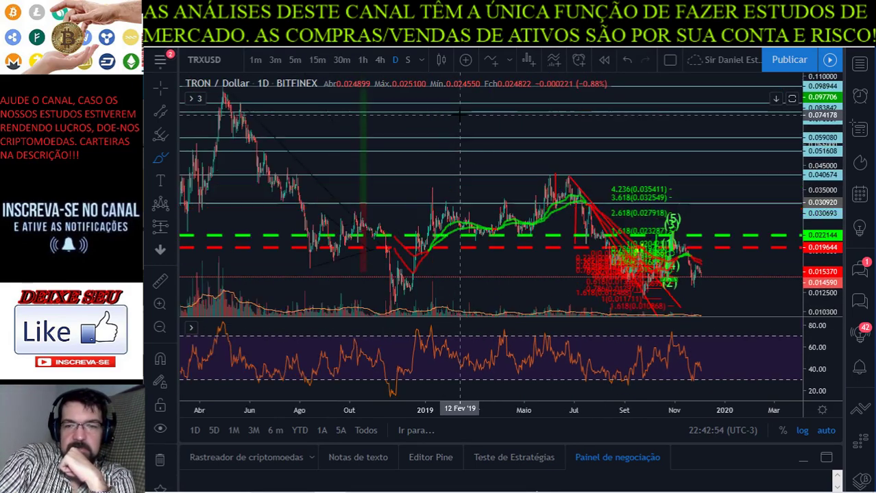
scroll(460, 116, down, 2)
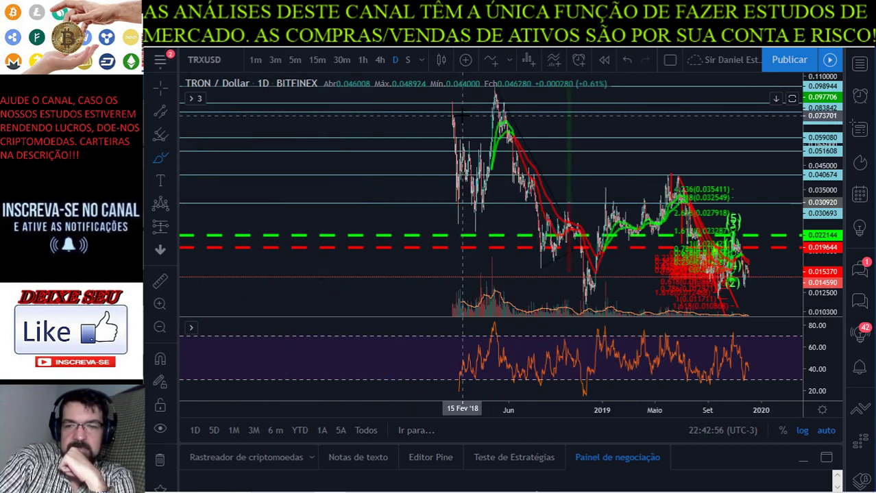
scroll(519, 120, up, 5)
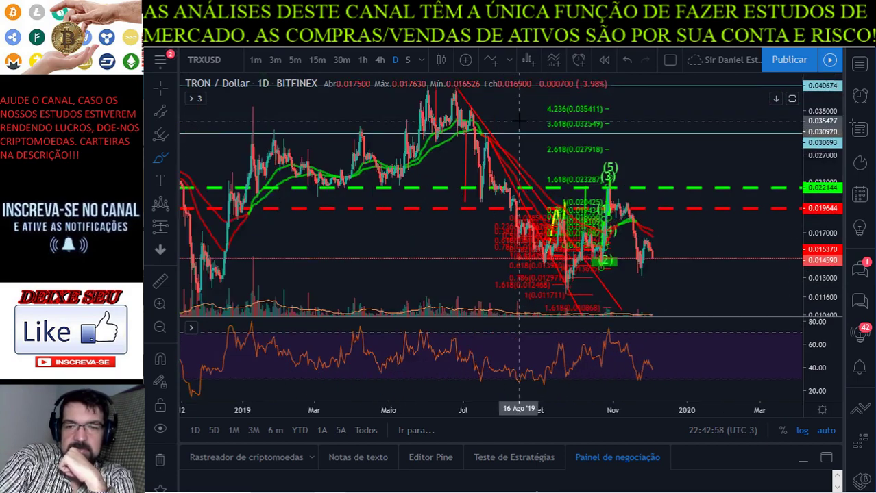
scroll(519, 120, up, 4)
scroll(405, 143, down, 1)
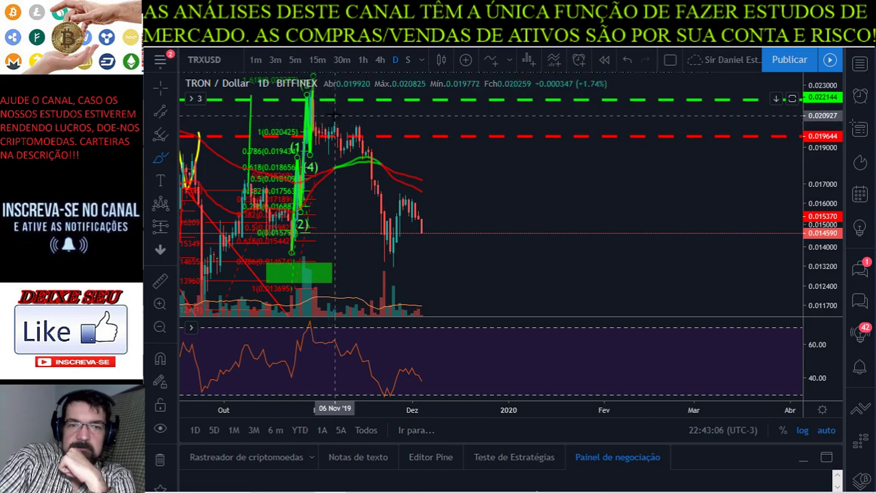
drag(817, 155, 817, 211)
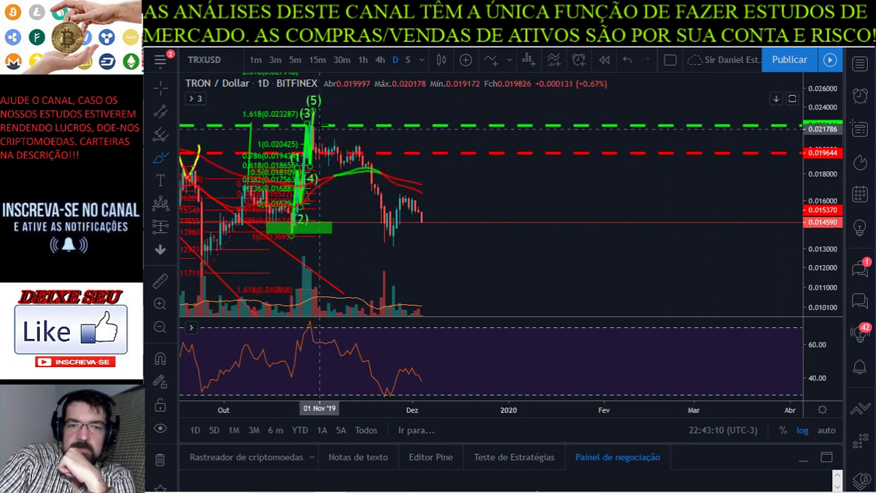
scroll(416, 147, down, 5)
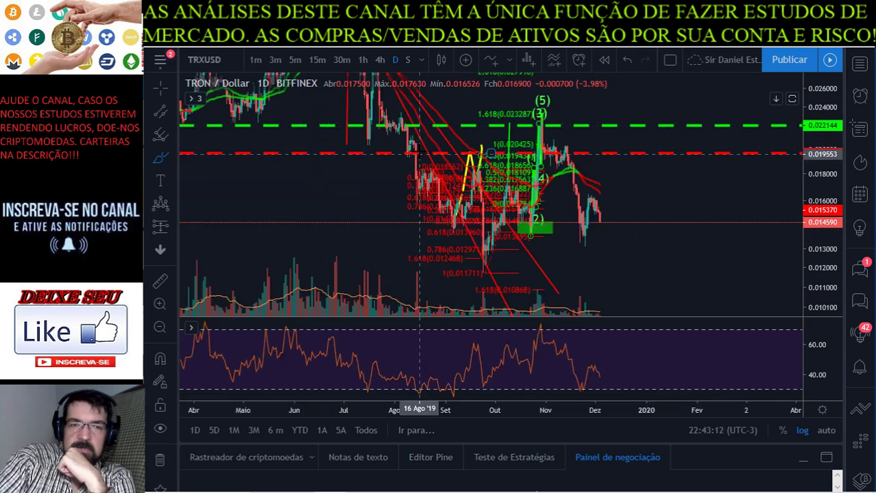
drag(815, 128, 817, 280)
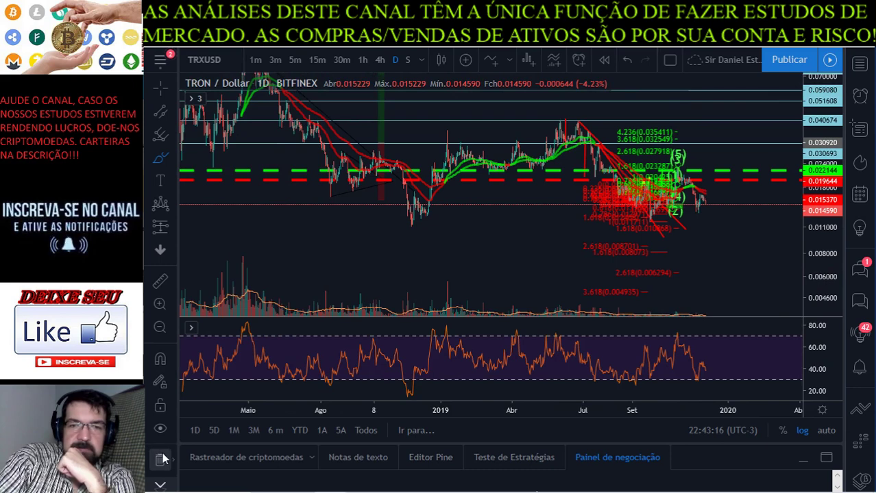
scroll(536, 202, down, 6)
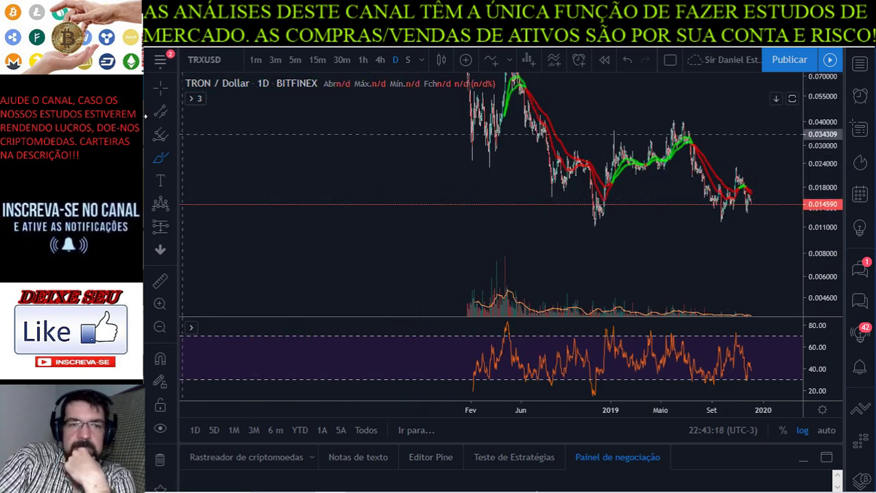
Step: Try to fit a descending parallel channel on TRX from the April 2018 peak, with its upper line extended to about 30 December 2020
drag(381, 153, 352, 229)
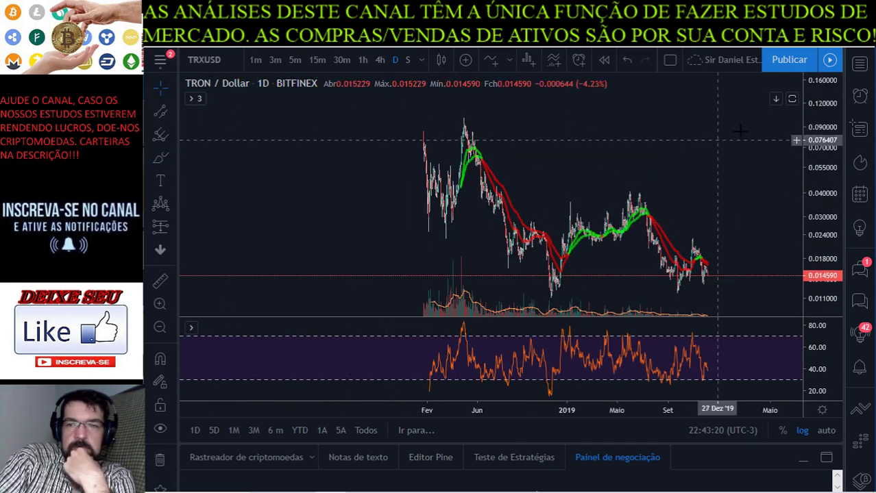
drag(819, 116, 782, 239)
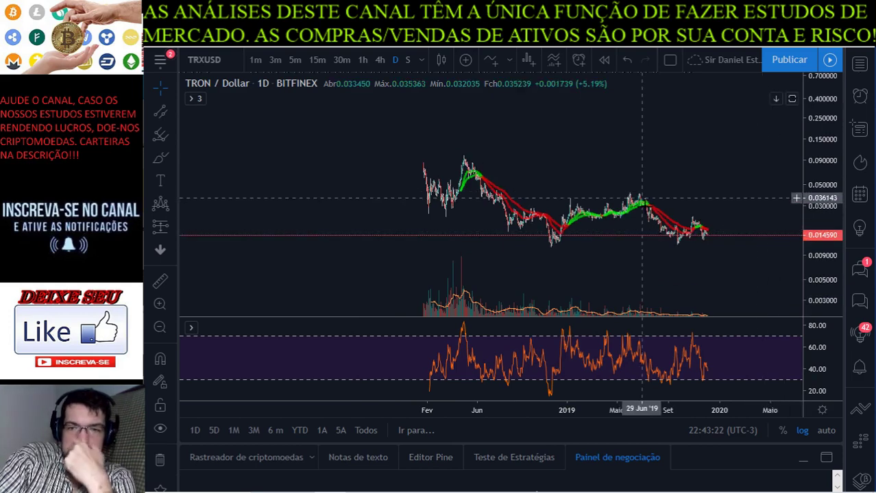
drag(612, 164, 424, 121)
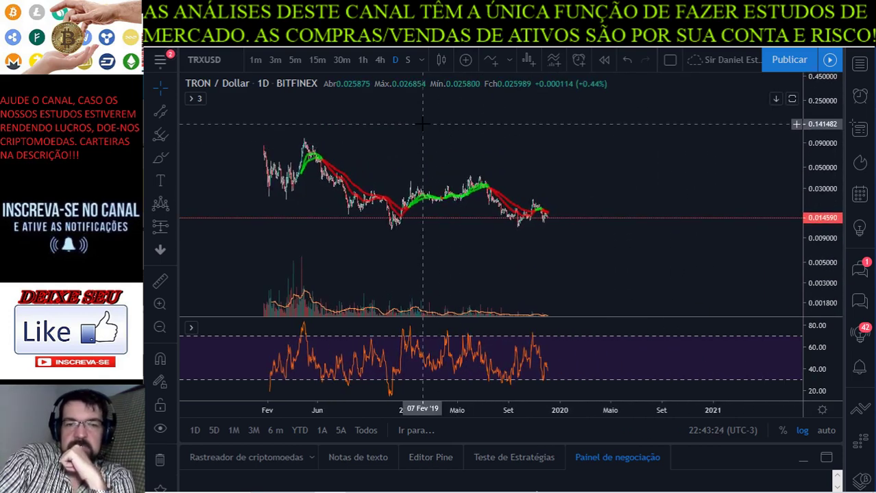
click(160, 111)
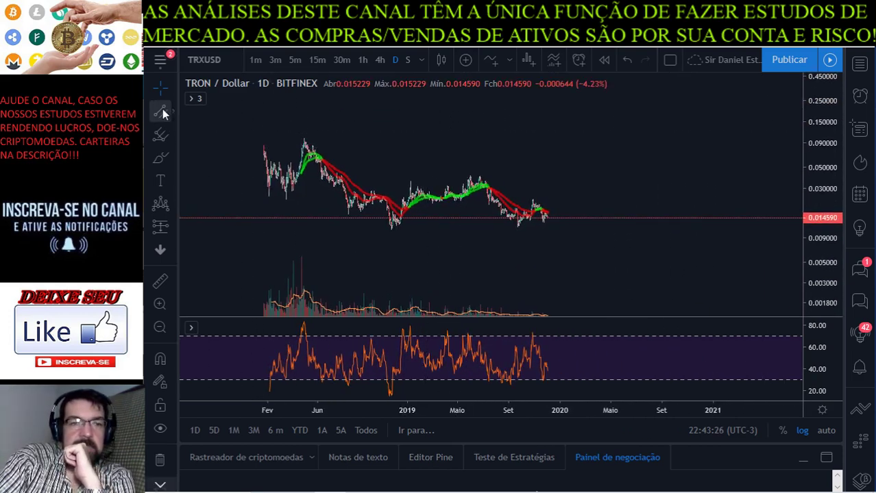
click(264, 139)
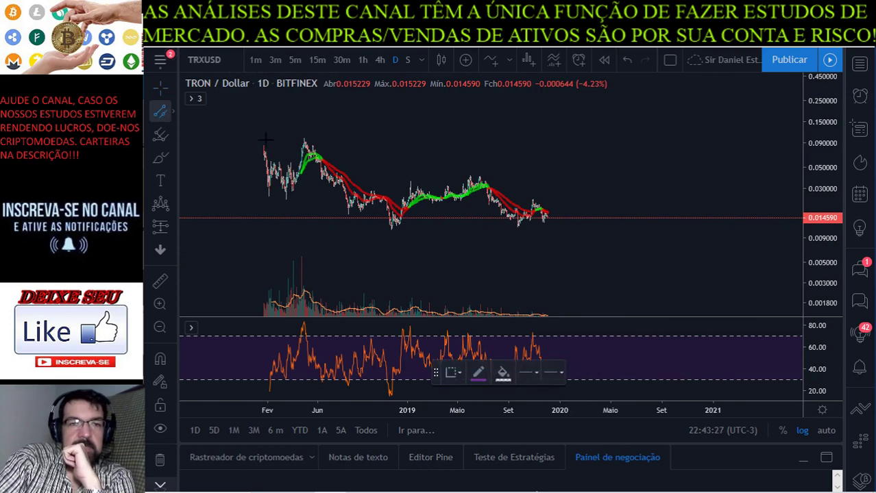
click(304, 140)
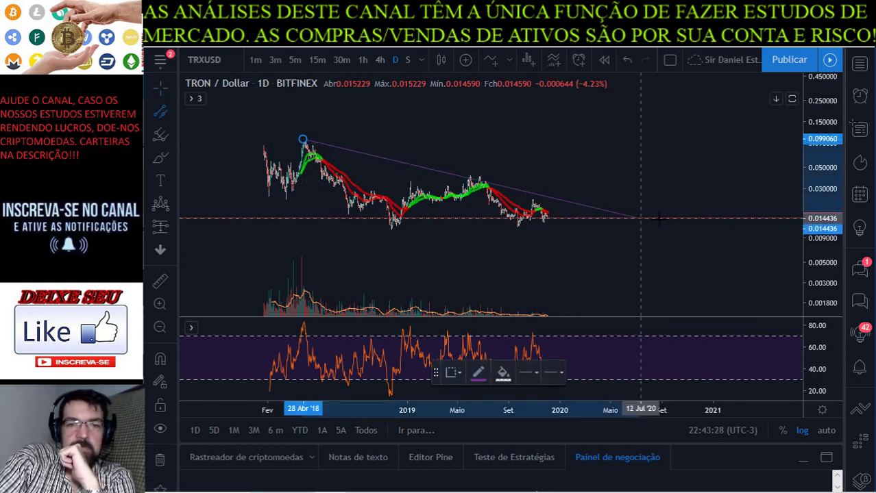
click(709, 223)
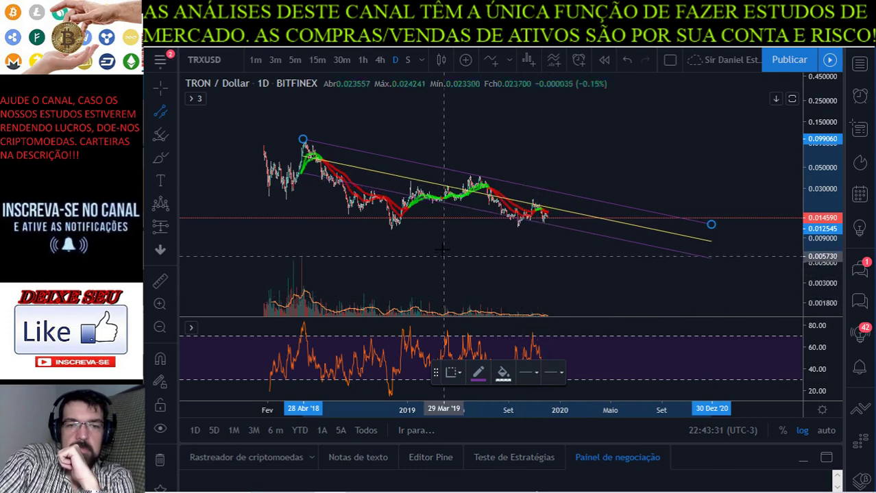
key(Escape)
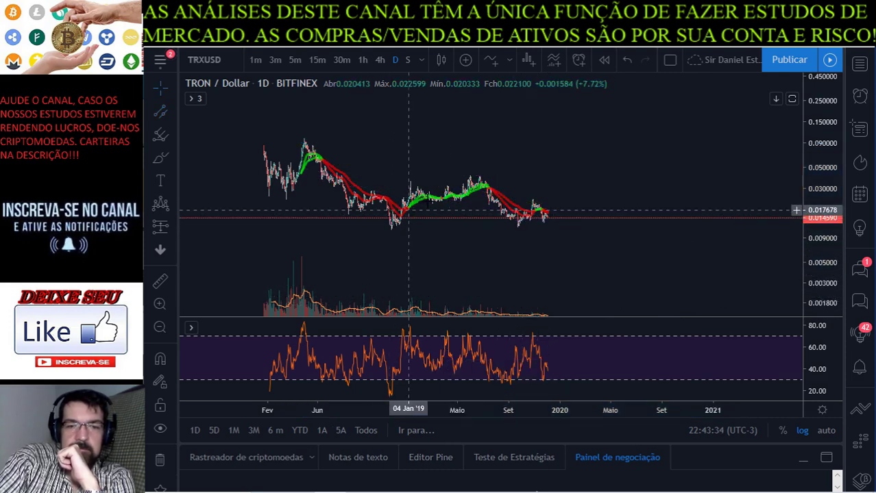
Step: Try to fit a descending parallel channel from TRX's 24 June 2019 peak to about 10 February 2020
drag(571, 189, 579, 135)
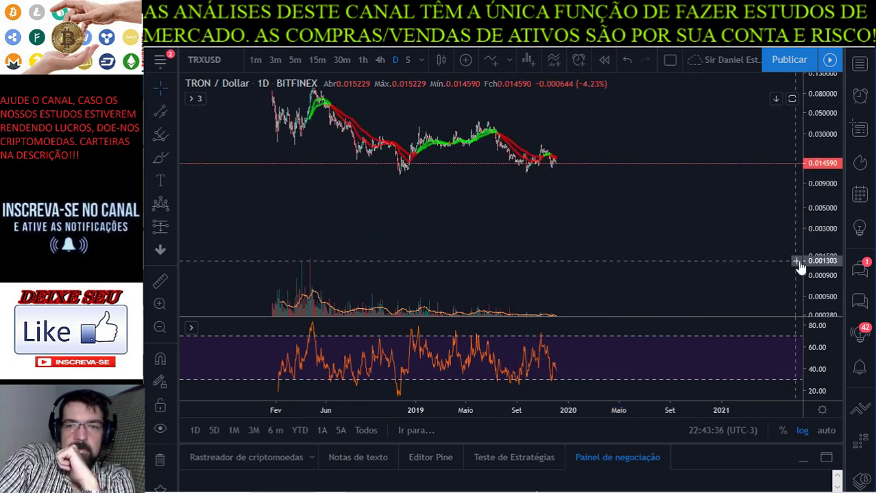
drag(819, 270, 820, 162)
scroll(583, 187, up, 6)
drag(447, 178, 653, 268)
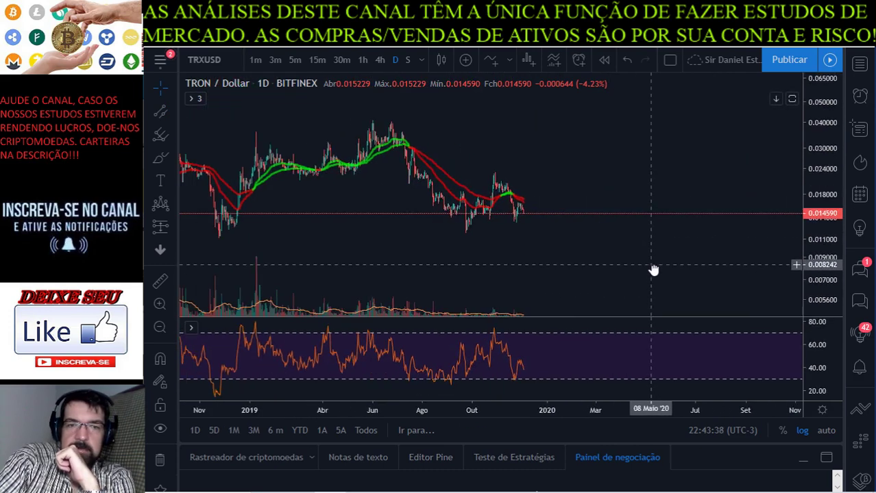
scroll(687, 172, up, 4)
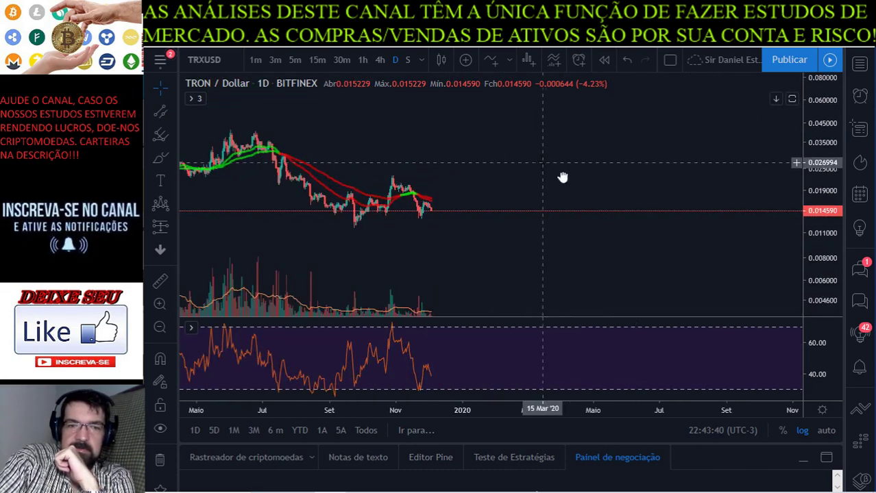
click(156, 114)
click(343, 161)
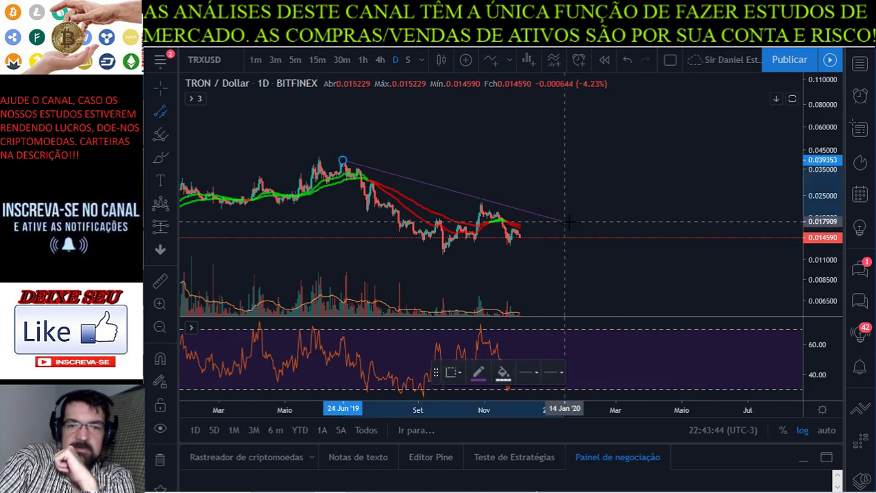
click(593, 238)
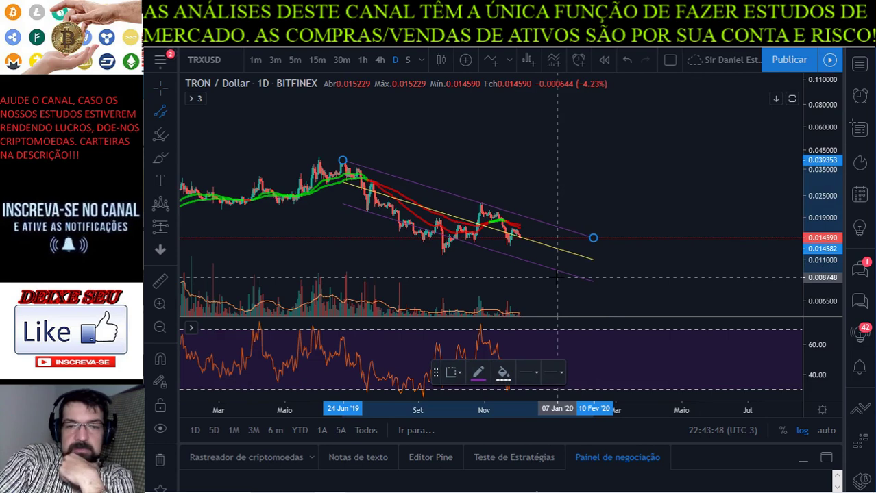
key(Escape)
Step: Try a triangle whose first side rises from below TRX's late-September 2019 low to about 18 February 2020
scroll(523, 272, up, 4)
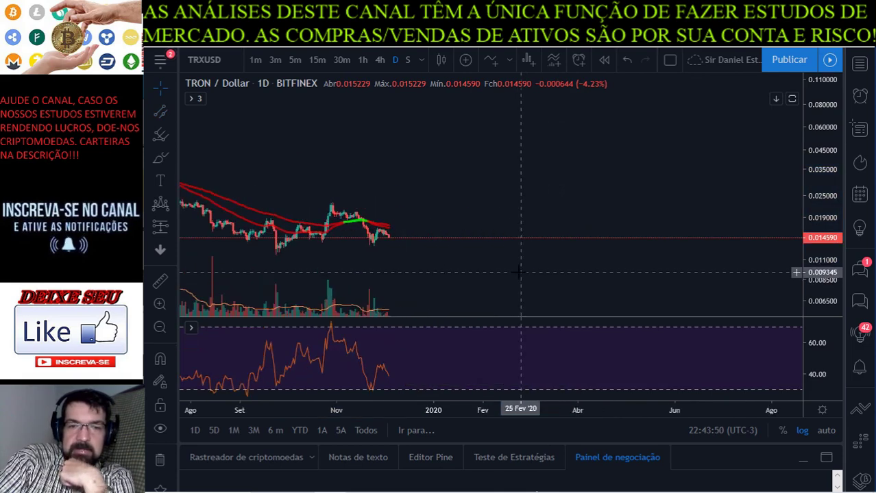
drag(483, 270, 678, 229)
drag(820, 273, 805, 133)
scroll(740, 136, up, 2)
drag(688, 144, 658, 158)
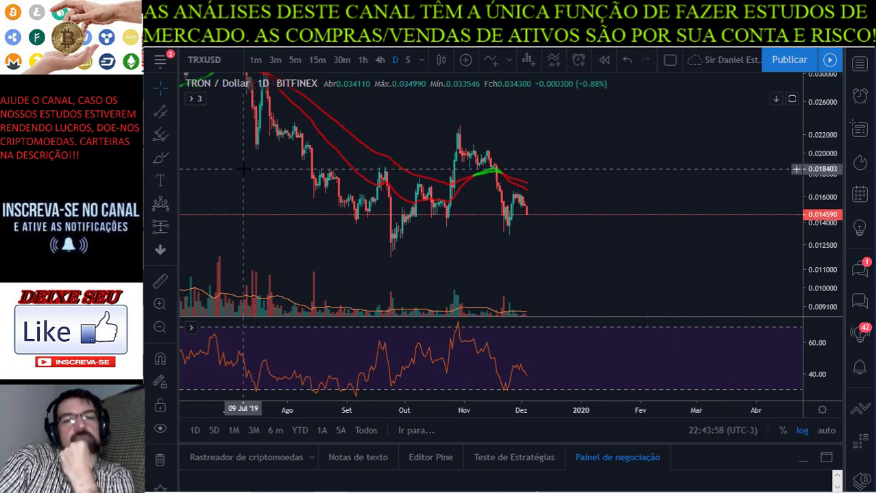
scroll(245, 172, up, 1)
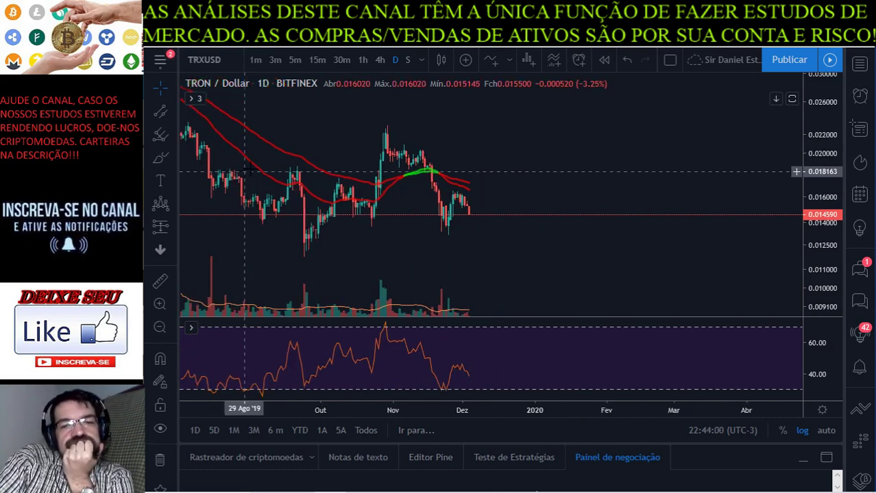
drag(439, 152, 537, 163)
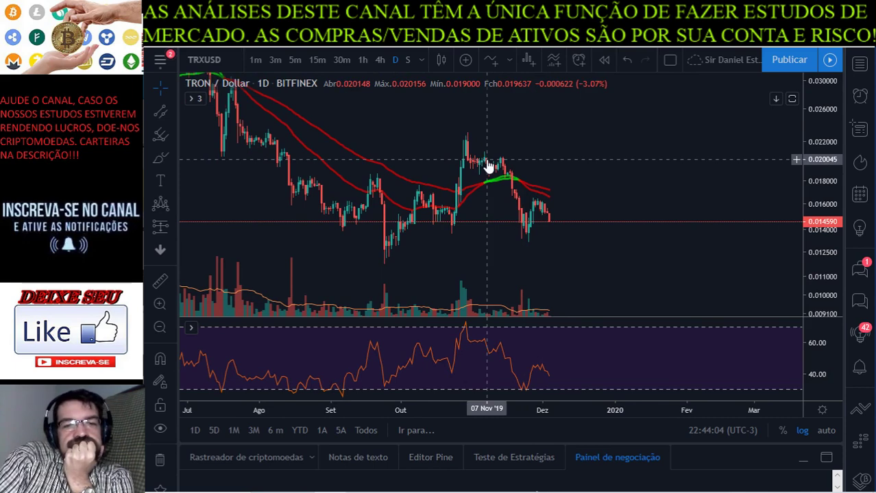
click(171, 155)
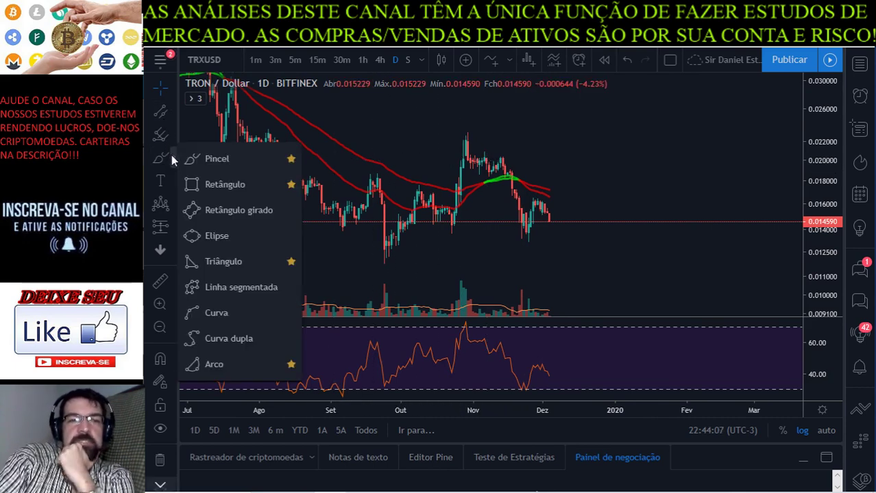
click(232, 261)
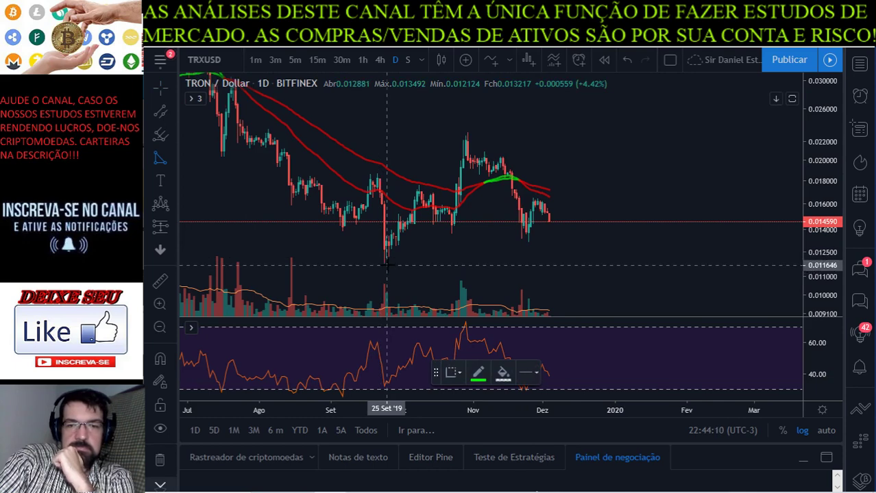
click(386, 265)
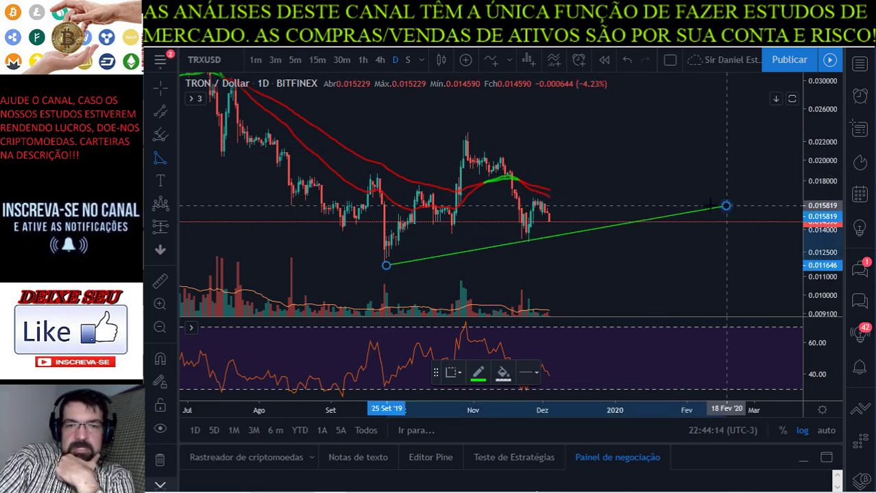
click(726, 206)
key(Delete)
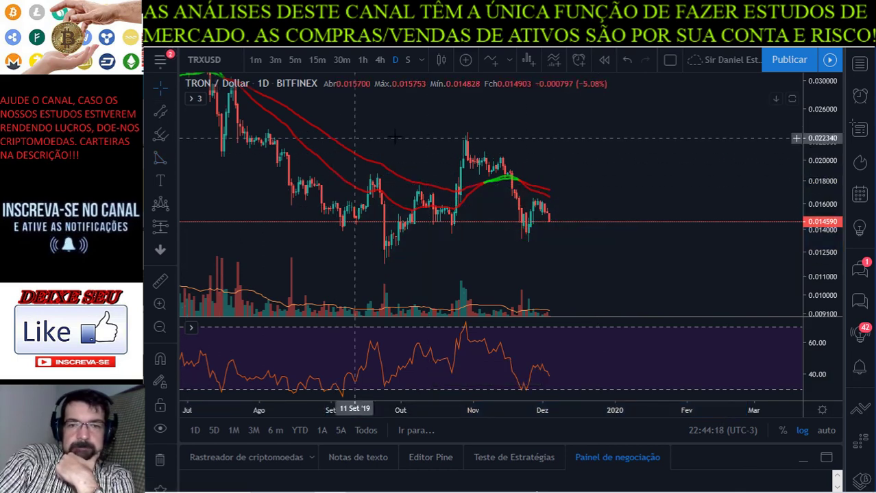
Step: Try a triangle whose first side falls from TRX's late-October 2019 peak to about 0.010974 on 25 January 2020
scroll(353, 164, up, 3)
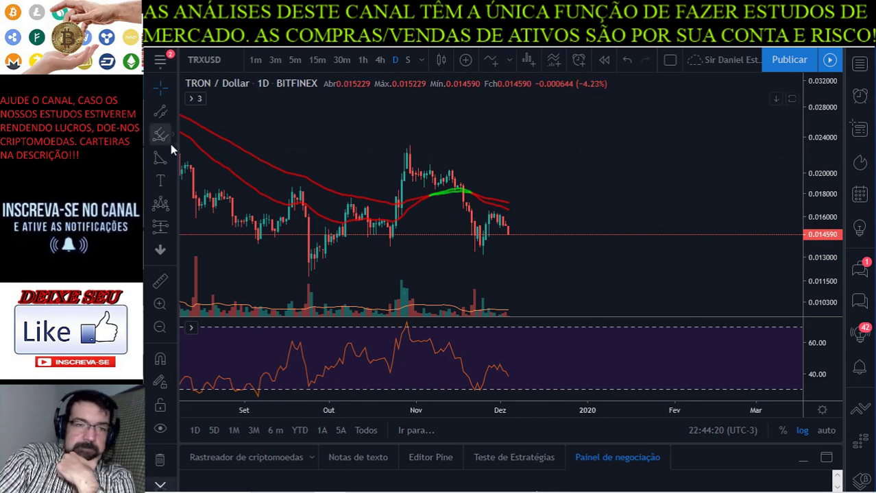
click(161, 158)
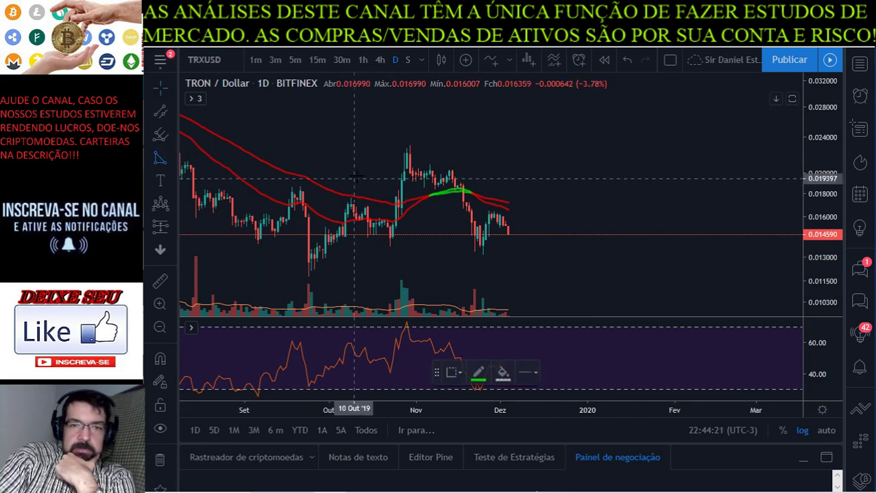
click(407, 145)
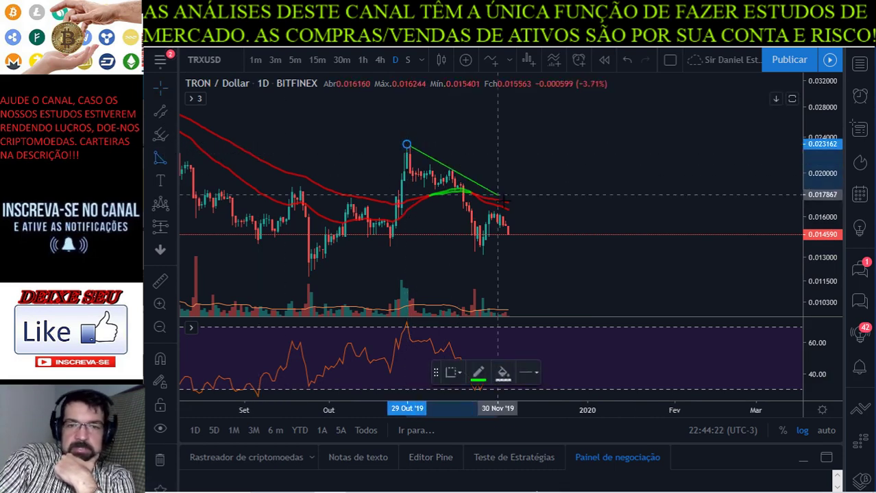
click(655, 290)
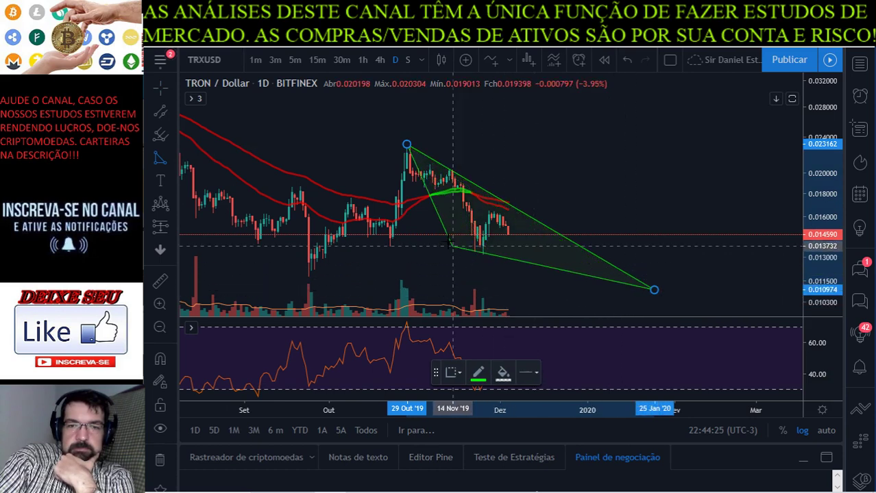
key(Escape)
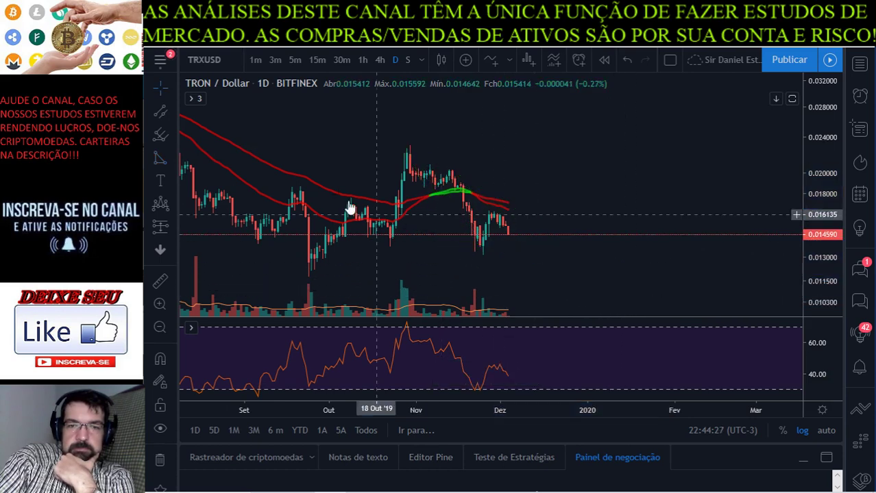
Step: Try to fit a descending parallel channel from TRX's 29 October 2019 peak to about 13 January 2020
click(160, 111)
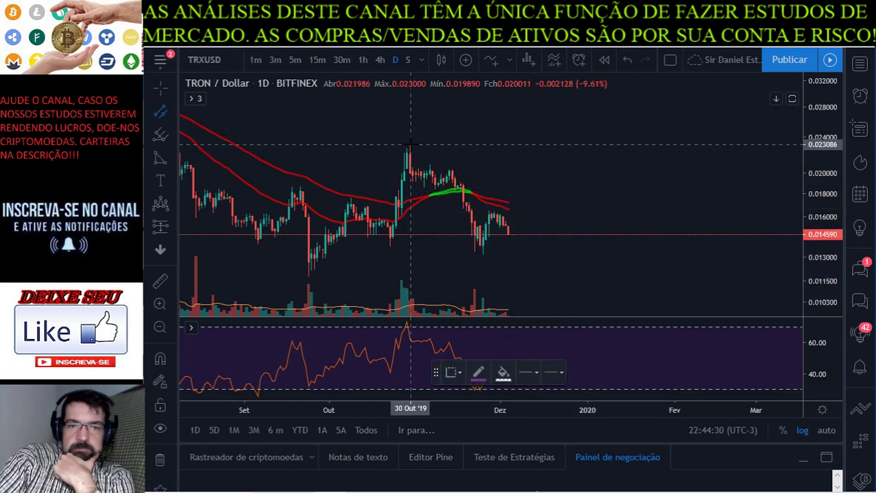
scroll(410, 144, down, 3)
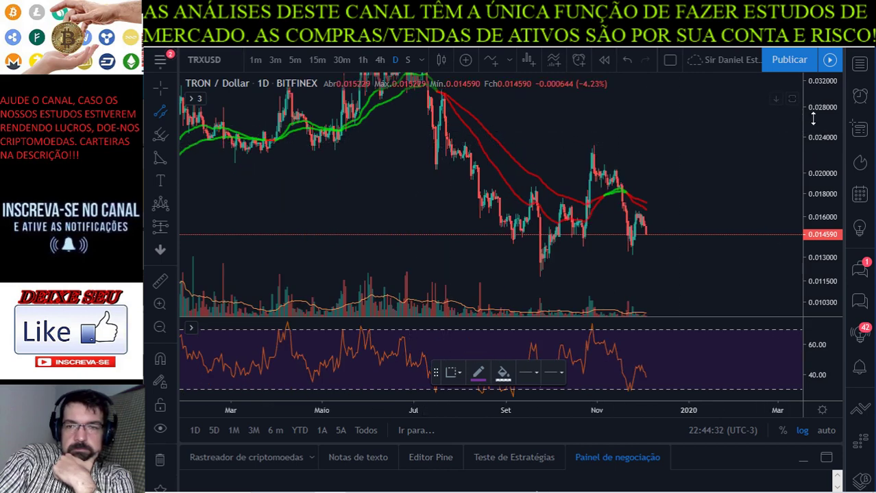
drag(811, 144, 769, 211)
scroll(751, 120, up, 5)
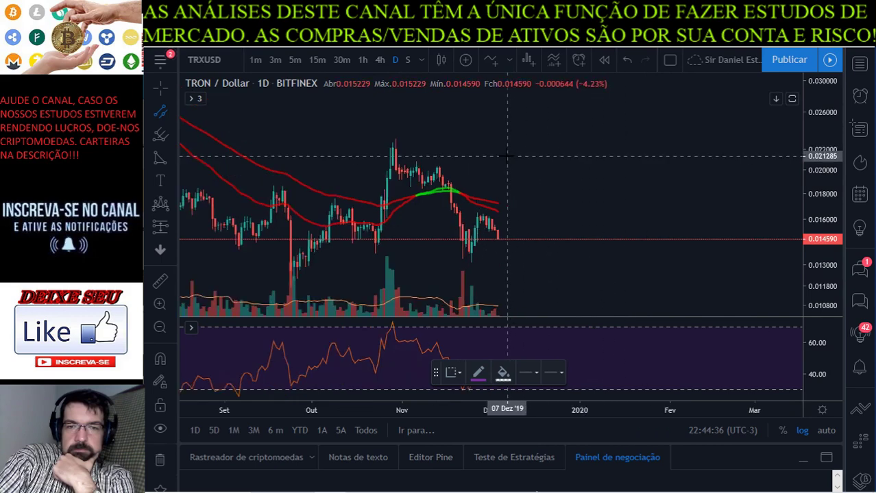
click(352, 139)
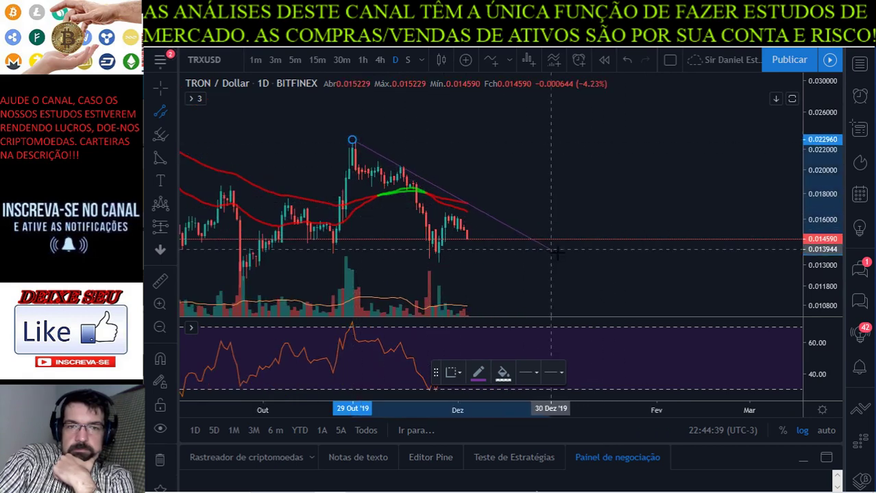
click(594, 266)
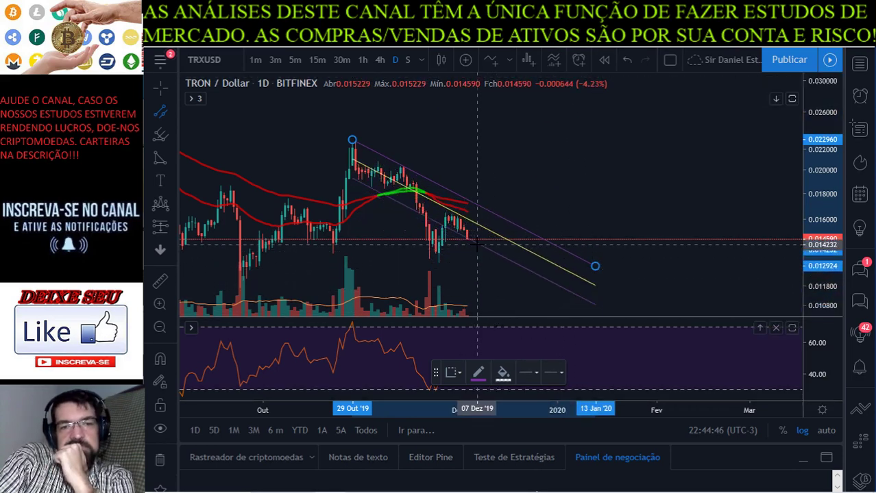
key(Escape)
Step: Examine TRX's daily price history from early 2018 through December 2019
drag(512, 184, 526, 165)
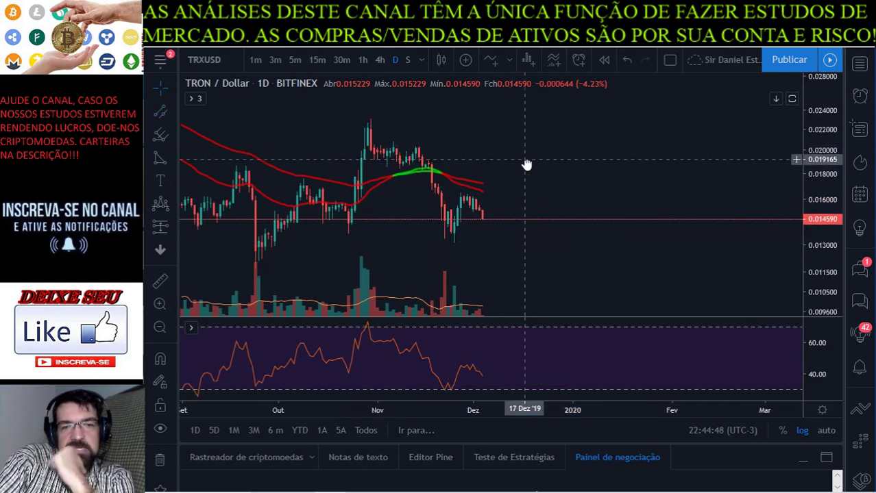
scroll(486, 170, down, 2)
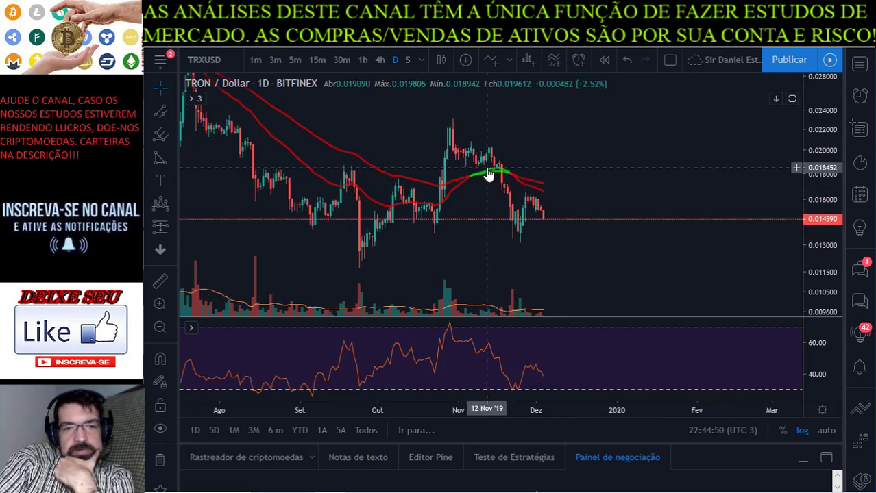
drag(824, 137, 823, 159)
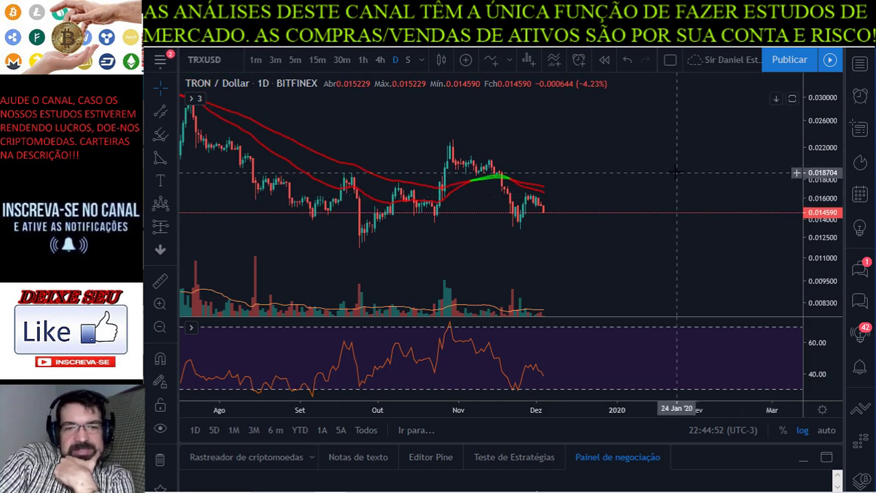
scroll(675, 173, down, 3)
scroll(683, 142, down, 3)
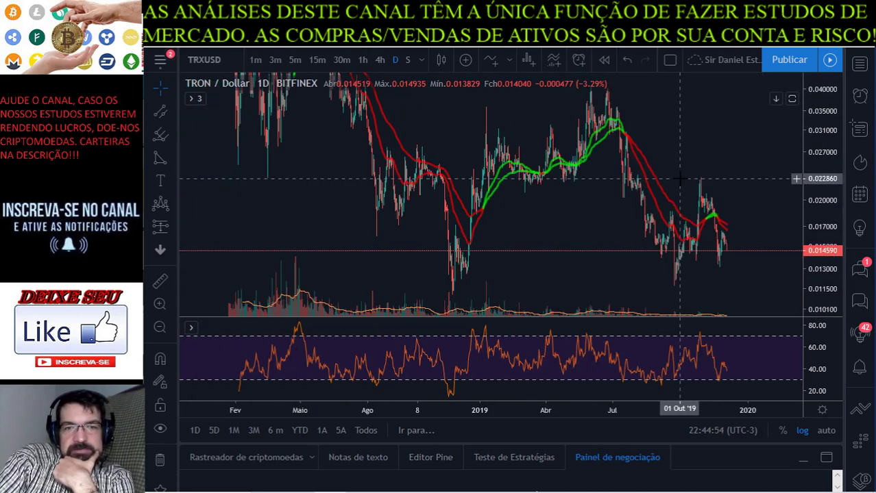
drag(560, 199, 488, 209)
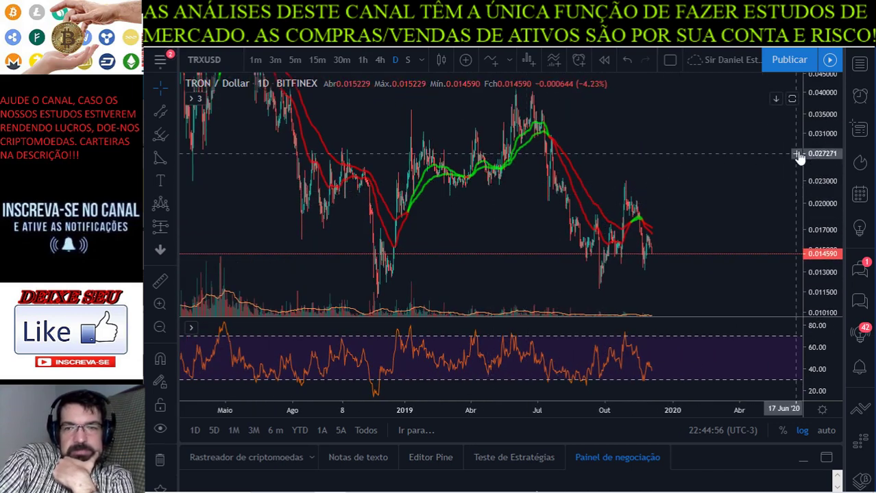
drag(809, 165, 808, 218)
scroll(713, 167, down, 6)
drag(711, 168, 562, 183)
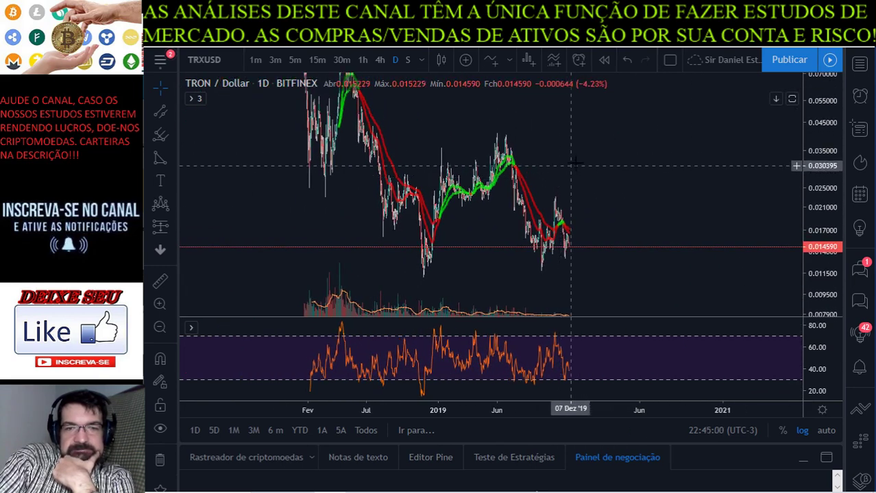
scroll(576, 162, down, 2)
drag(653, 147, 590, 177)
drag(830, 122, 786, 103)
scroll(590, 195, up, 8)
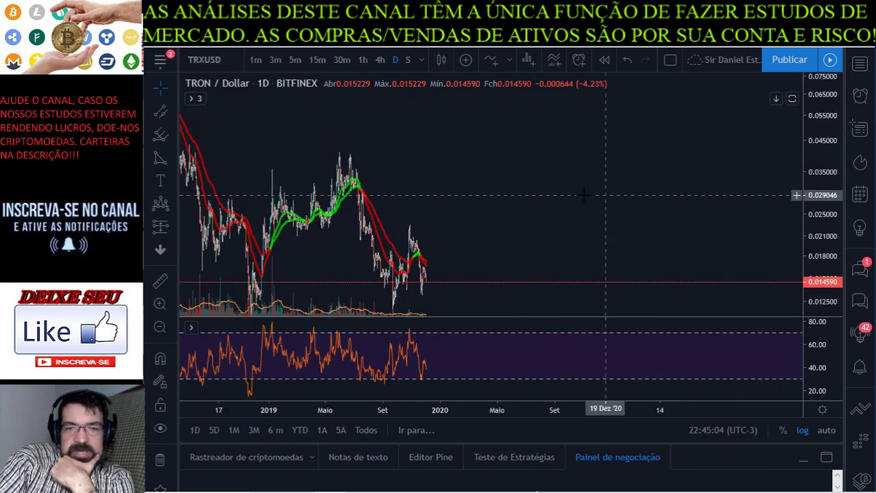
mouse_move(404, 198)
mouse_down()
mouse_move(588, 170)
mouse_move(652, 176)
mouse_up()
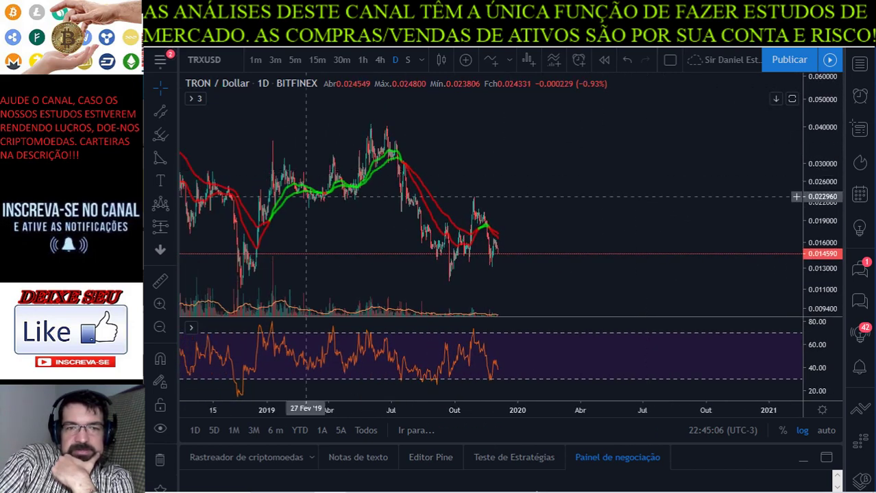
Step: Try a Fibonacci retracement from TRX's 28 September 2019 low at 0.011675 to the 28 May 2019 peak at 0.040896
click(176, 133)
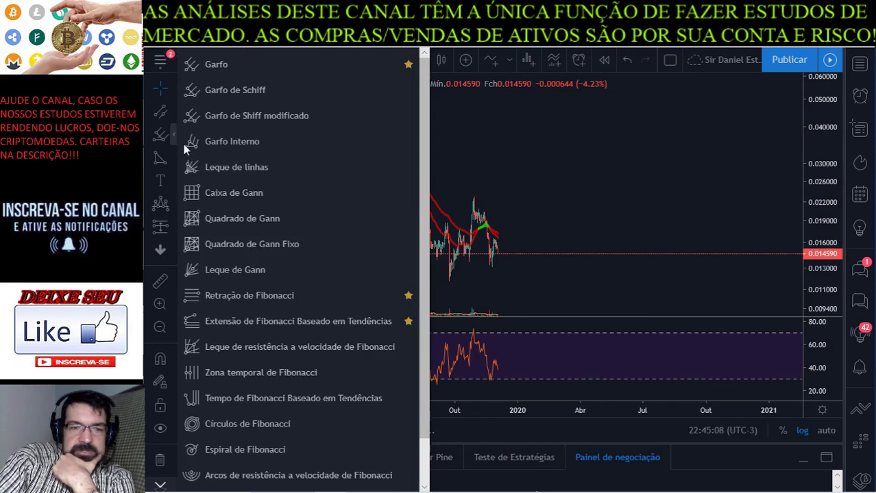
click(268, 291)
click(452, 281)
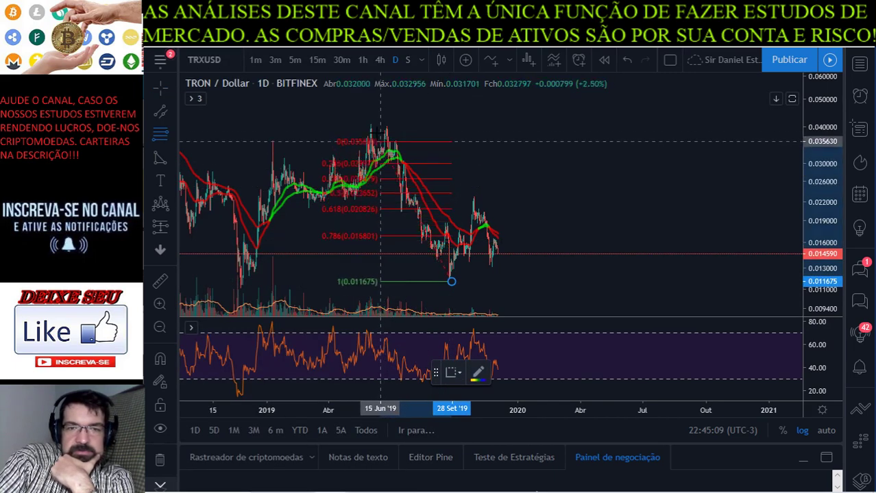
click(368, 124)
mouse_move(529, 189)
mouse_down()
mouse_move(564, 63)
mouse_move(582, 73)
mouse_up()
drag(818, 144, 823, 227)
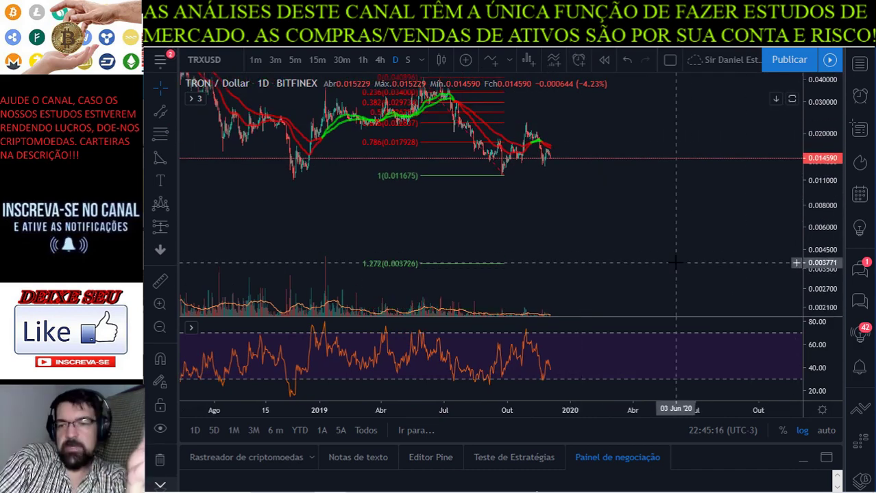
click(464, 182)
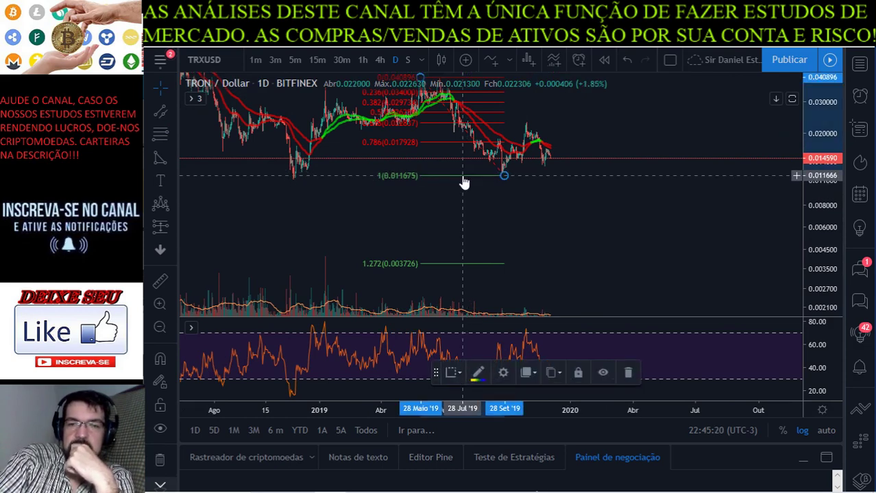
key(Delete)
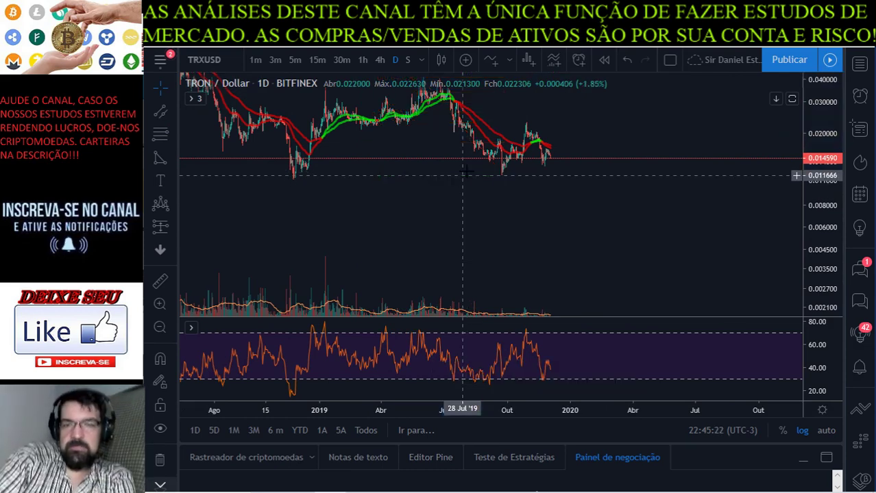
Step: Examine TRX's daily price swings between June and December 2019 at a closer scale
scroll(576, 175, up, 3)
drag(374, 201, 672, 227)
scroll(438, 240, up, 4)
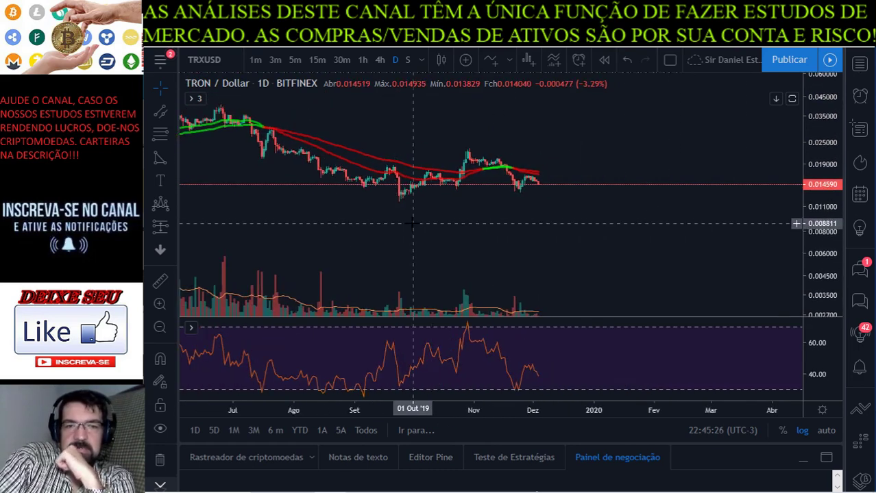
scroll(412, 223, up, 2)
drag(412, 229, 541, 224)
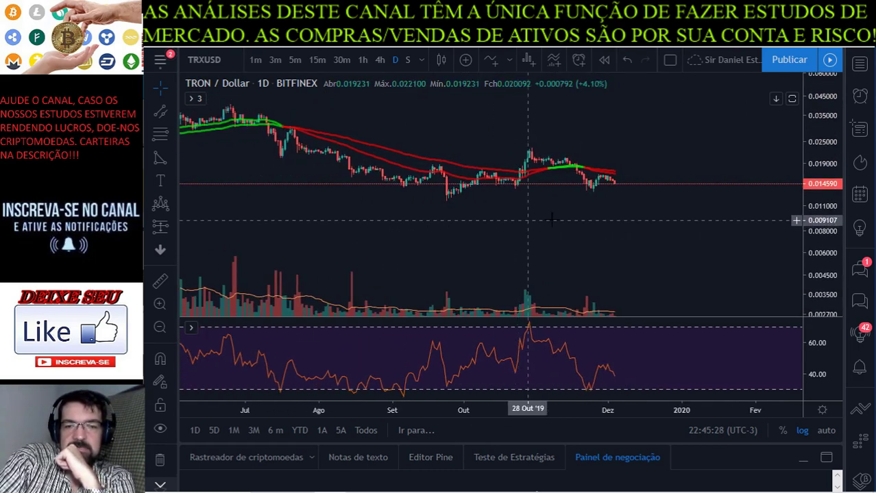
drag(810, 274, 796, 209)
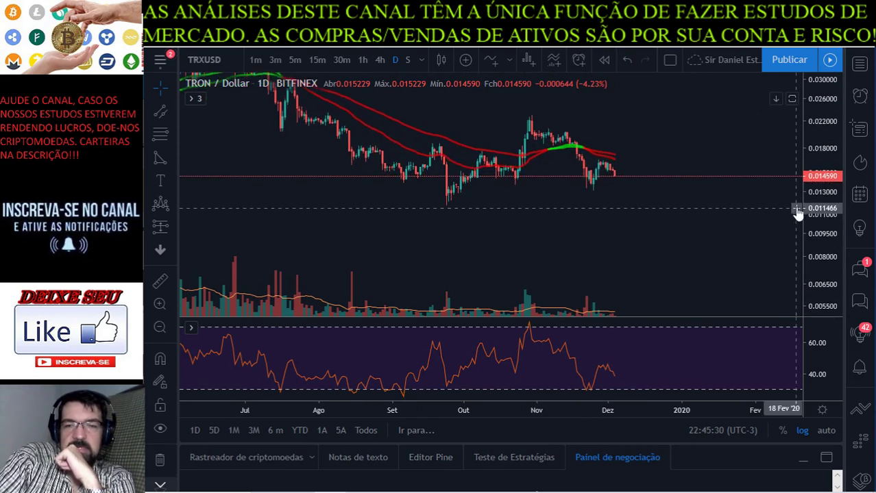
scroll(625, 214, down, 2)
drag(625, 214, 510, 244)
drag(826, 217, 824, 195)
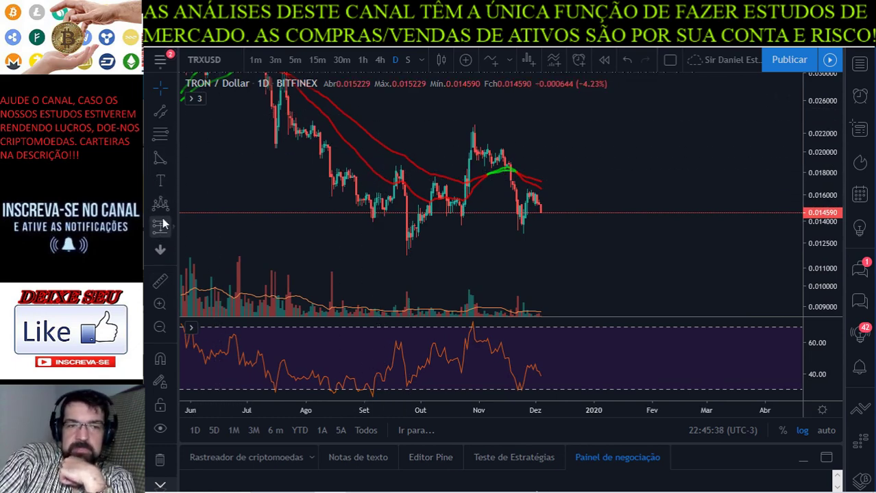
click(171, 161)
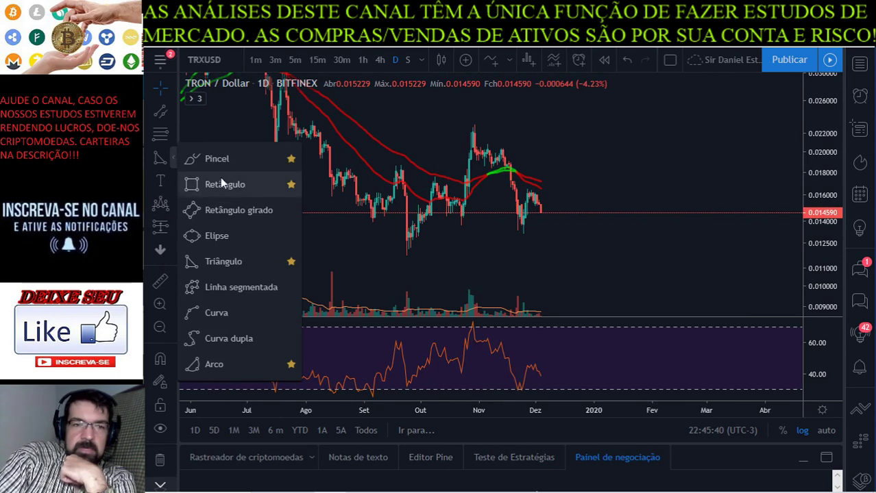
click(219, 157)
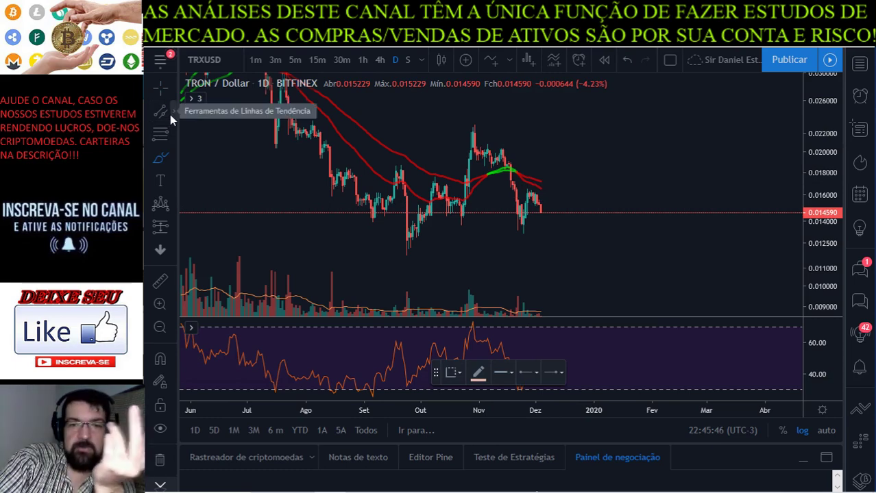
click(172, 113)
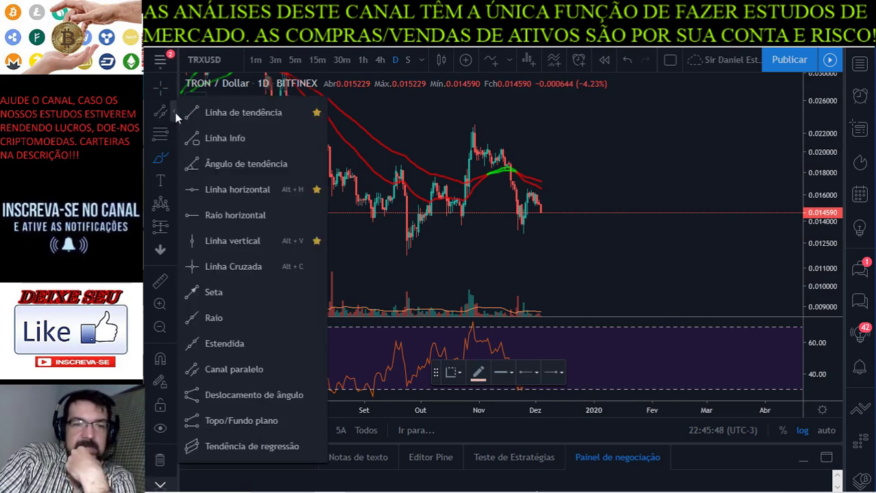
click(177, 162)
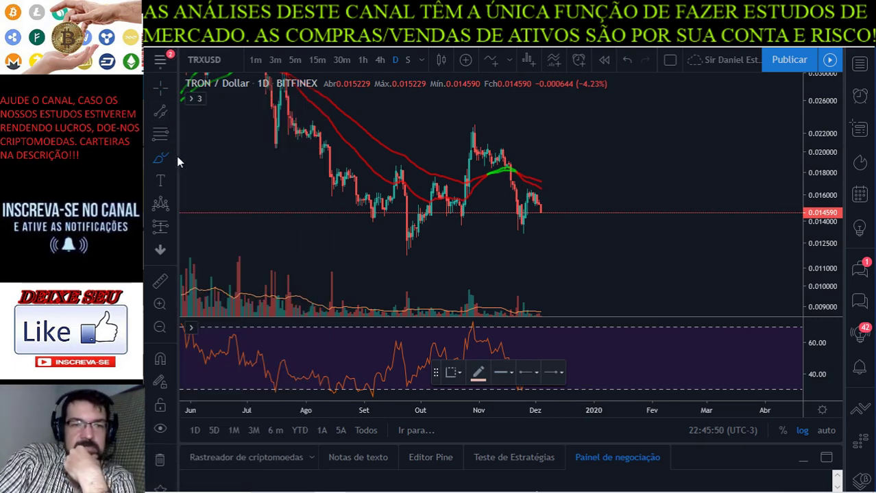
click(175, 161)
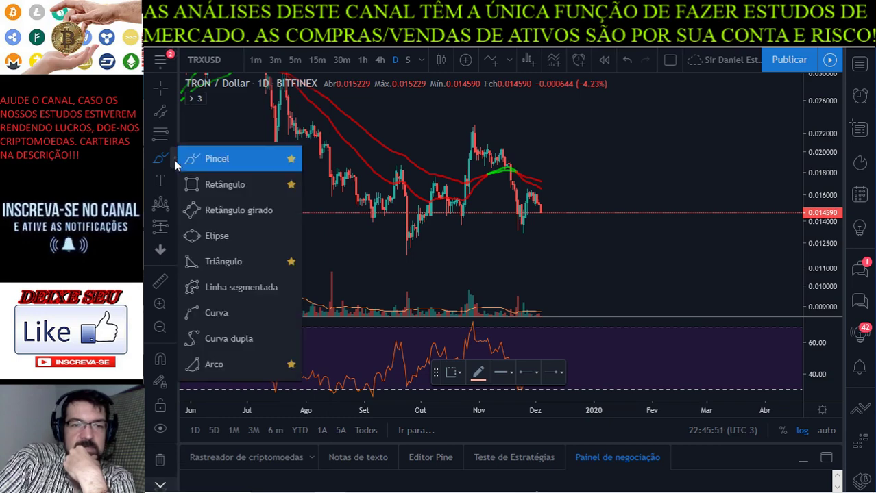
click(216, 259)
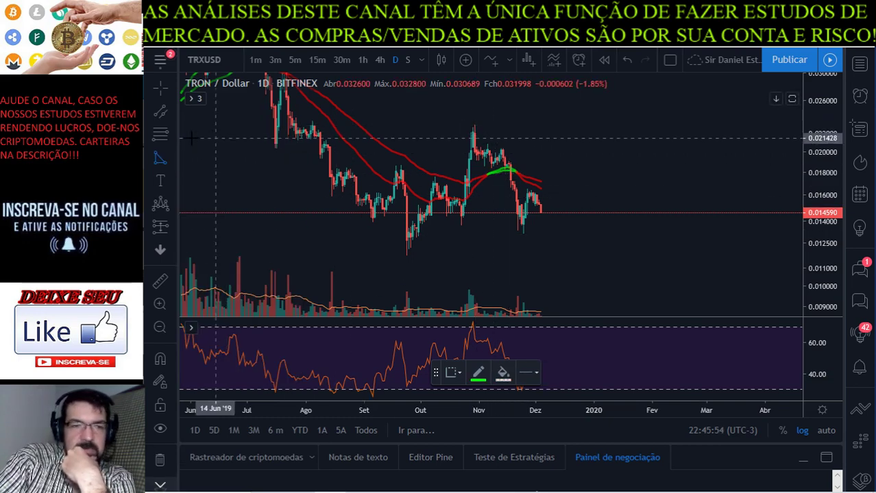
Step: Draw a descending trend line from TRX's 29 October 2019 peak at about 0.023042 to about 0.010246 on 5 February 2020
click(174, 114)
click(233, 112)
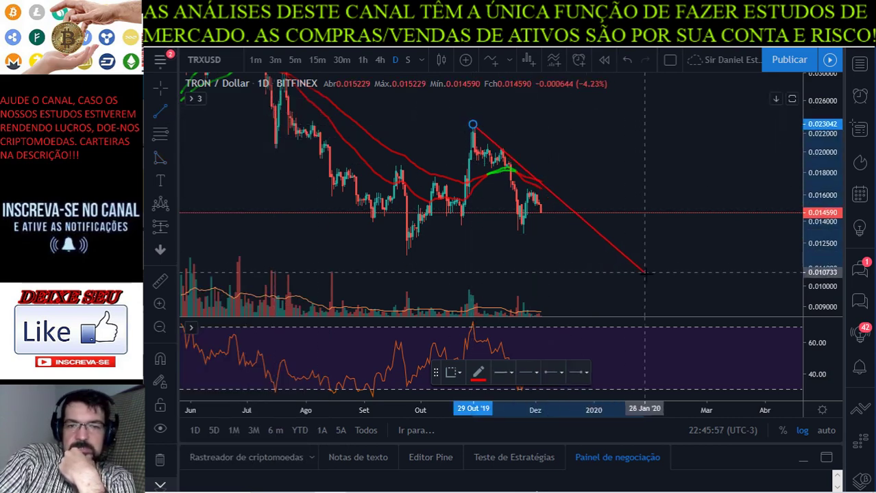
click(659, 281)
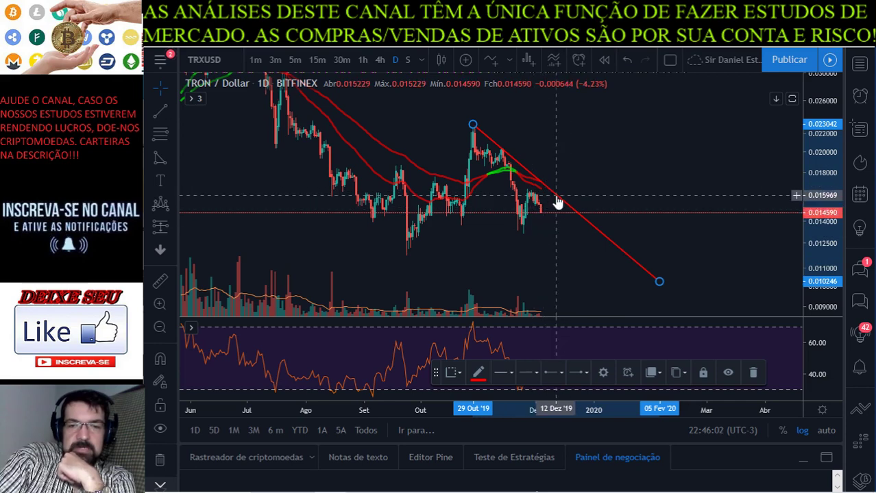
click(556, 264)
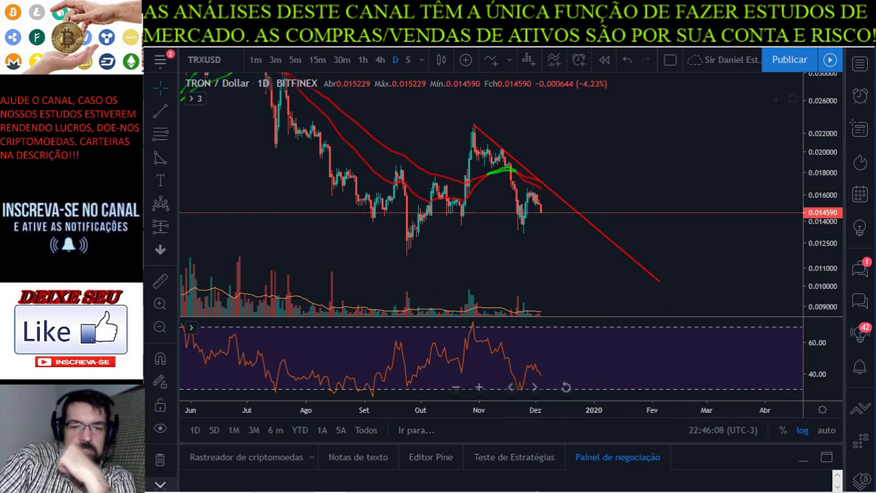
Step: Switch to the Cripto spreadsheet and enter the note "Longe de romper LTB" for TRX in B11
click(515, 482)
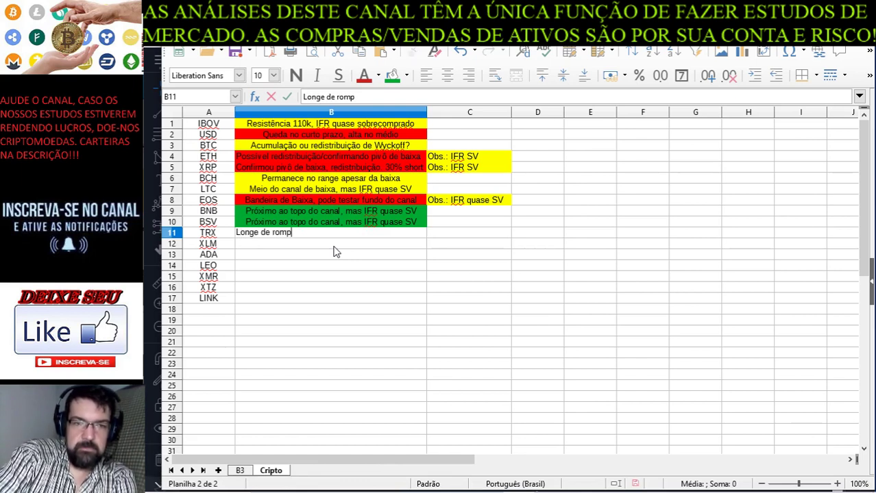
text(B)
key(Return)
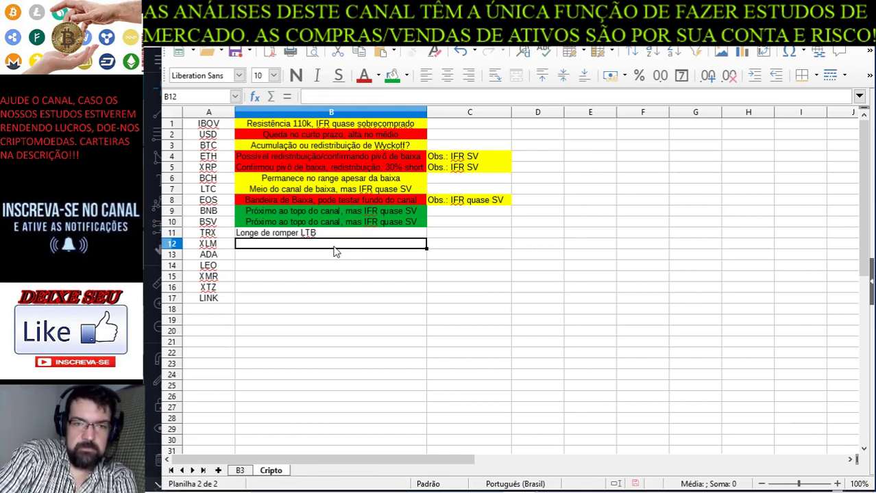
Step: Centre the TRX note in B11 and fill the cell with red
click(348, 235)
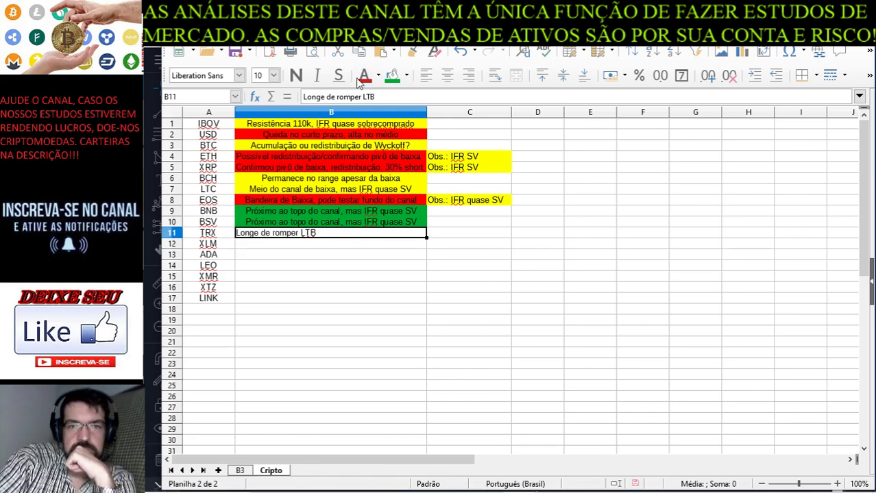
click(452, 80)
click(407, 76)
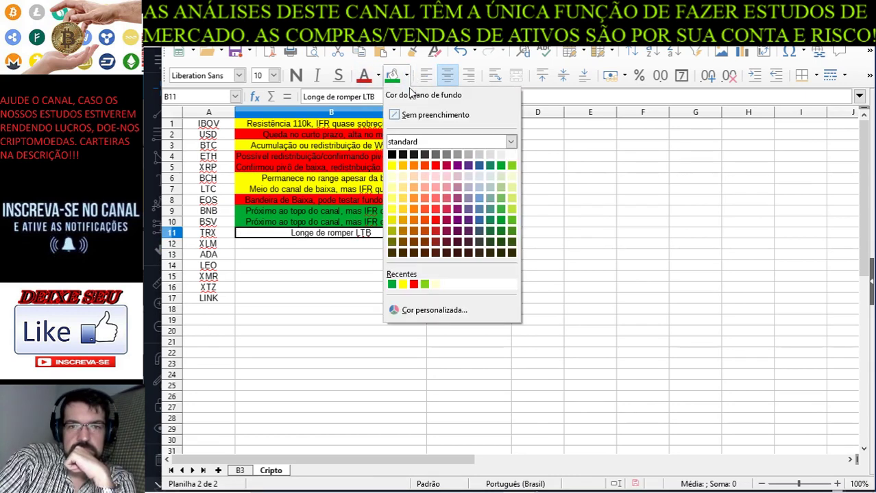
click(436, 165)
click(313, 248)
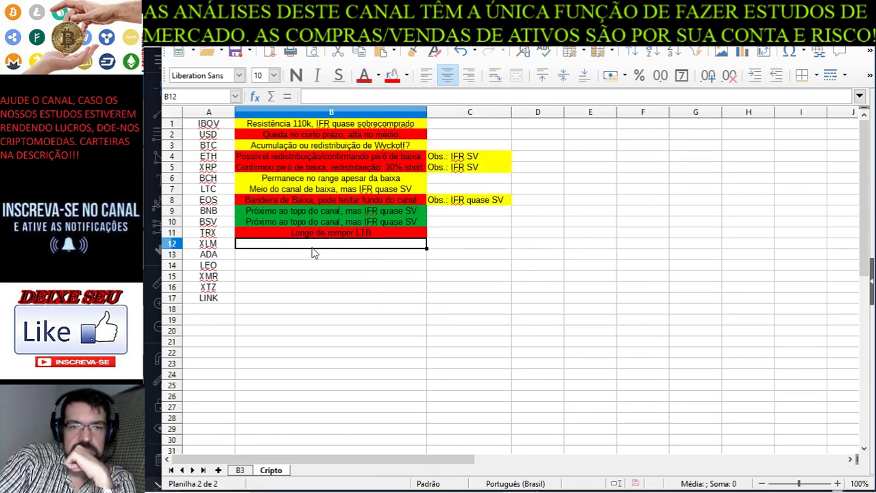
Step: Switch back to TradingView and load the Coinbase XLMUSD chart, showing its history back to early 2019
mouse_move(285, 492)
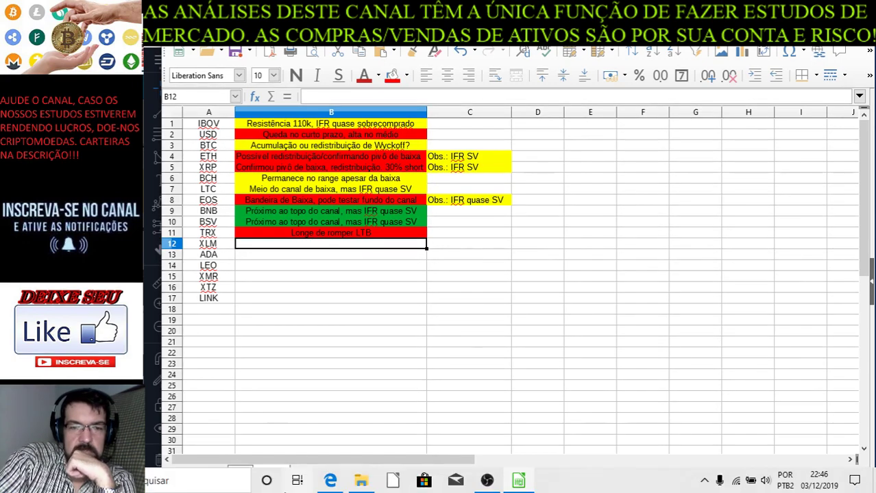
click(331, 482)
text(XL)
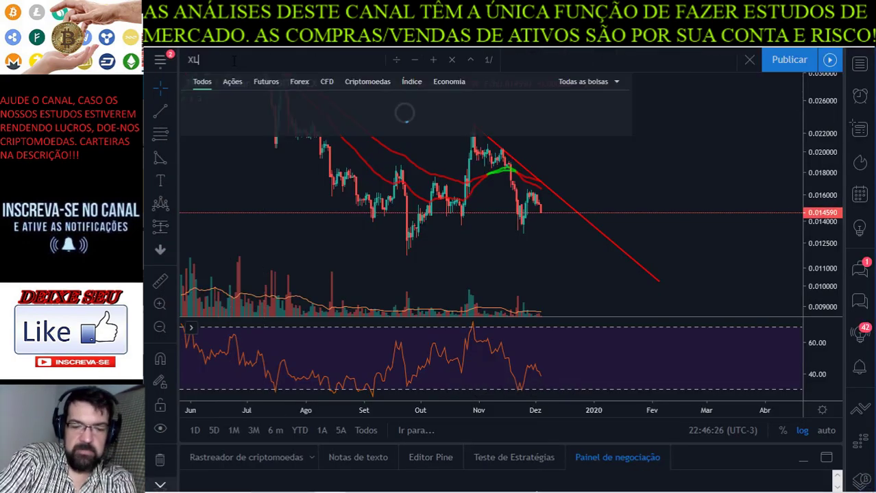
text(MUSD)
click(228, 97)
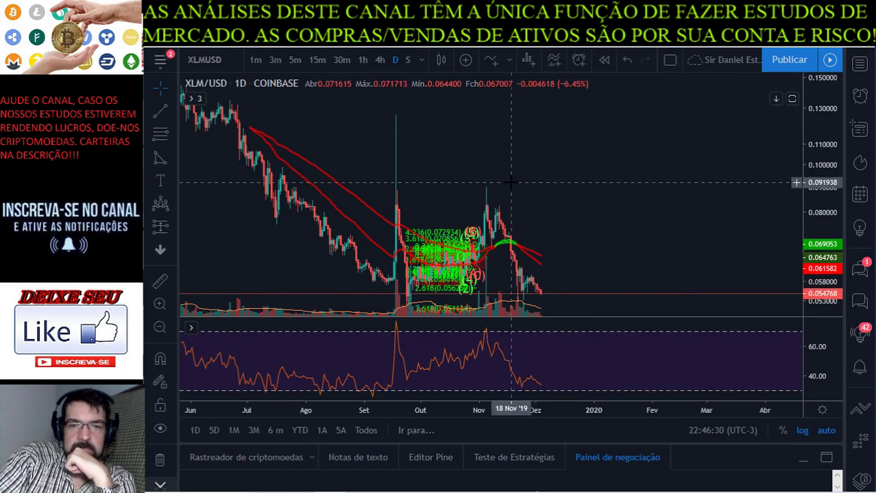
scroll(510, 194, down, 5)
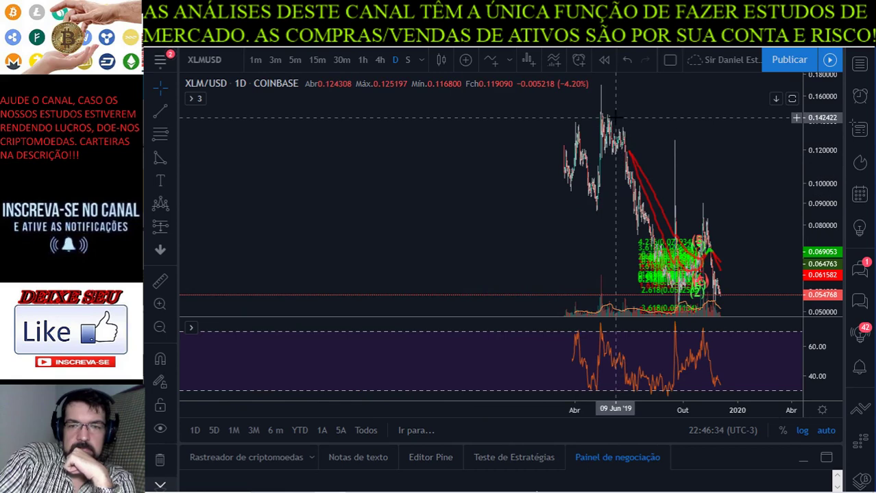
Step: Examine XLM's recent candles, moving averages and RSI alongside the existing wave, Fibonacci and position drawings
scroll(615, 118, up, 3)
scroll(392, 226, up, 1)
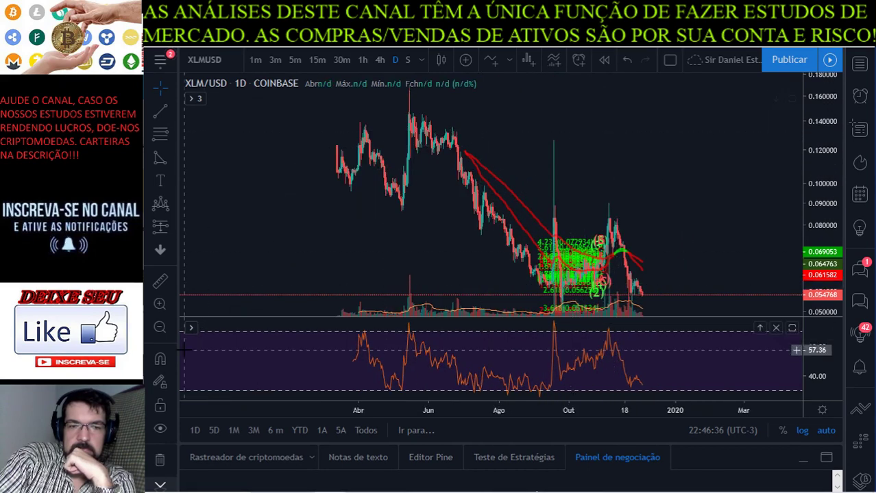
scroll(434, 226, up, 5)
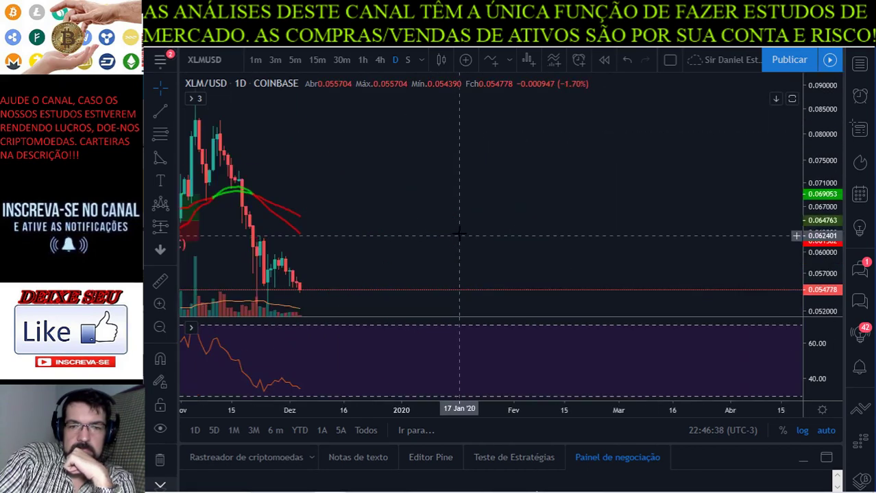
scroll(435, 227, up, 2)
drag(402, 218, 728, 207)
scroll(329, 205, up, 3)
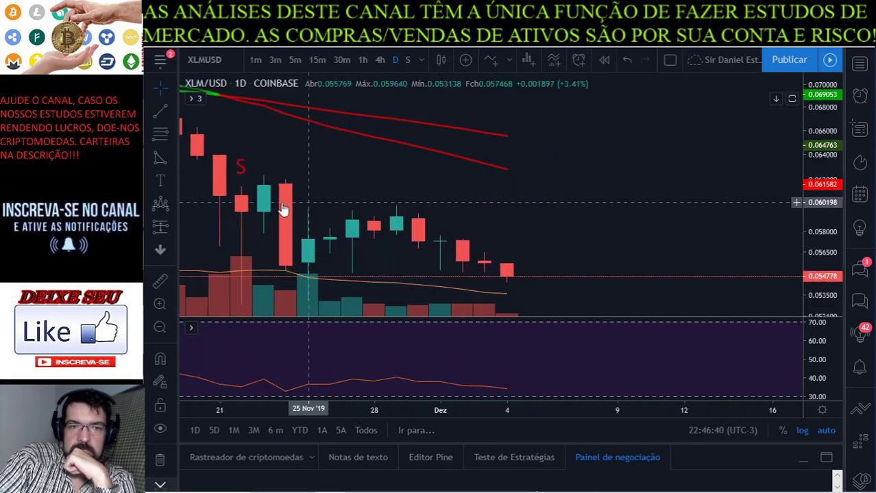
drag(264, 203, 791, 200)
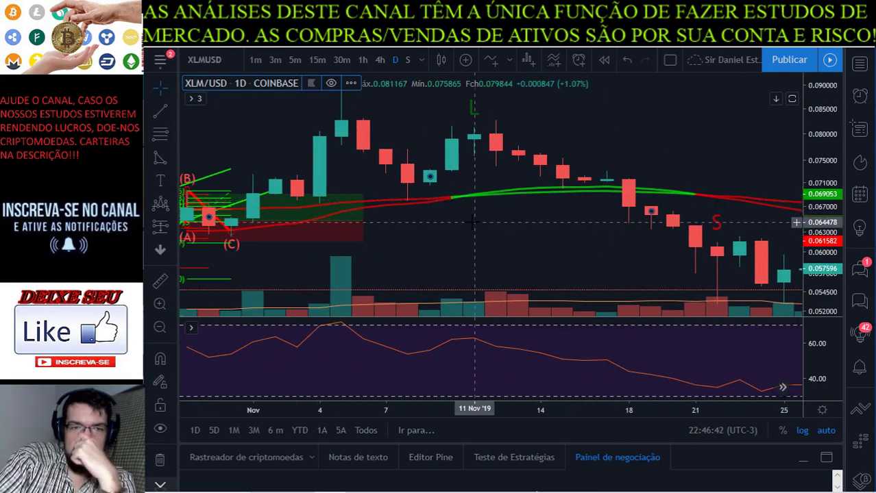
drag(477, 237, 583, 239)
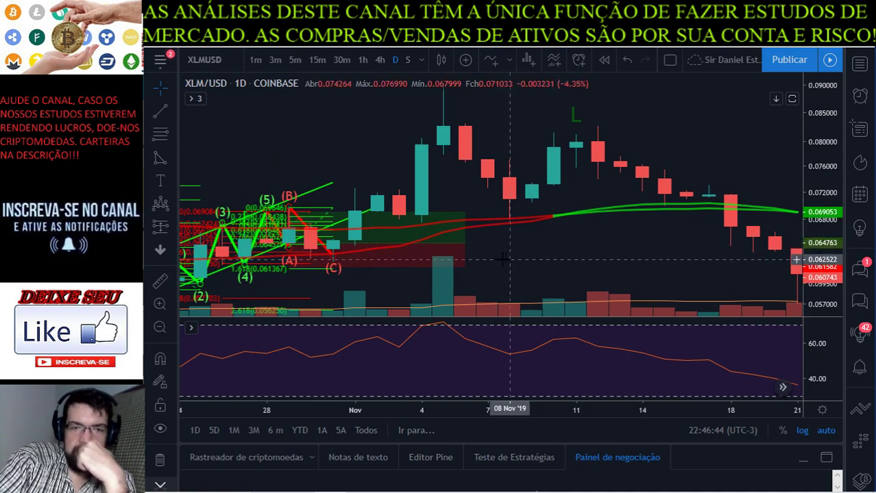
scroll(403, 245, down, 3)
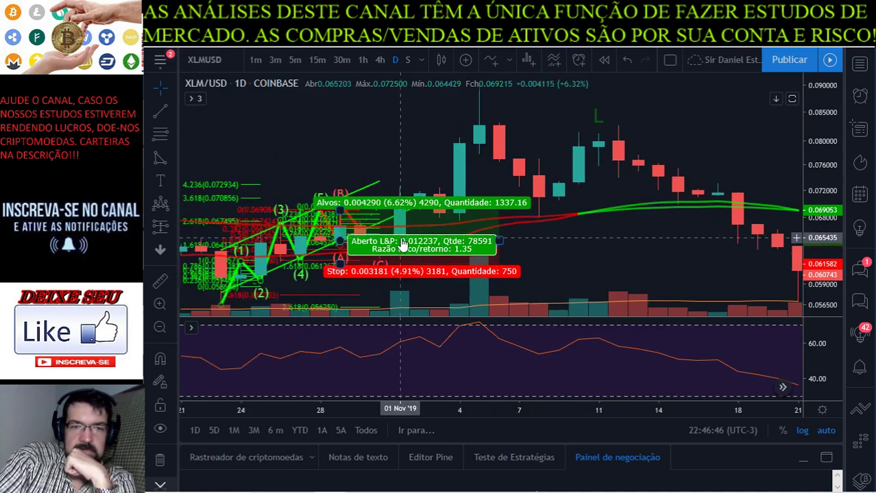
scroll(383, 238, down, 10)
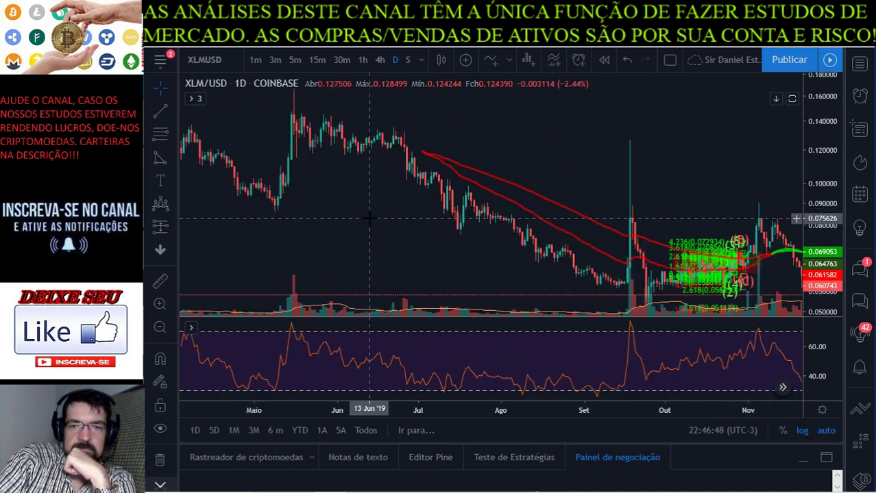
Step: Clear XLM's old drawings and draw a descending parallel channel from about 0.133364 on 22 June 2019 to about 0.037479 on 13 February 2020
drag(410, 205, 273, 224)
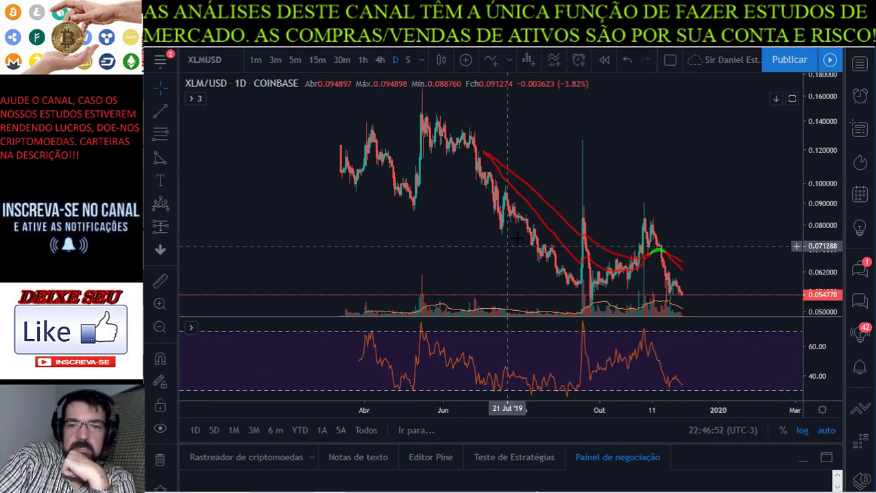
scroll(543, 209, up, 3)
drag(829, 157, 828, 219)
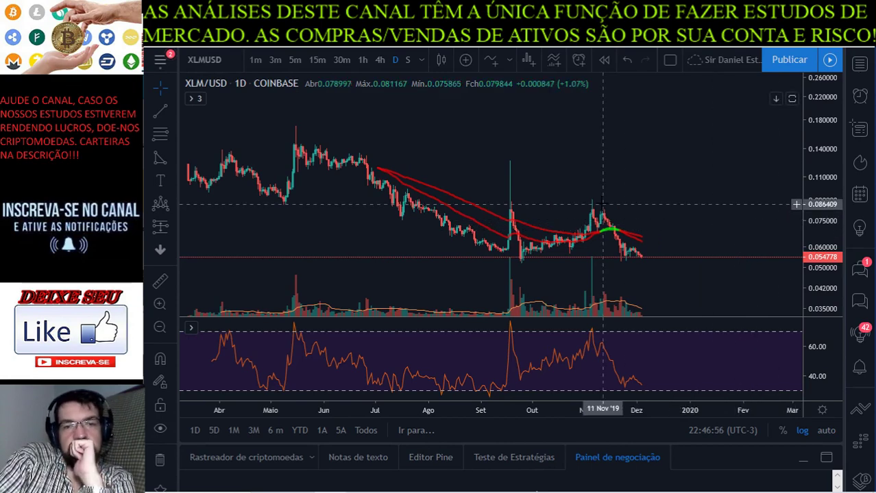
drag(579, 181, 545, 181)
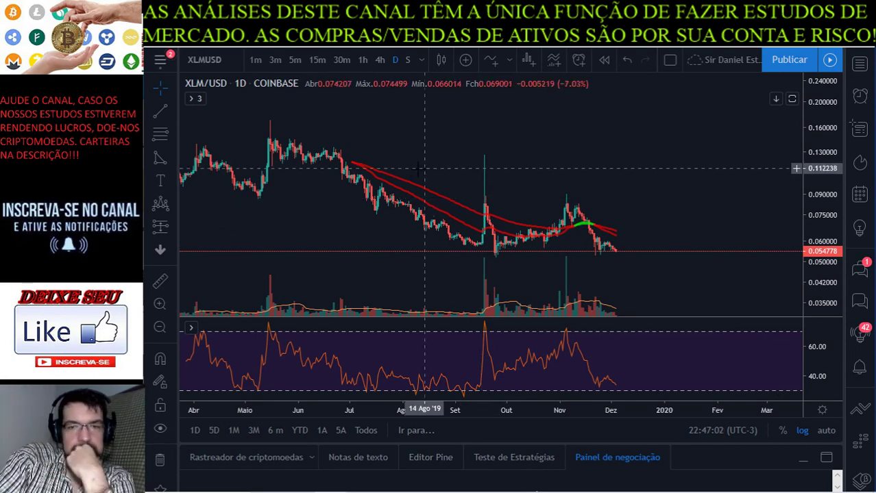
click(172, 111)
click(244, 372)
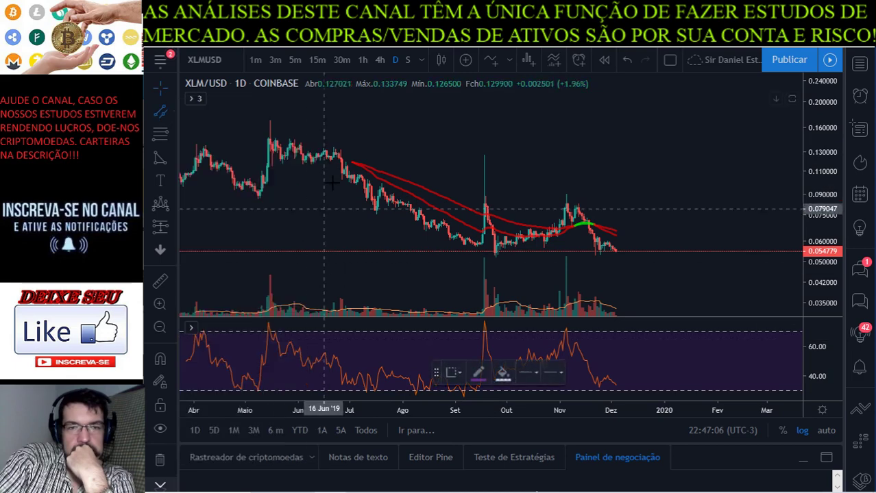
click(333, 149)
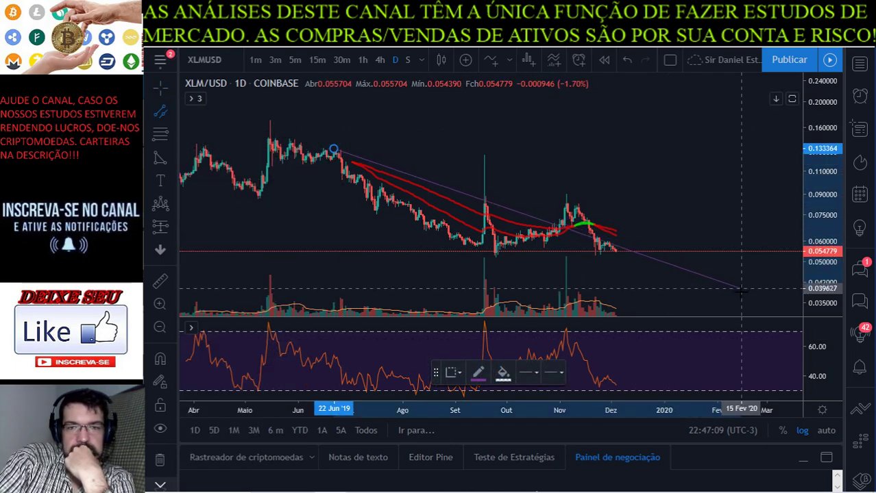
click(736, 296)
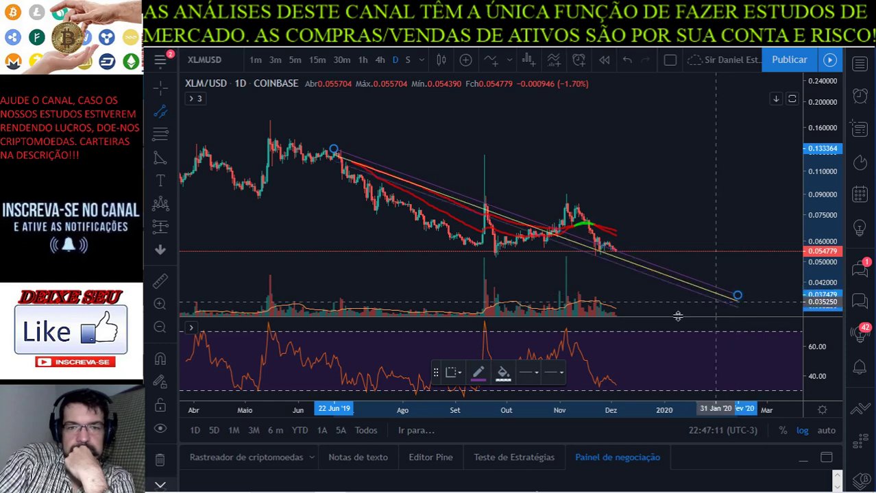
click(440, 251)
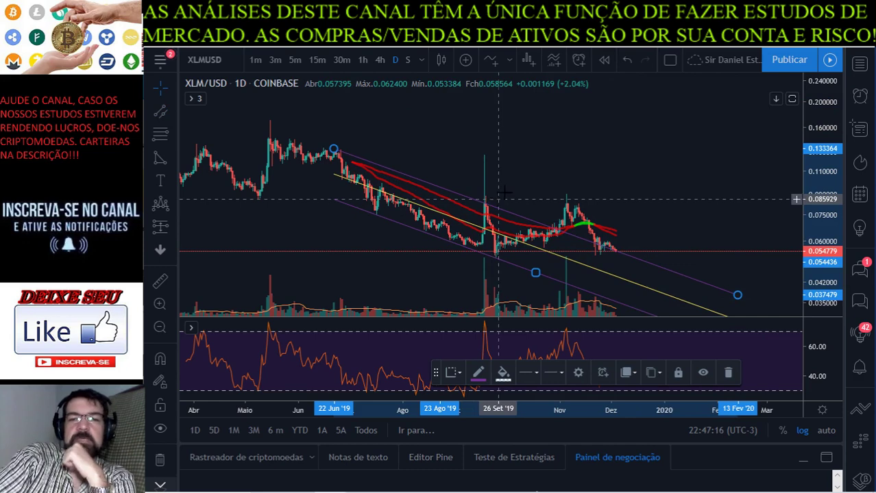
Step: Measure XLM's price move from near the channel's upper line up to the early November 2019 peak
drag(512, 183, 480, 141)
scroll(571, 187, up, 5)
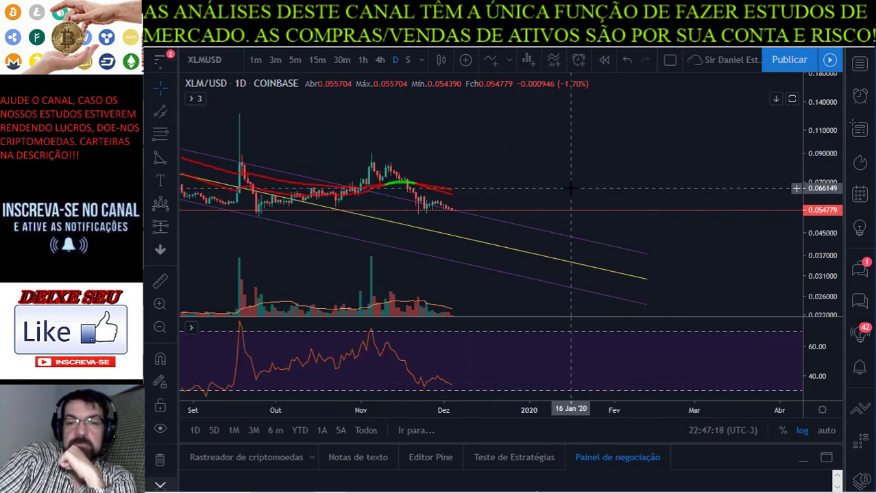
drag(518, 176, 638, 177)
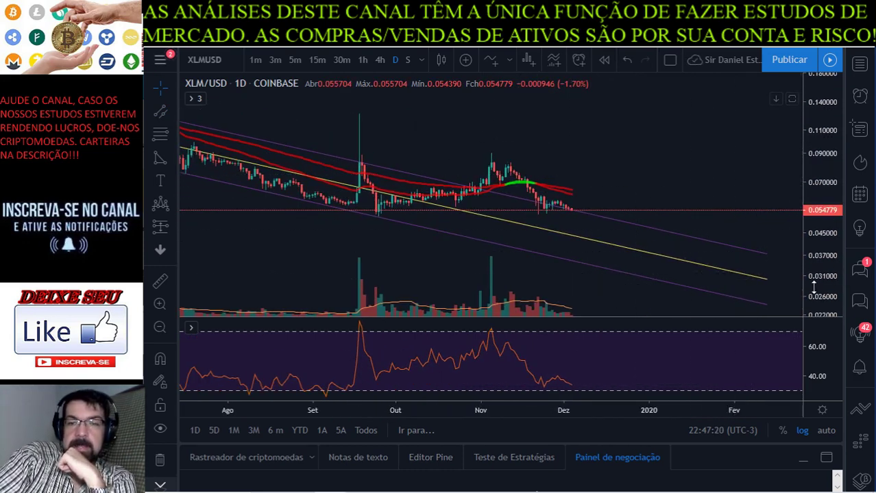
drag(814, 288, 814, 206)
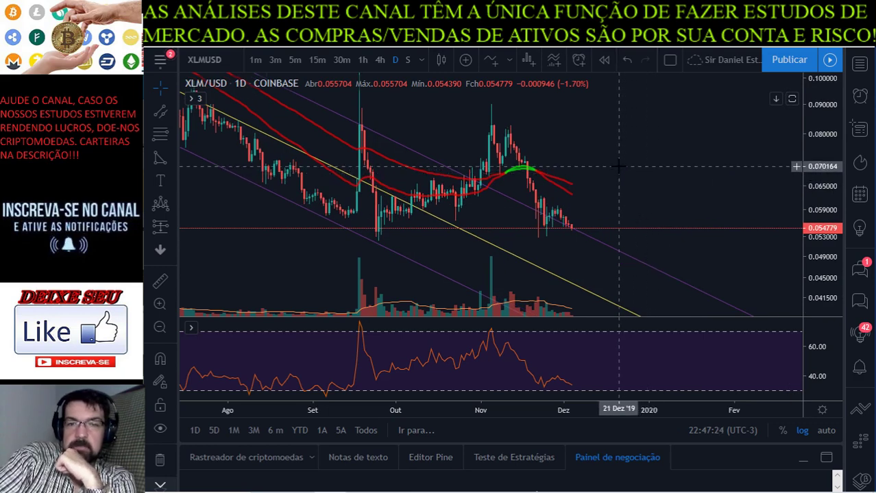
scroll(589, 160, up, 3)
drag(473, 162, 498, 181)
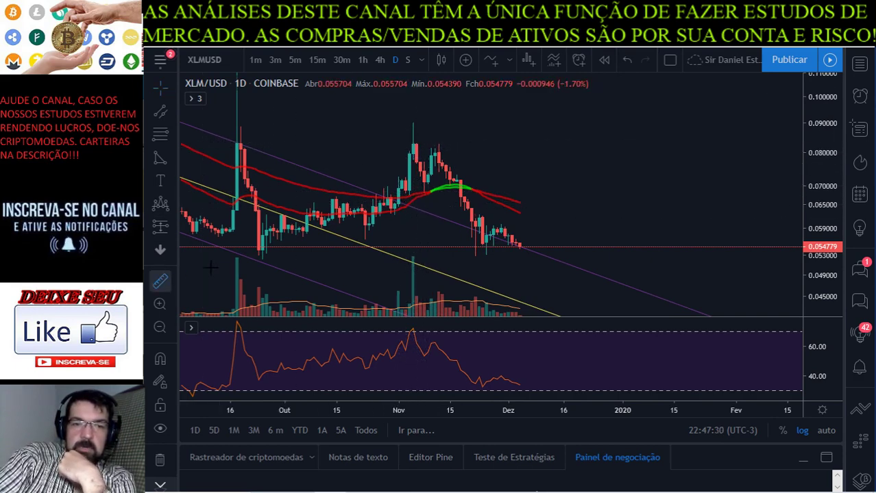
drag(414, 197, 432, 126)
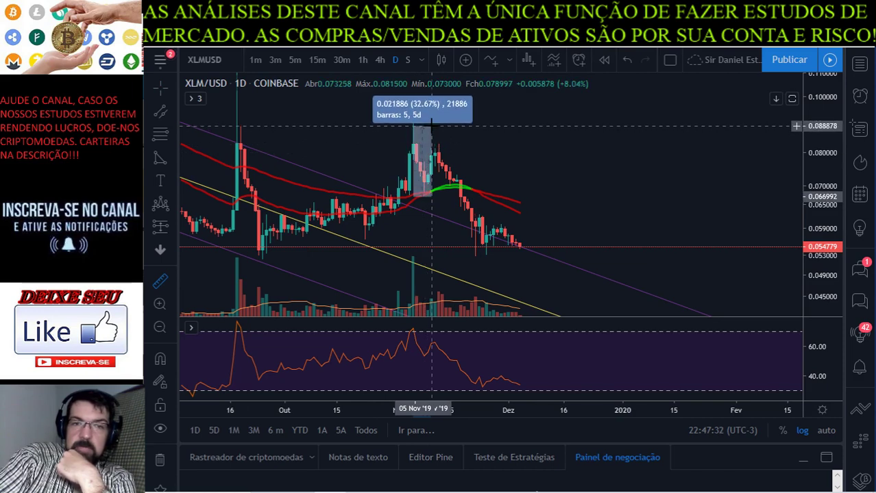
click(431, 125)
click(433, 370)
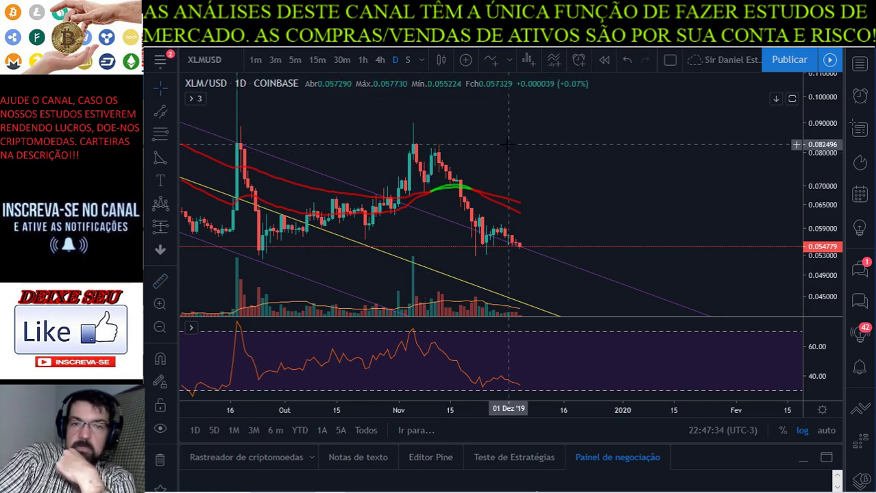
Step: Examine XLM's pullback towards the descending channel's upper line after the November 2019 breakout, along with the RSI
scroll(466, 154, up, 1)
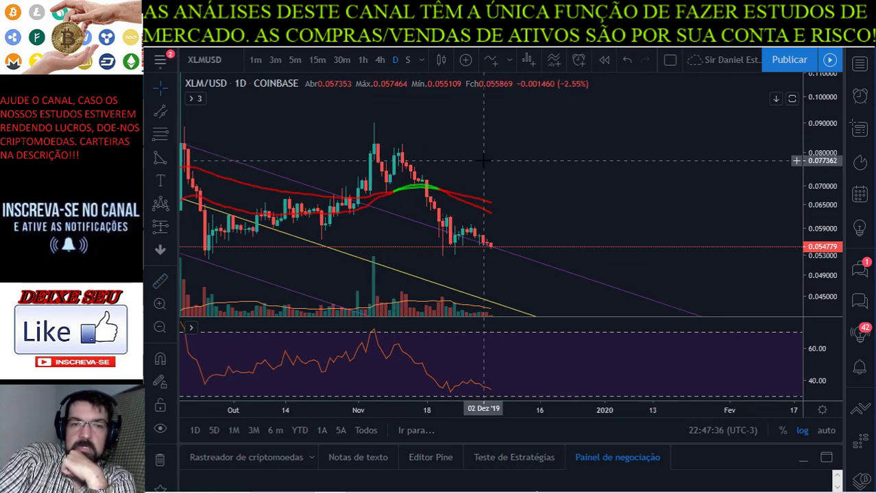
scroll(156, 158, down, 1)
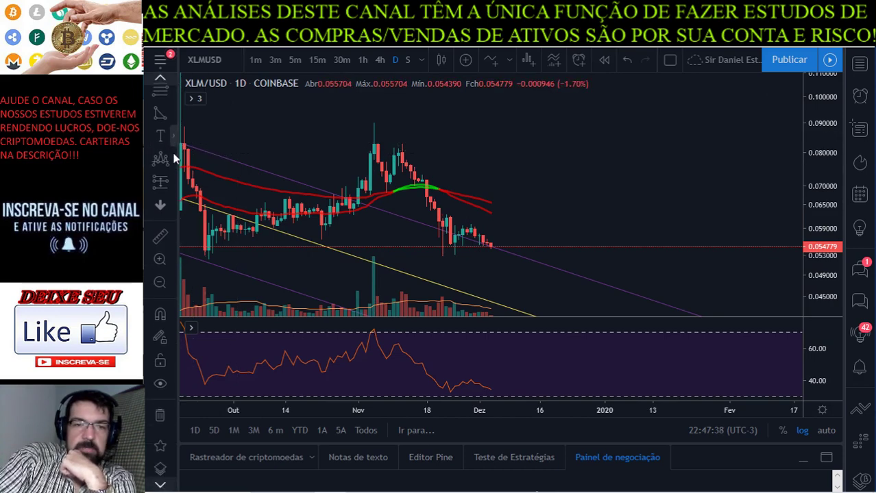
scroll(221, 158, down, 2)
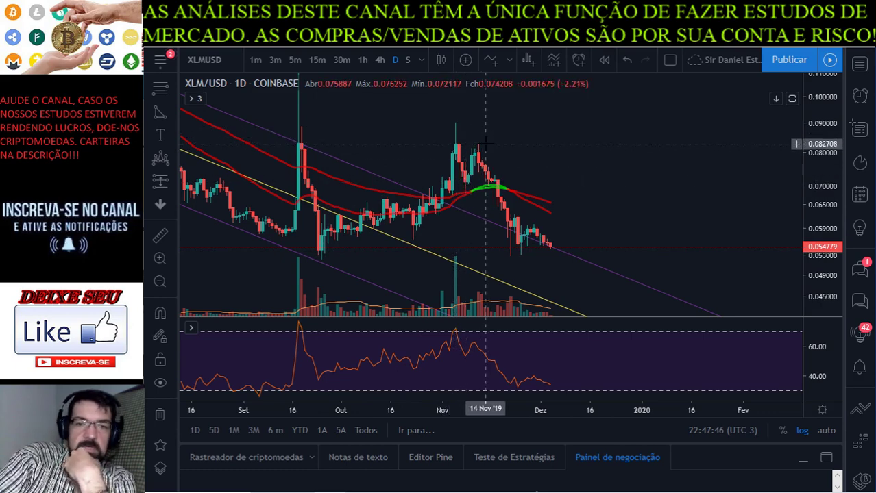
drag(656, 192, 656, 162)
scroll(656, 162, down, 3)
drag(721, 159, 624, 144)
drag(814, 146, 815, 177)
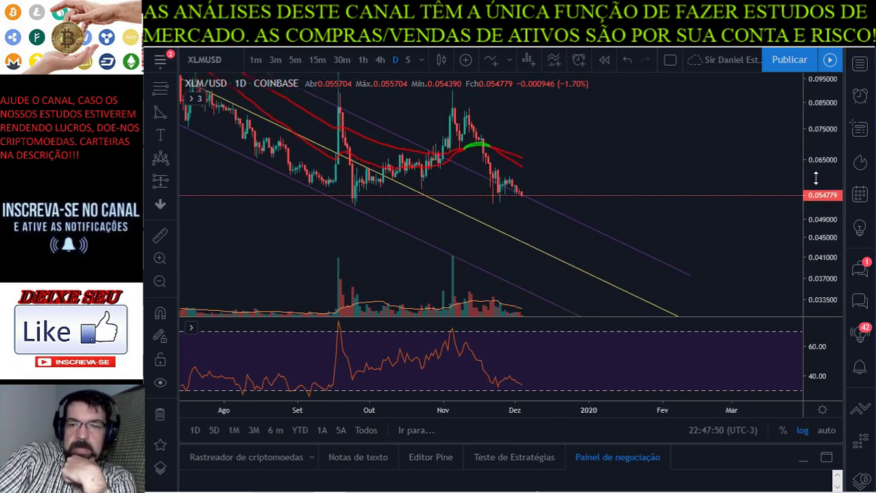
scroll(661, 187, down, 4)
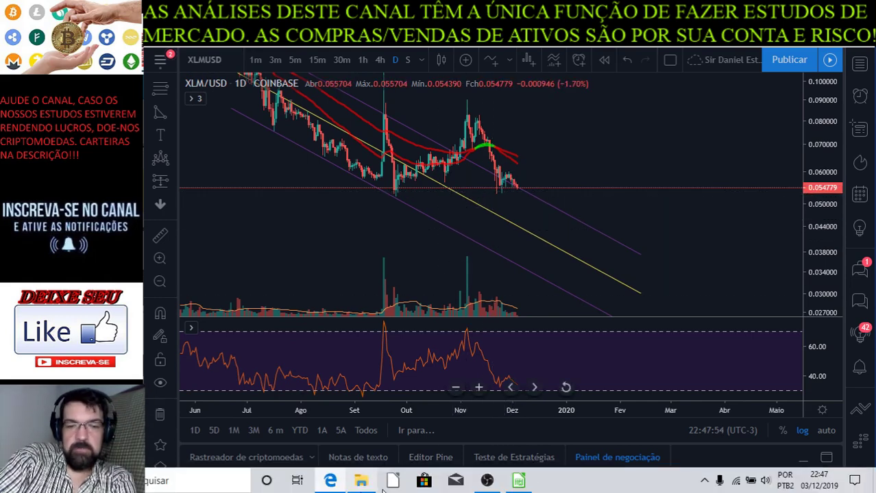
Step: Switch to the Cripto spreadsheet and enter the note "Rompeu canal de baixa e aparentemente quer voltar" for XLM in B12
click(518, 481)
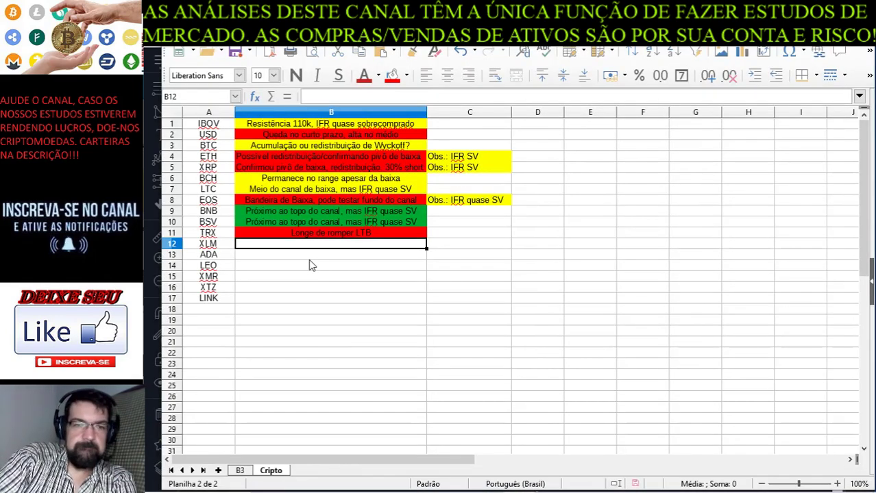
text(Rompeu)
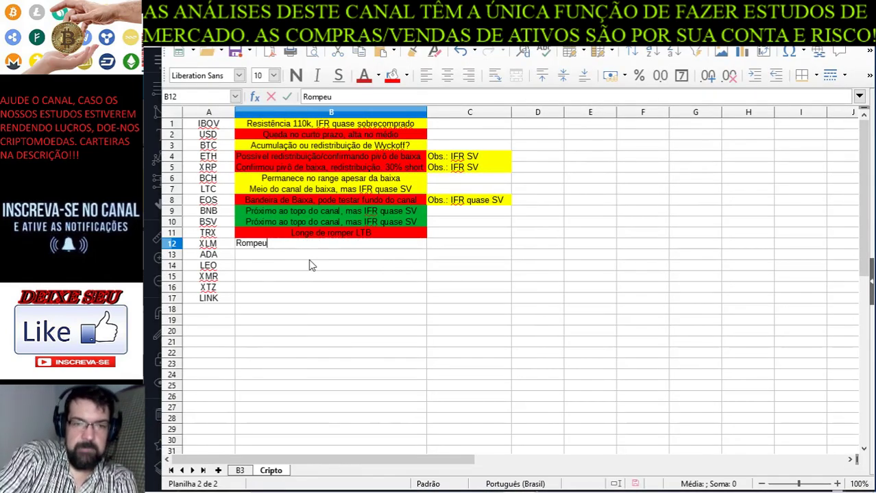
text( canal de baix)
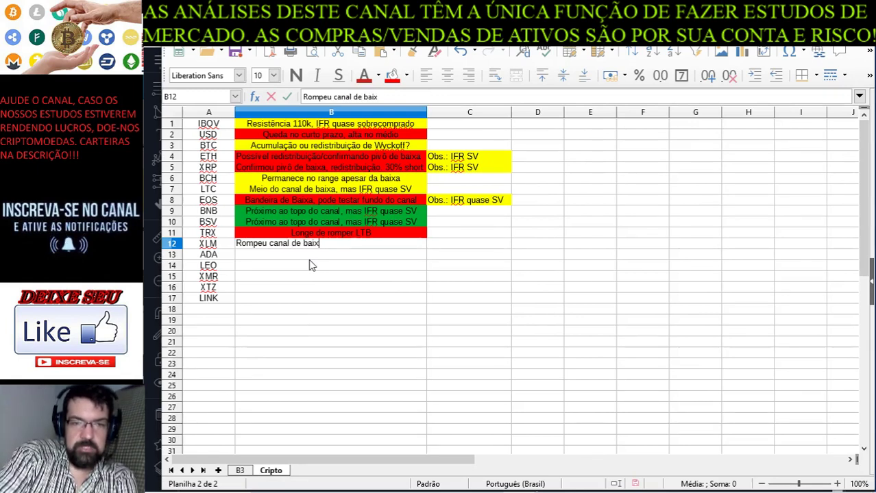
text(a e quer v)
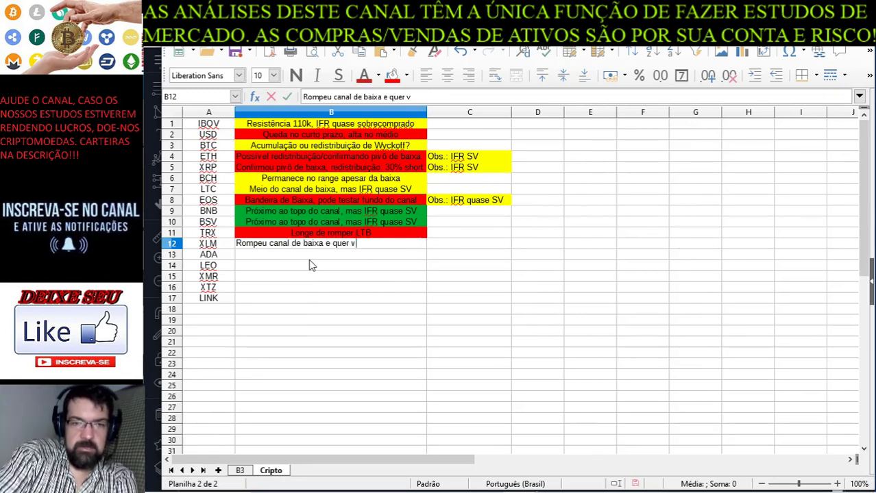
key(BackSpace)
key(BackSpace)
key(BackSpace)
key(BackSpace)
key(BackSpace)
key(BackSpace)
text(apae)
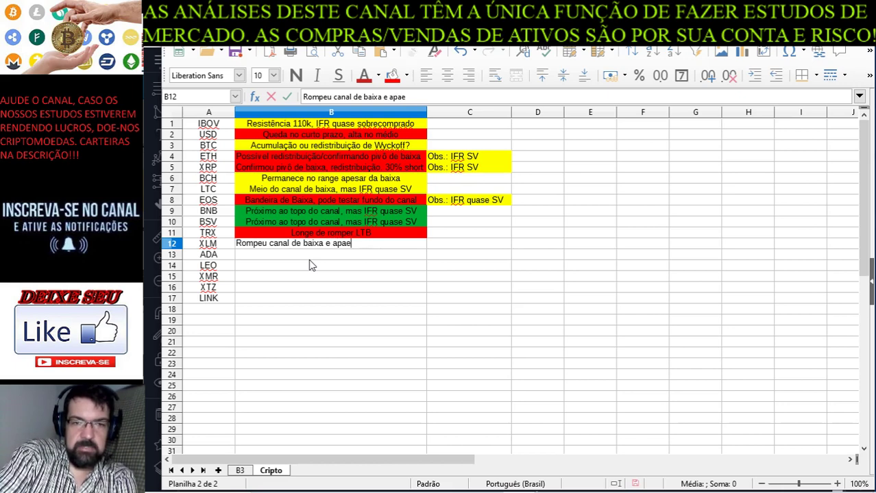
key(BackSpace)
text(rentemente )
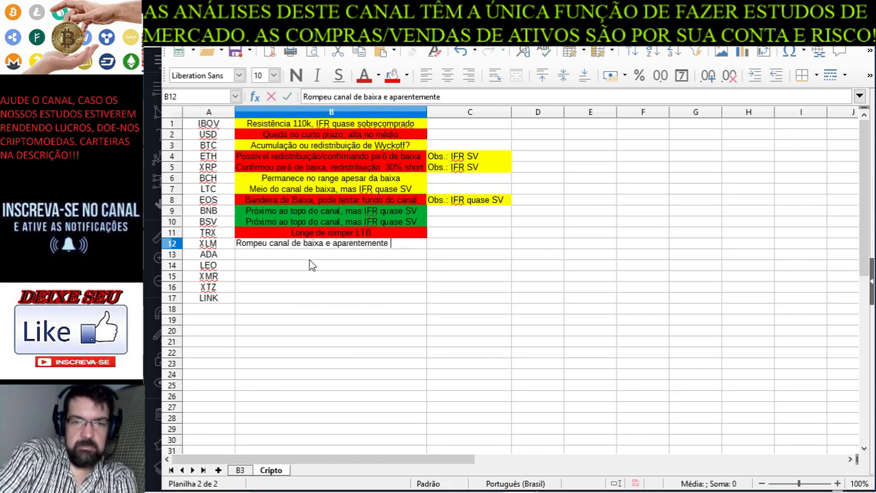
text(quer voltar)
key(Return)
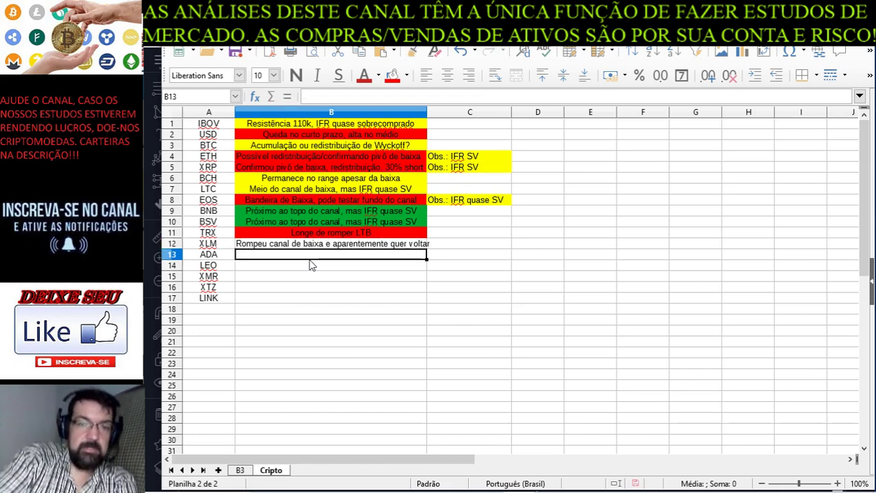
Step: Fill the XLM note cell B12 with yellow (Amarelo)
click(324, 248)
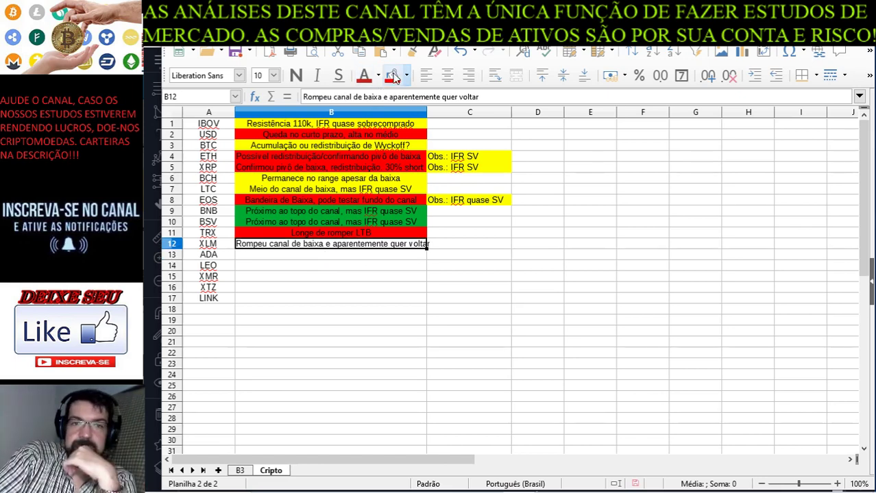
click(405, 76)
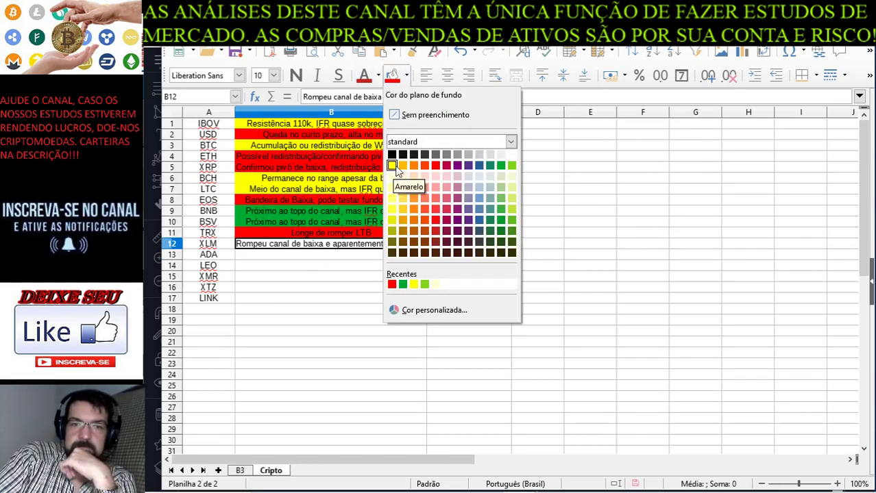
click(395, 168)
click(485, 256)
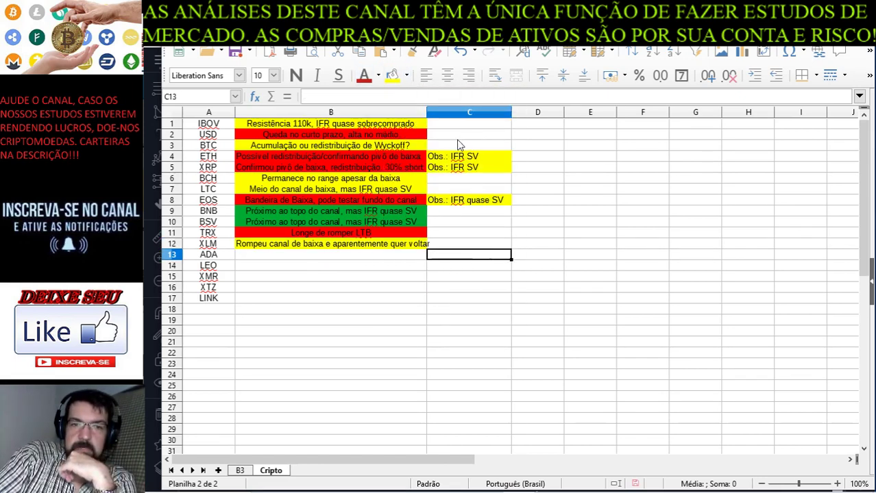
Step: Fit column B's width to its longest note and switch back to the XLM/USD chart to inspect its enlarged RSI
double_click(426, 111)
mouse_move(461, 484)
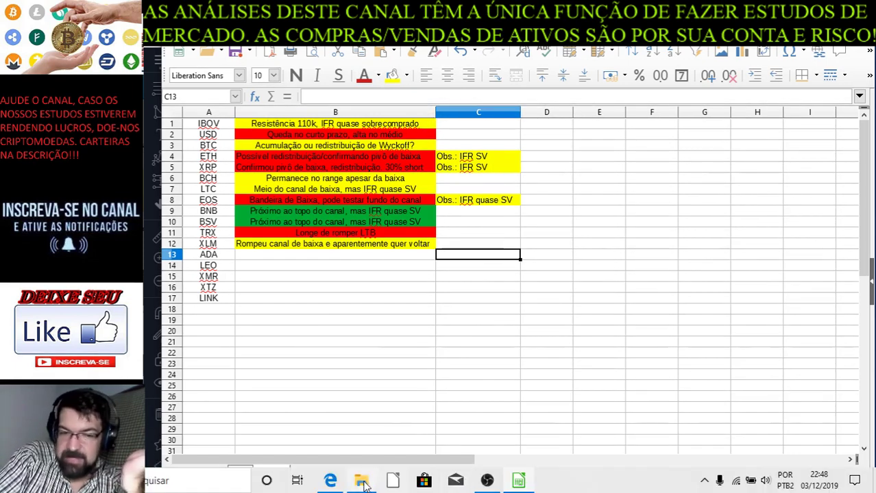
click(332, 483)
double_click(494, 354)
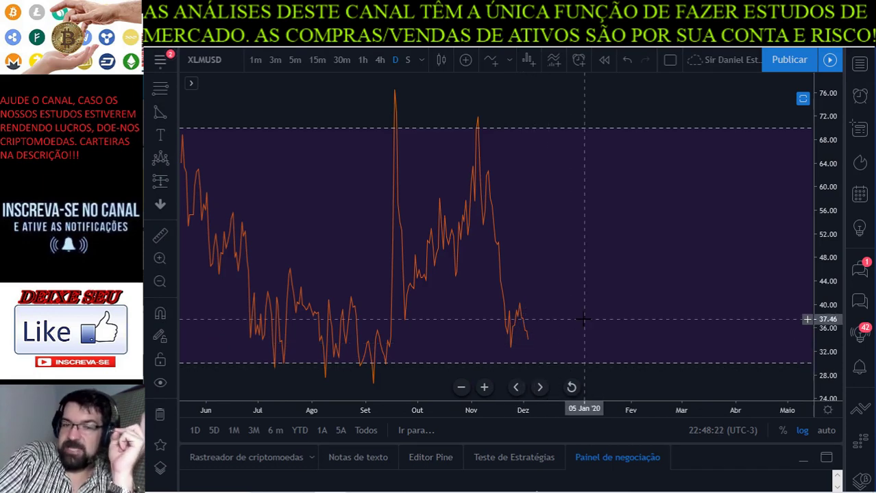
double_click(569, 349)
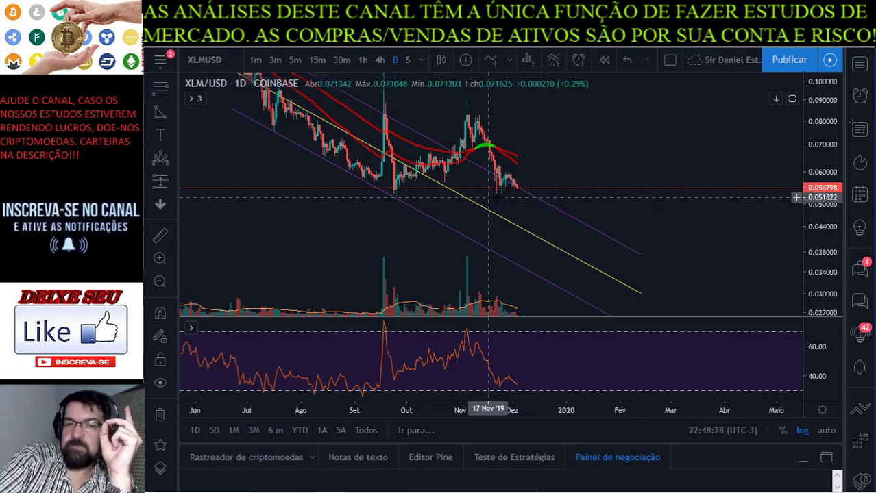
Step: Mark XLM's September and November 2019 highs and lows with four short horizontal brush strokes
scroll(569, 154, down, 2)
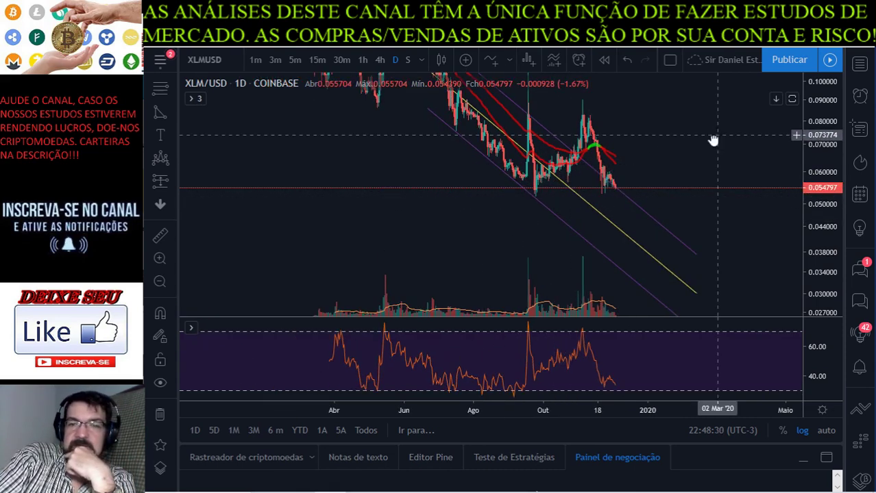
scroll(613, 156, down, 2)
drag(613, 156, 585, 163)
drag(830, 134, 820, 214)
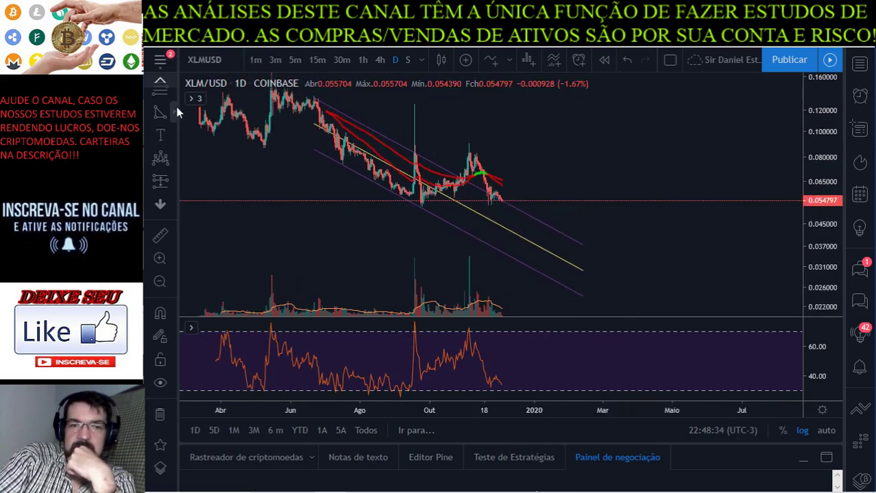
click(176, 112)
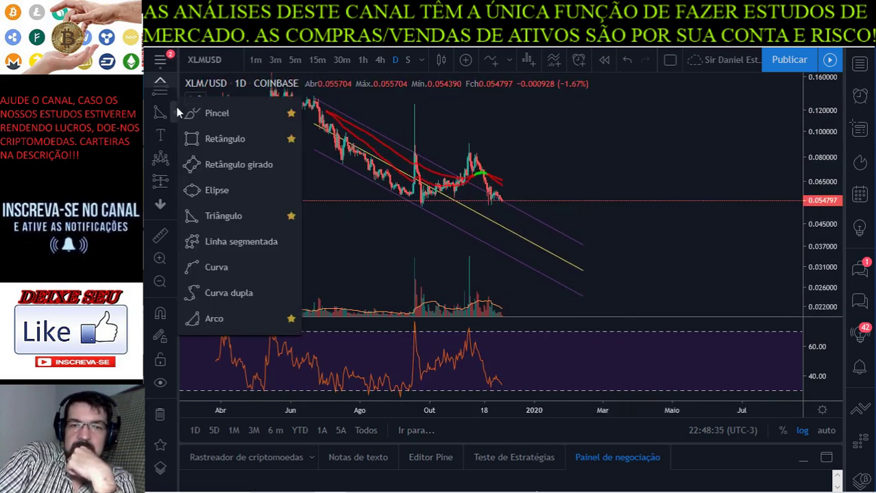
click(221, 122)
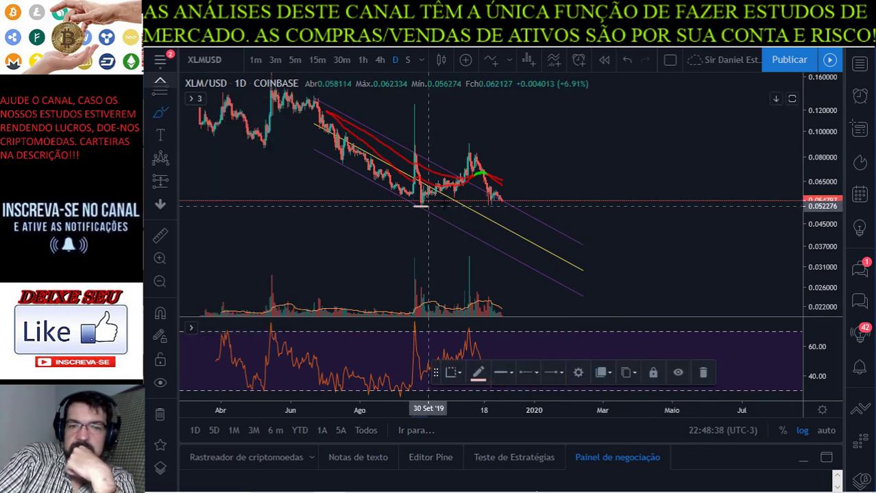
drag(414, 206, 428, 206)
drag(490, 203, 499, 204)
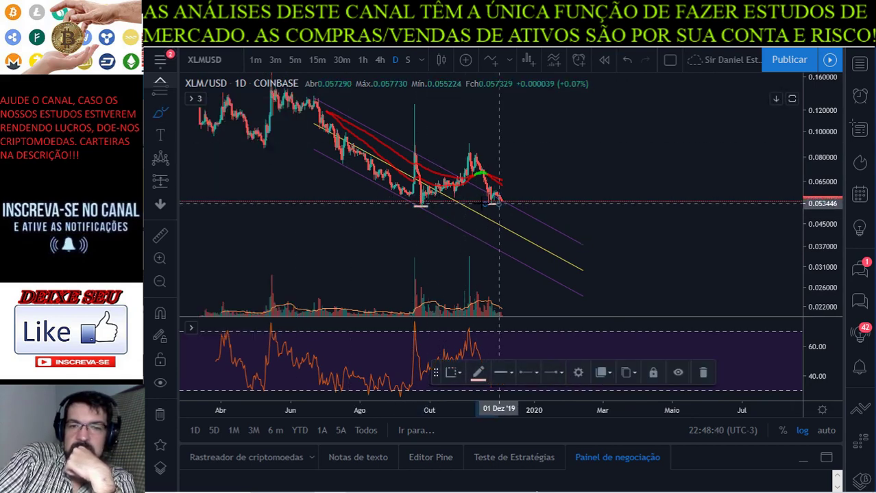
drag(414, 152, 482, 152)
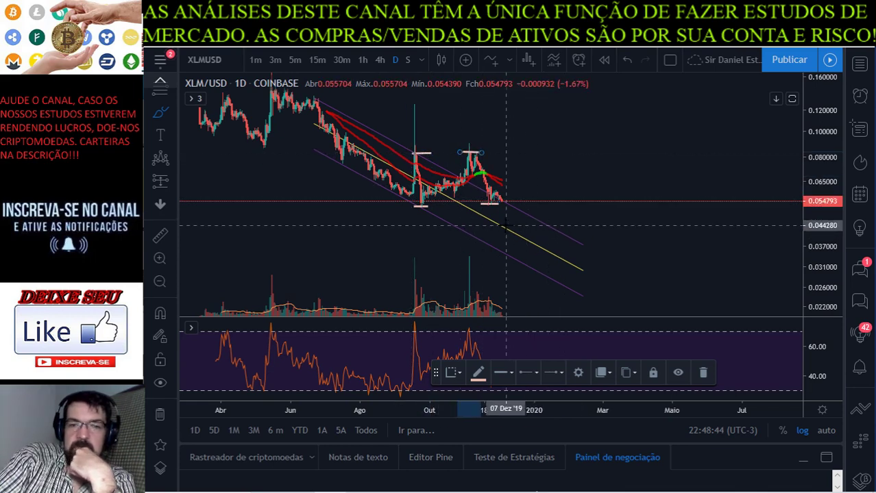
scroll(499, 221, up, 3)
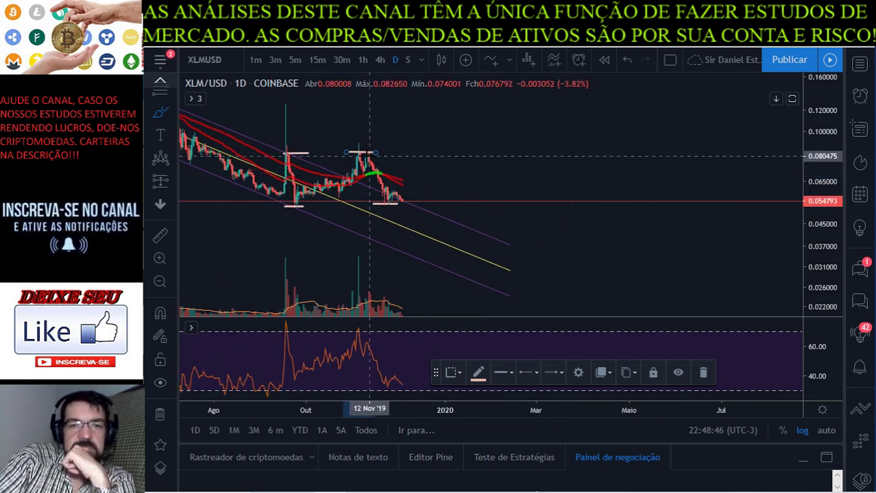
click(175, 161)
click(233, 195)
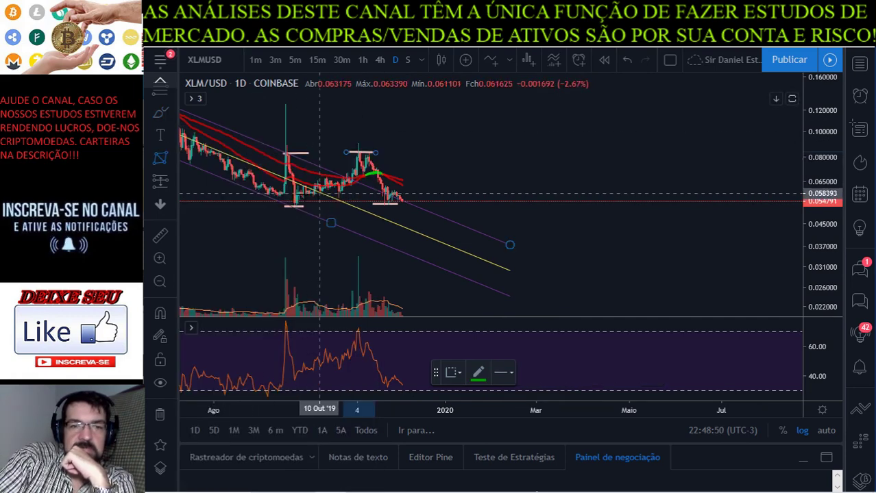
click(286, 149)
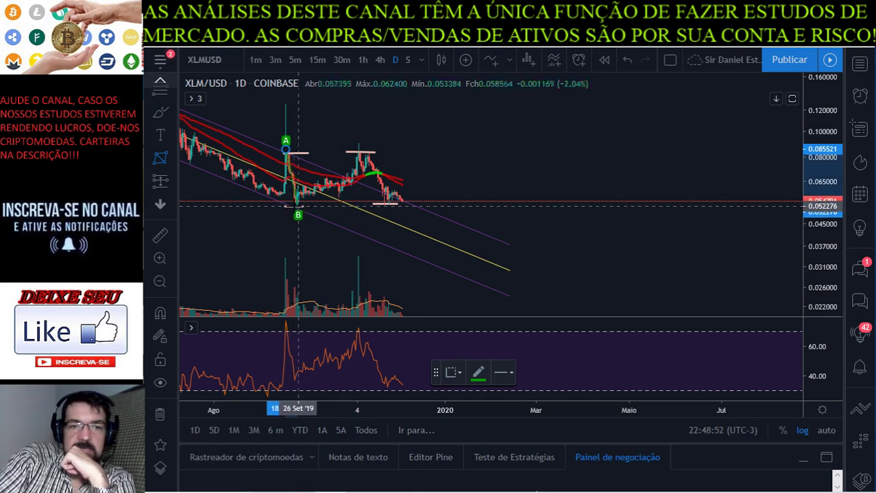
click(294, 205)
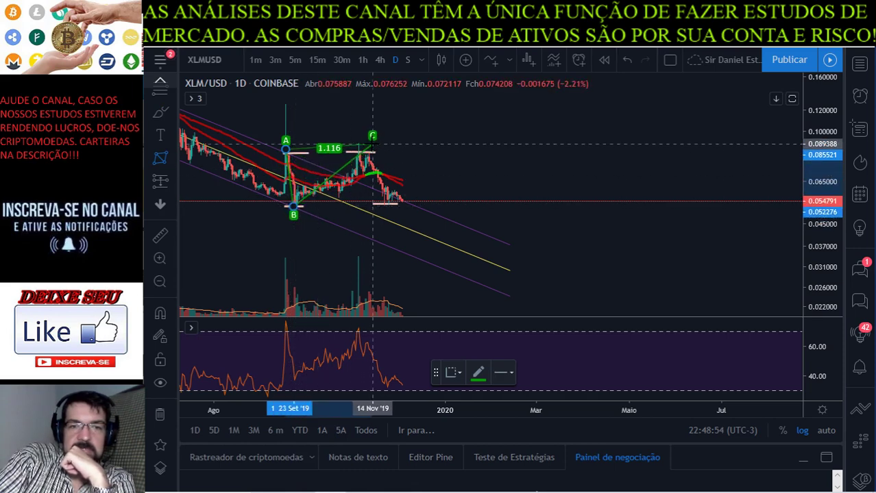
click(372, 144)
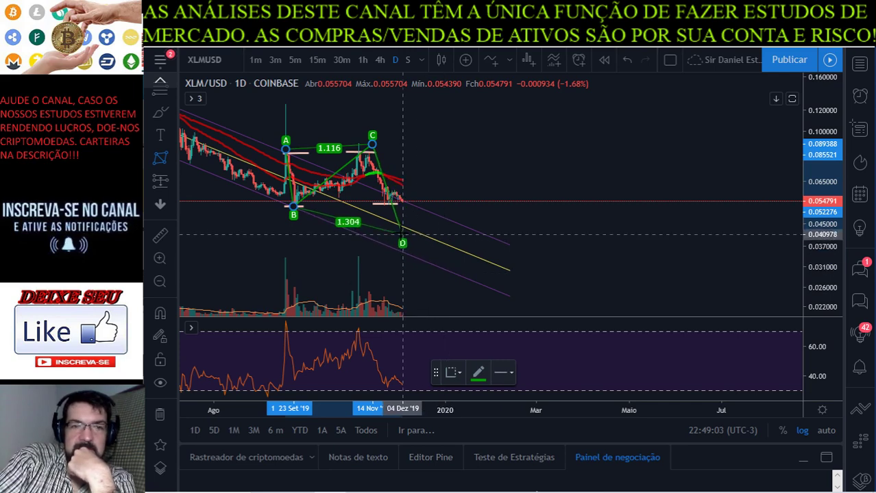
key(Escape)
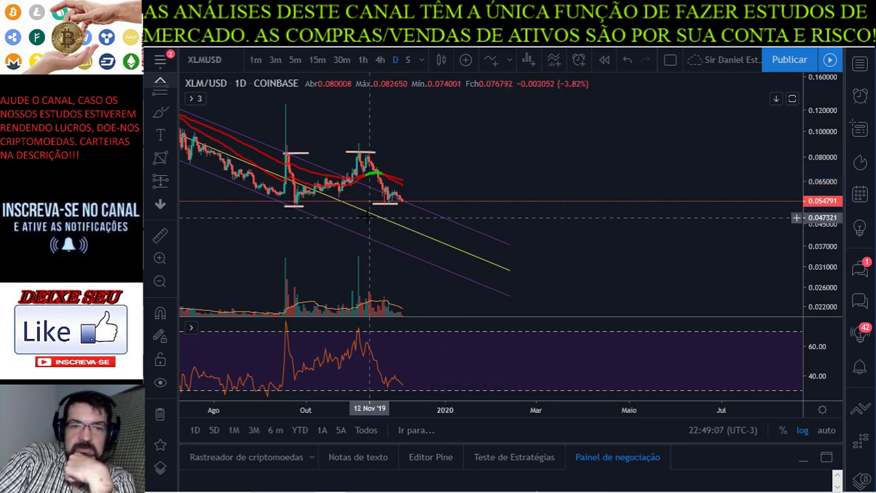
scroll(502, 123, down, 5)
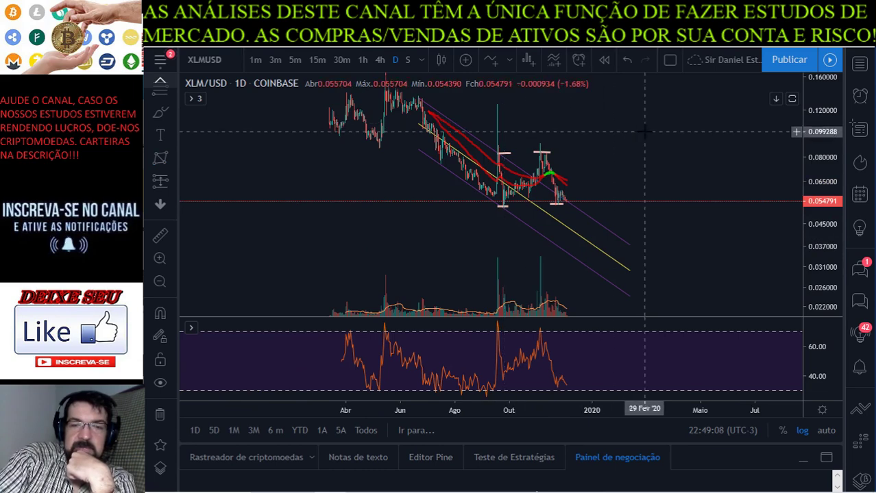
drag(646, 131, 592, 134)
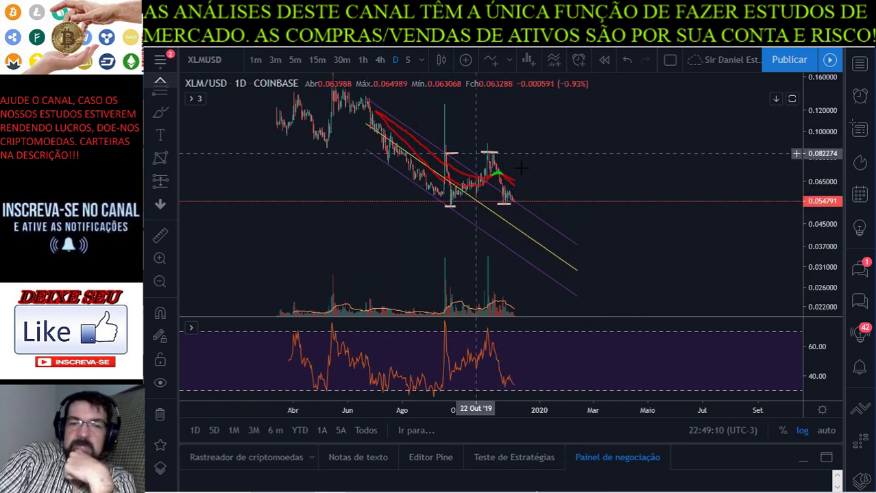
click(498, 194)
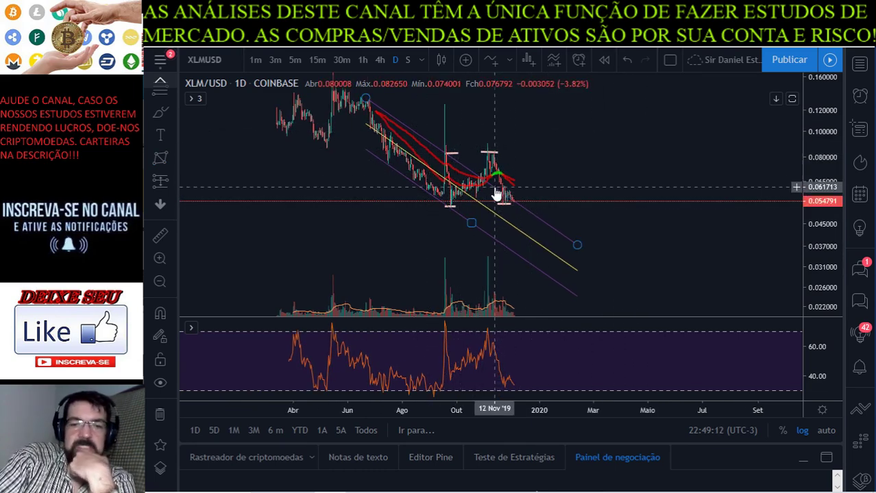
Step: Check the recording in OBS and switch to the Cripto spreadsheet to review the rows still lacking notes, ADA to LINK
mouse_move(301, 489)
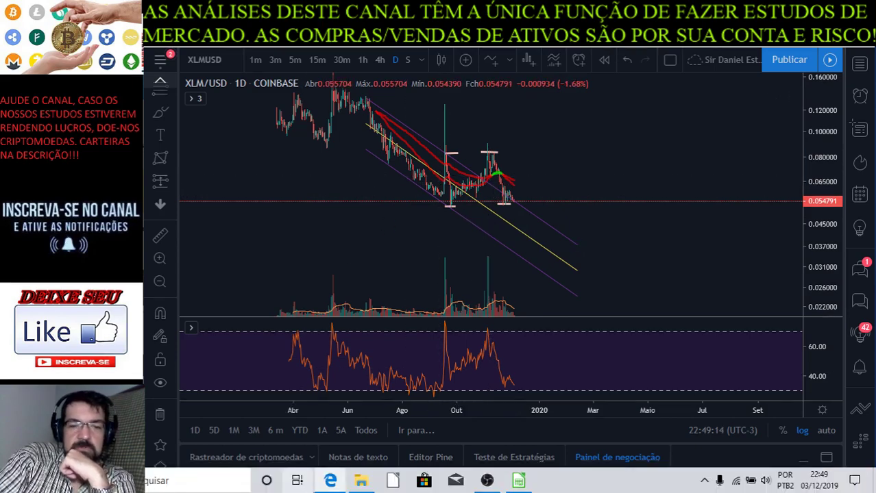
click(487, 482)
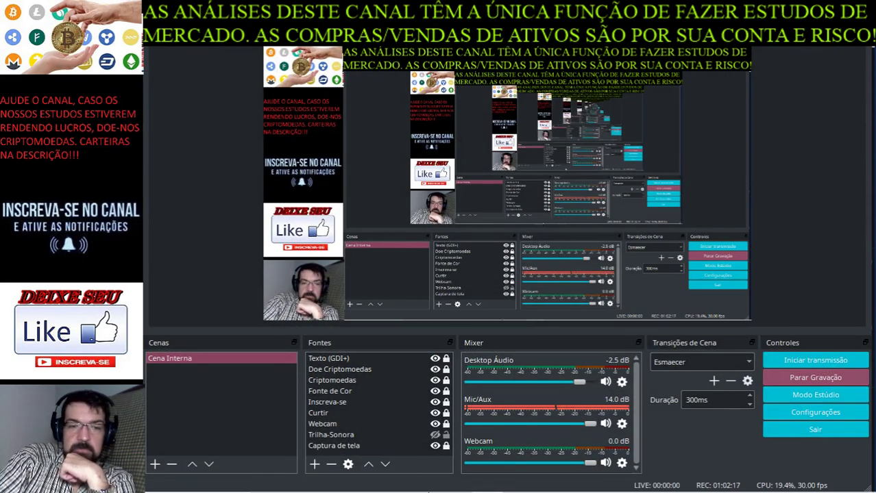
click(519, 481)
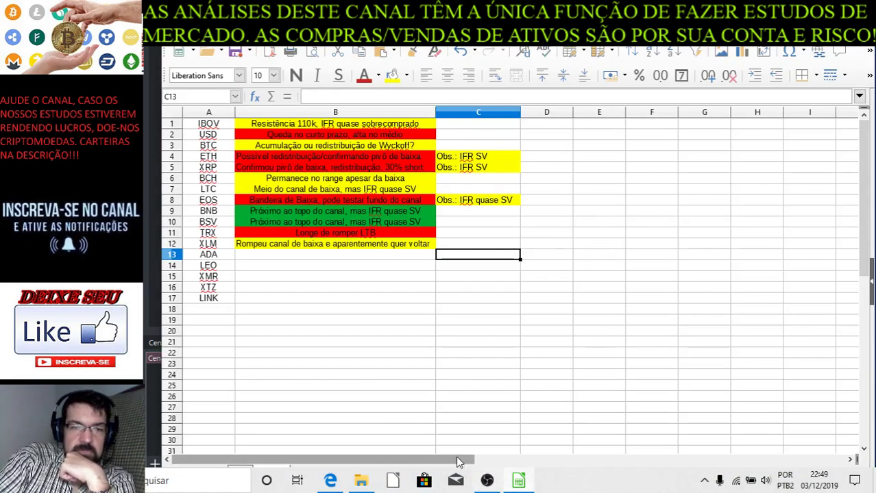
click(281, 255)
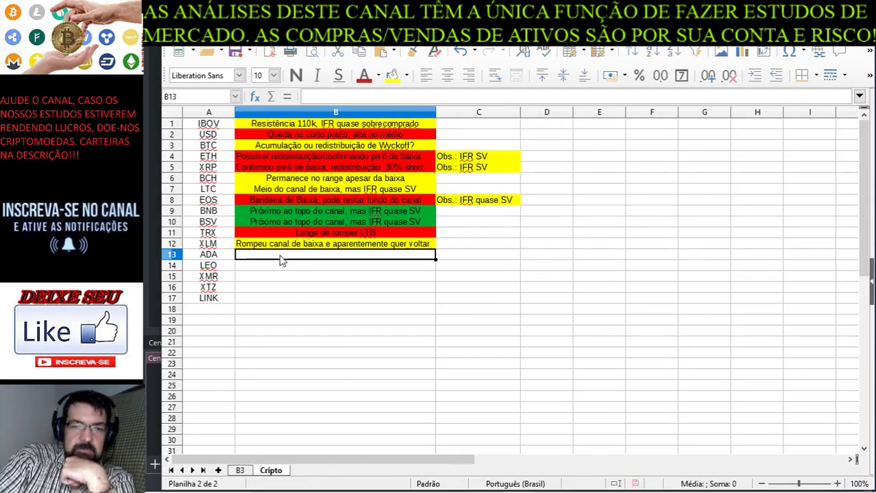
click(276, 267)
click(270, 289)
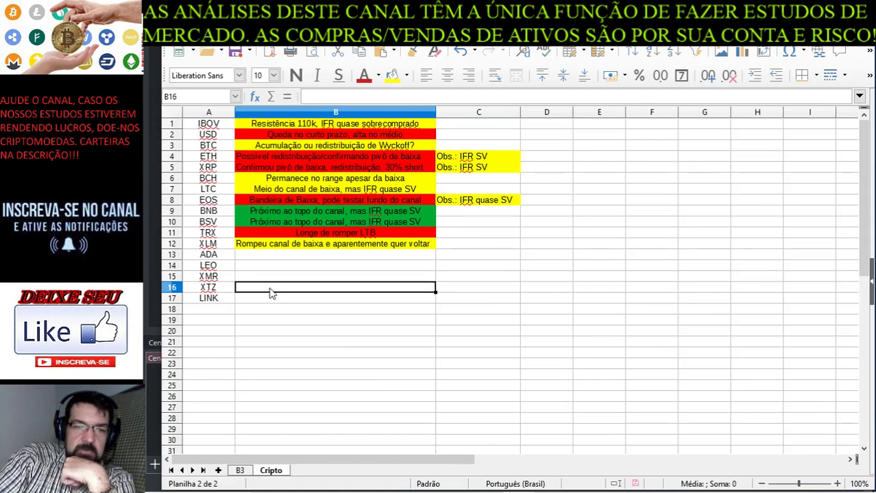
click(268, 300)
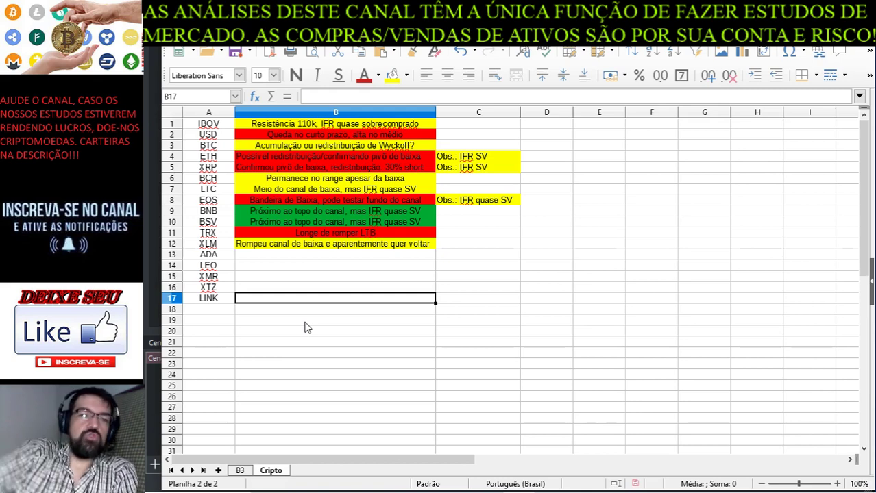
Step: Switch back to the chart, load Bitstamp's BTCUSD and inspect its enlarged daily RSI
click(338, 487)
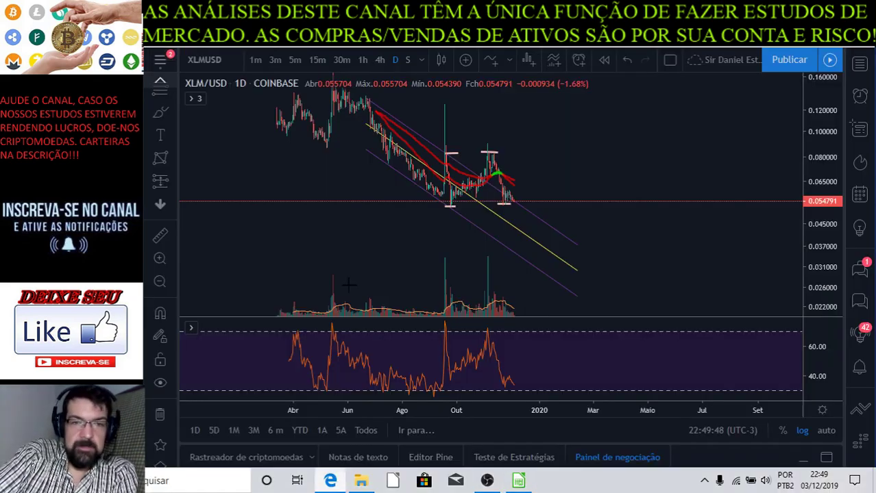
text(BTCU)
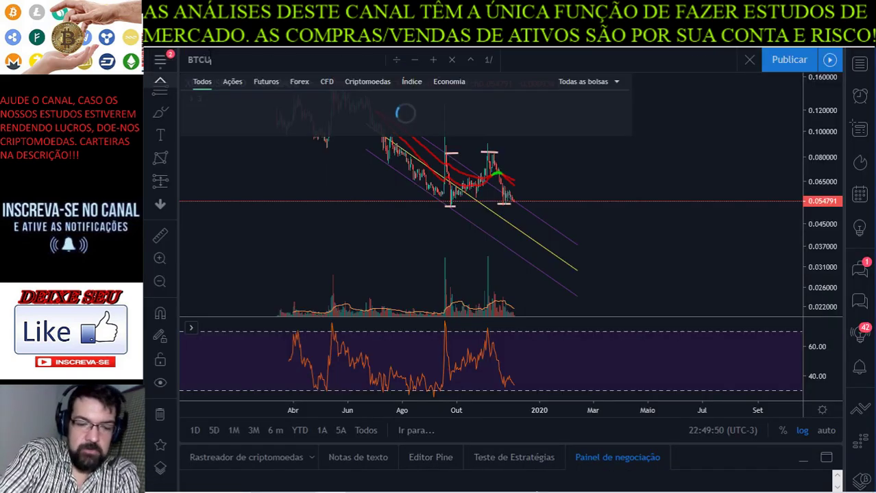
text(SD)
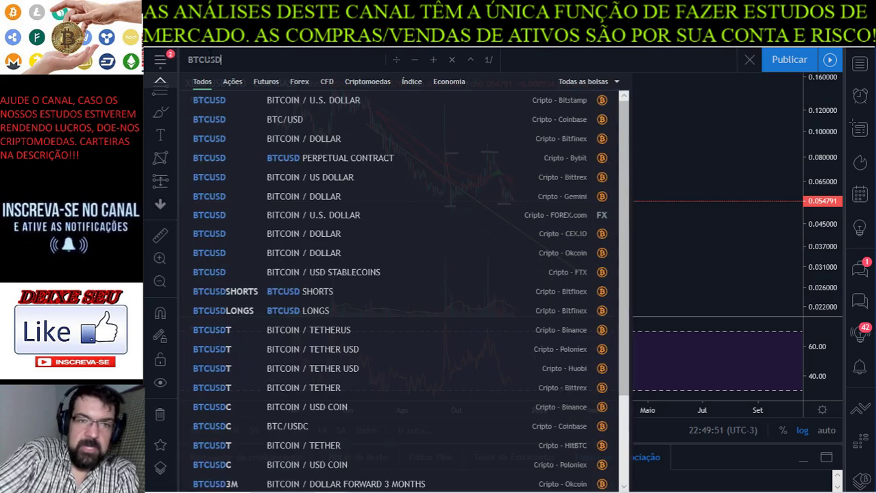
click(245, 108)
double_click(602, 350)
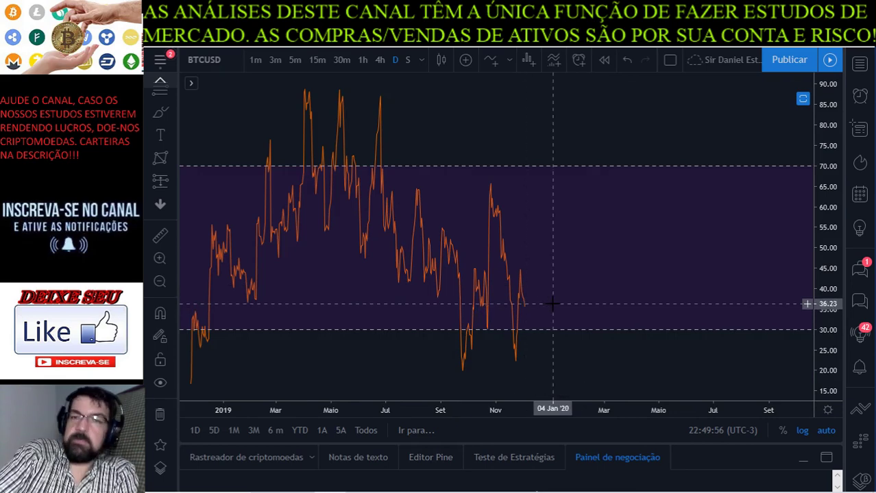
double_click(599, 227)
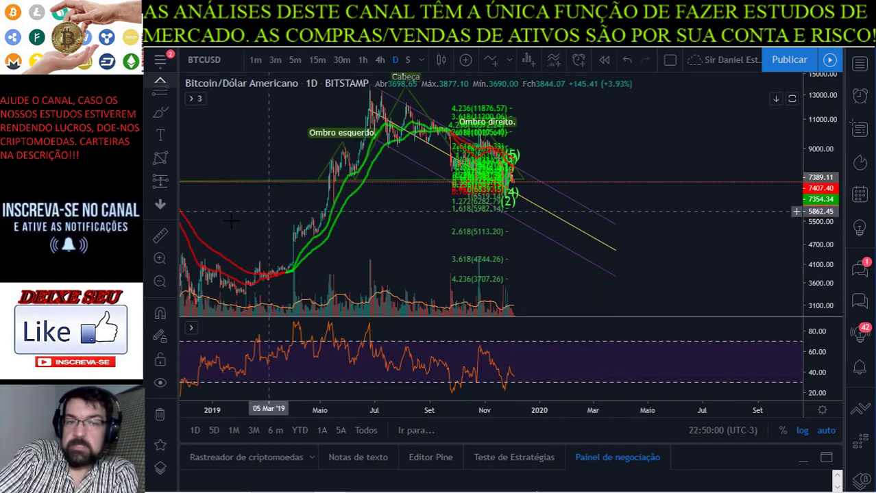
Step: Examine Bitcoin's recent daily candles, and set the chart to the 1h interval to inspect the latest price drop and RSI
scroll(342, 179, up, 8)
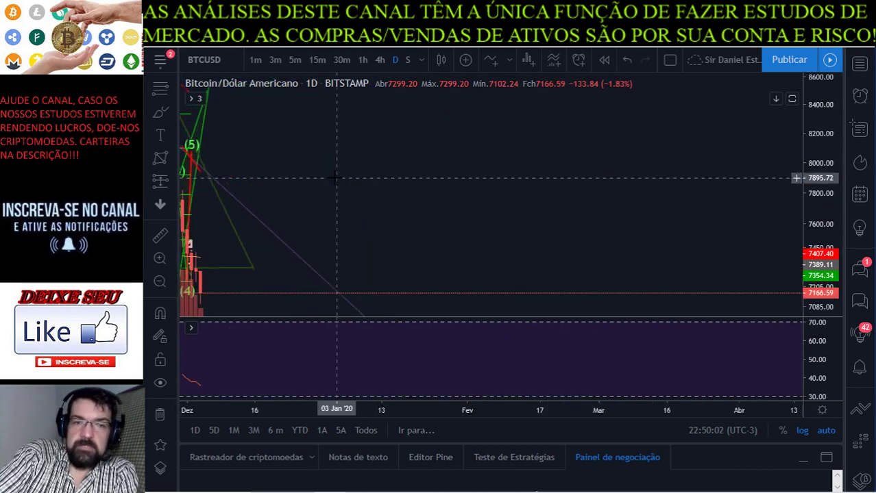
scroll(336, 178, up, 5)
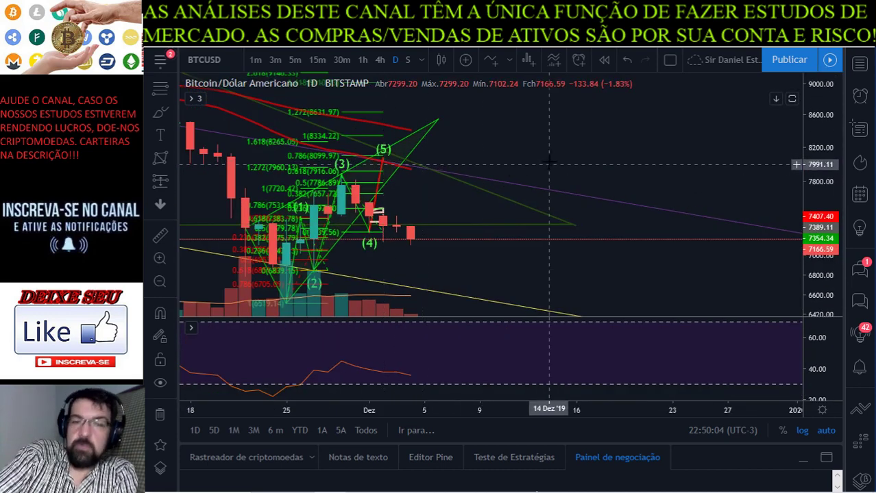
scroll(558, 150, down, 1)
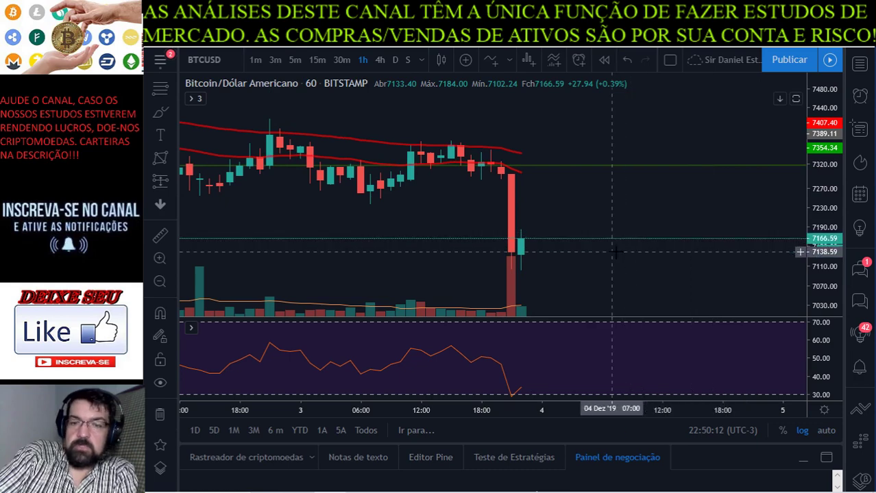
drag(615, 252, 586, 220)
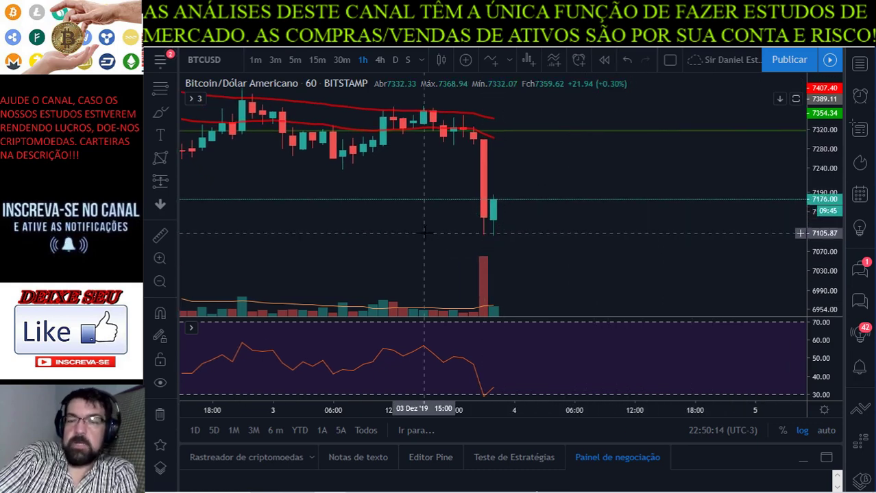
click(191, 62)
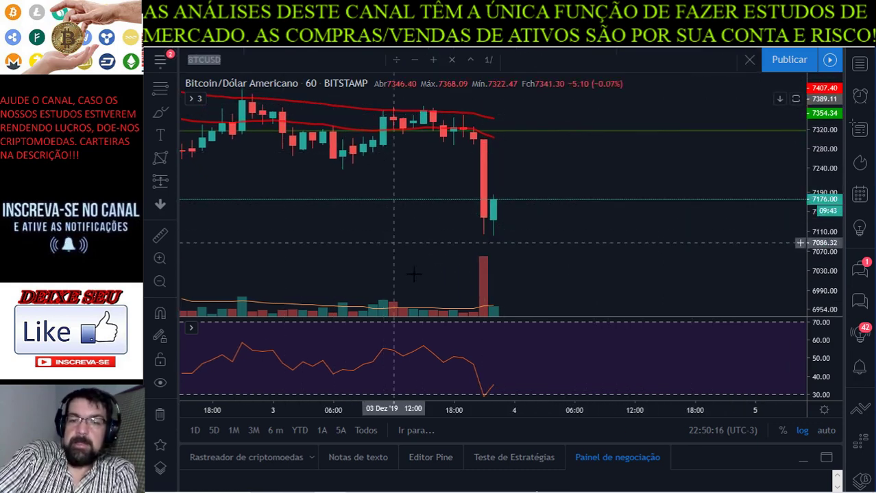
drag(823, 131, 812, 213)
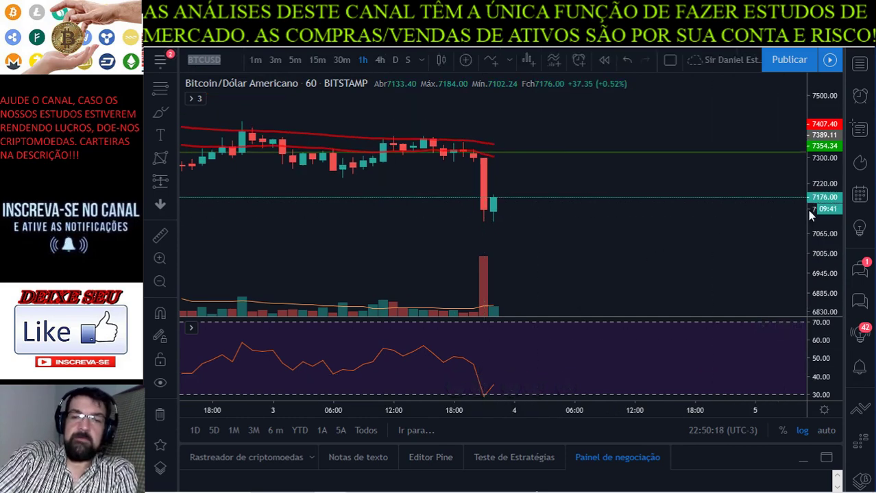
Step: Delete the green Elliott wave drawing labelled (1) to (4) from the hourly Bitcoin chart
scroll(458, 260, down, 1)
scroll(460, 252, down, 4)
drag(461, 249, 391, 200)
scroll(481, 170, down, 4)
scroll(758, 165, down, 3)
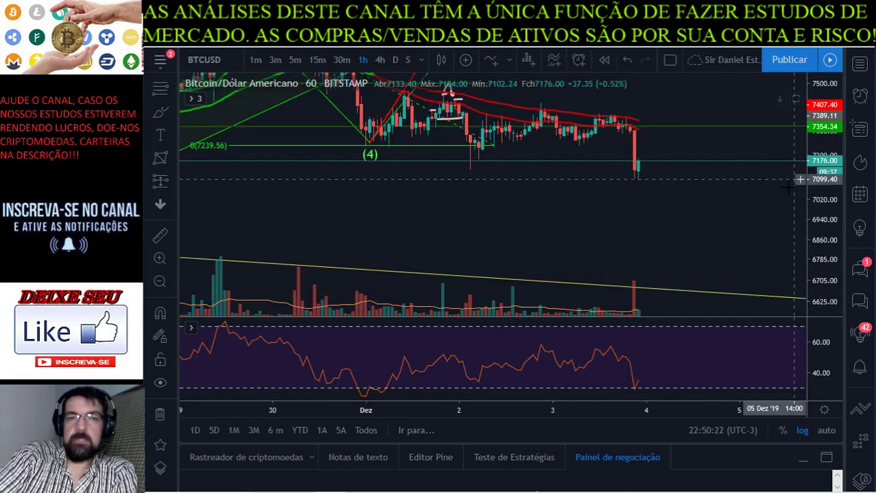
drag(629, 187, 557, 189)
scroll(559, 180, down, 5)
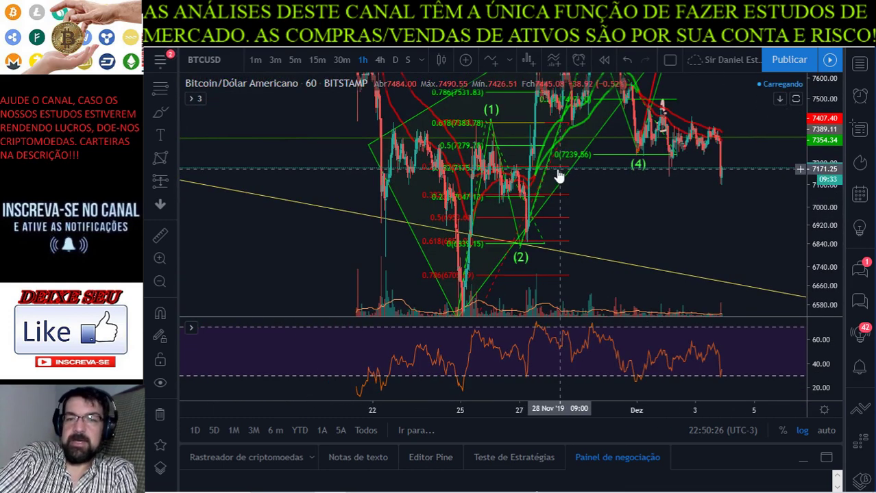
click(636, 150)
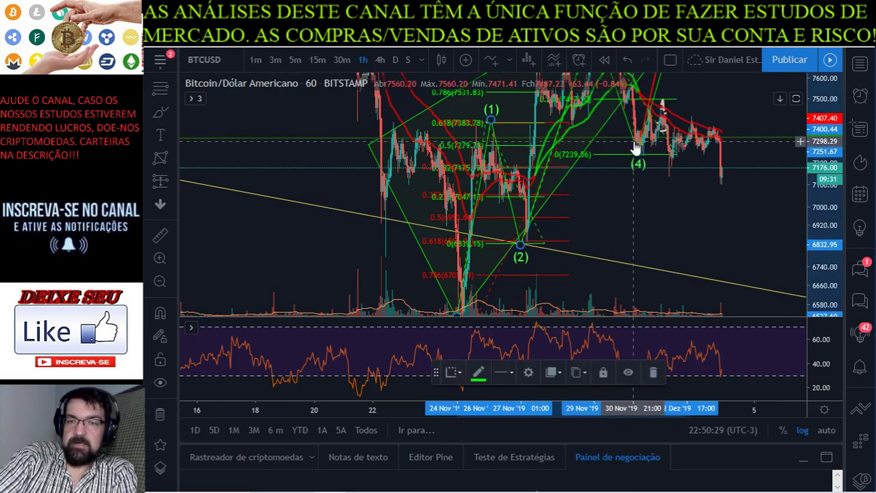
click(634, 192)
Step: Enlarge the RSI to the full chart area and examine the hourly RSI from late November to the latest drop
drag(645, 193, 604, 228)
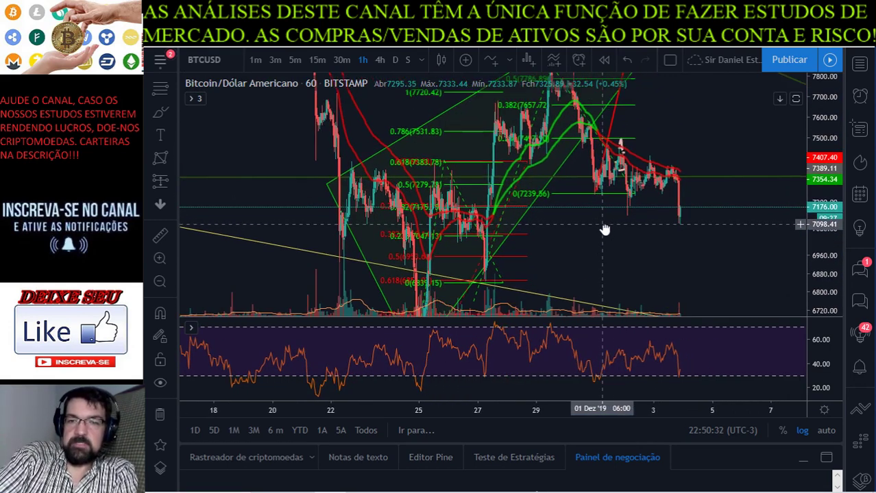
drag(834, 136, 819, 209)
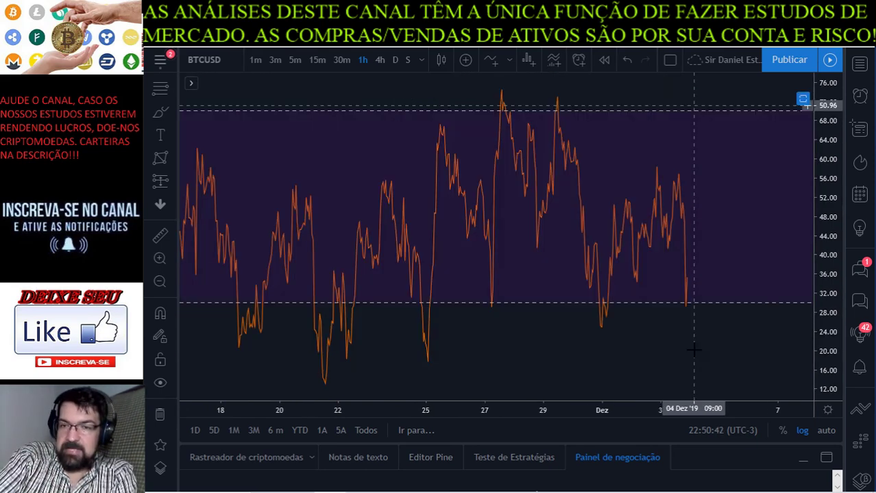
double_click(692, 348)
scroll(712, 308, up, 3)
drag(725, 262, 555, 240)
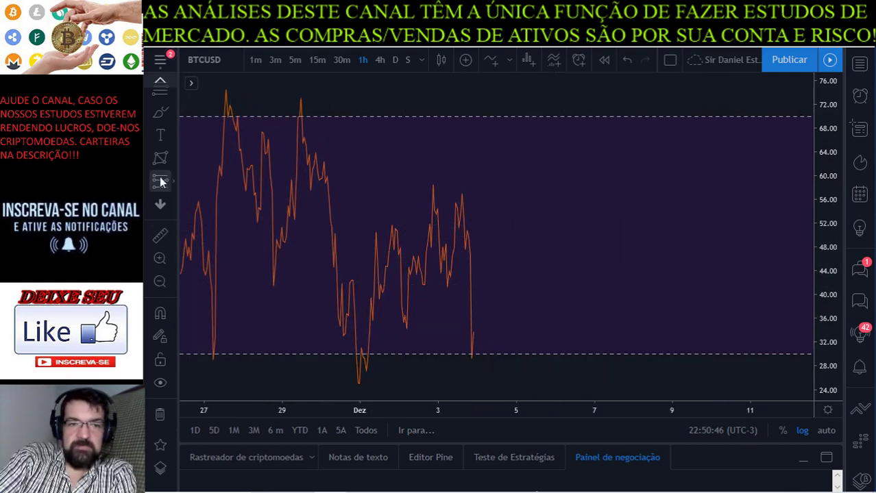
Step: Draw a short horizontal brush stroke at about RSI 41, just after the latest reading, and delete it
click(165, 113)
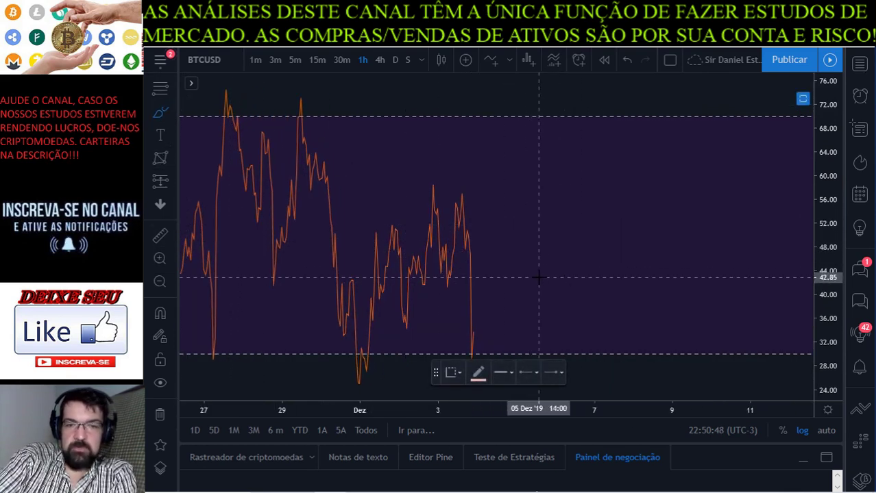
click(491, 288)
click(614, 288)
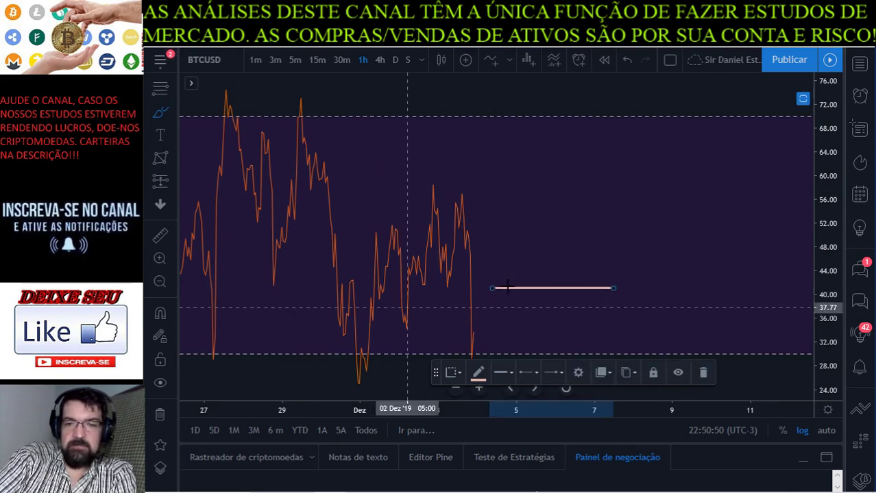
click(168, 239)
drag(571, 289, 629, 411)
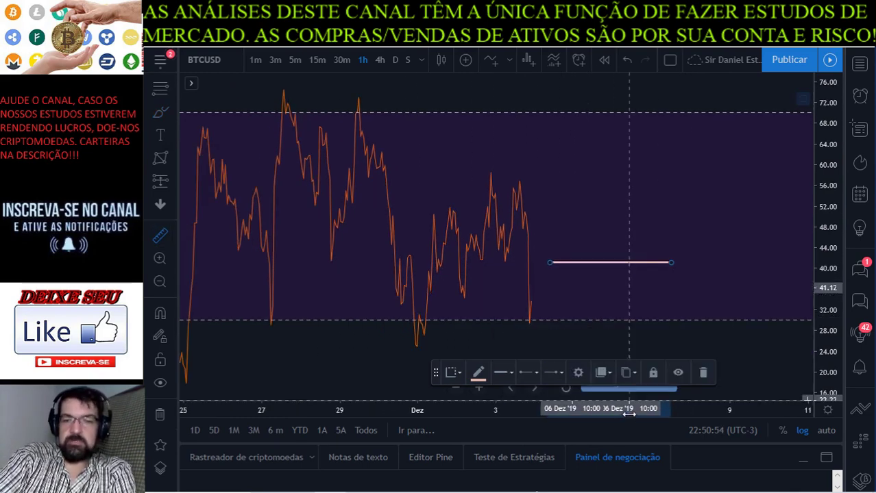
click(609, 294)
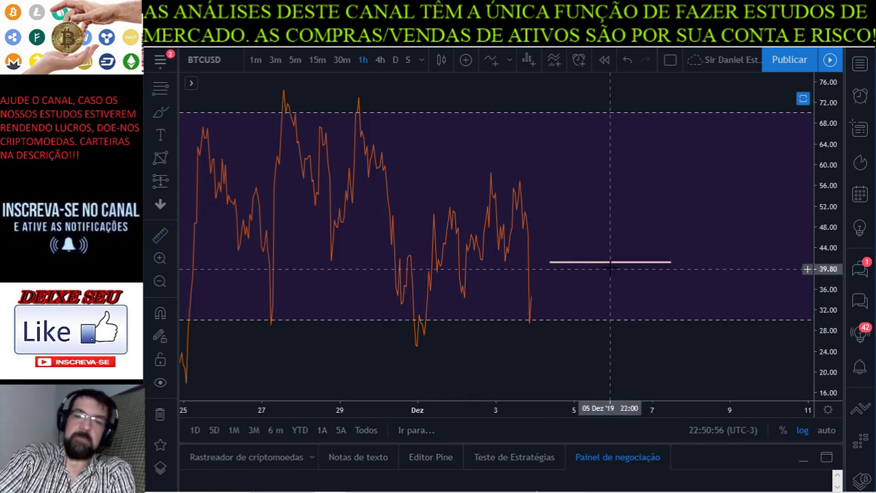
click(614, 263)
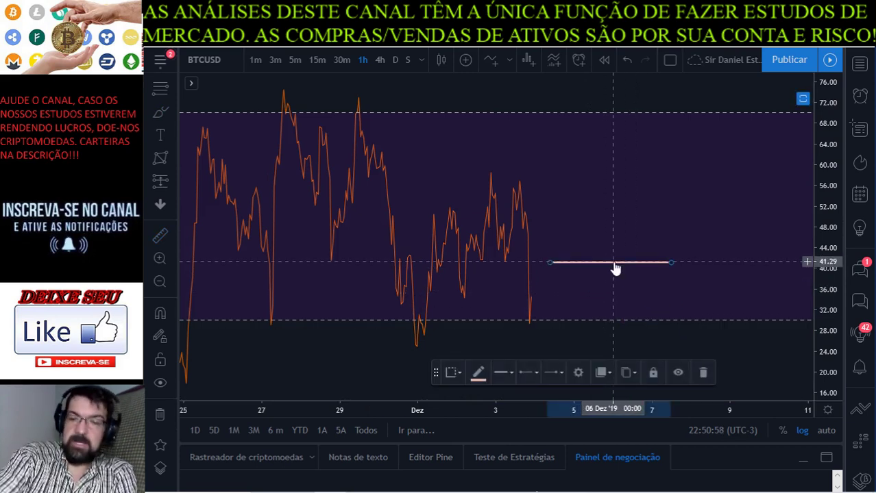
Step: Bring the price chart back above the RSI and examine Bitcoin's hourly candles from early December through the latest drop
double_click(576, 306)
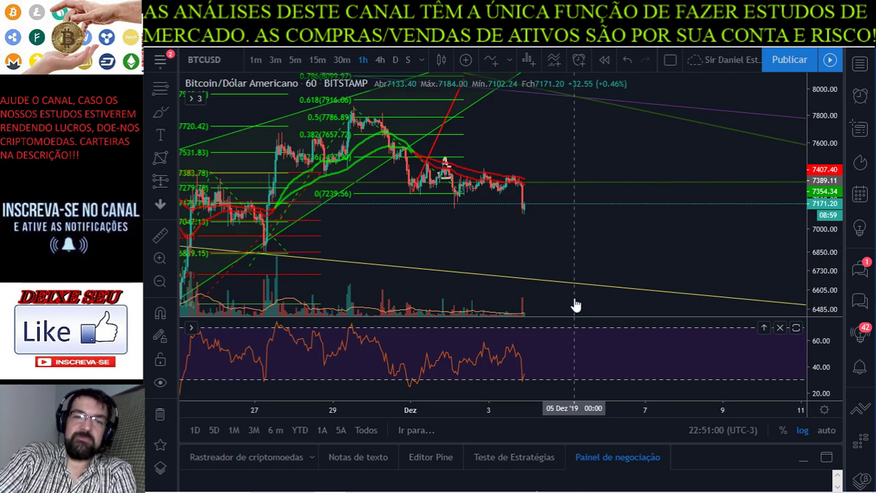
scroll(534, 244, up, 12)
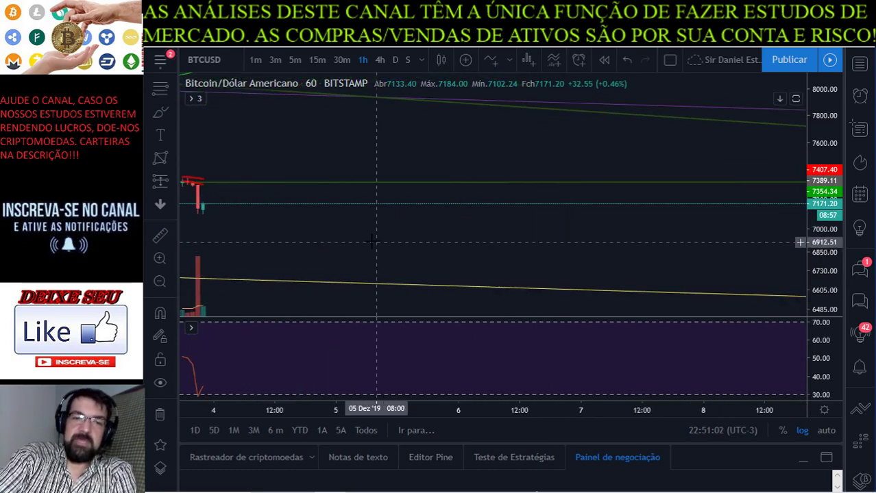
drag(372, 241, 665, 218)
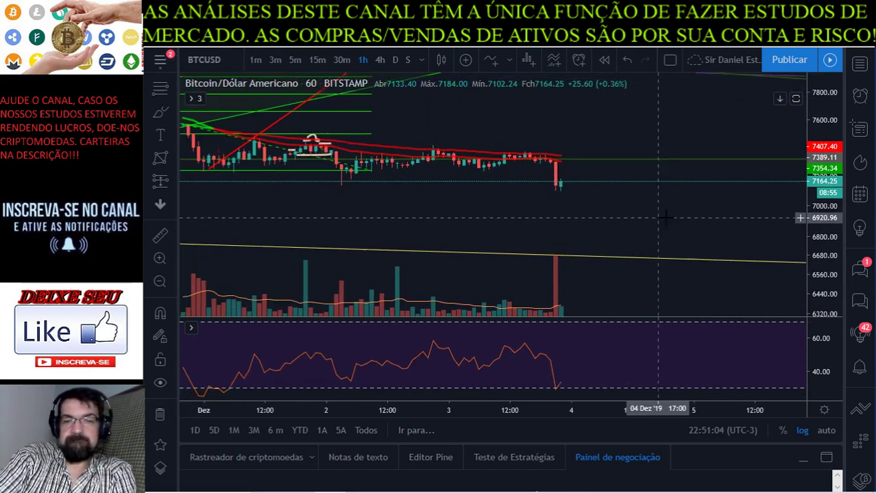
scroll(630, 216, up, 3)
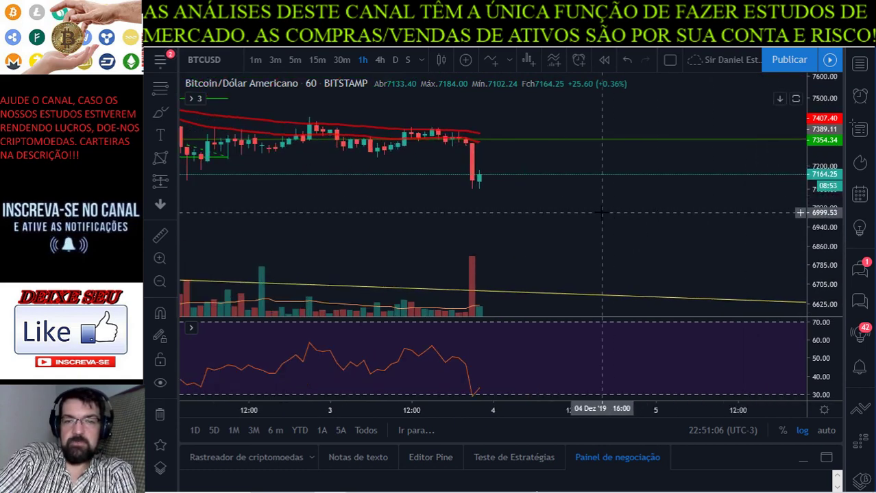
drag(602, 212, 699, 252)
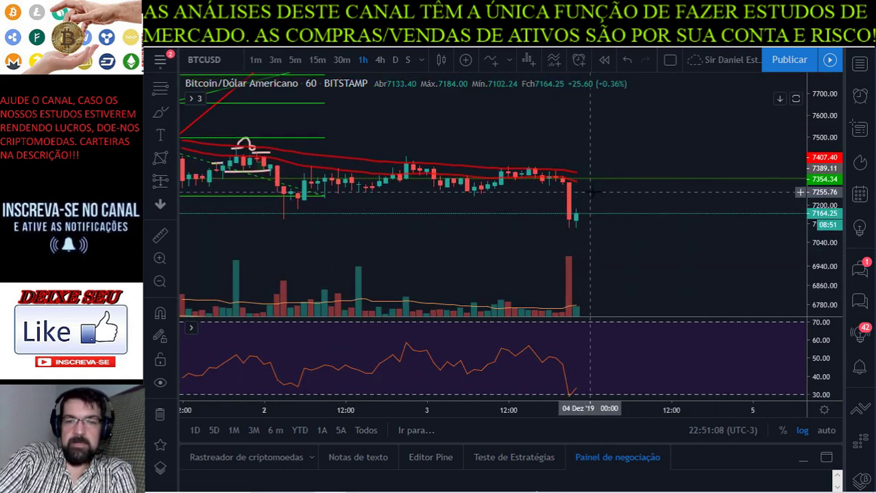